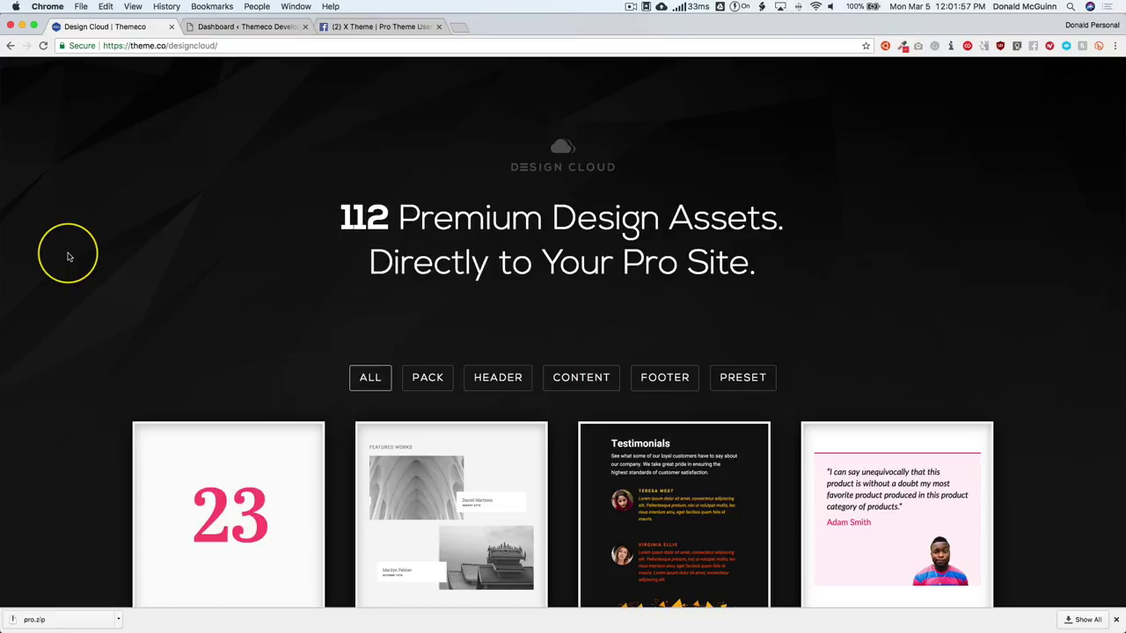
- Filter the Design Cloud website's assets by header, content, footer and preset to review each category
scroll(68, 257, "down", 3)
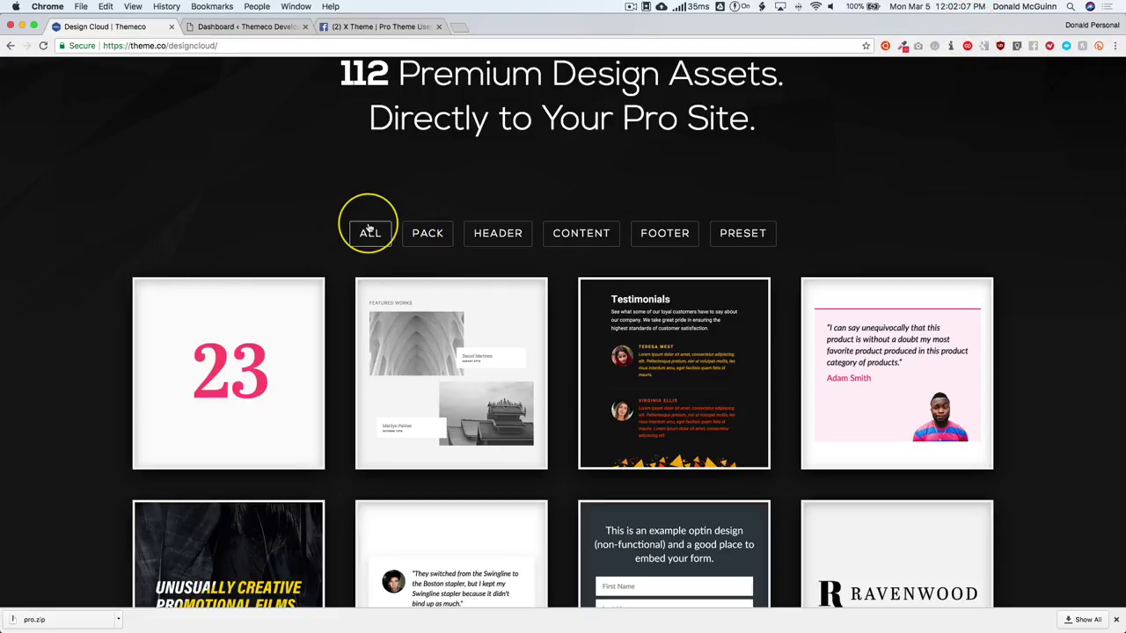
left_click(495, 233)
left_click(601, 234)
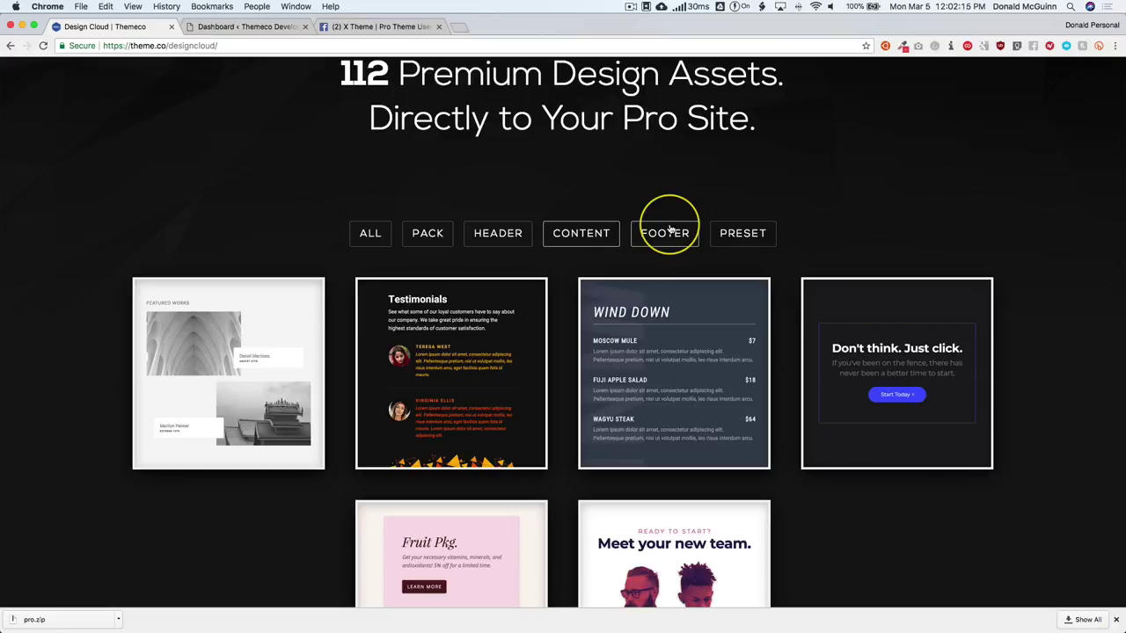
left_click(671, 229)
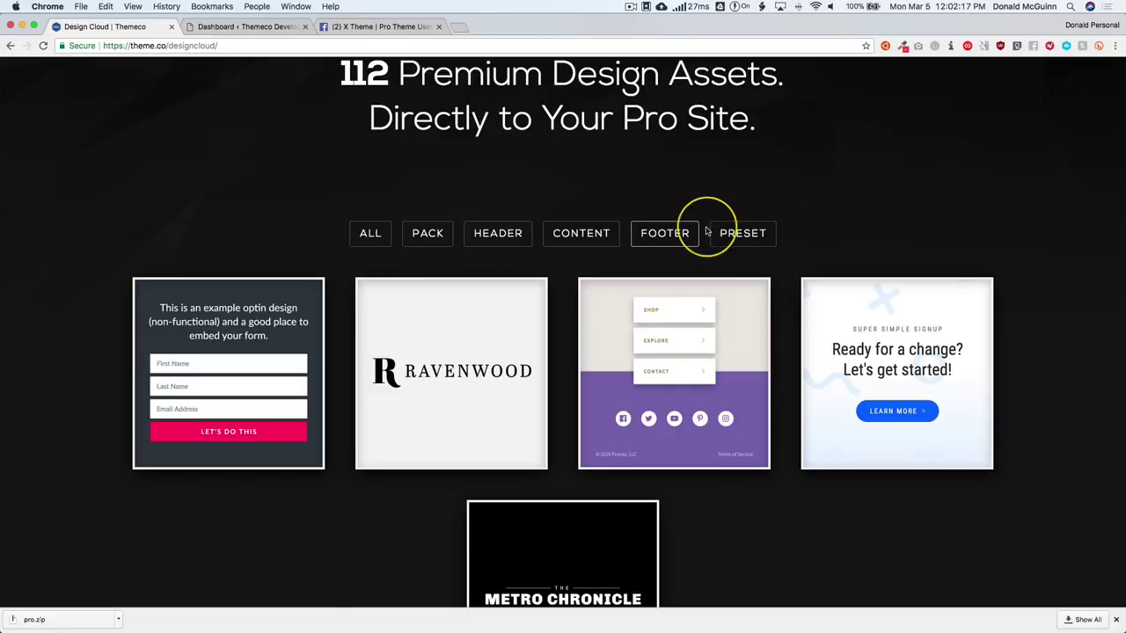
left_click(735, 233)
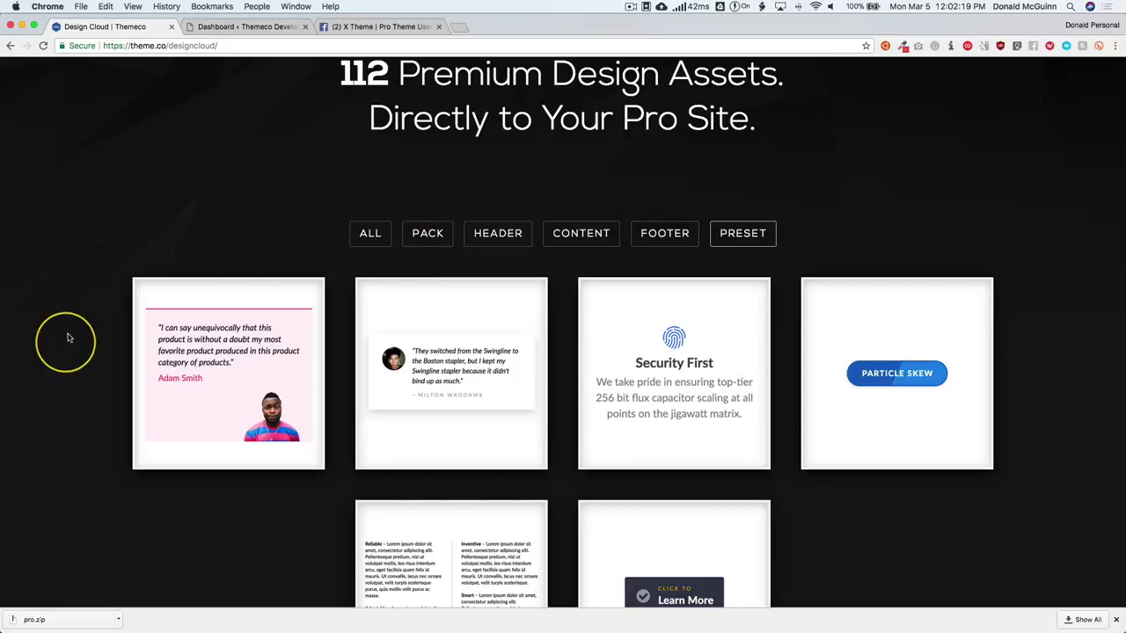
scroll(65, 376, "down", 3)
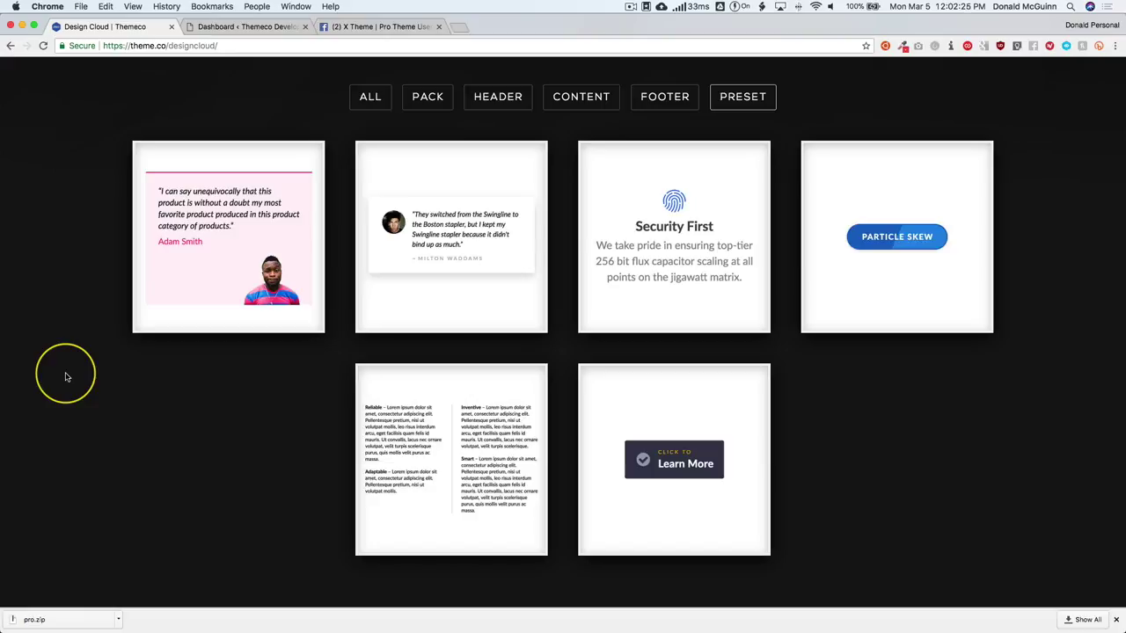
scroll(65, 376, "up", 2)
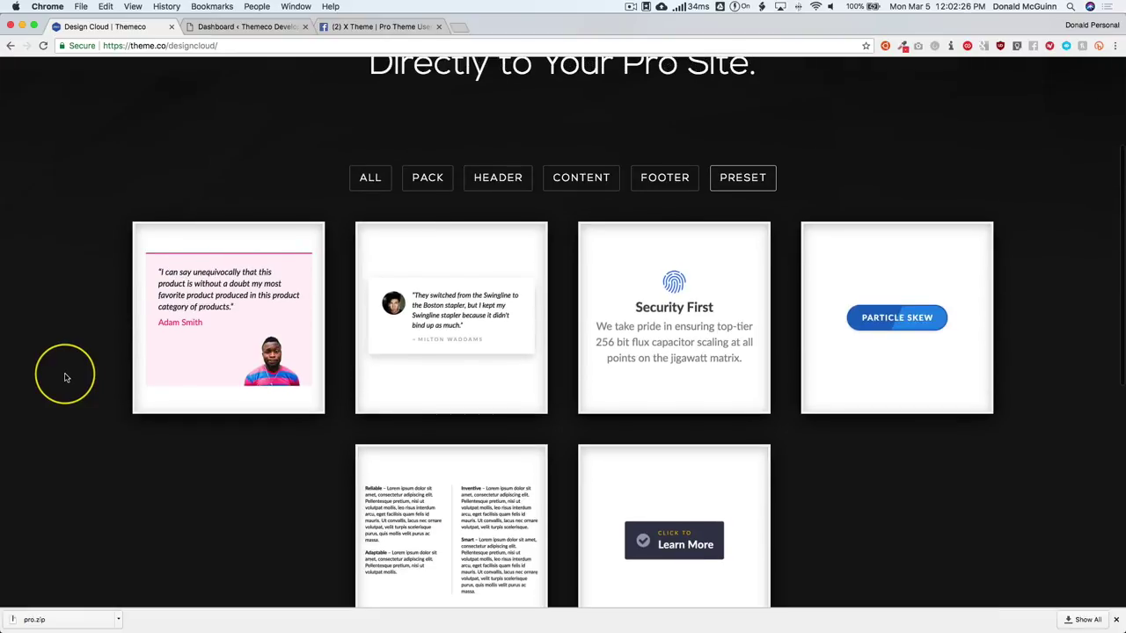
- Filter the Design Cloud website's assets by pack and look over the available packs
left_click(427, 185)
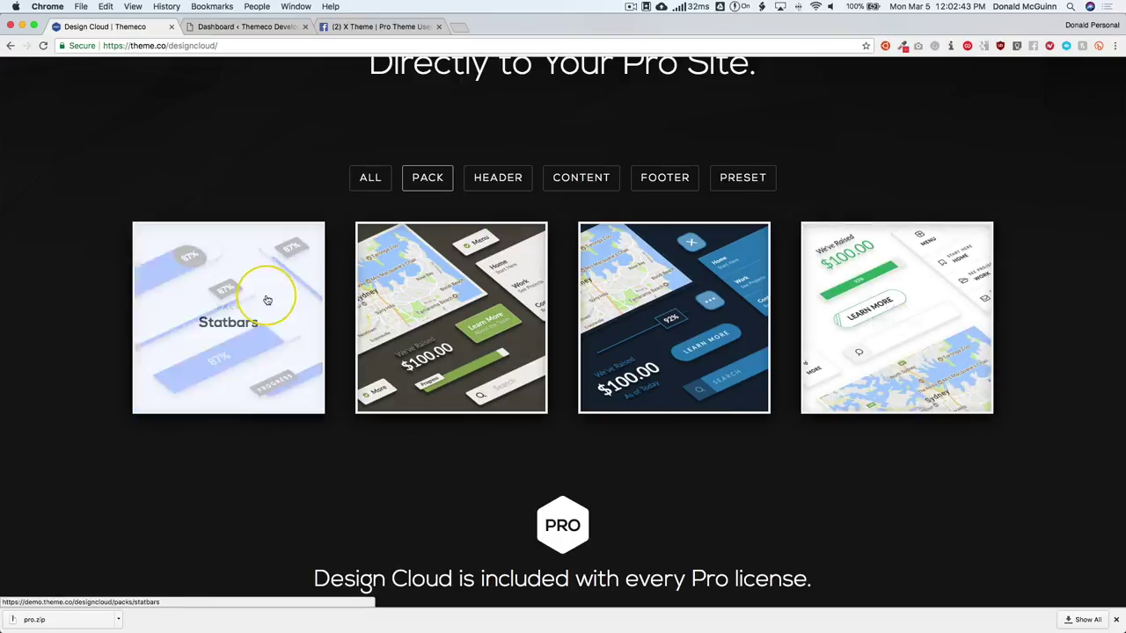
scroll(50, 242, "up", 3)
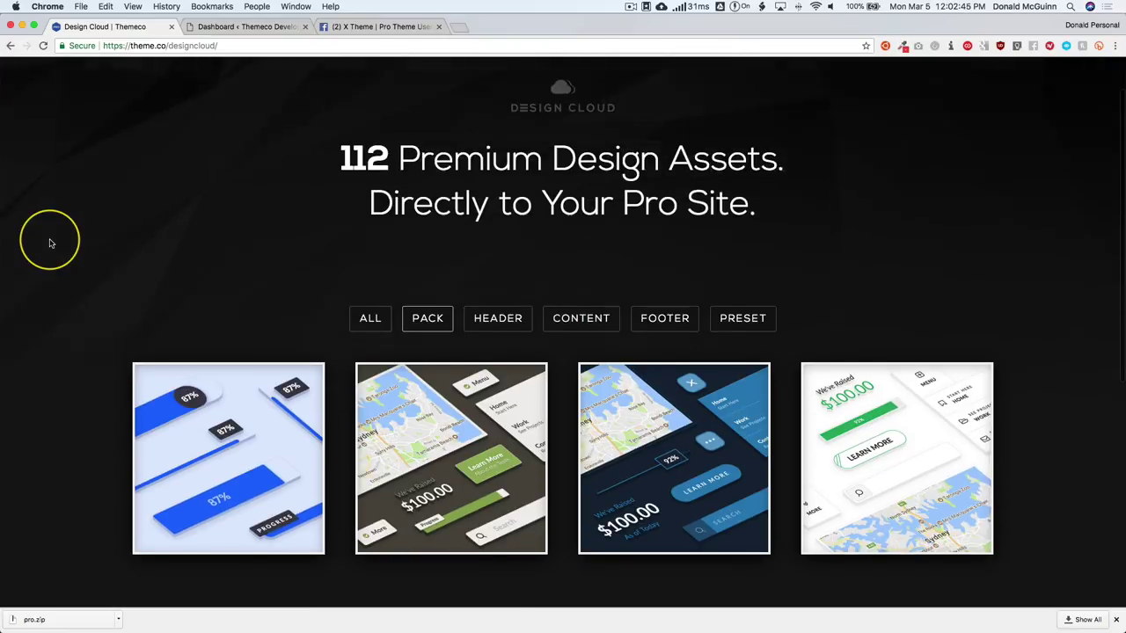
scroll(50, 243, "up", 2)
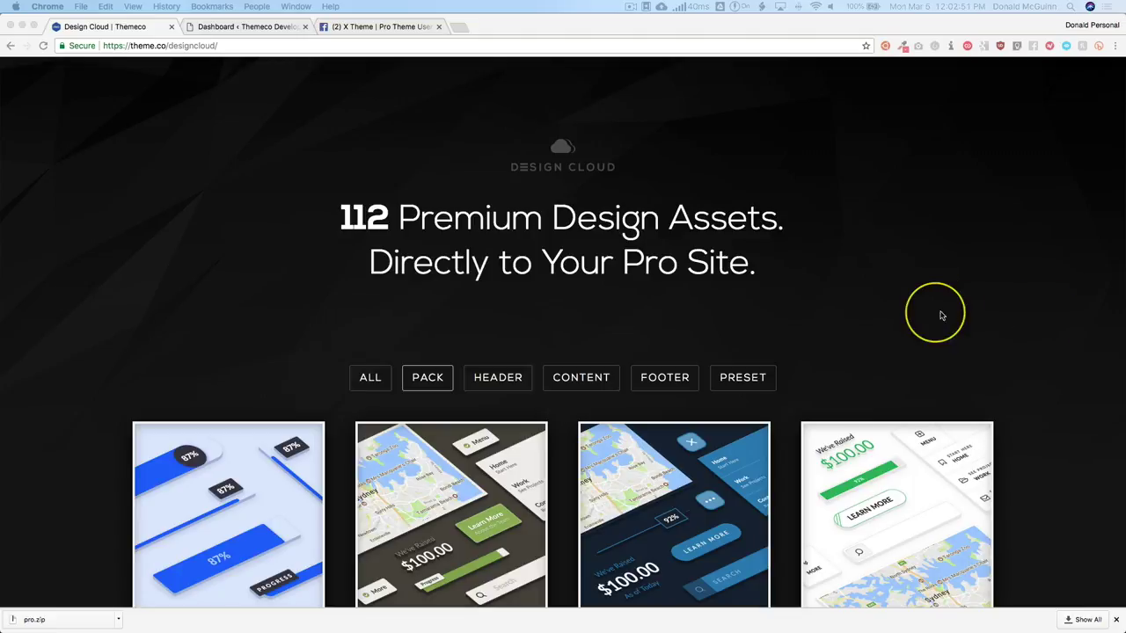
left_click(182, 210)
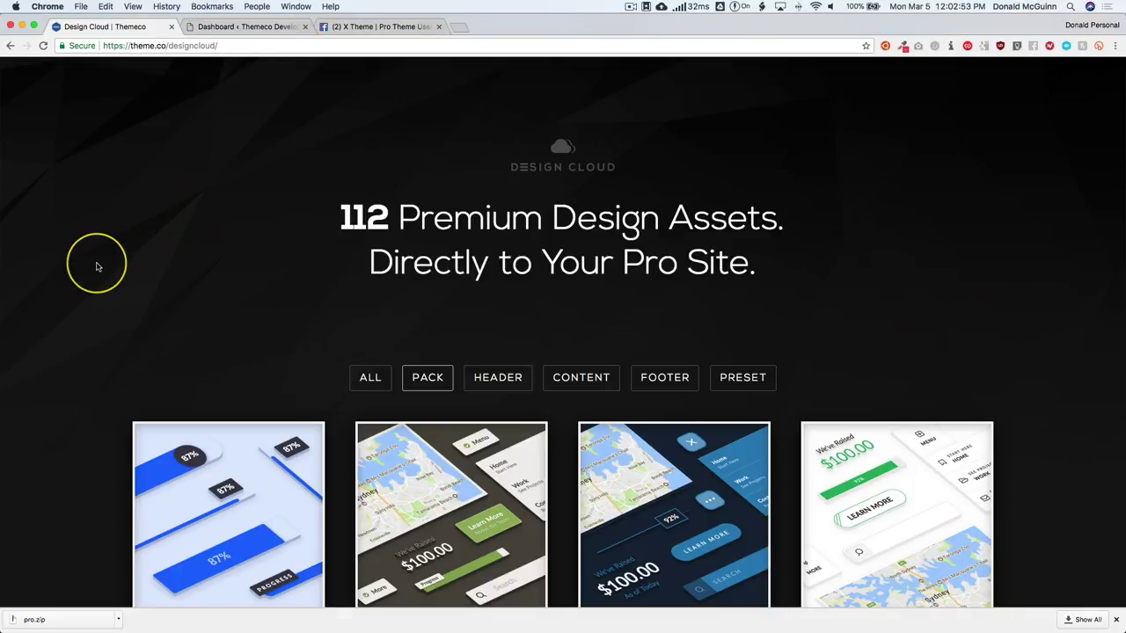
scroll(95, 264, "down", 8)
scroll(88, 264, "up", 8)
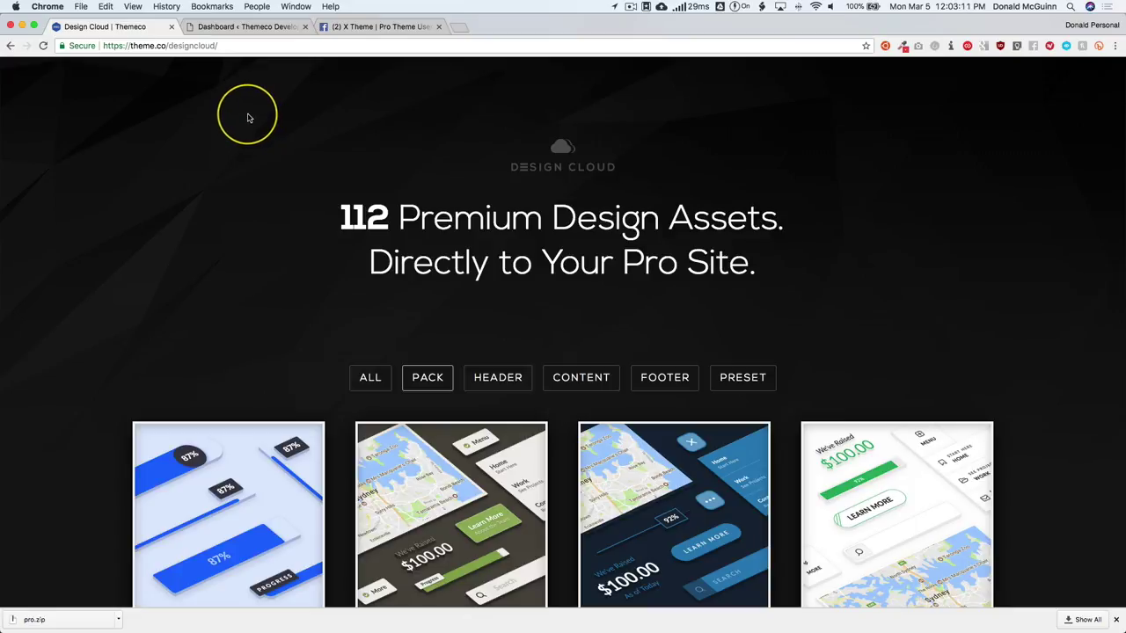
- Switch to the WordPress dashboard, open Pro's Validation page and check the installed theme version
left_click(237, 27)
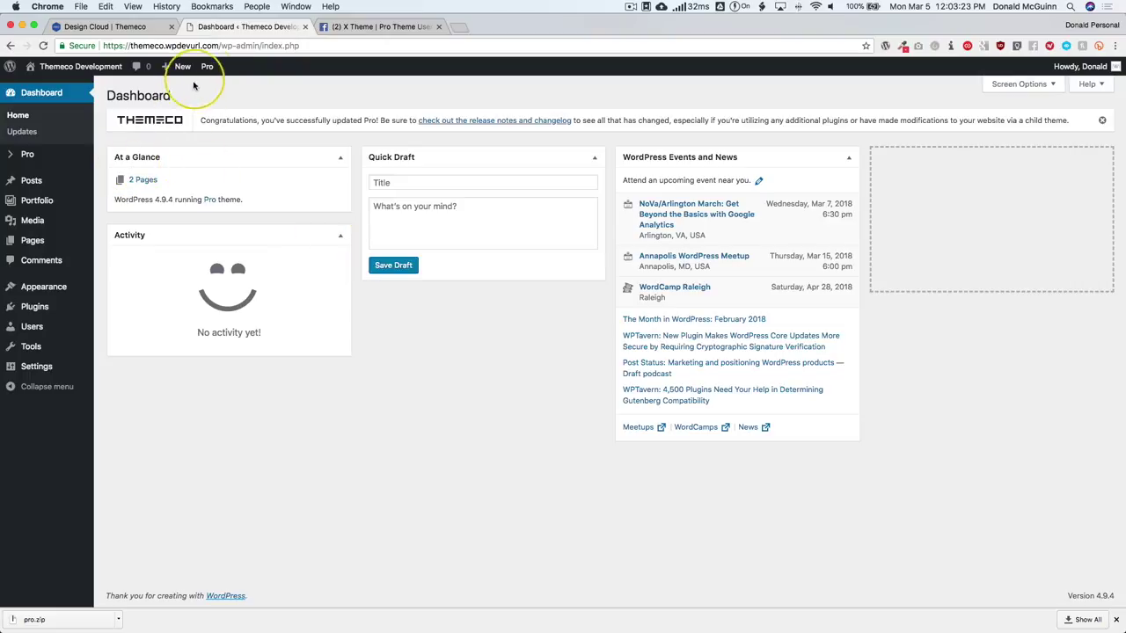
mouse_move(207, 67)
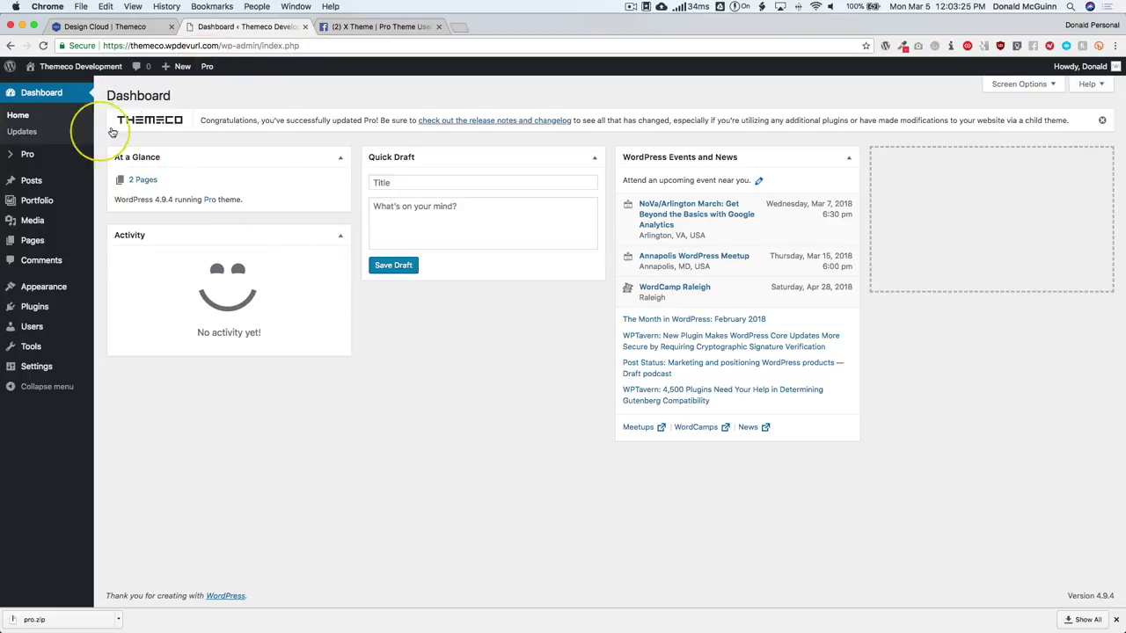
mouse_move(27, 153)
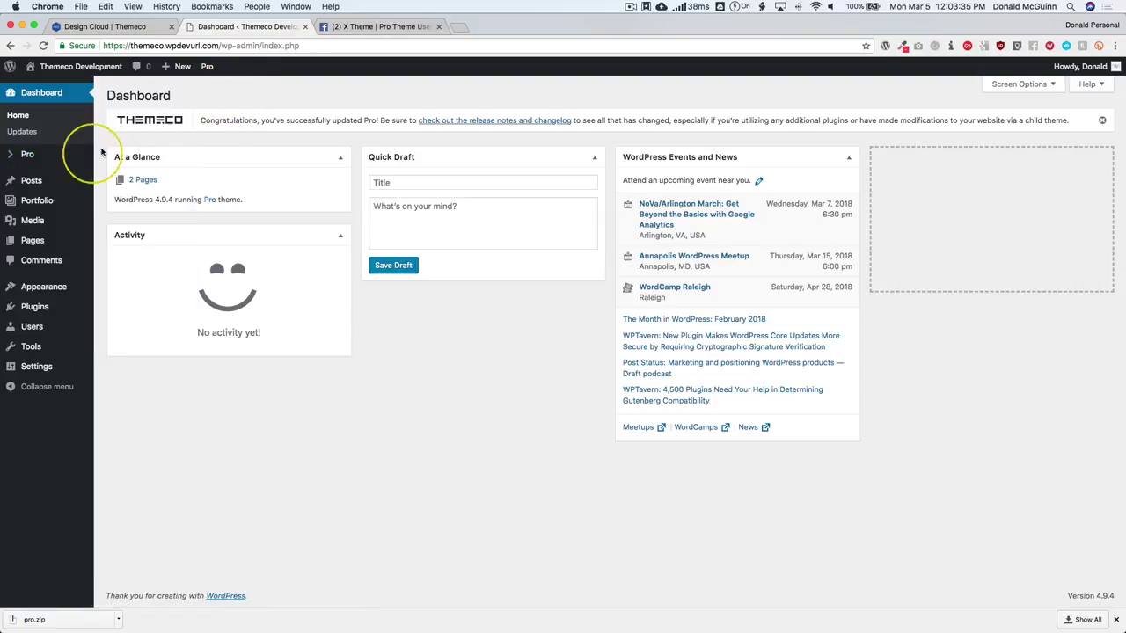
mouse_move(61, 163)
left_click(119, 157)
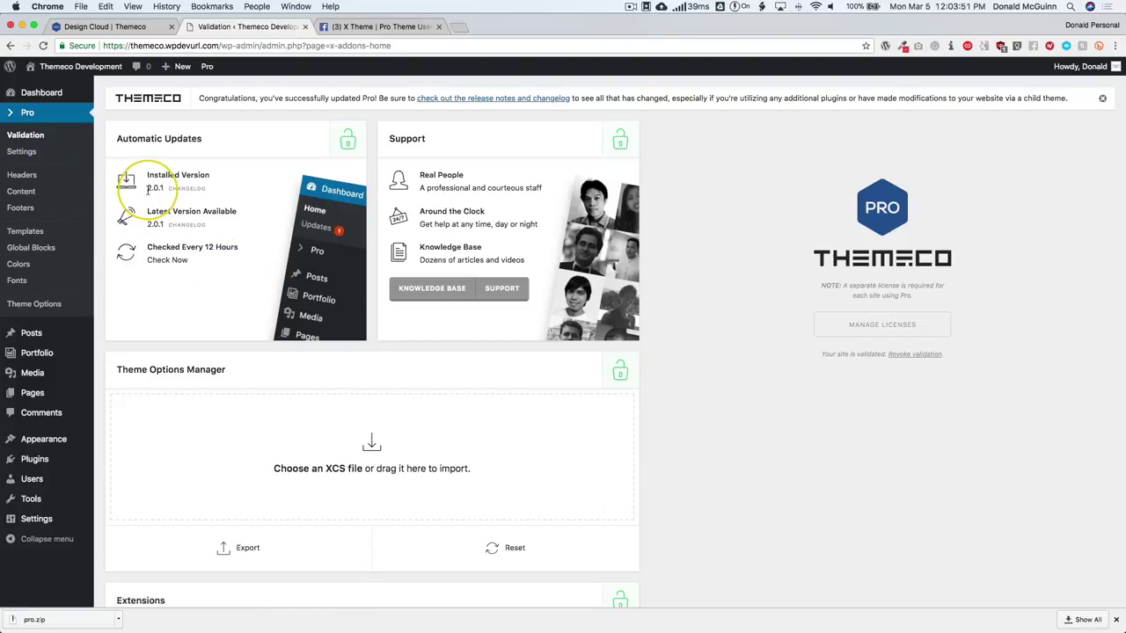
left_click_drag(147, 188, 163, 189)
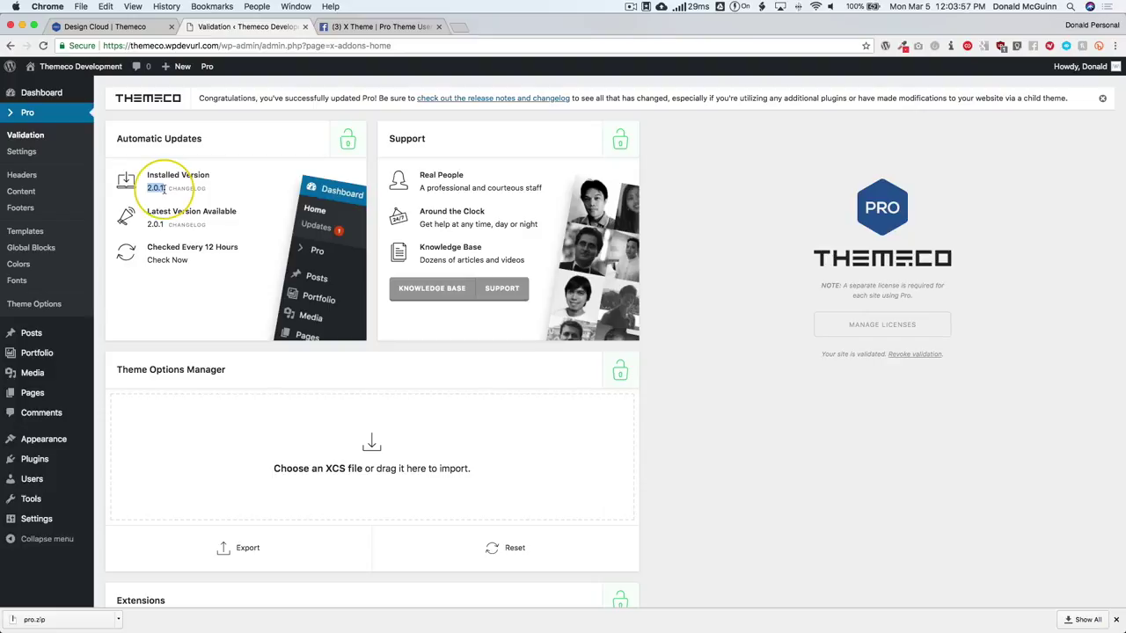
- Open the Design Cloud library inside Pro's Template Manager
left_click(226, 191)
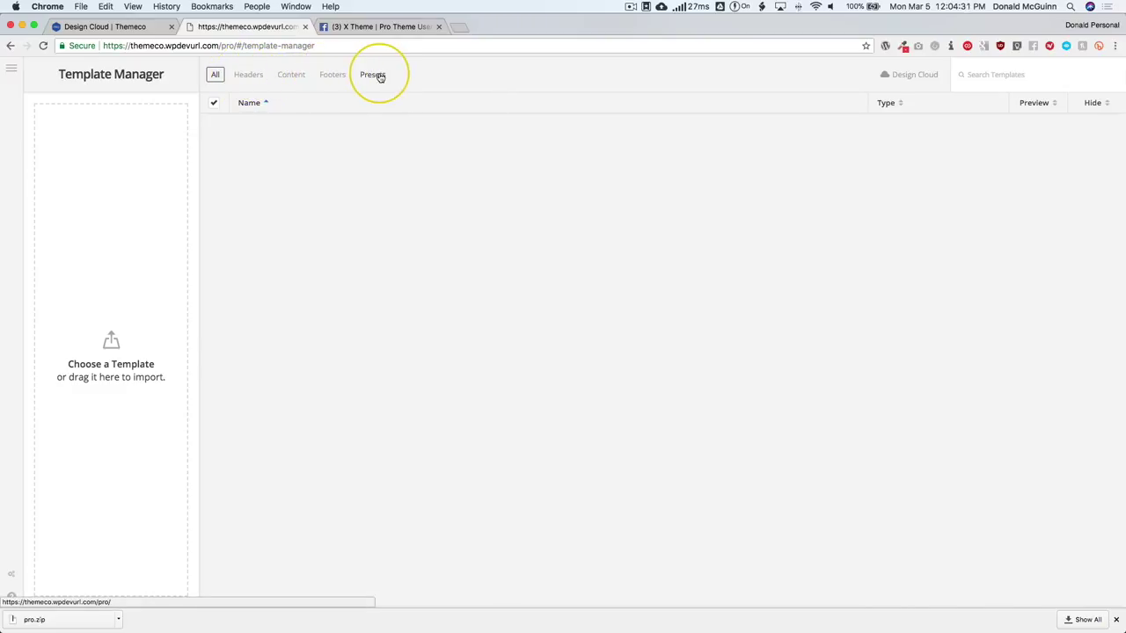
left_click(907, 77)
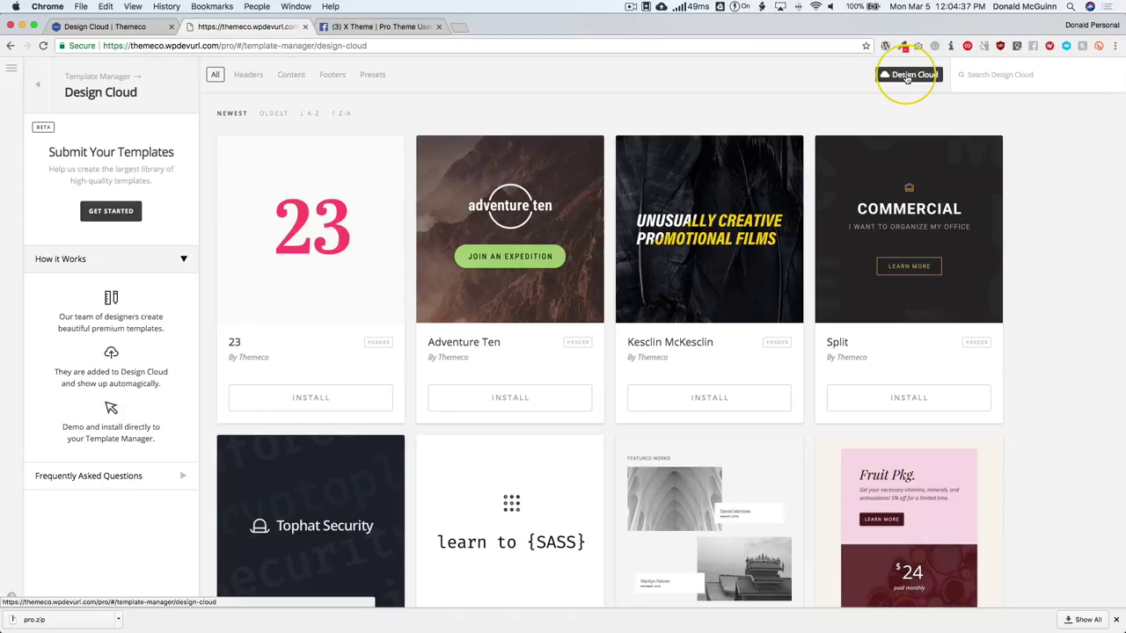
mouse_move(395, 182)
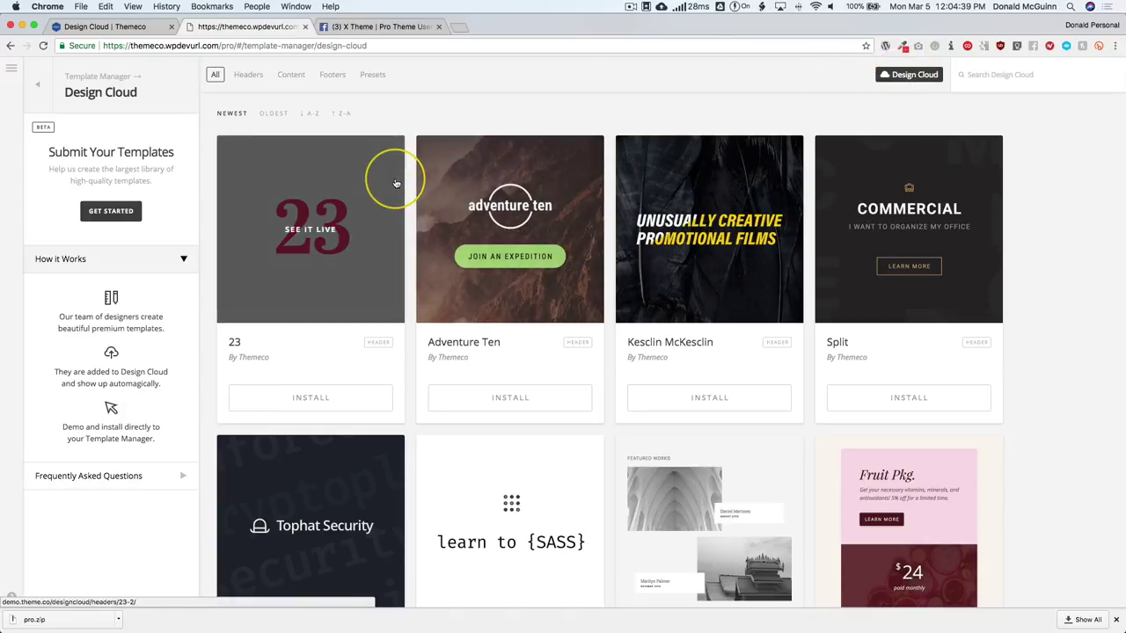
- Return to the Design Cloud website and show all assets to compare them with the Template Manager's library
left_click(130, 28)
scroll(88, 214, "down", 3)
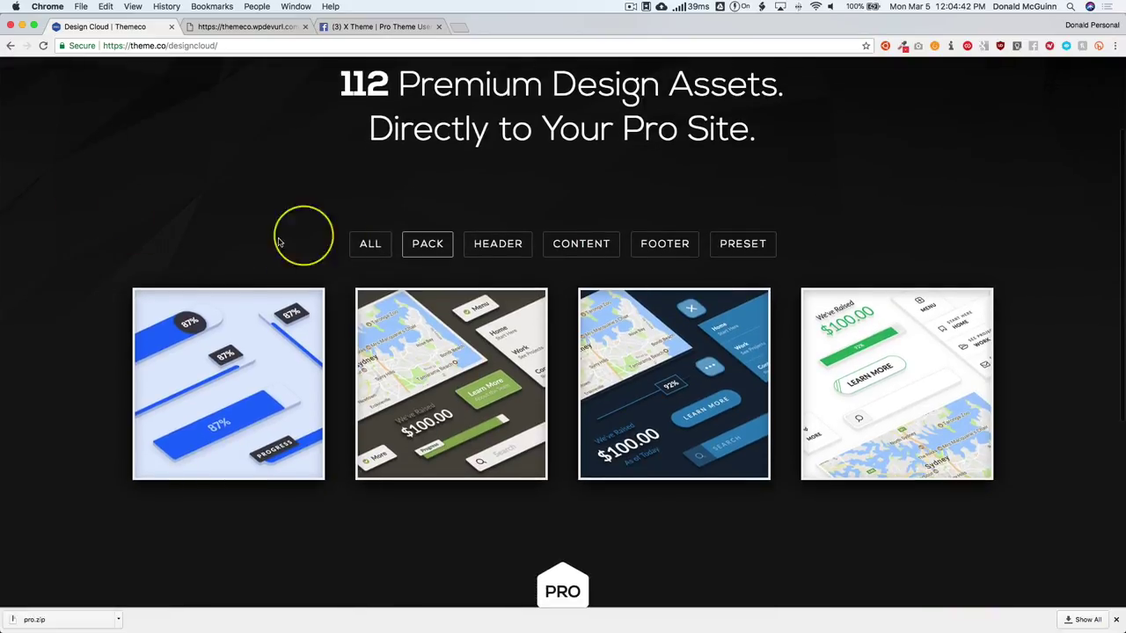
left_click(369, 244)
scroll(86, 243, "down", 5)
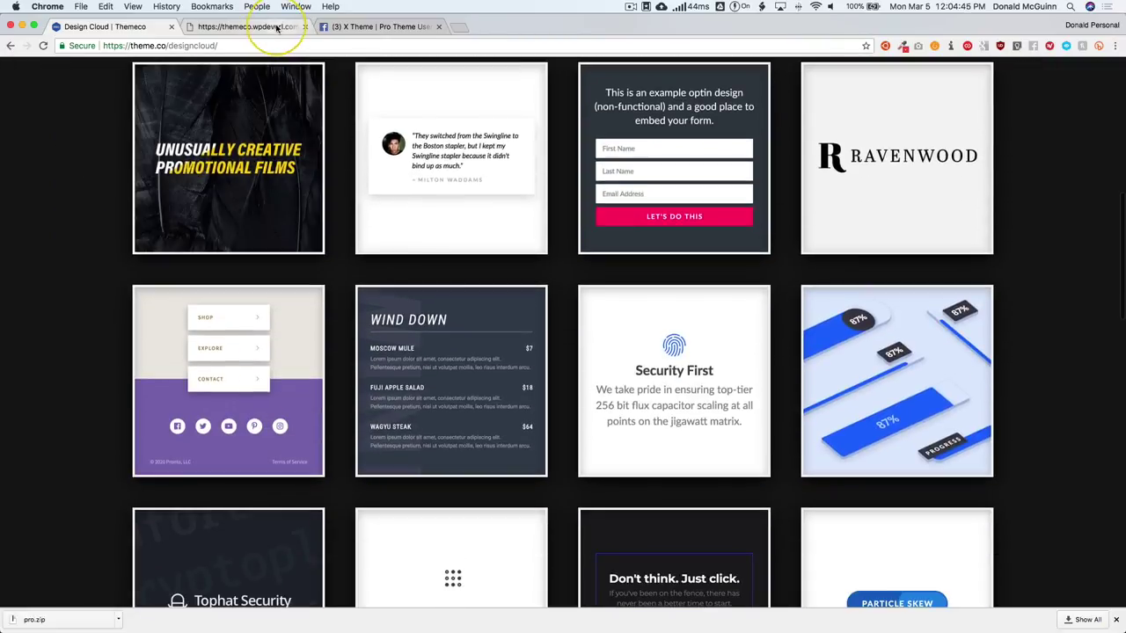
- Browse the Design Cloud templates in the Template Manager, examining their names and type labels
left_click(239, 26)
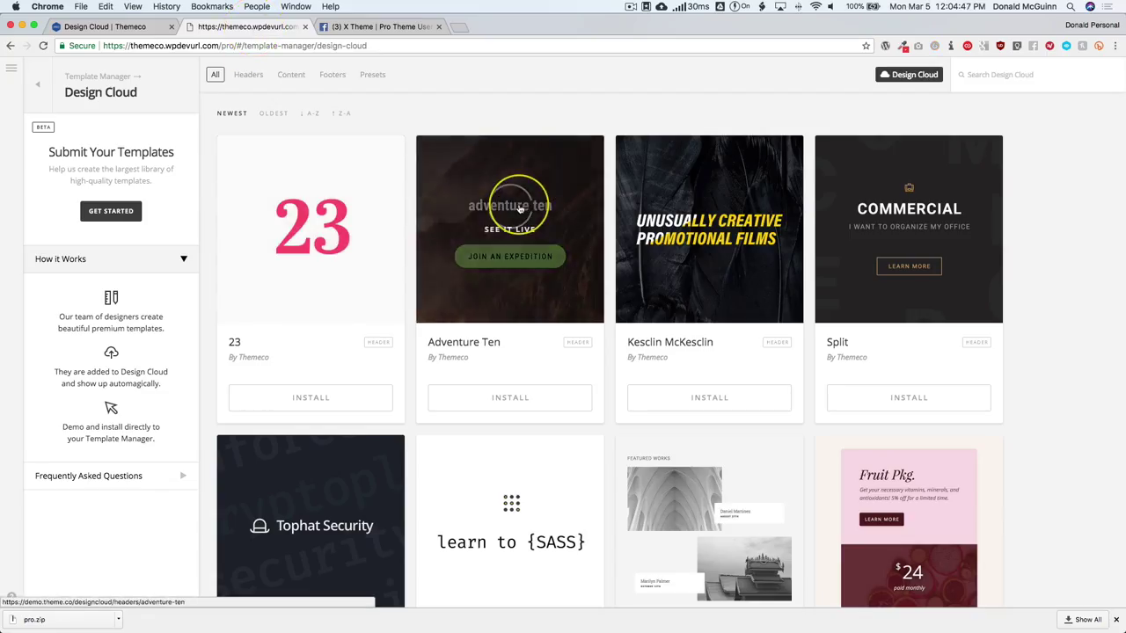
scroll(520, 208, "down", 5)
scroll(522, 210, "up", 2)
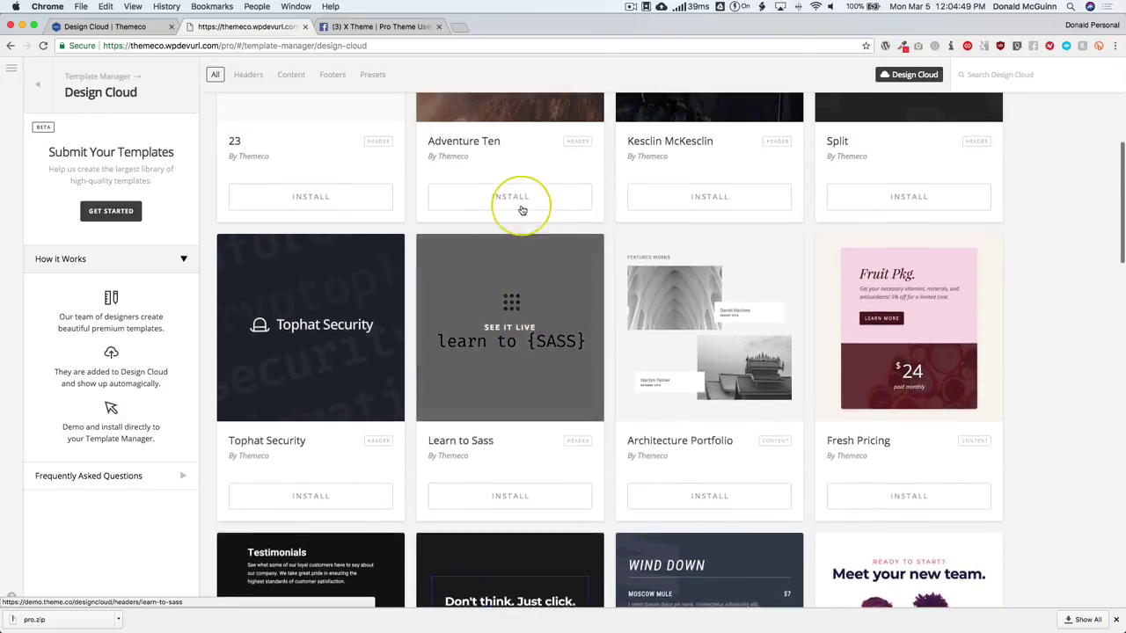
scroll(522, 210, "up", 3)
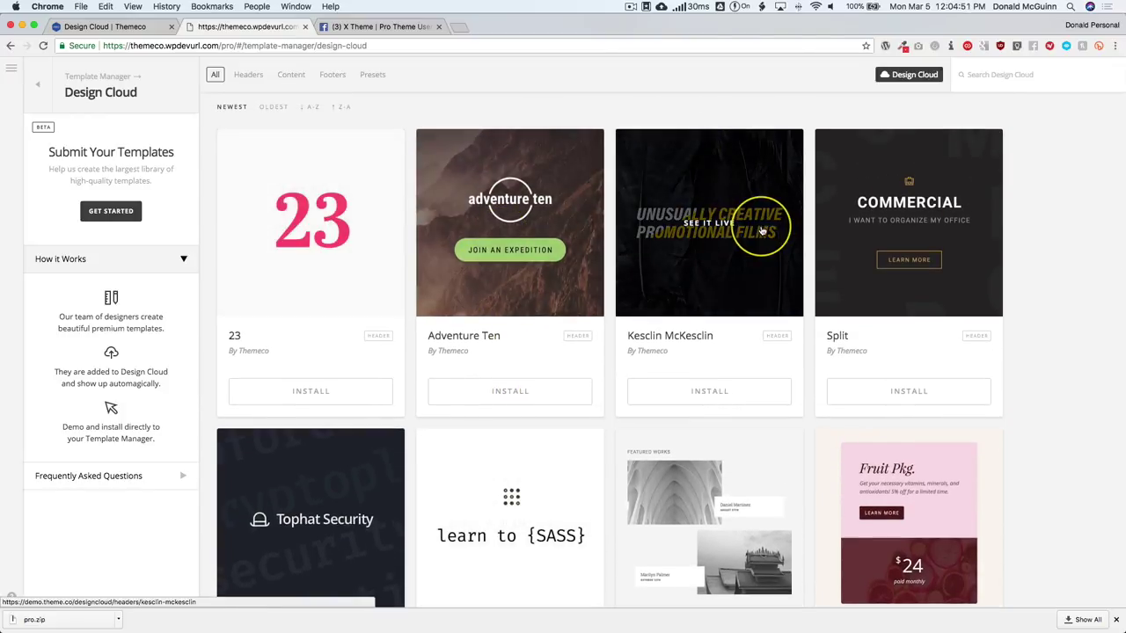
scroll(762, 230, "down", 2)
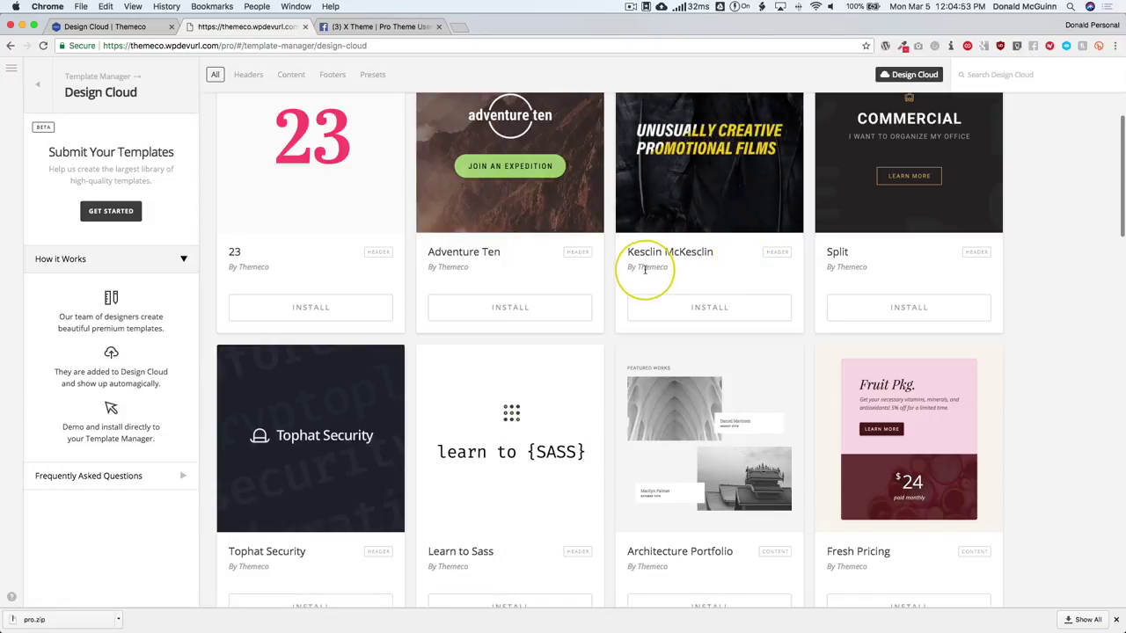
double_click(573, 252)
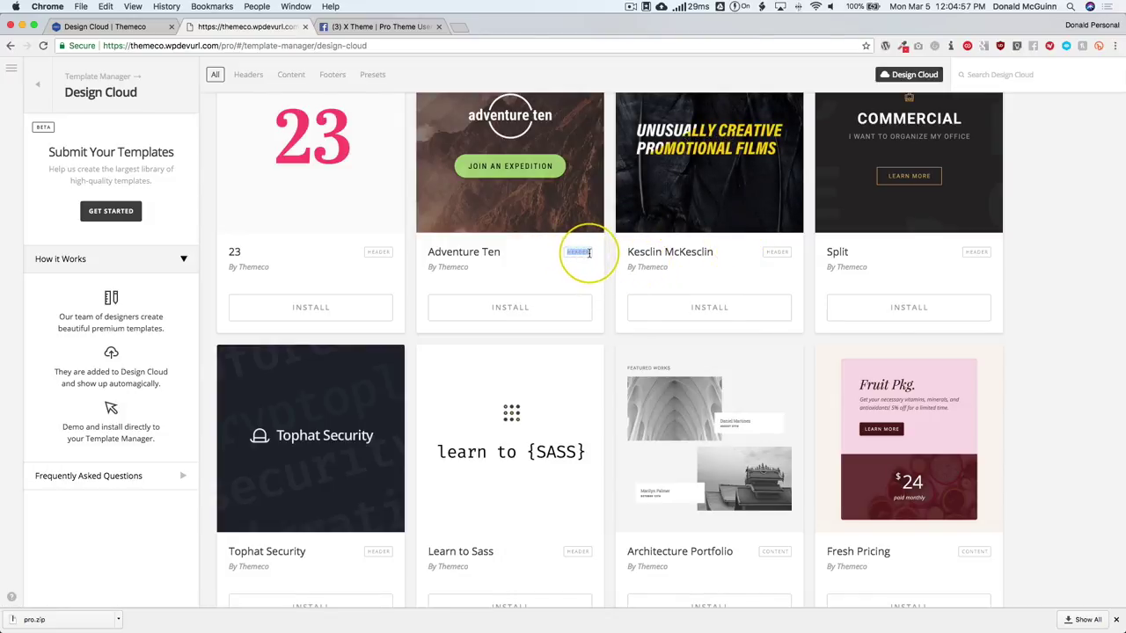
left_click(520, 279)
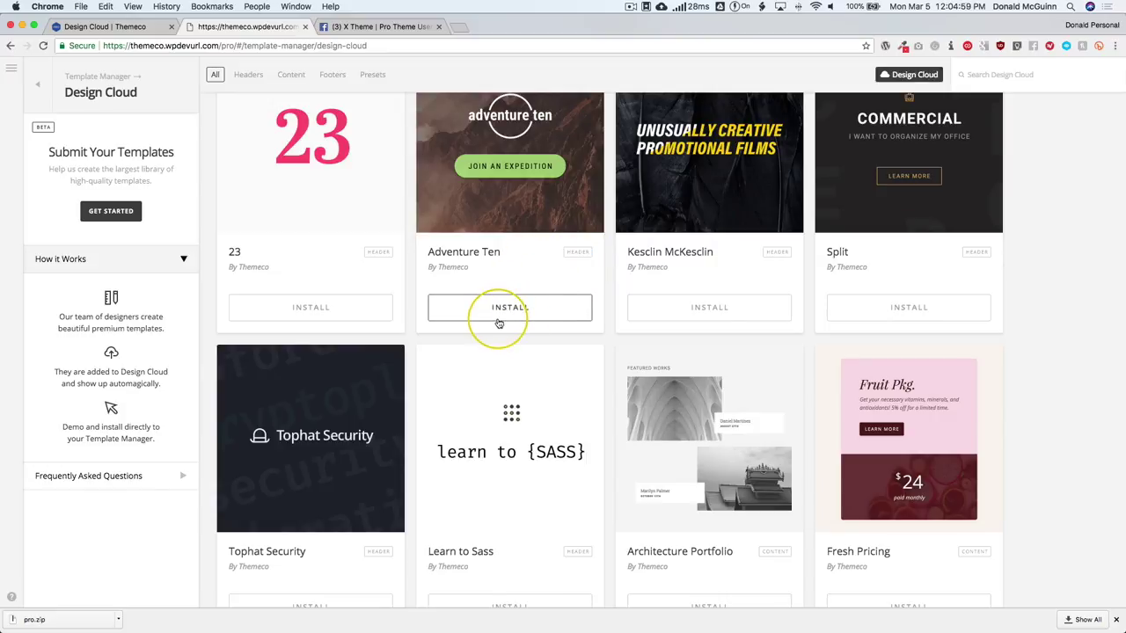
scroll(526, 311, "down", 1)
scroll(528, 312, "down", 5)
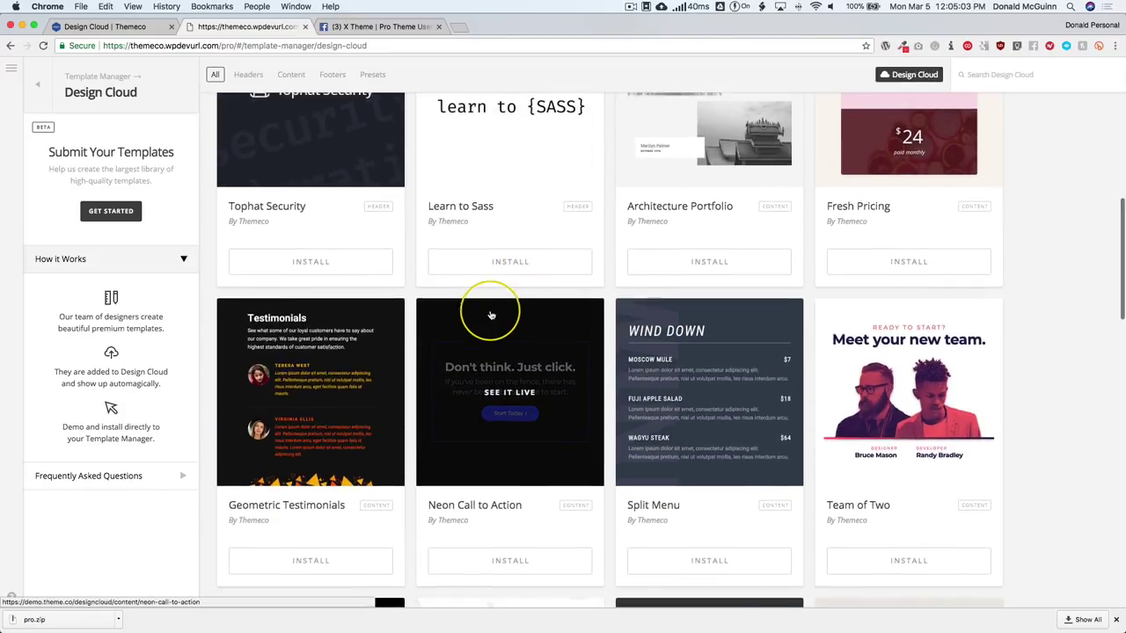
scroll(510, 315, "down", 5)
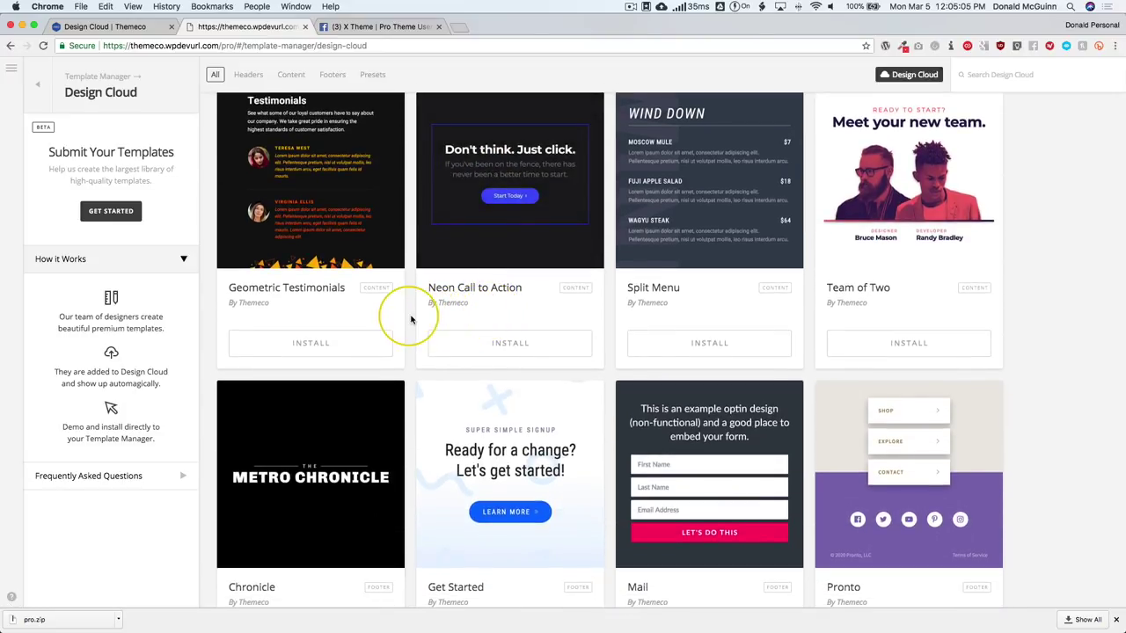
scroll(409, 320, "down", 7)
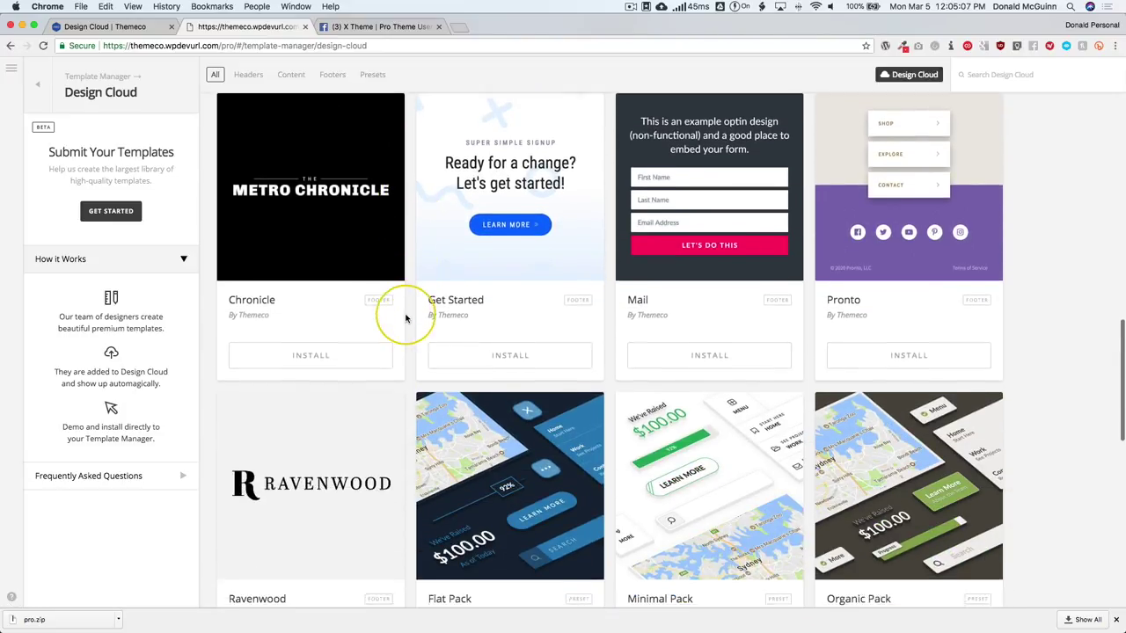
scroll(407, 319, "up", 15)
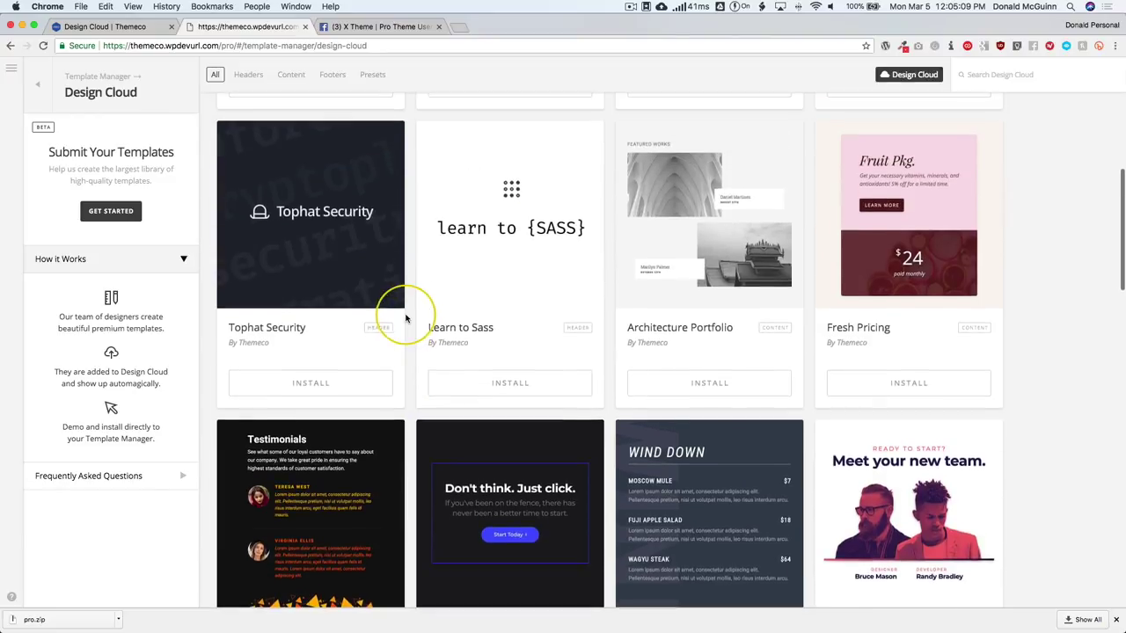
scroll(402, 319, "up", 3)
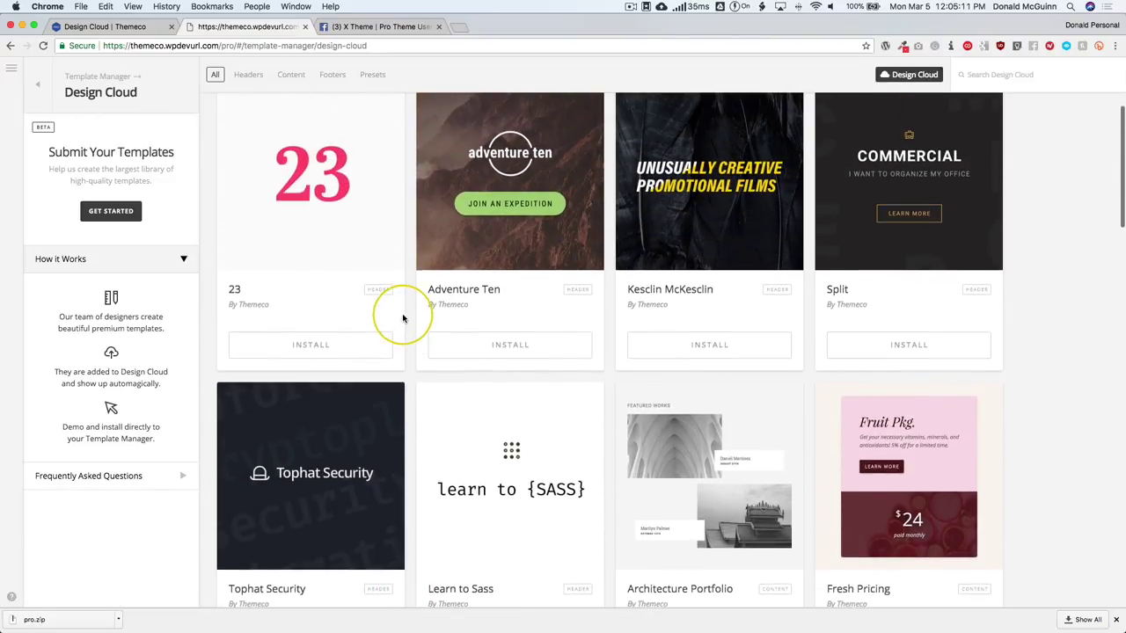
- Open the live demo of the 23 header template, try its Hire Us link and check how the page scrolls
left_click(309, 231)
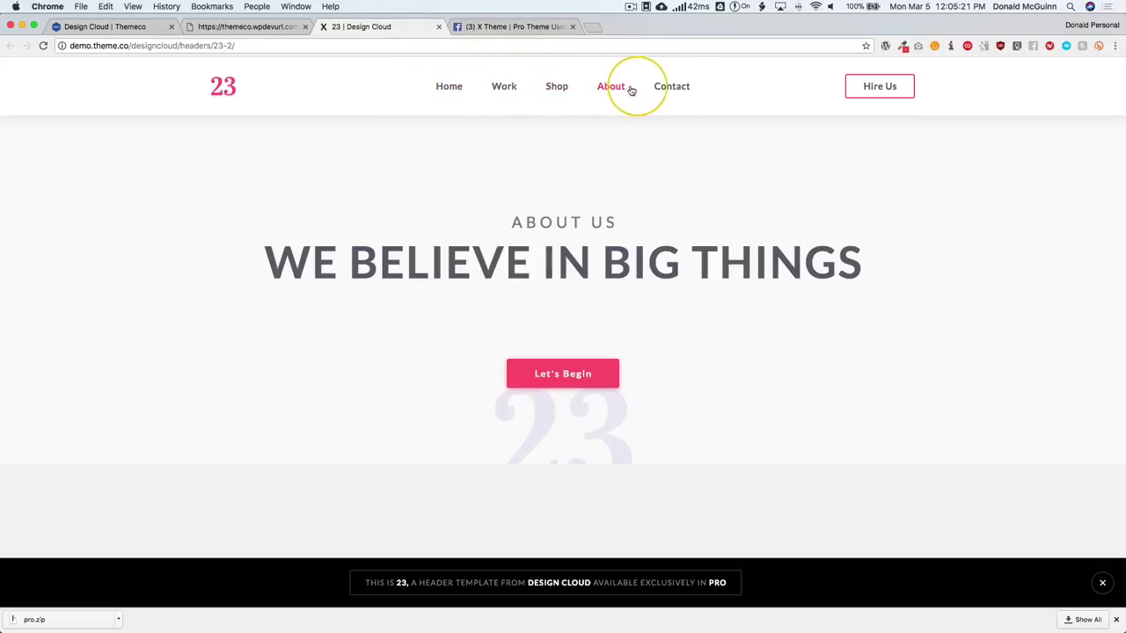
left_click(880, 86)
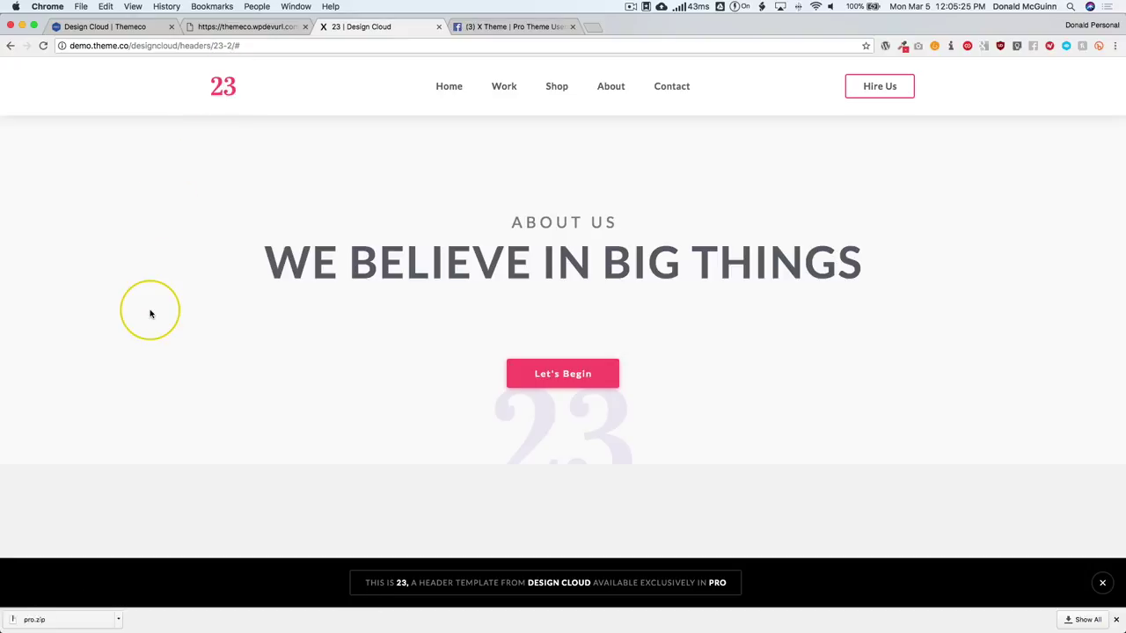
scroll(150, 312, "down", 3)
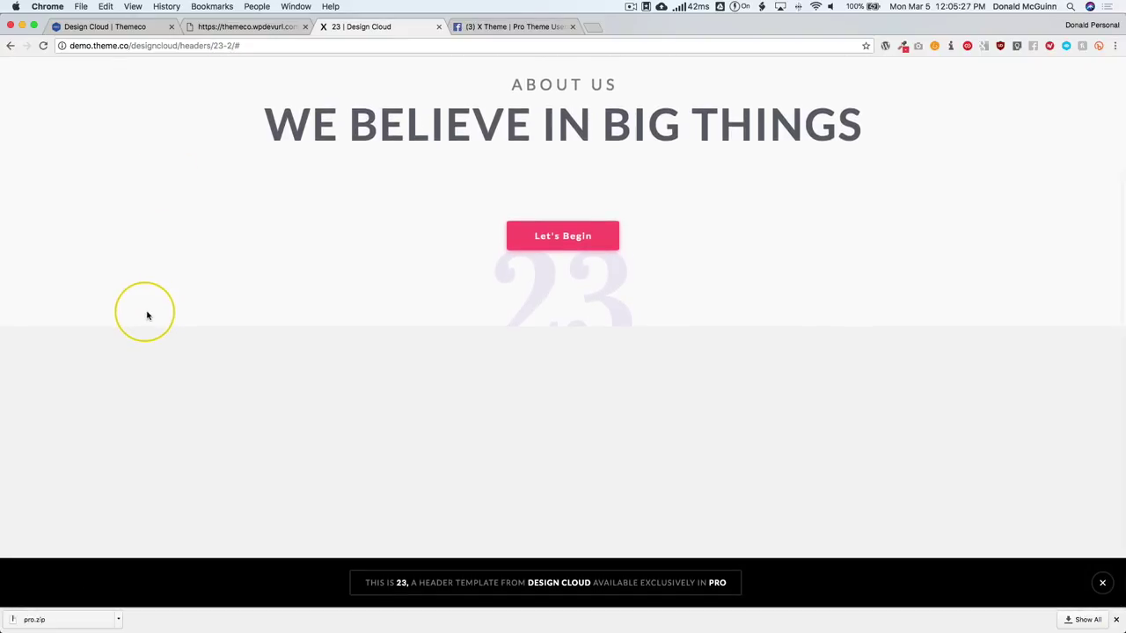
- Close the 23 header demo and install the 23 header template from the Design Cloud library
scroll(147, 311, "up", 3)
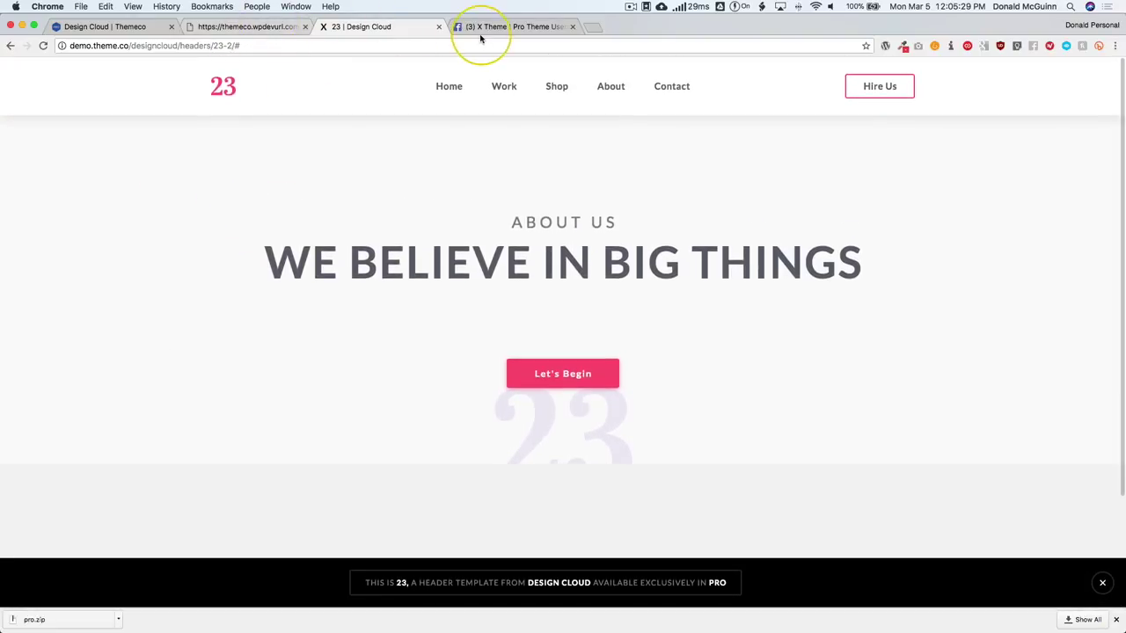
left_click(438, 27)
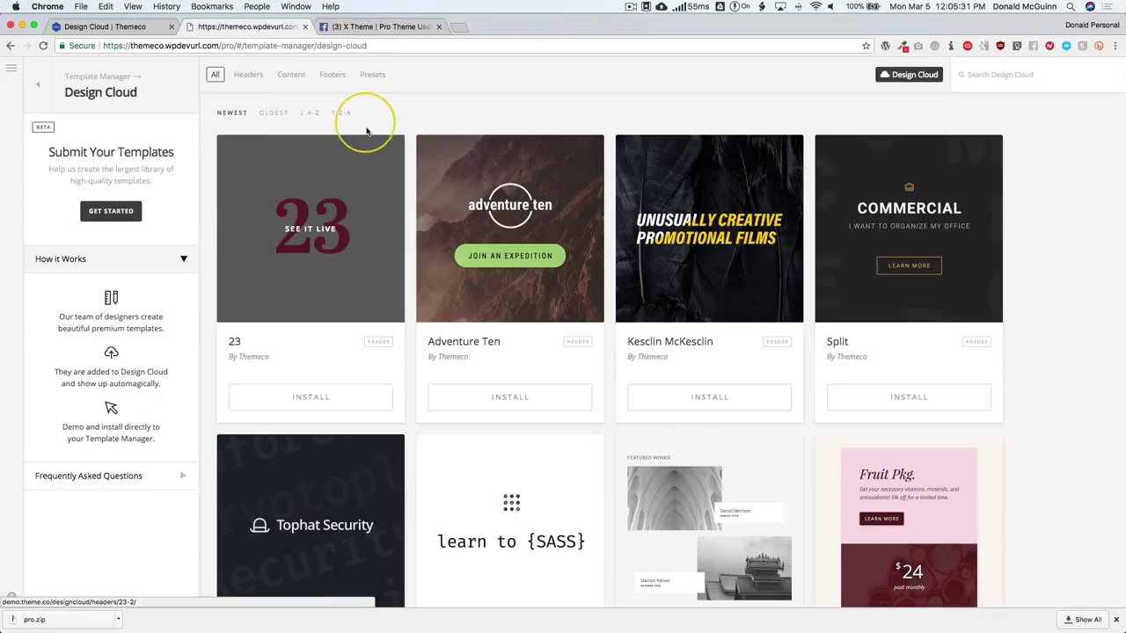
mouse_move(302, 235)
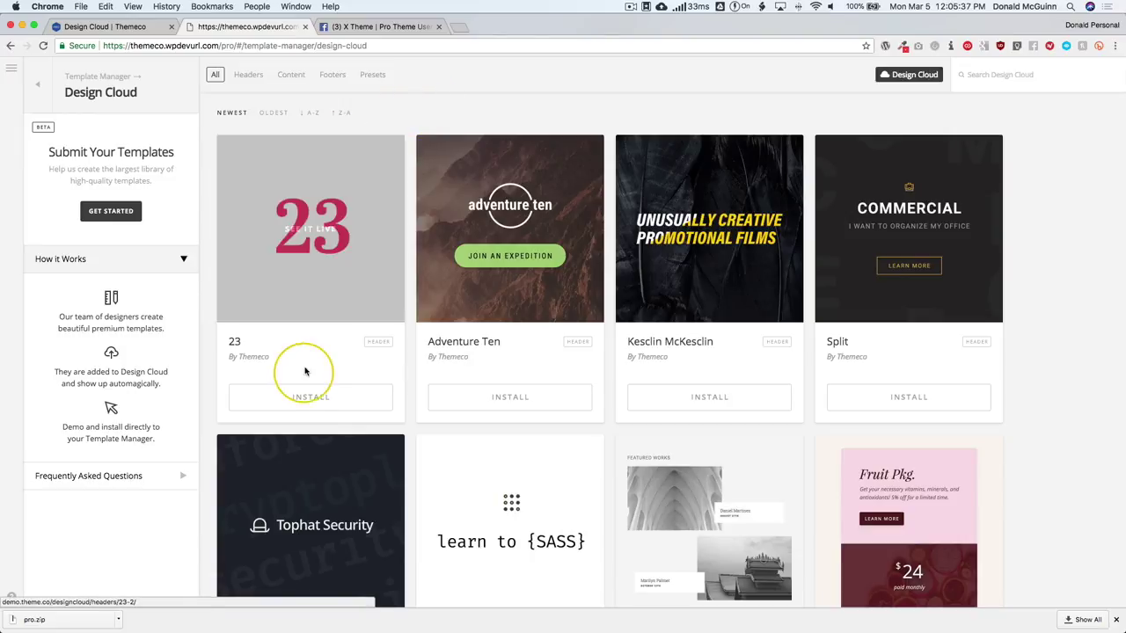
left_click(312, 398)
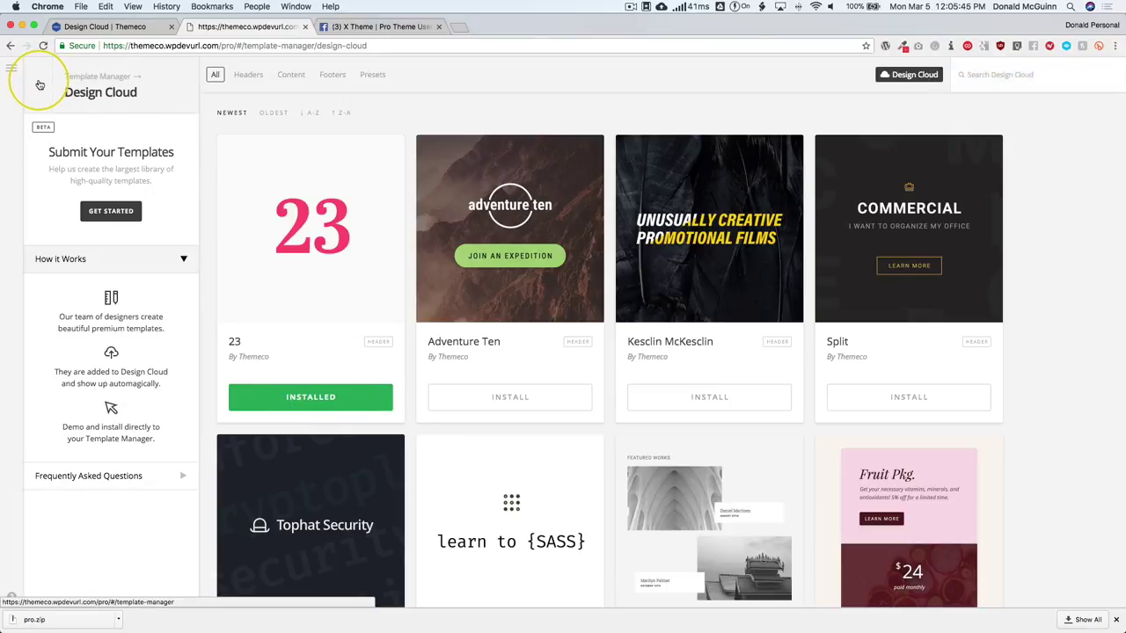
- Go back to the Template Manager's own template list and check the name, type and preview of the 23 template
left_click(12, 67)
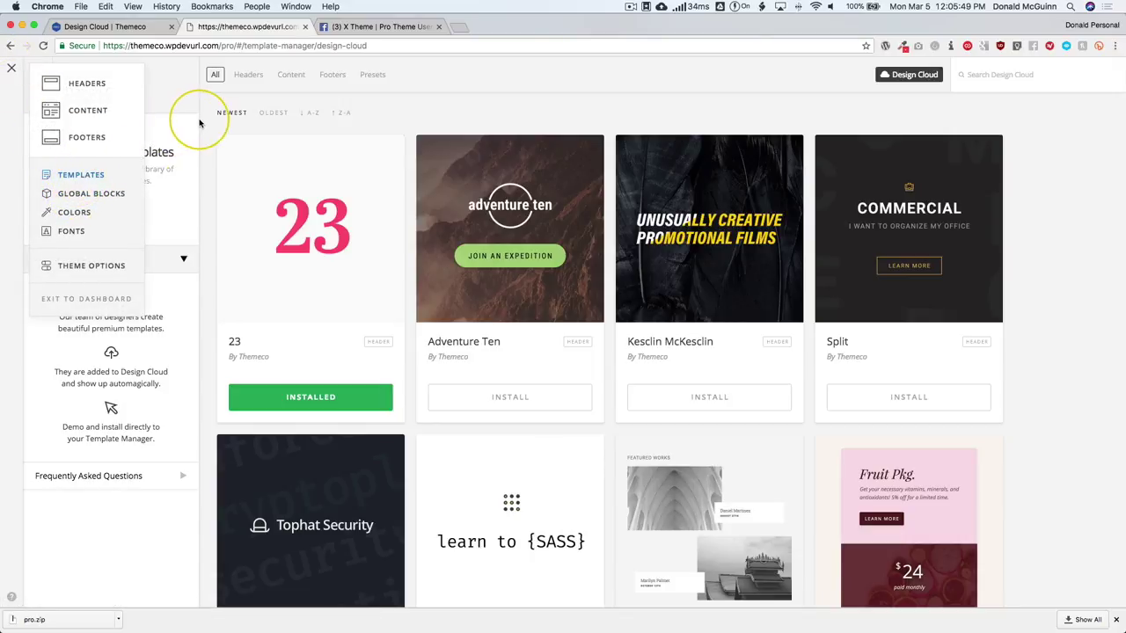
left_click(11, 68)
double_click(38, 84)
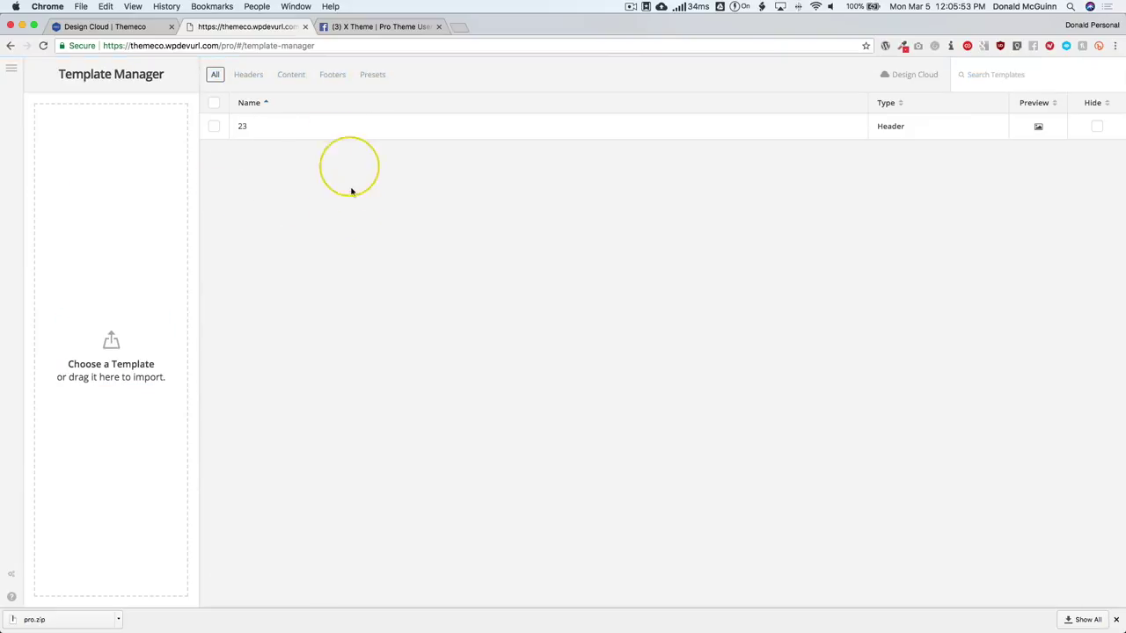
double_click(240, 125)
left_click(240, 158)
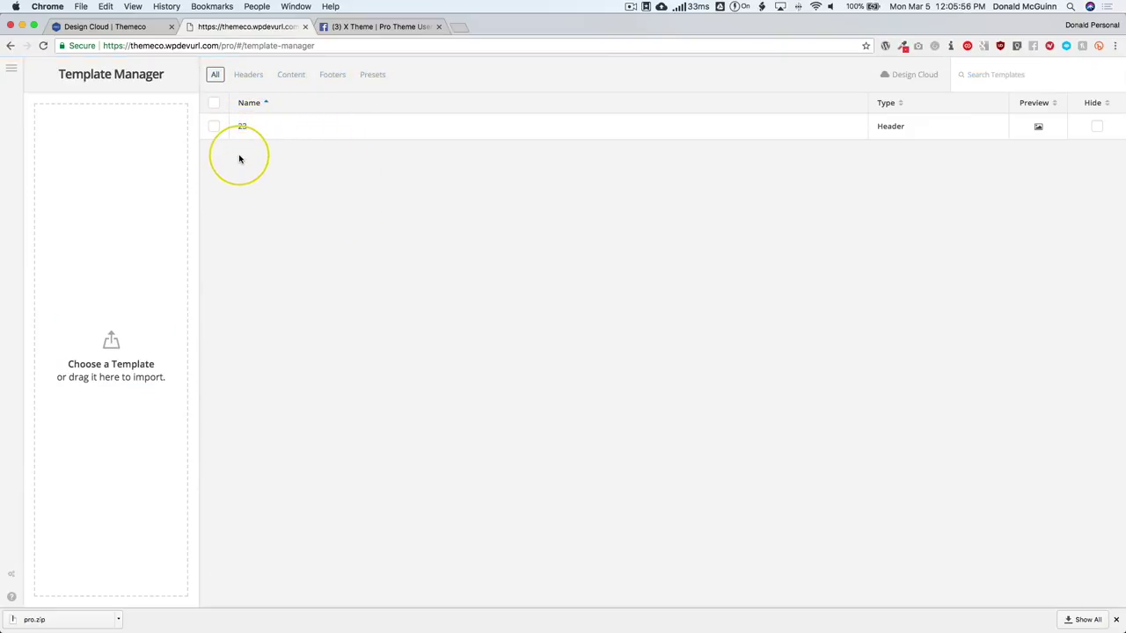
double_click(878, 128)
left_click(918, 214)
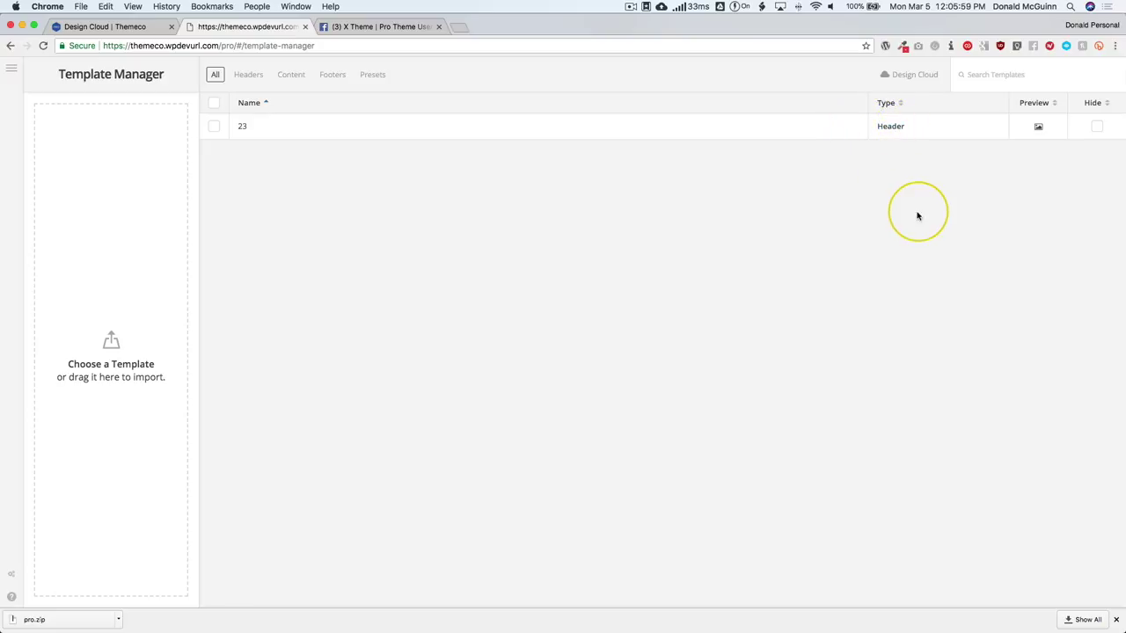
mouse_move(1039, 127)
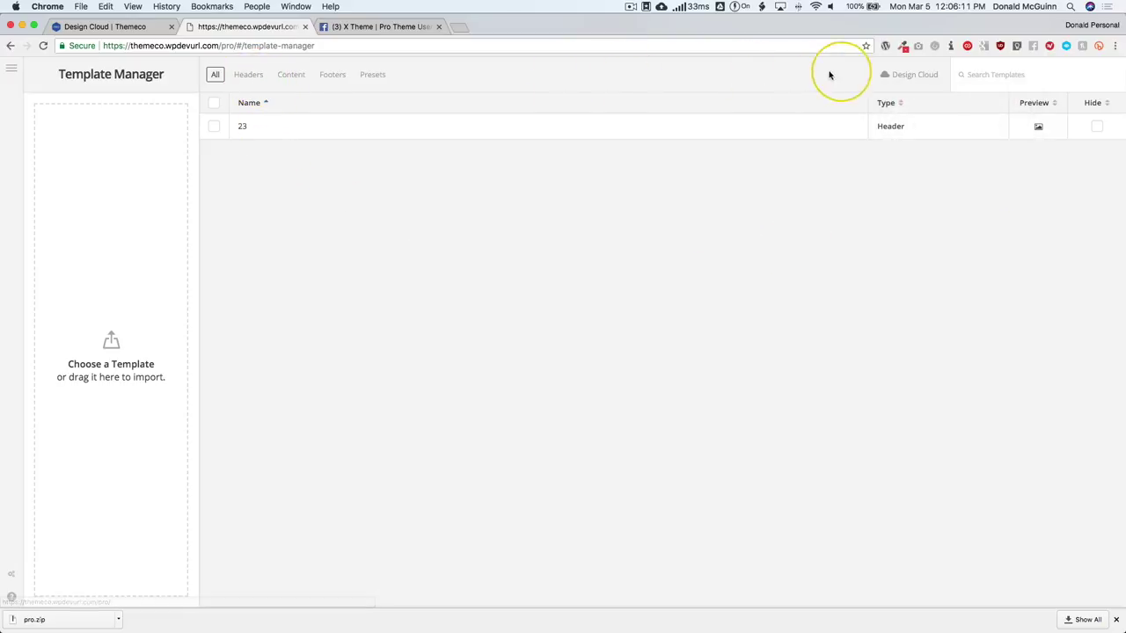
- Reopen the Design Cloud library filtered to footers and point out the Submit Your Templates section
left_click(901, 77)
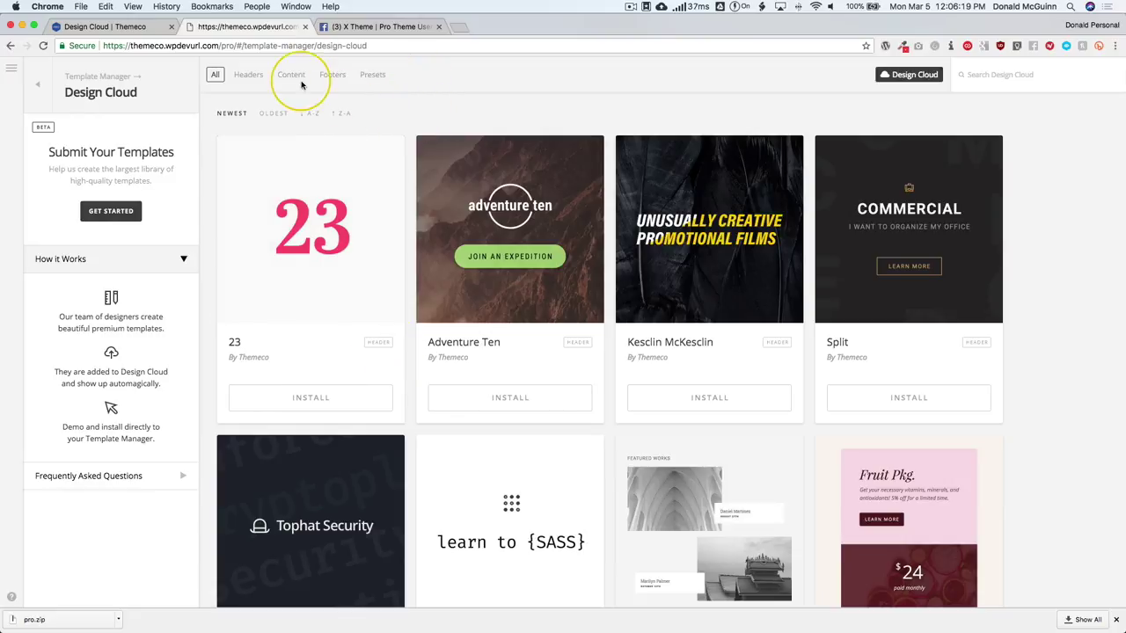
left_click(332, 75)
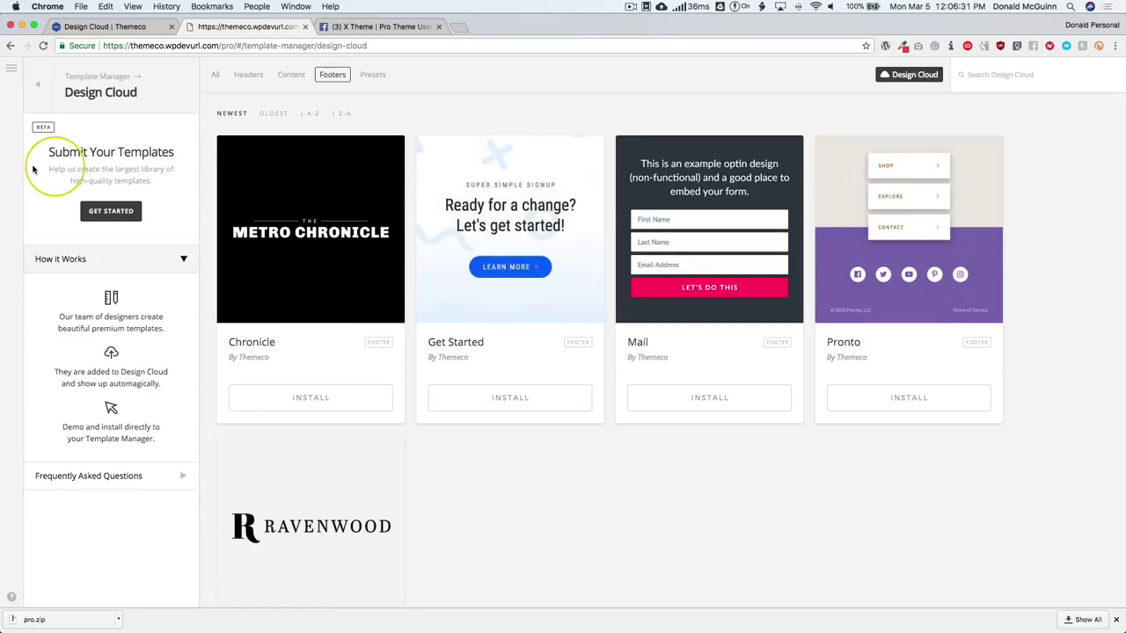
left_click_drag(49, 152, 171, 156)
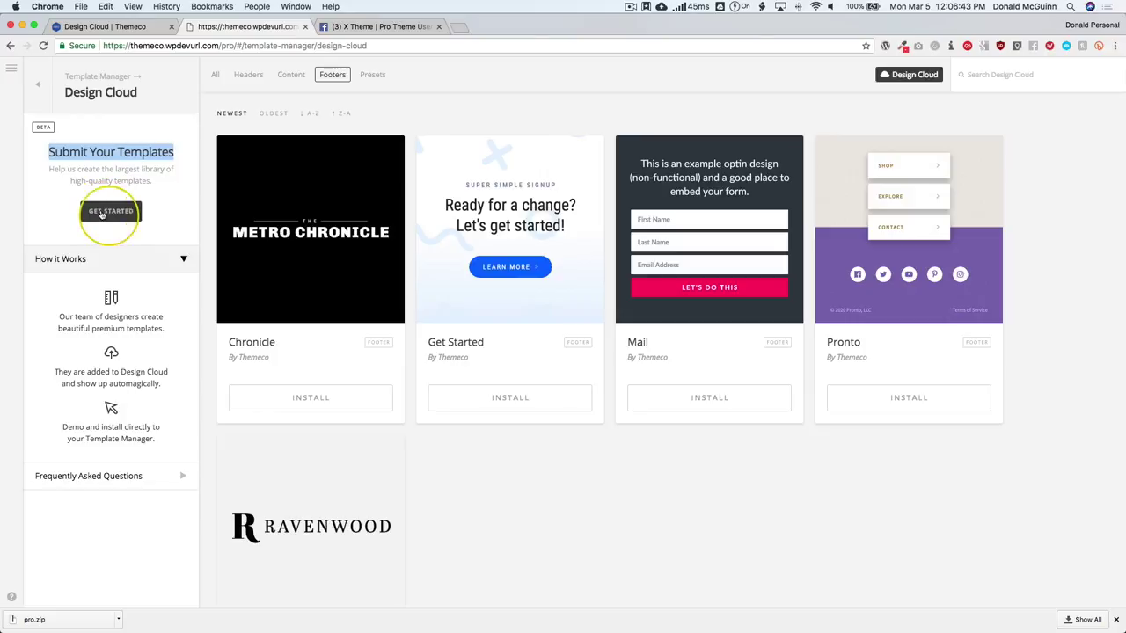
left_click(79, 231)
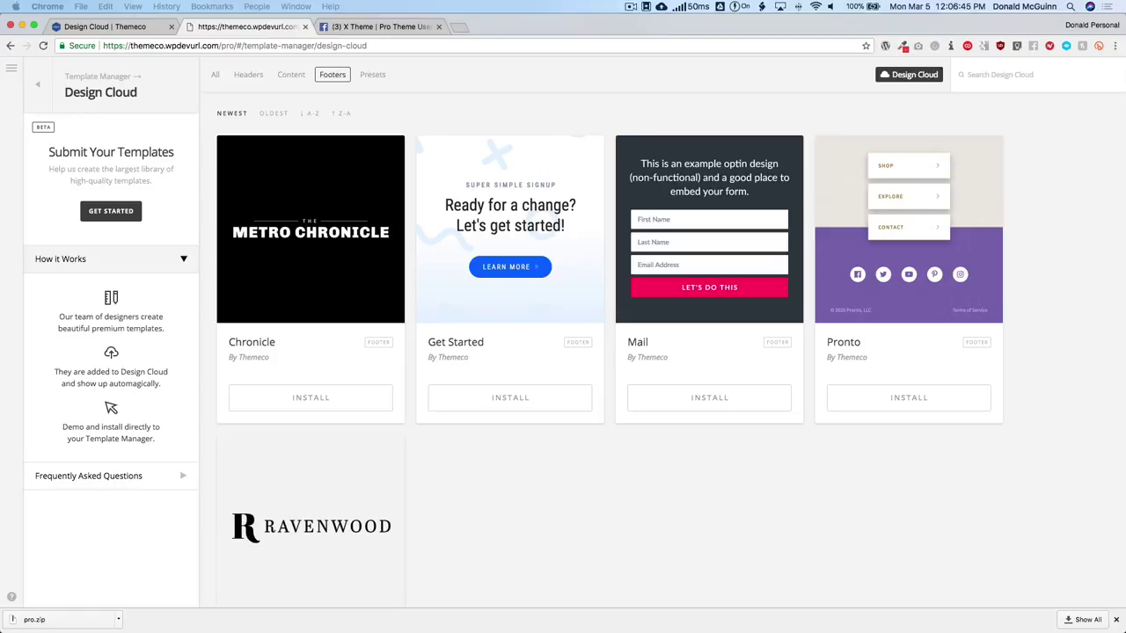
- View the Pronto footer's live demo, examine the lower part of the footer, and close the demo
mouse_move(492, 300)
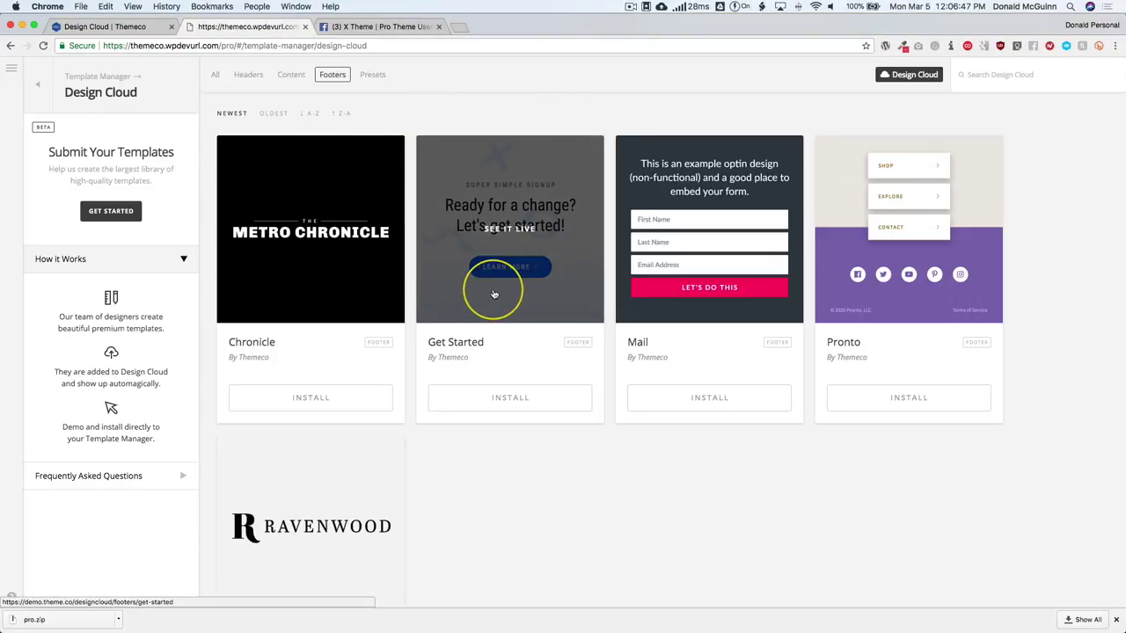
mouse_move(912, 252)
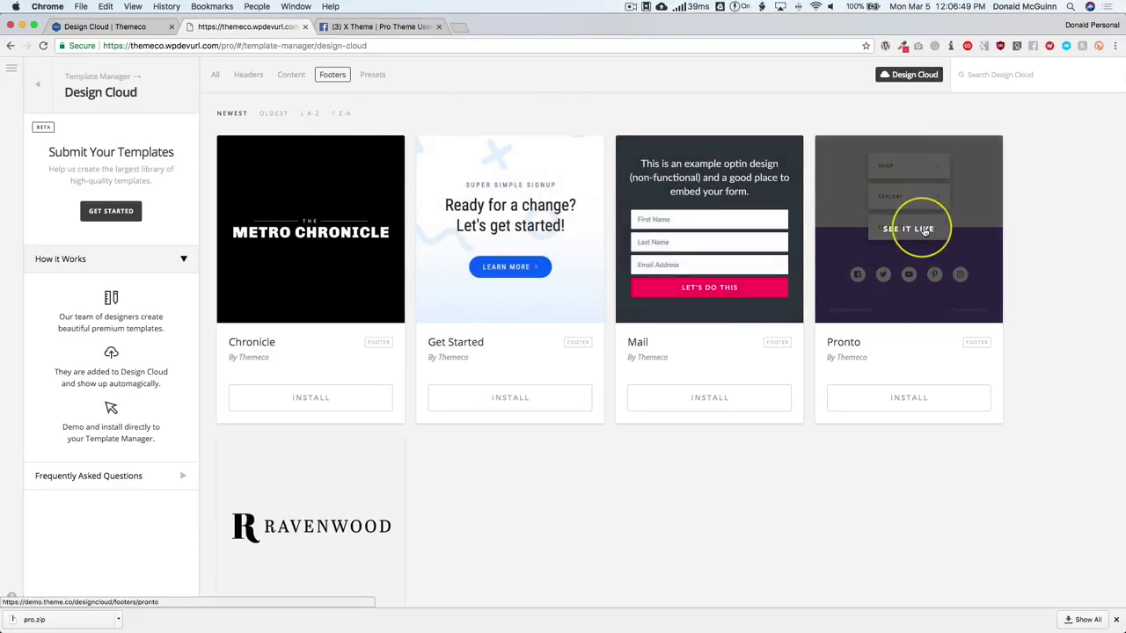
left_click(907, 232)
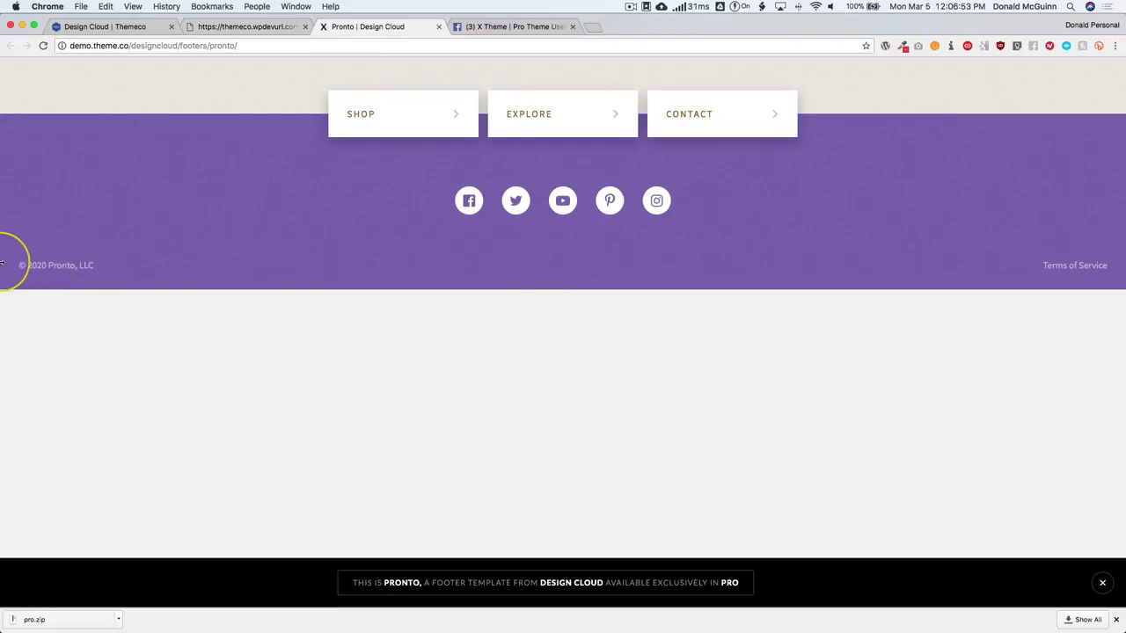
left_click_drag(2, 262, 565, 294)
left_click_drag(495, 298, 27, 277)
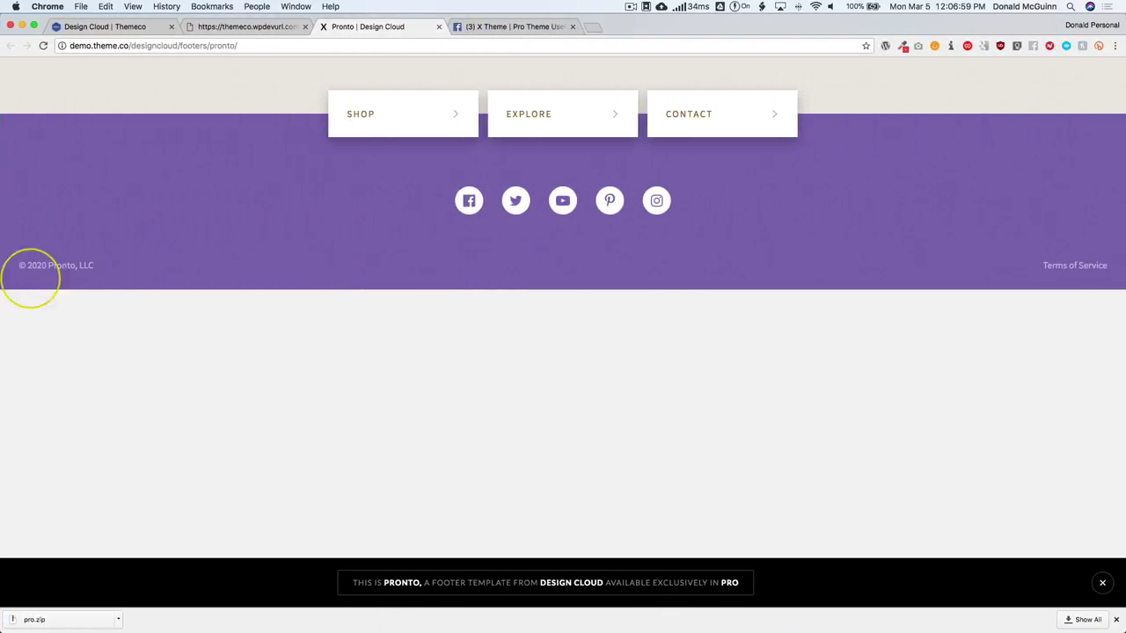
middle_click(371, 28)
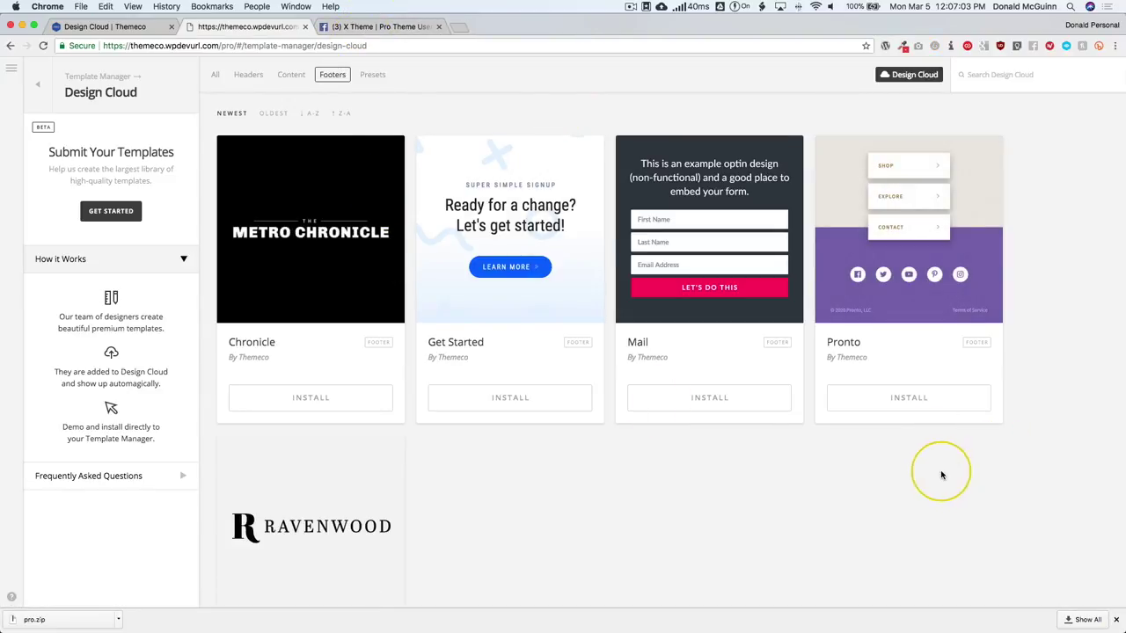
- Check the type label and author of the Pronto footer template and install it
double_click(976, 342)
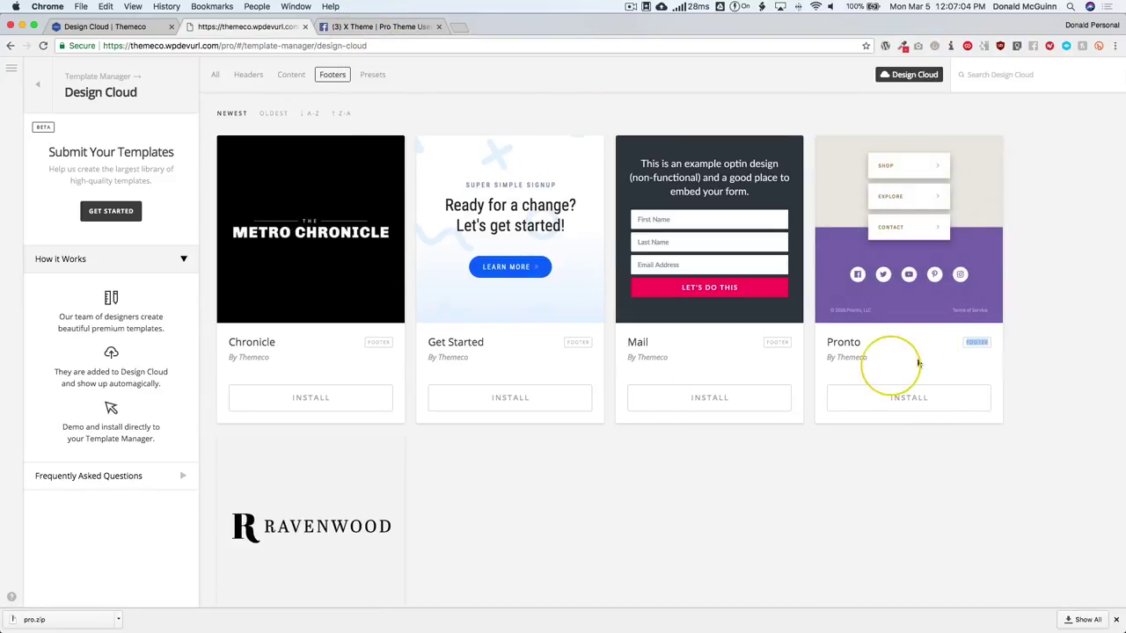
double_click(852, 357)
left_click(868, 449)
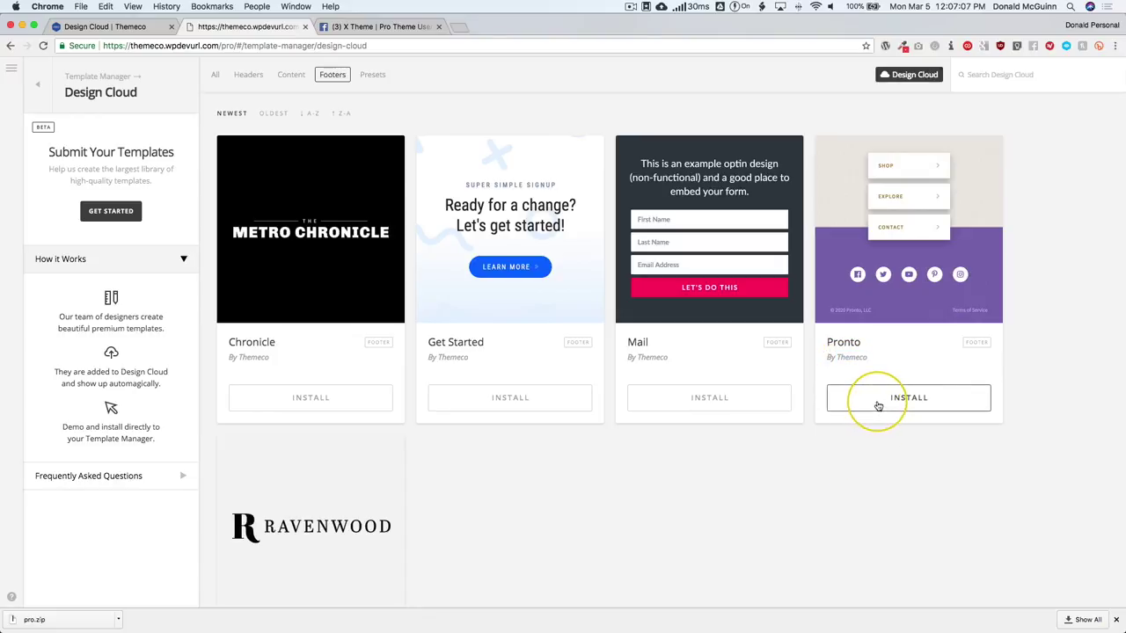
left_click(878, 406)
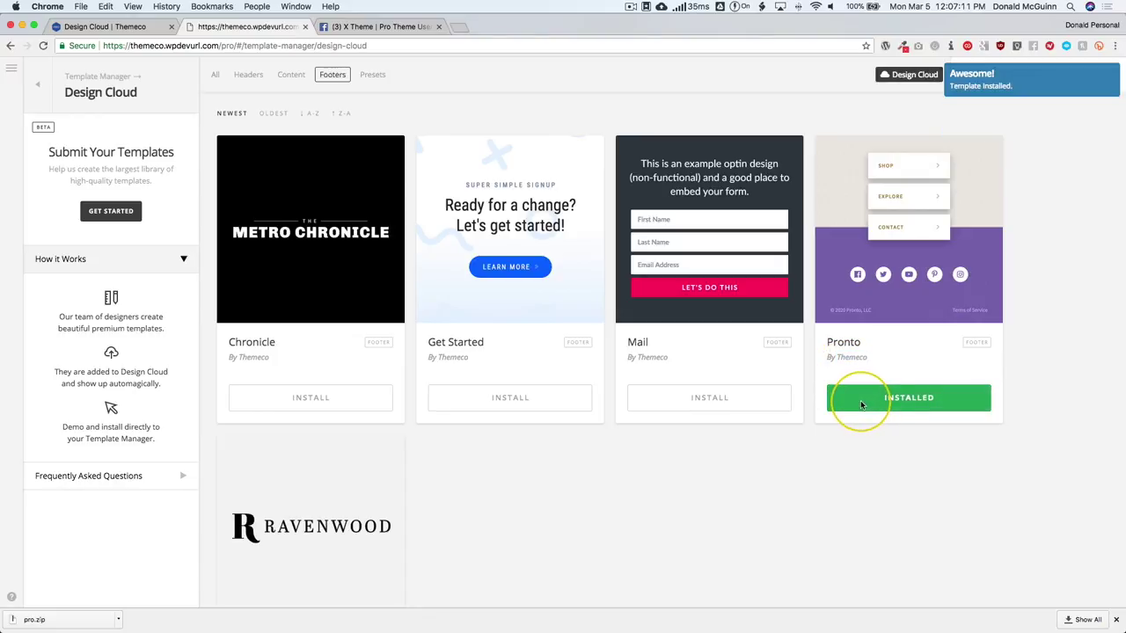
- Return to the Template Manager's installed templates and check Pronto's name, type and preview image
left_click(38, 86)
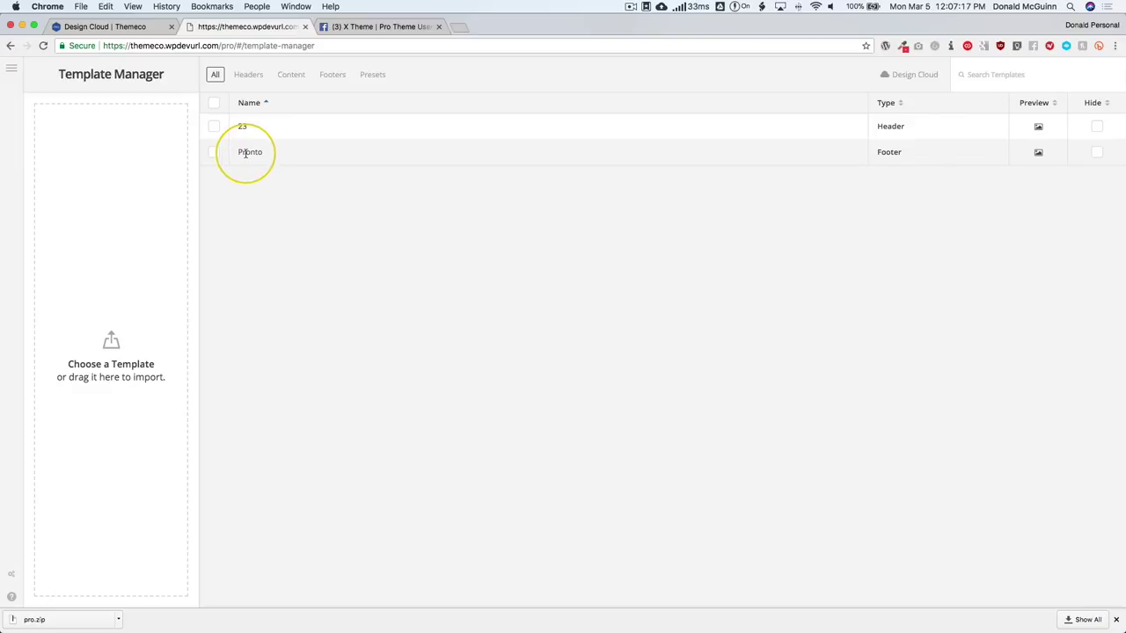
left_click_drag(246, 152, 264, 156)
left_click_drag(877, 152, 904, 153)
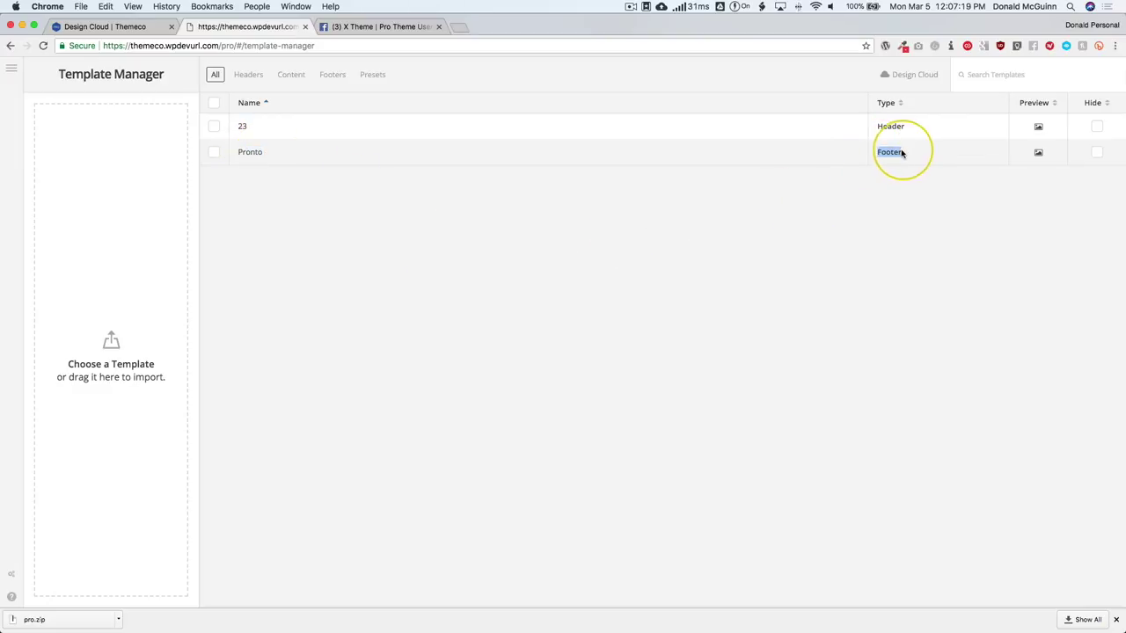
mouse_move(1038, 155)
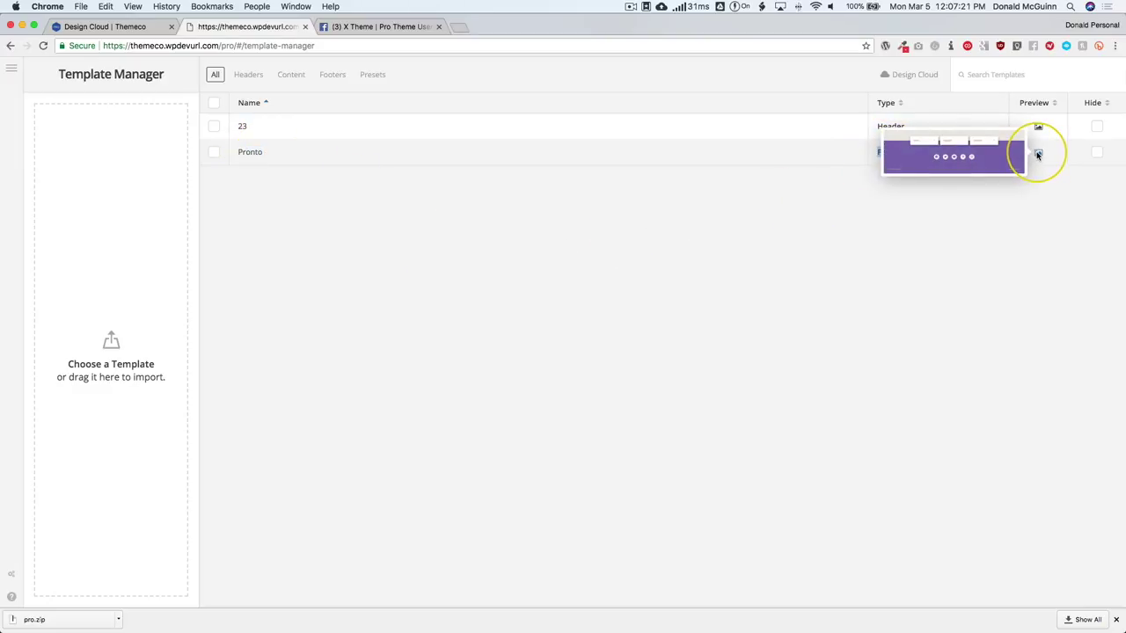
left_click(435, 235)
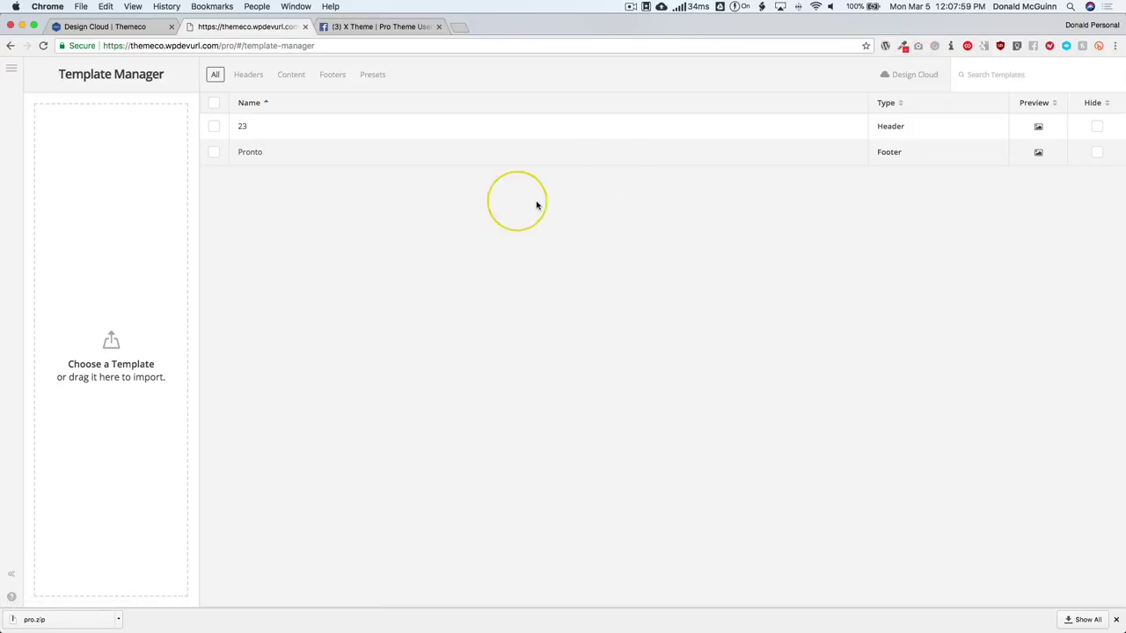
- Reopen the full Design Cloud library and examine its template names and search field
left_click(892, 77)
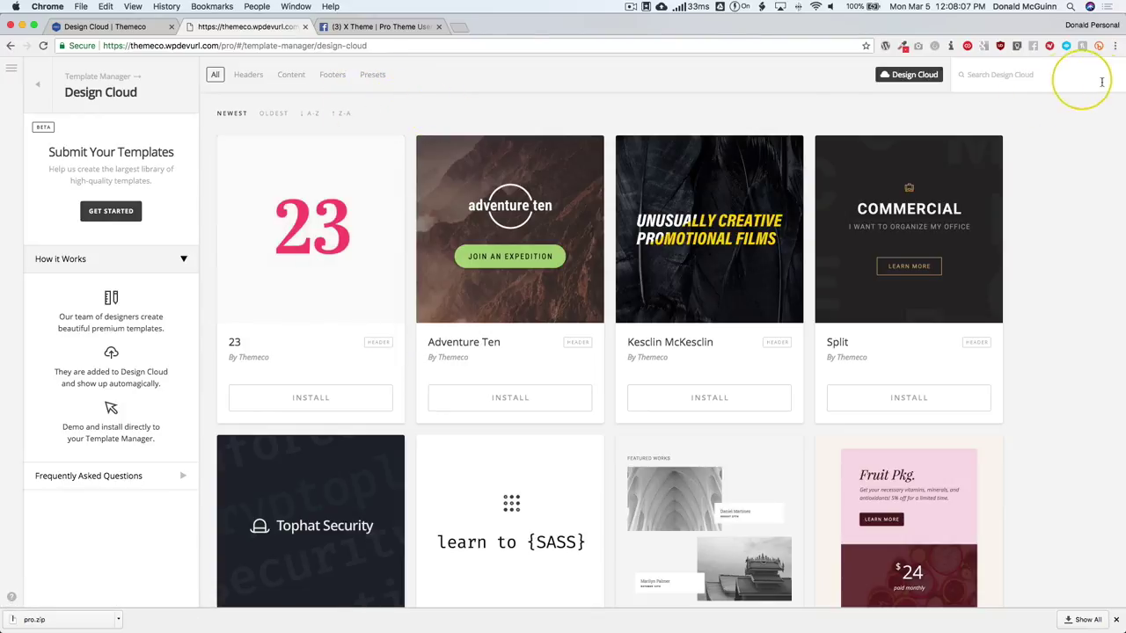
left_click(1053, 76)
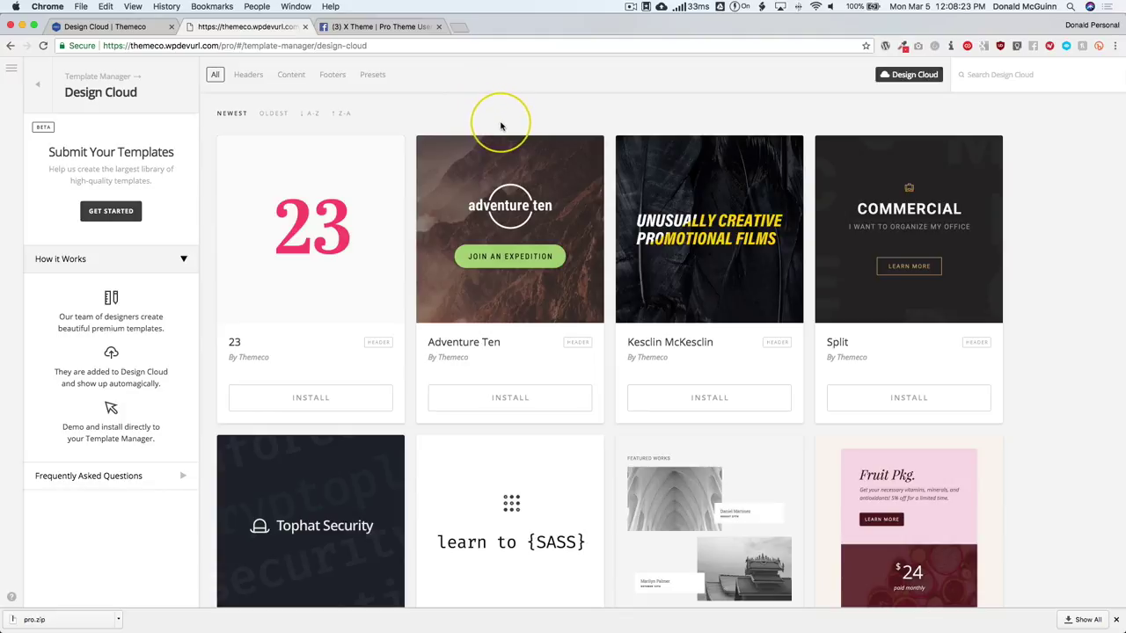
scroll(497, 123, "down", 5)
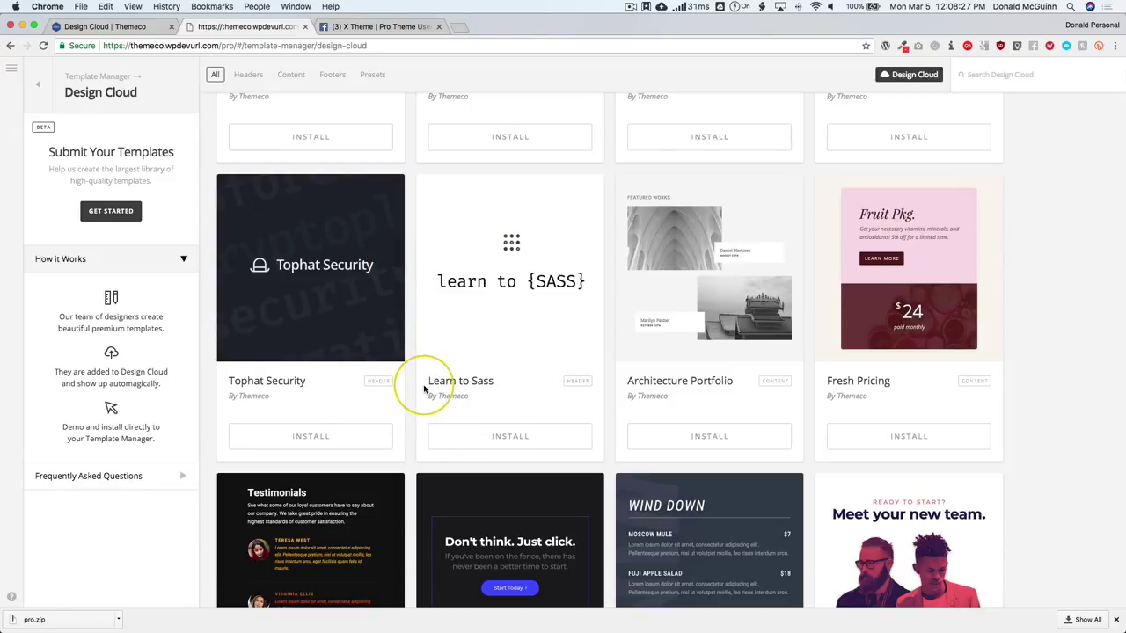
scroll(426, 384, "up", 4)
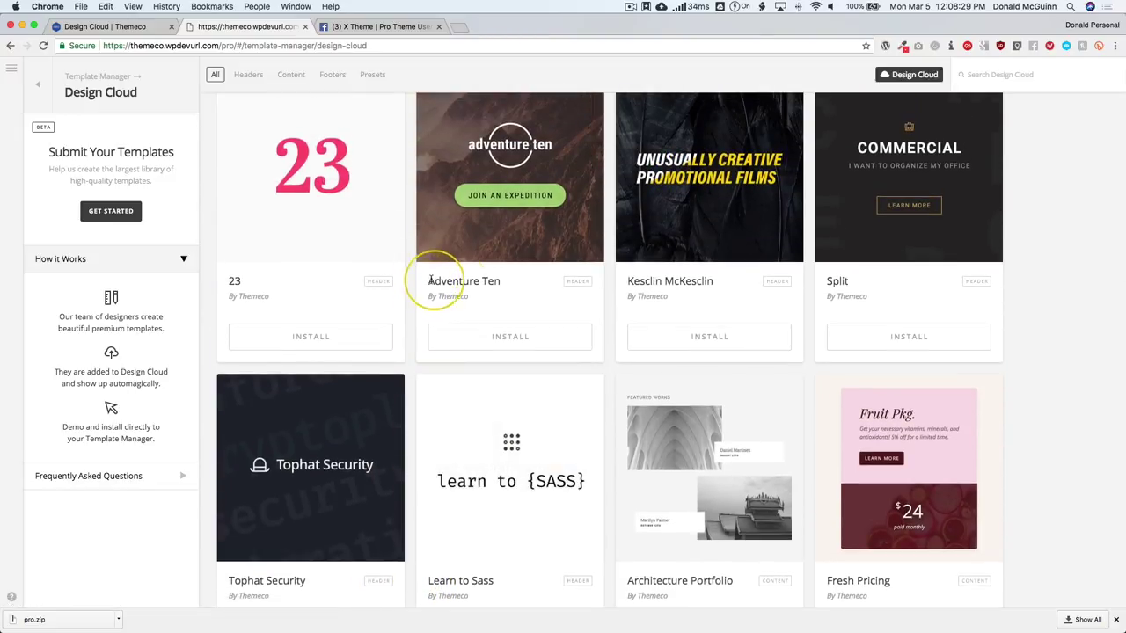
left_click_drag(426, 280, 494, 282)
left_click(451, 283)
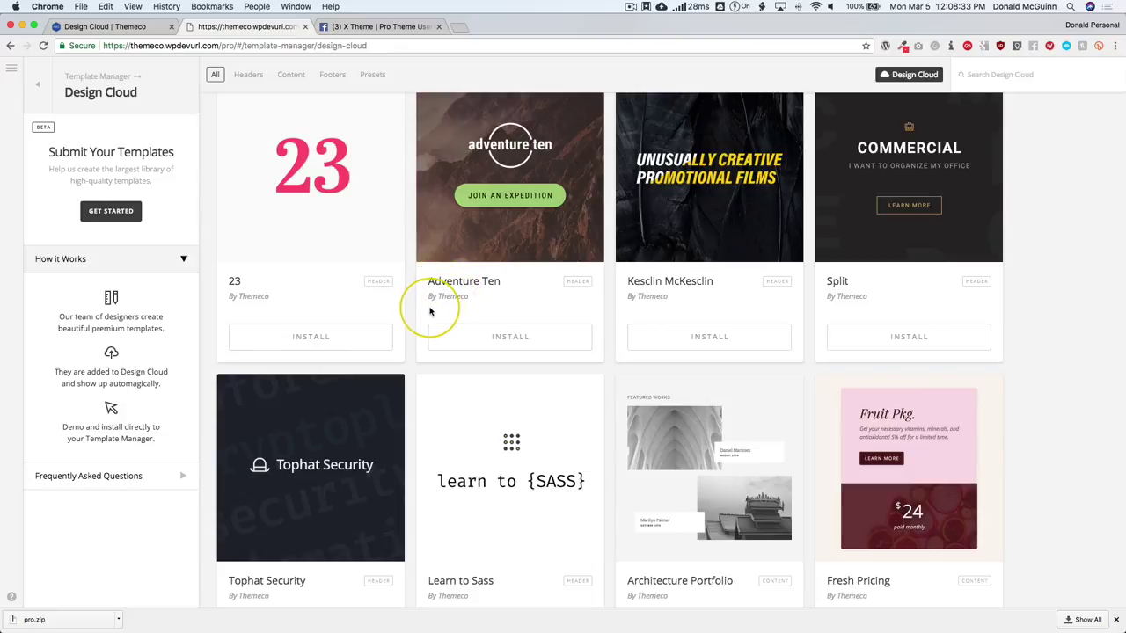
scroll(927, 174, "up", 2)
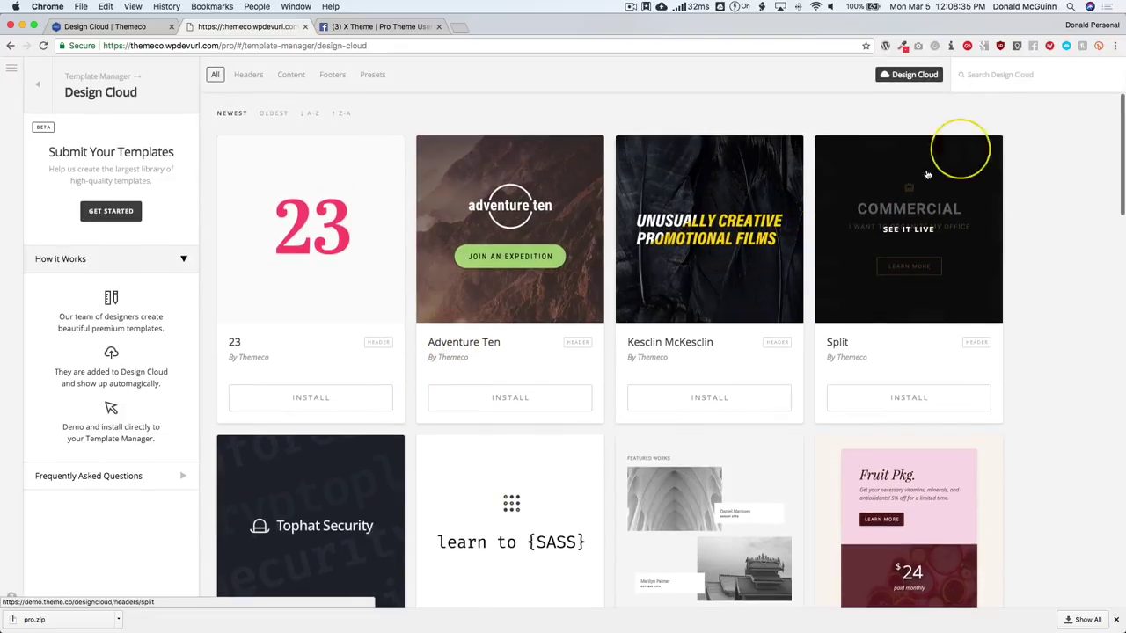
left_click(1000, 74)
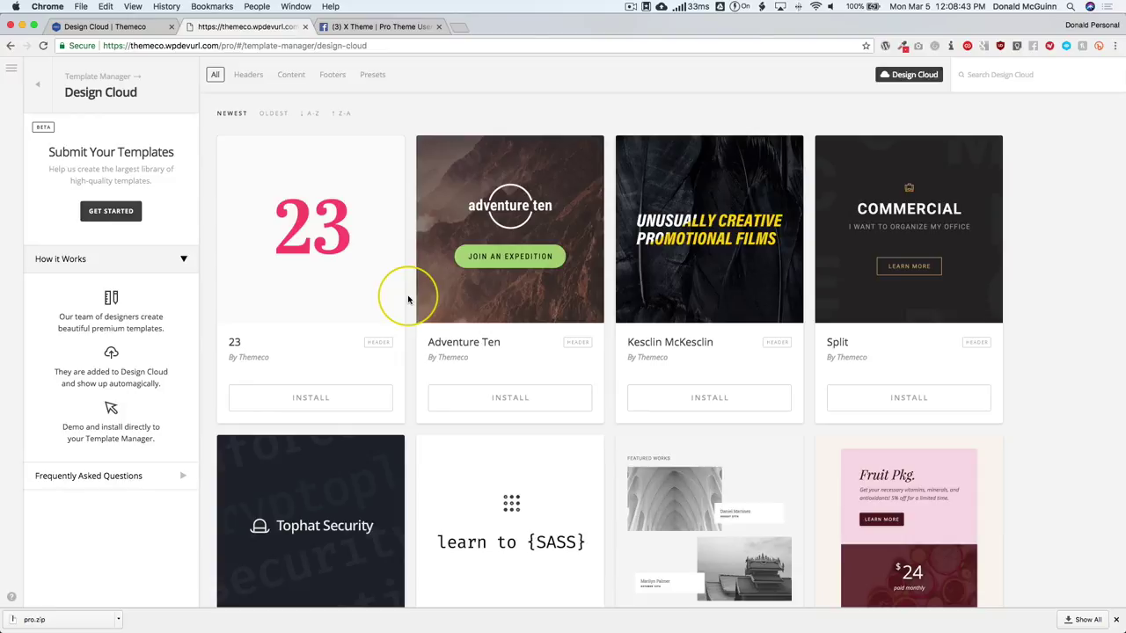
- Browse the full template selection and filter the Design Cloud library to content templates
scroll(409, 300, "down", 6)
scroll(408, 300, "up", 2)
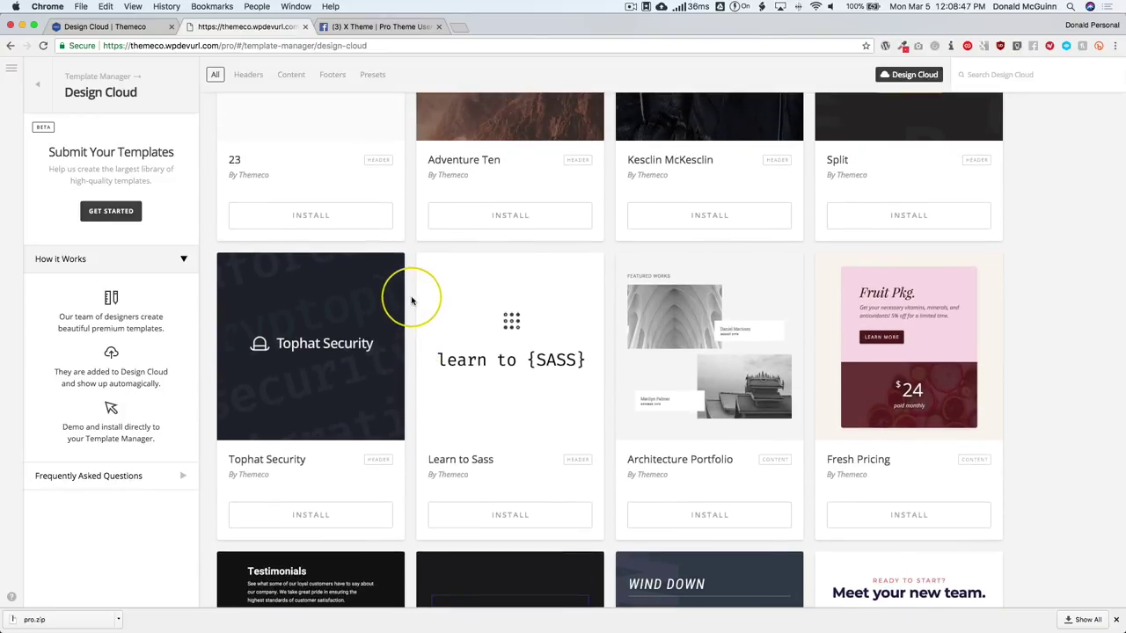
scroll(410, 300, "up", 4)
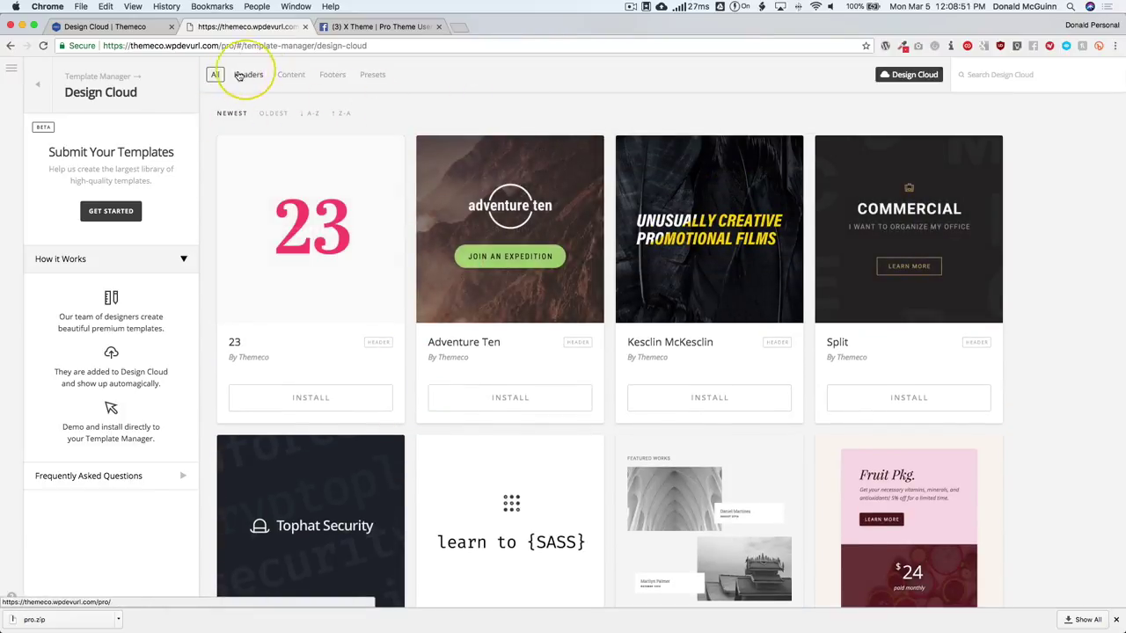
left_click(292, 76)
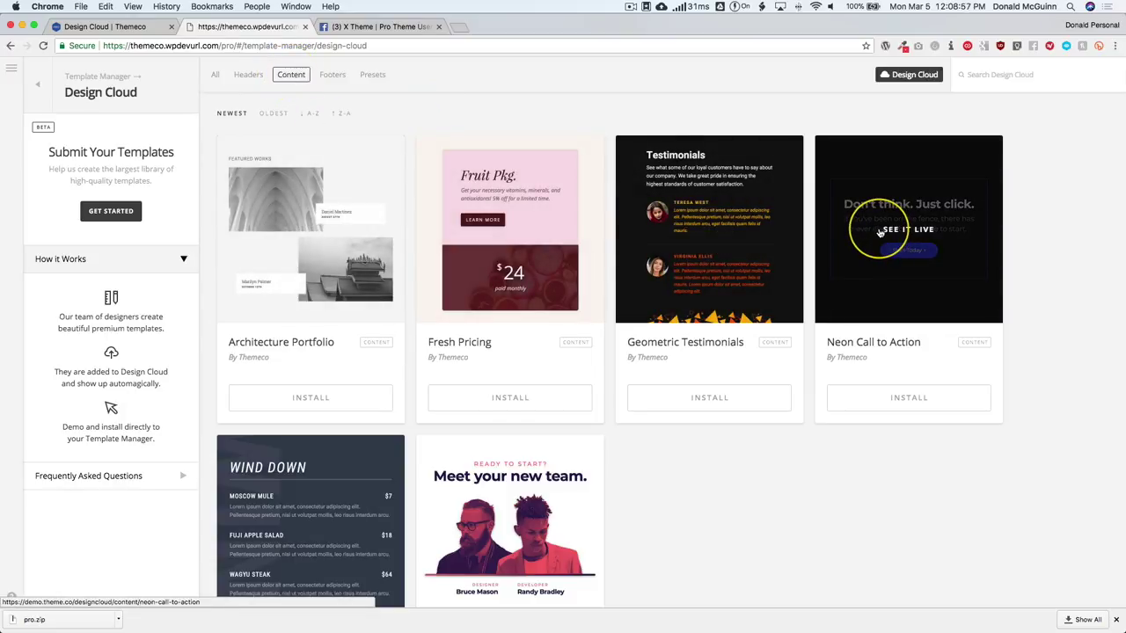
- Look over the content templates, open the Architecture Portfolio template's live demo and examine its hero and Featured Works sections
scroll(378, 460, "down", 1)
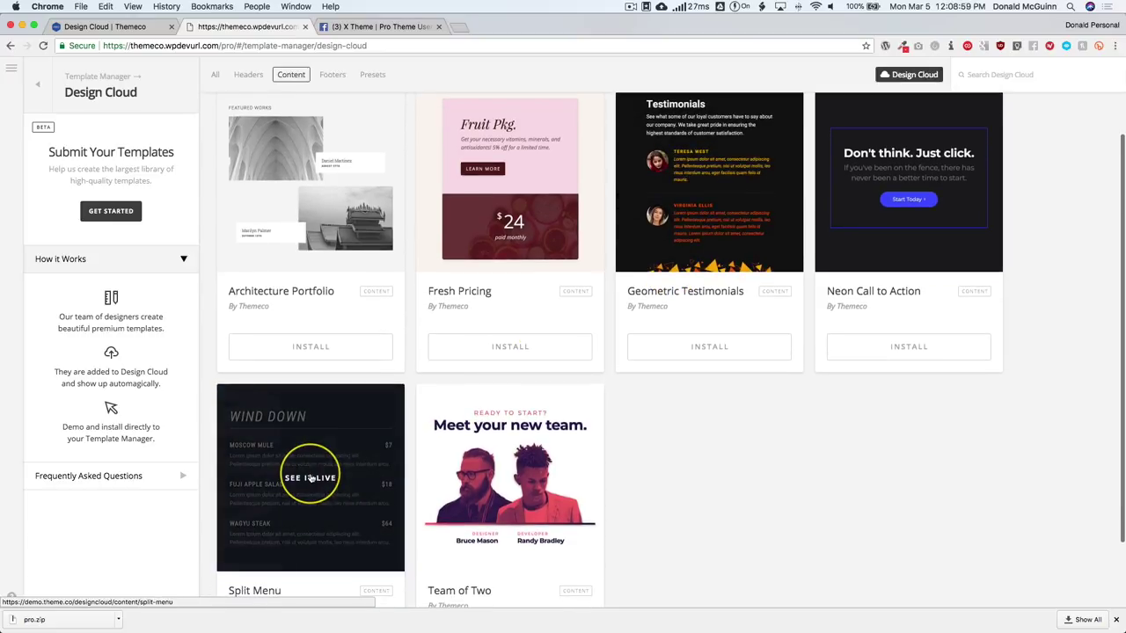
scroll(299, 466, "up", 1)
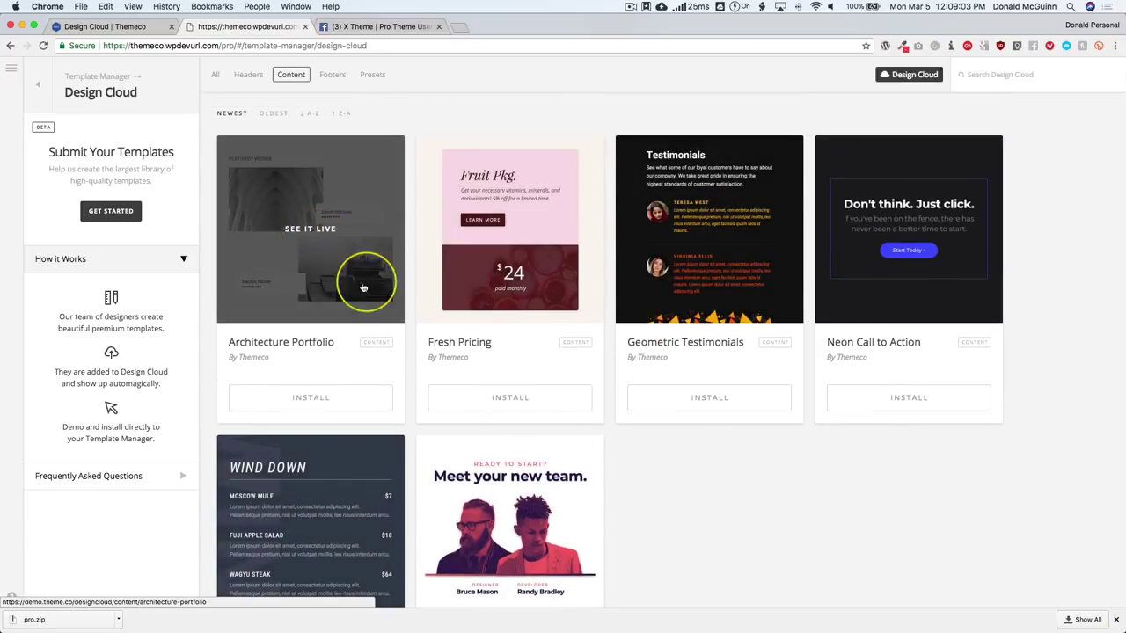
left_click(307, 231)
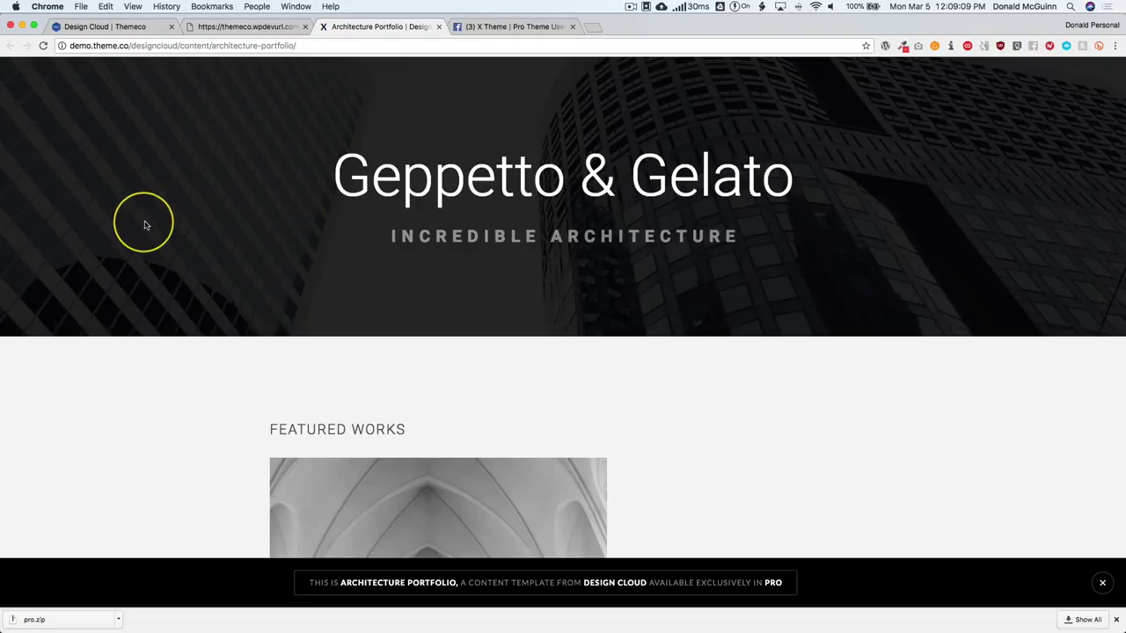
scroll(123, 224, "down", 5)
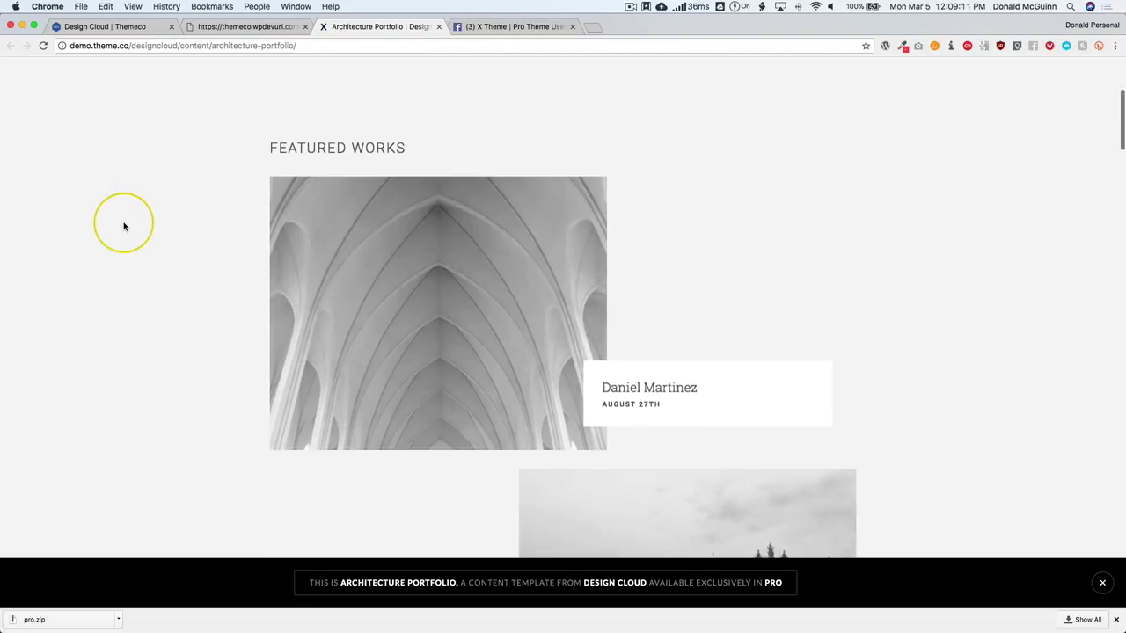
scroll(123, 224, "down", 2)
scroll(364, 189, "down", 2)
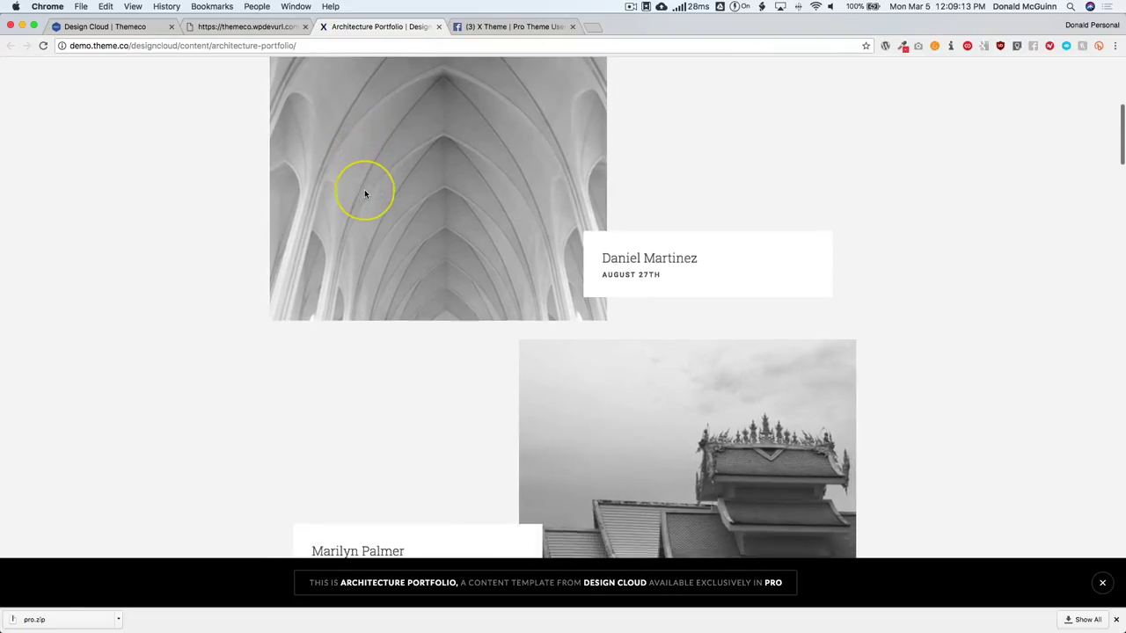
scroll(365, 192, "down", 2)
scroll(123, 234, "down", 4)
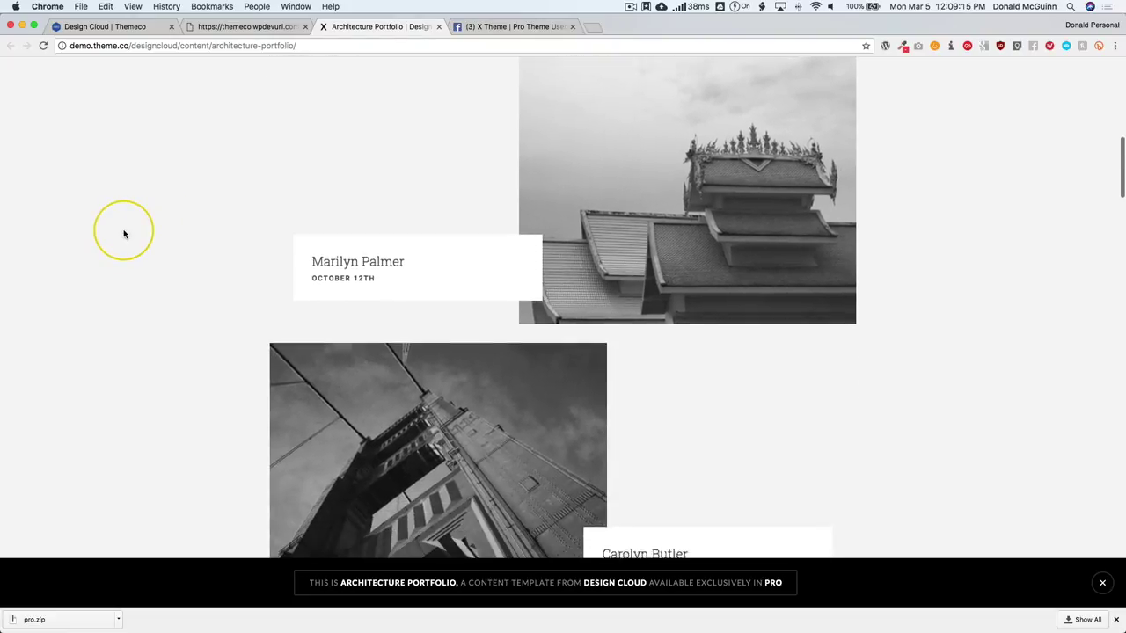
scroll(123, 234, "down", 10)
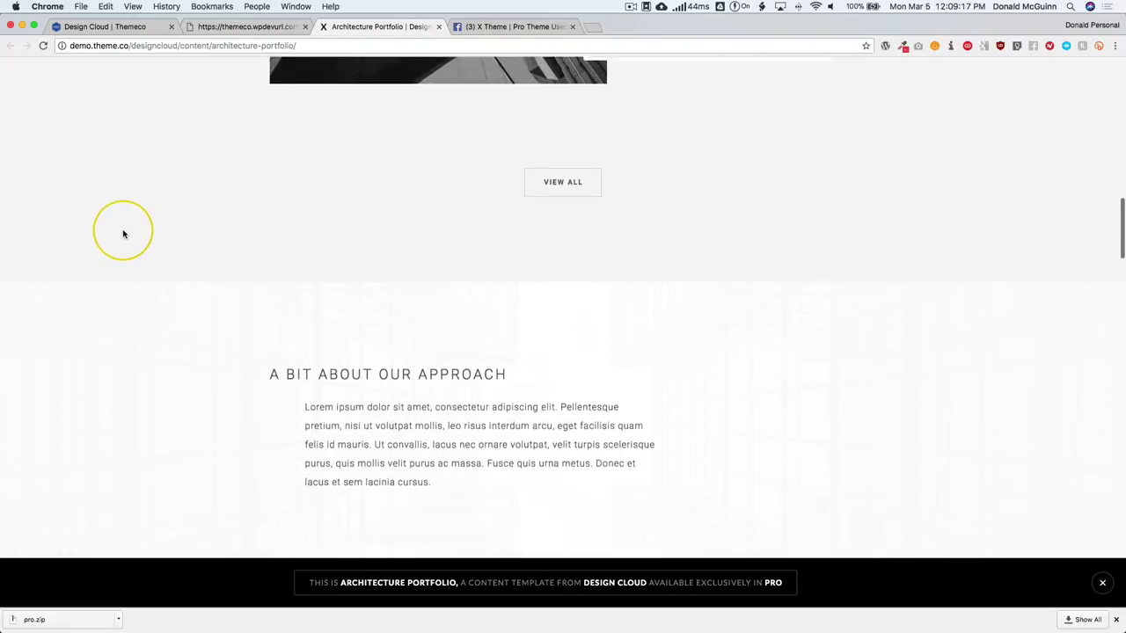
- Examine the rest of the Architecture Portfolio demo, including the approach text, Eastern Works and Western Works sections
scroll(123, 234, "down", 3)
scroll(102, 299, "down", 7)
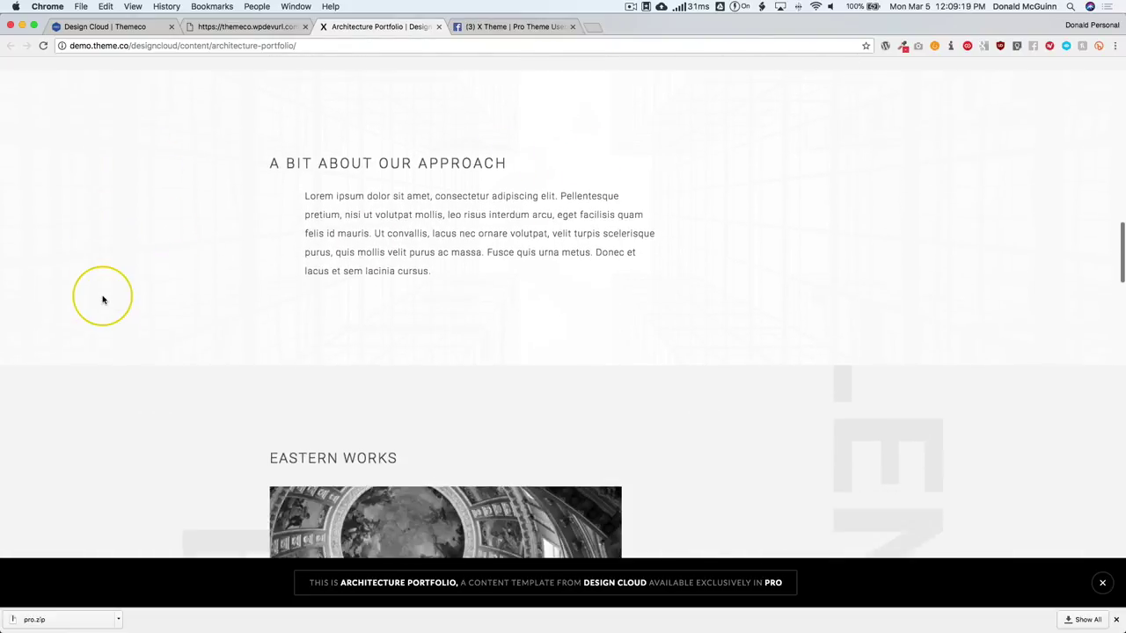
scroll(102, 298, "down", 1)
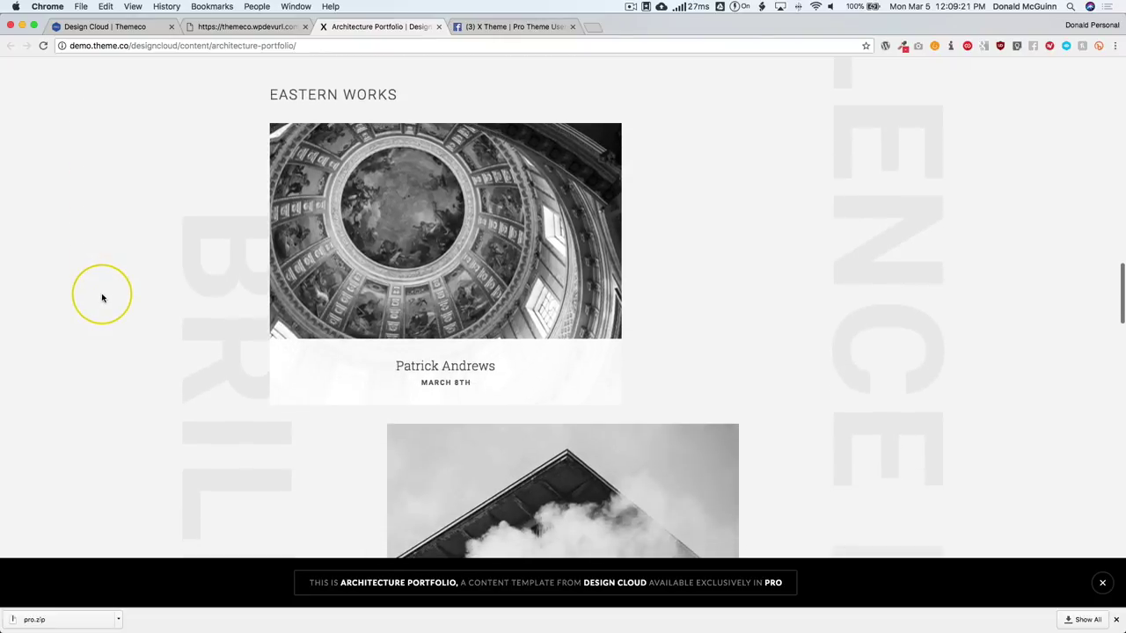
scroll(102, 298, "down", 4)
scroll(102, 298, "down", 1)
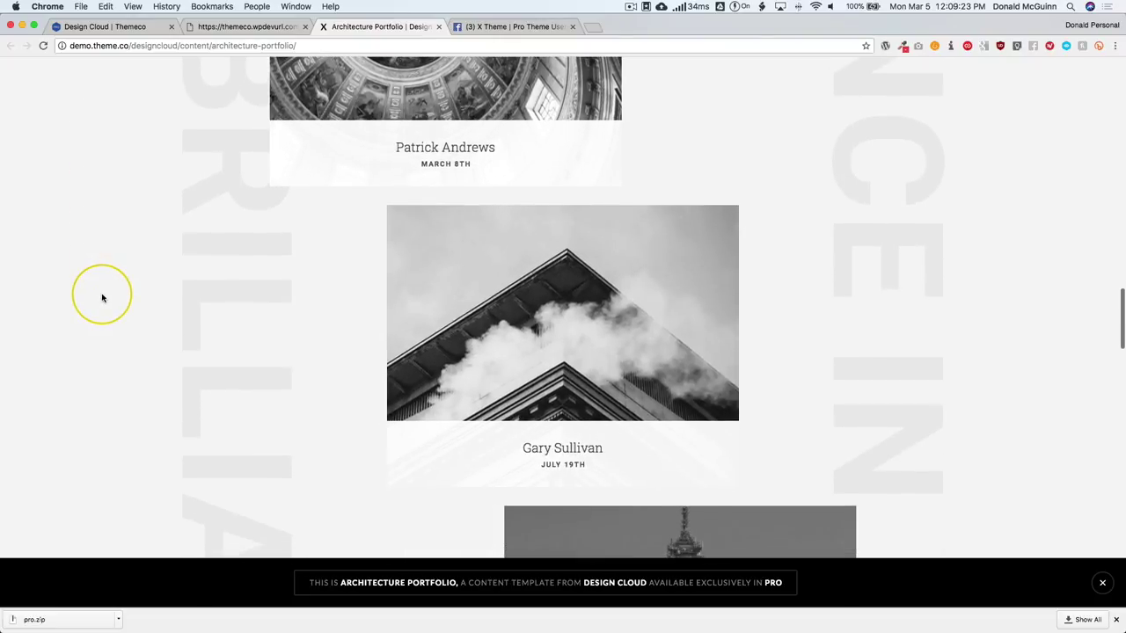
scroll(102, 298, "down", 13)
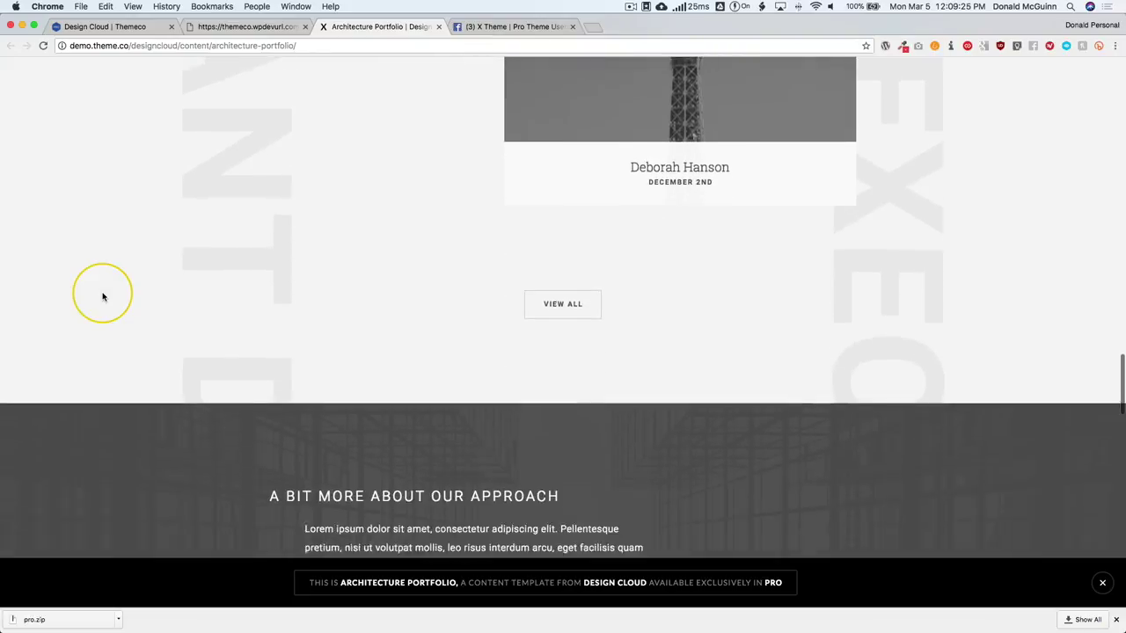
scroll(102, 298, "down", 12)
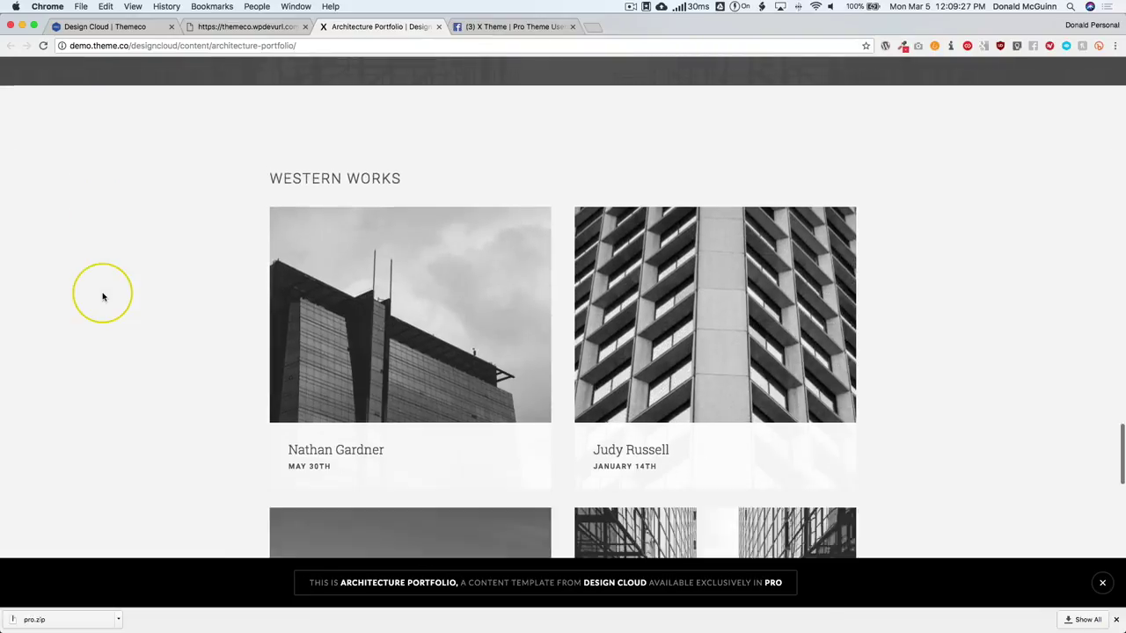
scroll(102, 298, "down", 5)
- Close the live demo and install the Architecture Portfolio content template
key("super+w")
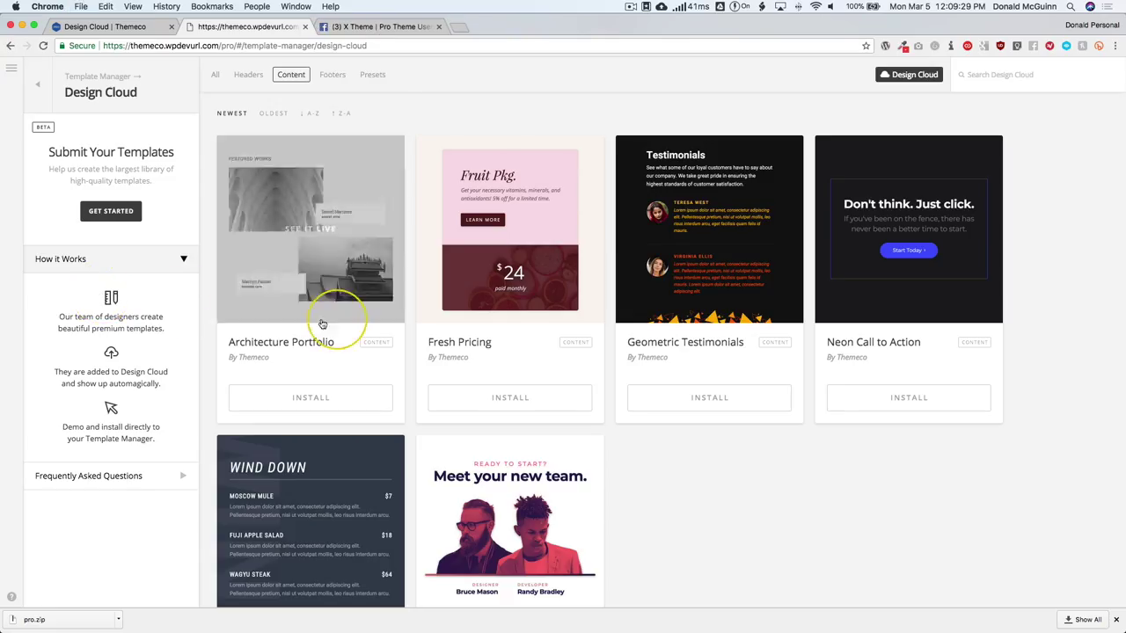
left_click(308, 397)
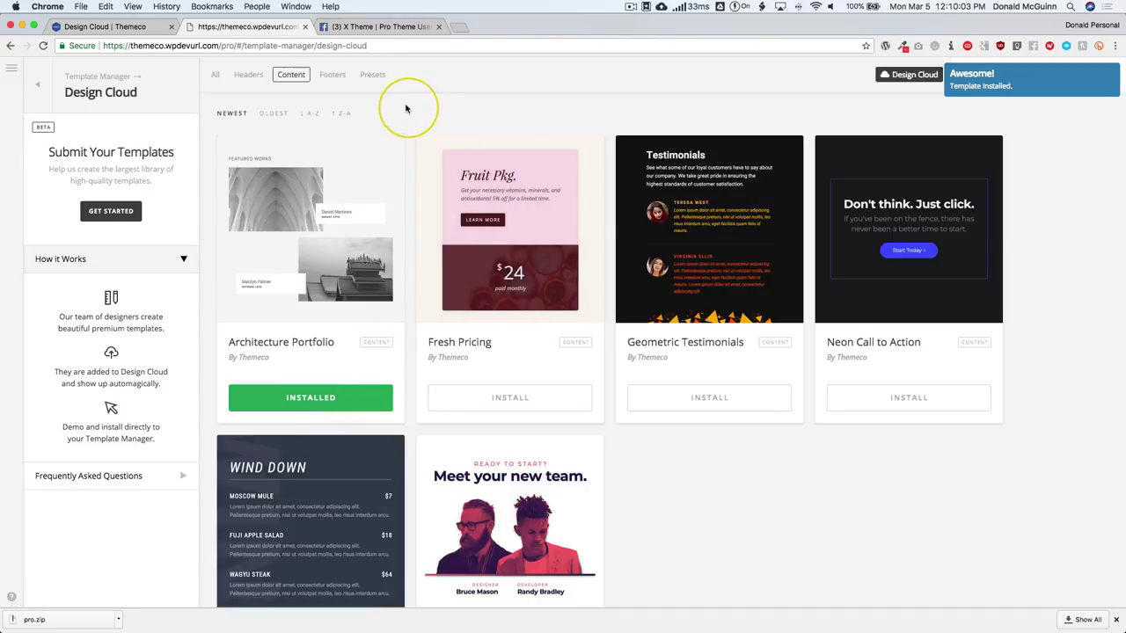
- Filter the Design Cloud library to presets and look through the preset packs and individual element presets
left_click(372, 73)
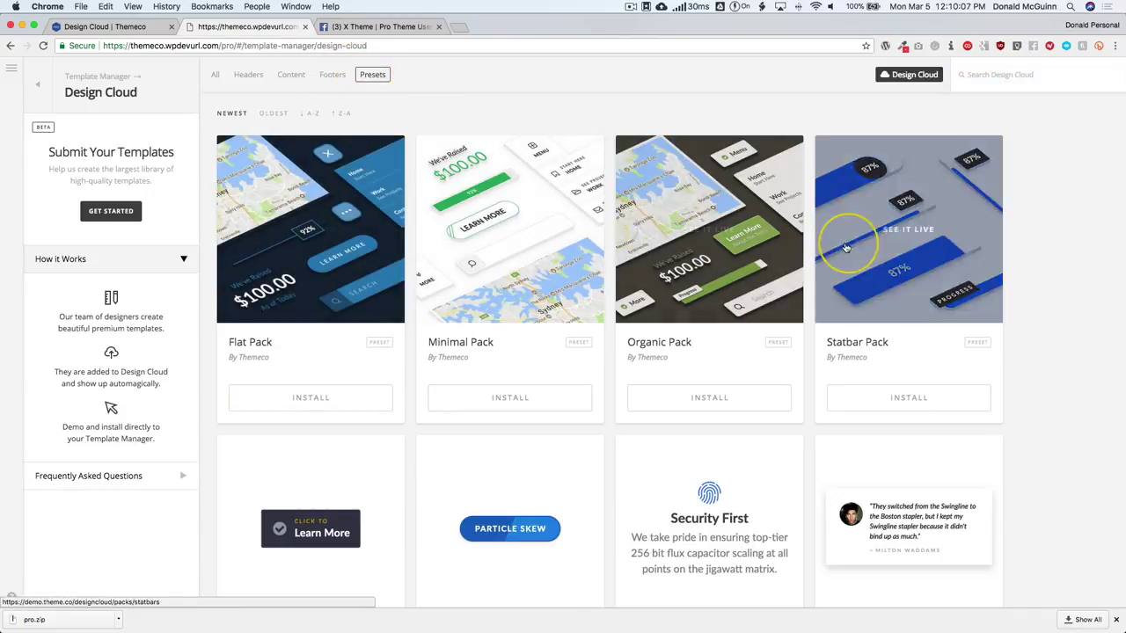
scroll(864, 249, "down", 3)
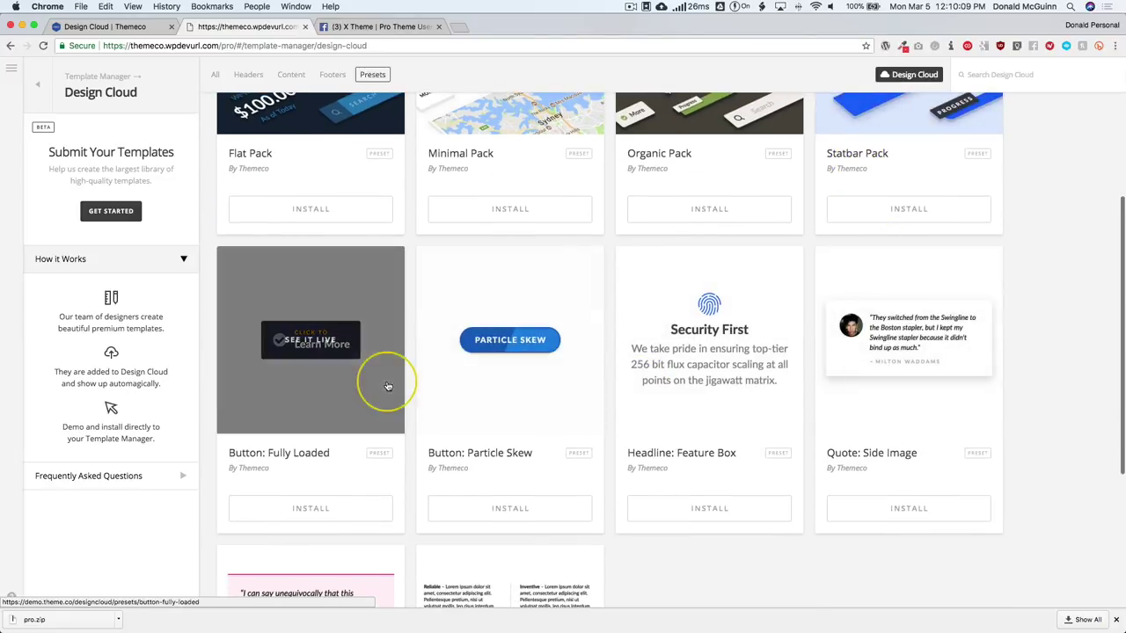
scroll(322, 370, "up", 1)
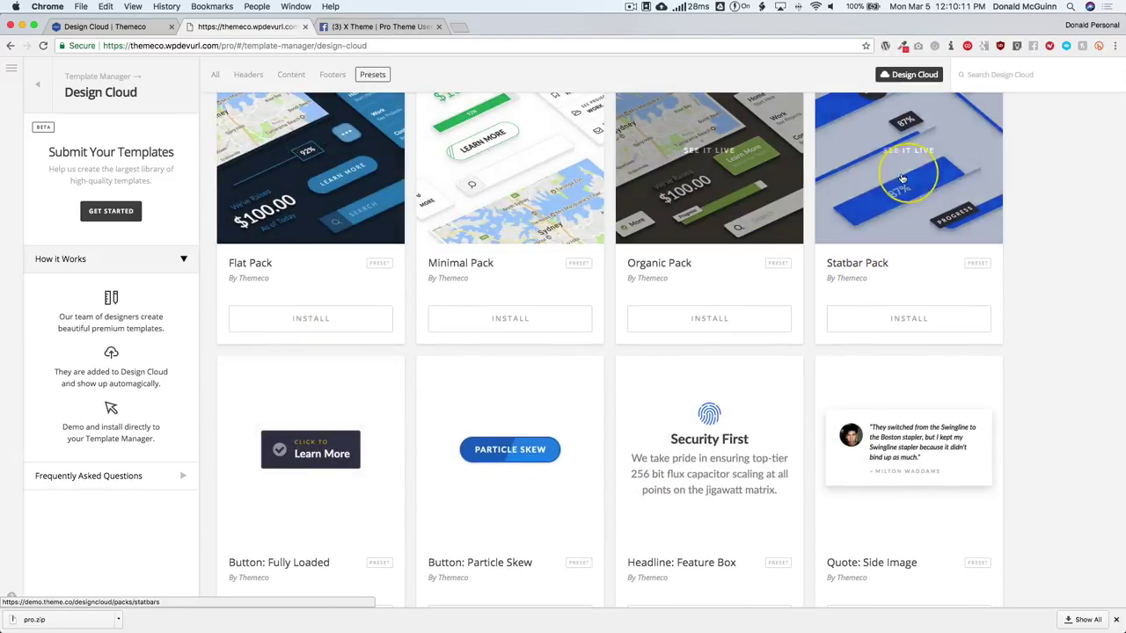
scroll(912, 192, "down", 5)
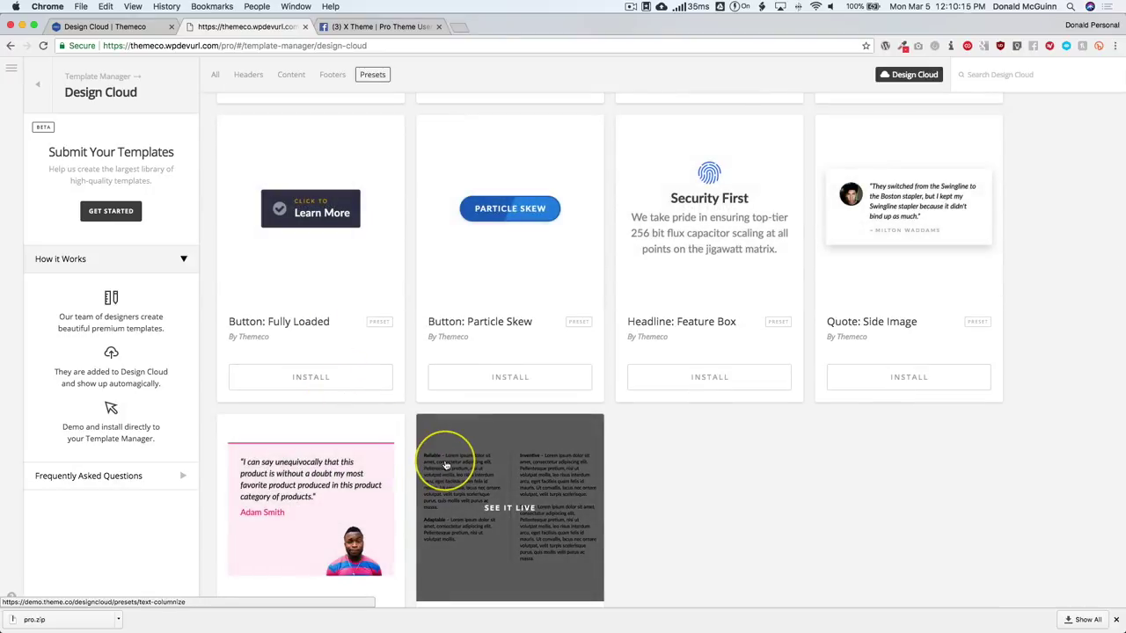
scroll(447, 465, "up", 2)
scroll(449, 464, "up", 5)
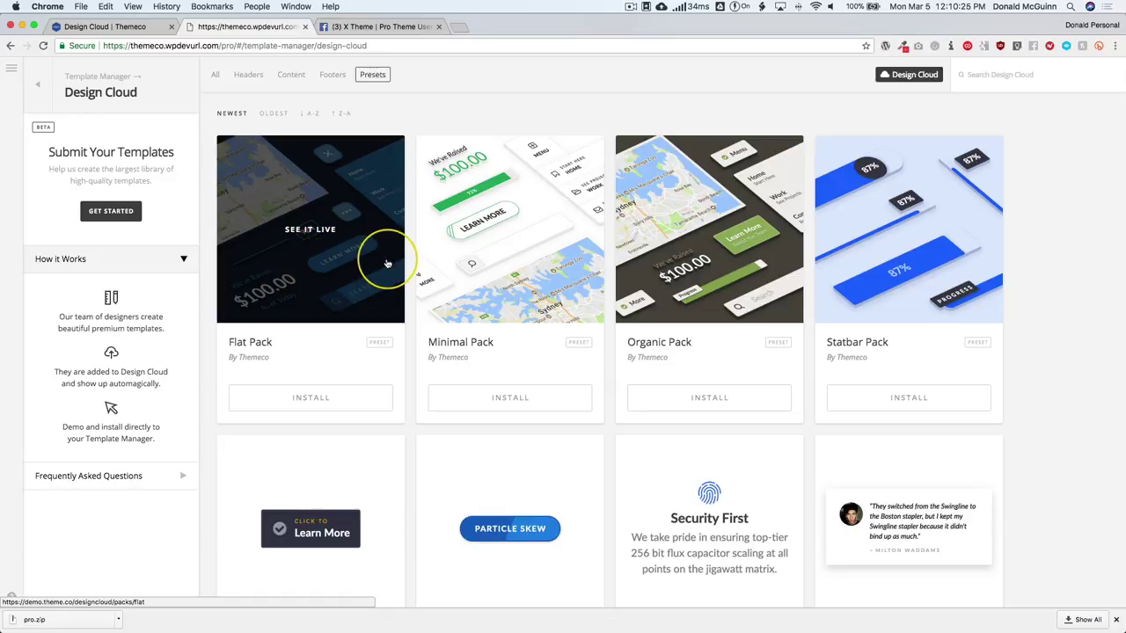
- Install the Organic Pack and the Button: Particle Skew preset
scroll(382, 256, "down", 1)
left_click(710, 359)
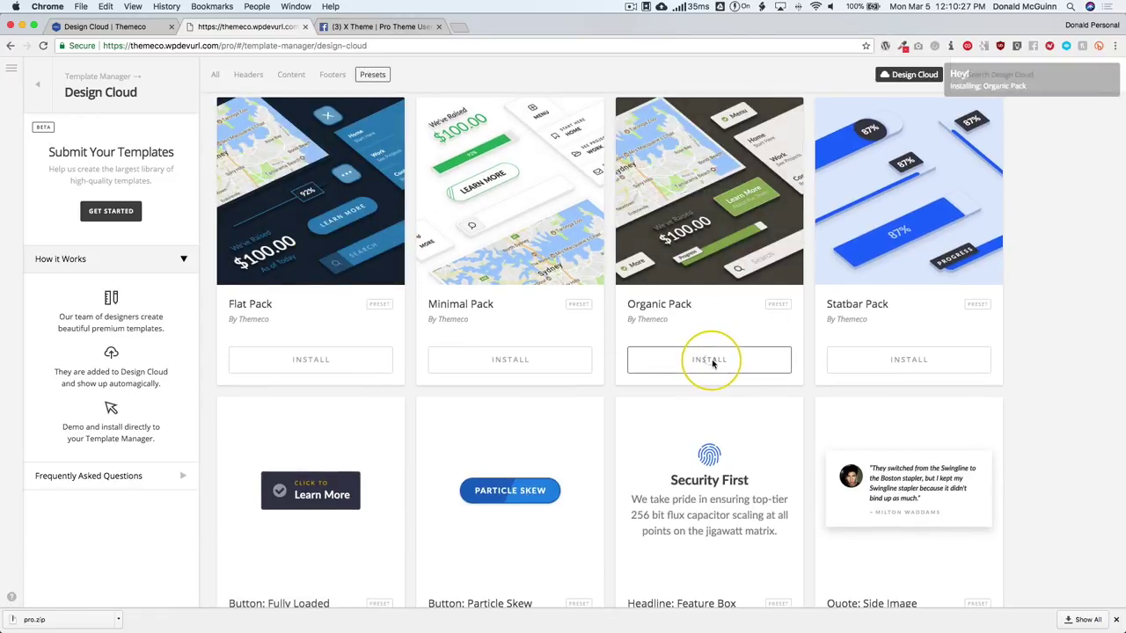
scroll(565, 311, "down", 5)
scroll(564, 313, "down", 1)
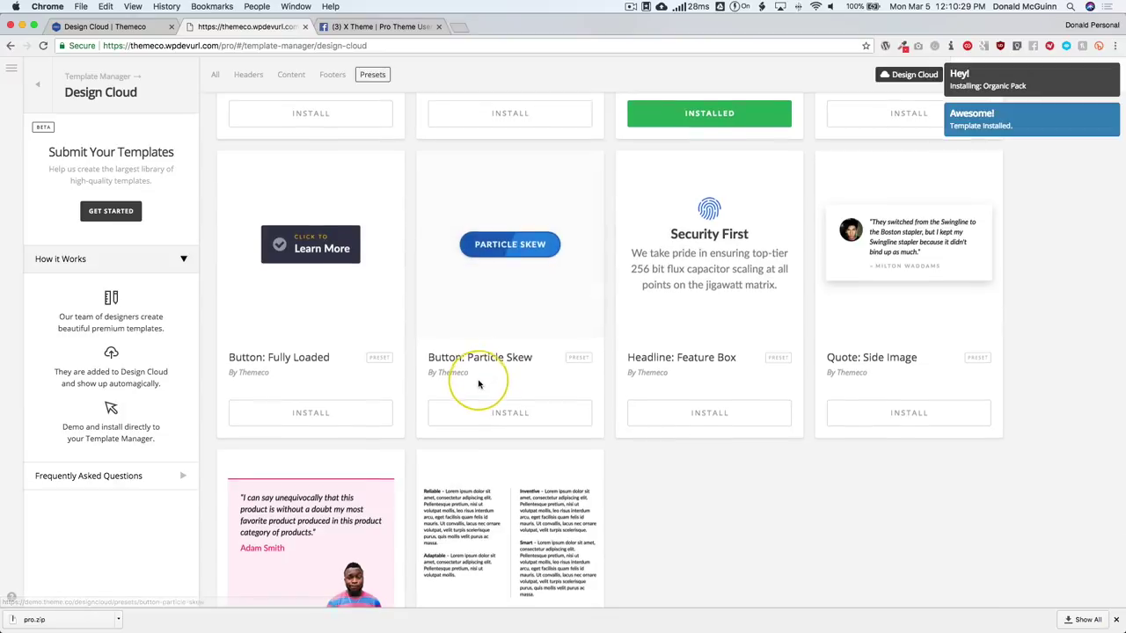
scroll(470, 372, "down", 1)
left_click(516, 392)
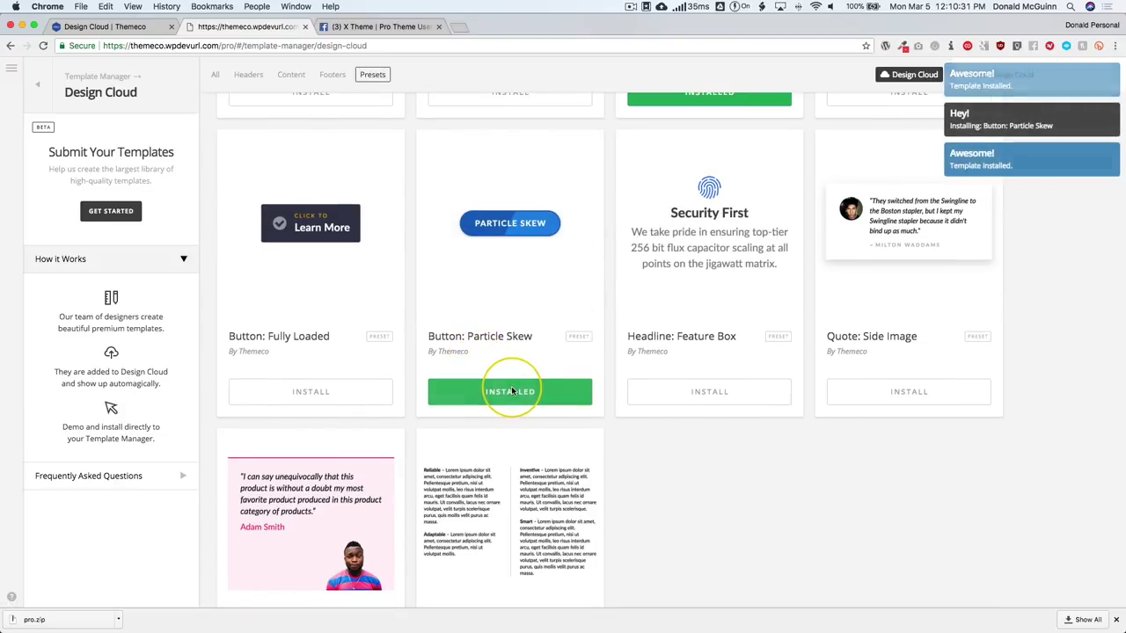
- Return to the Template Manager and examine the names and types of the installed templates, including the Organic presets
scroll(510, 387, "up", 2)
scroll(509, 389, "up", 2)
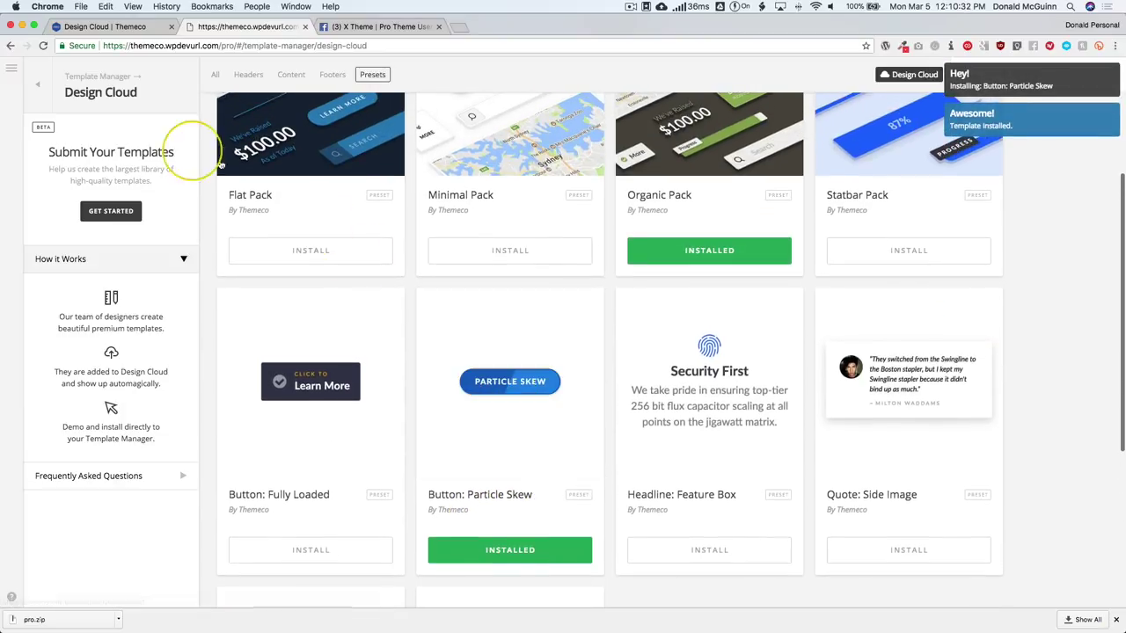
left_click(36, 85)
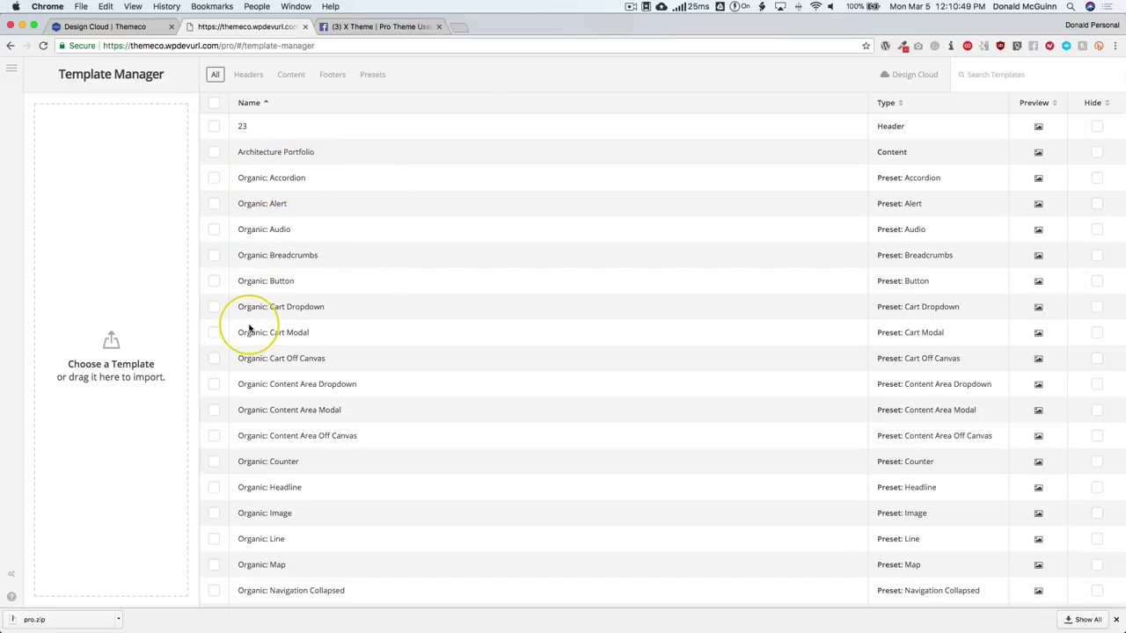
scroll(249, 328, "down", 8)
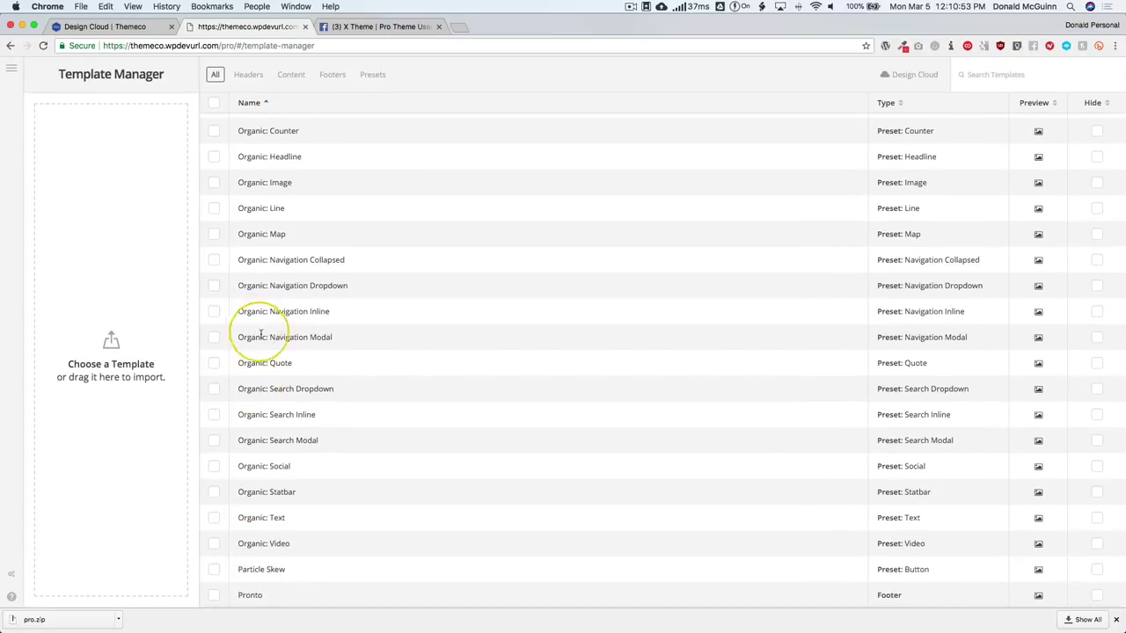
scroll(260, 334, "up", 8)
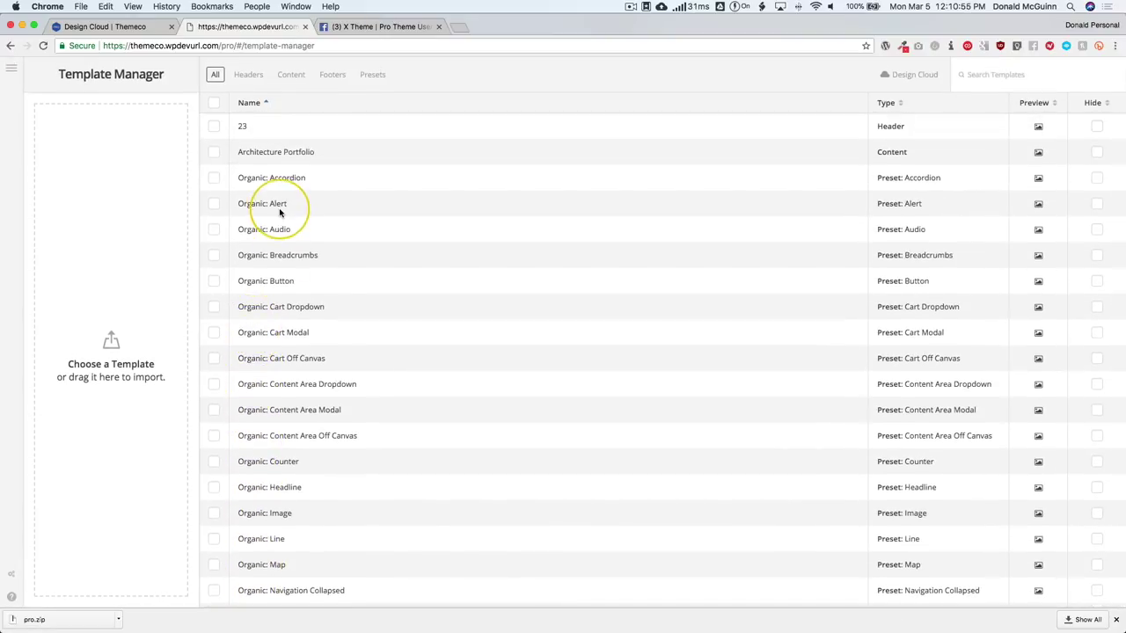
left_click(297, 252)
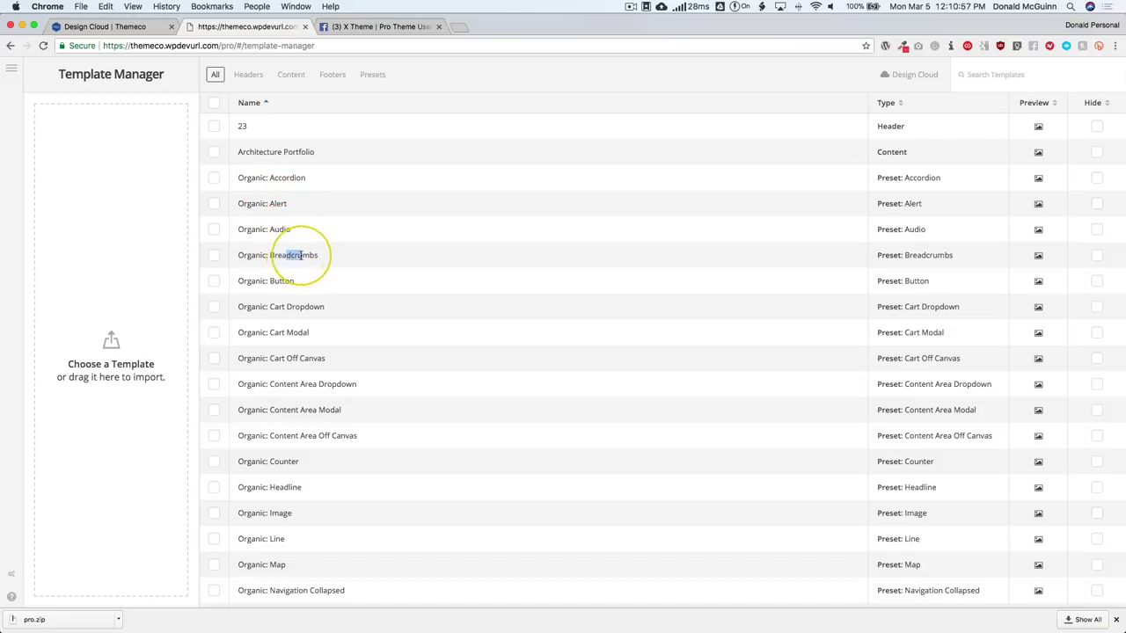
scroll(324, 253, "down", 8)
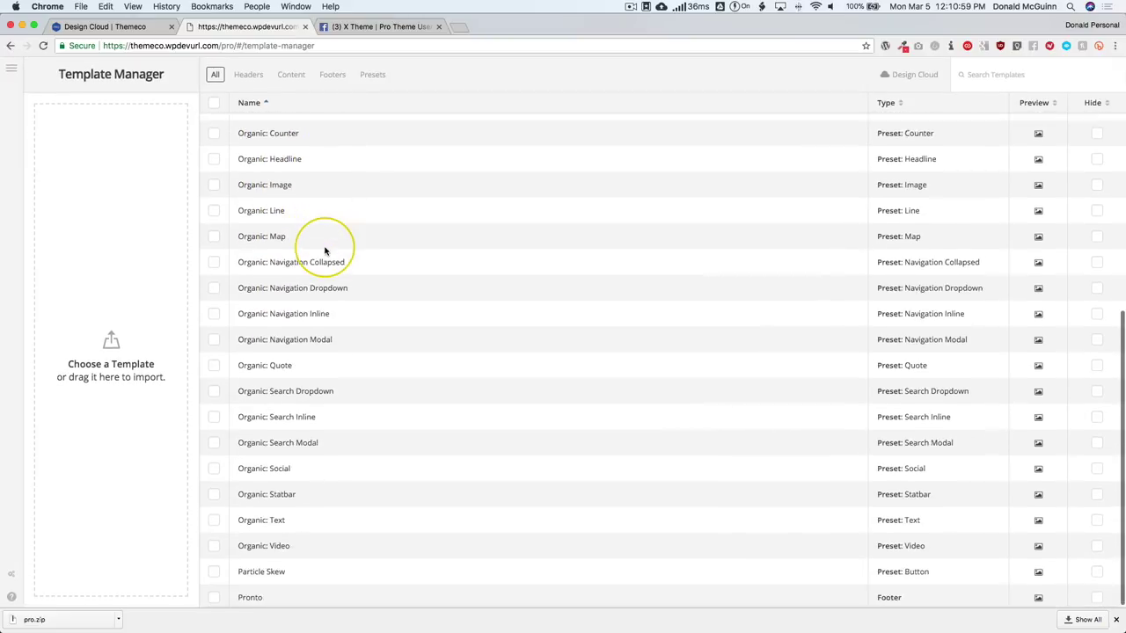
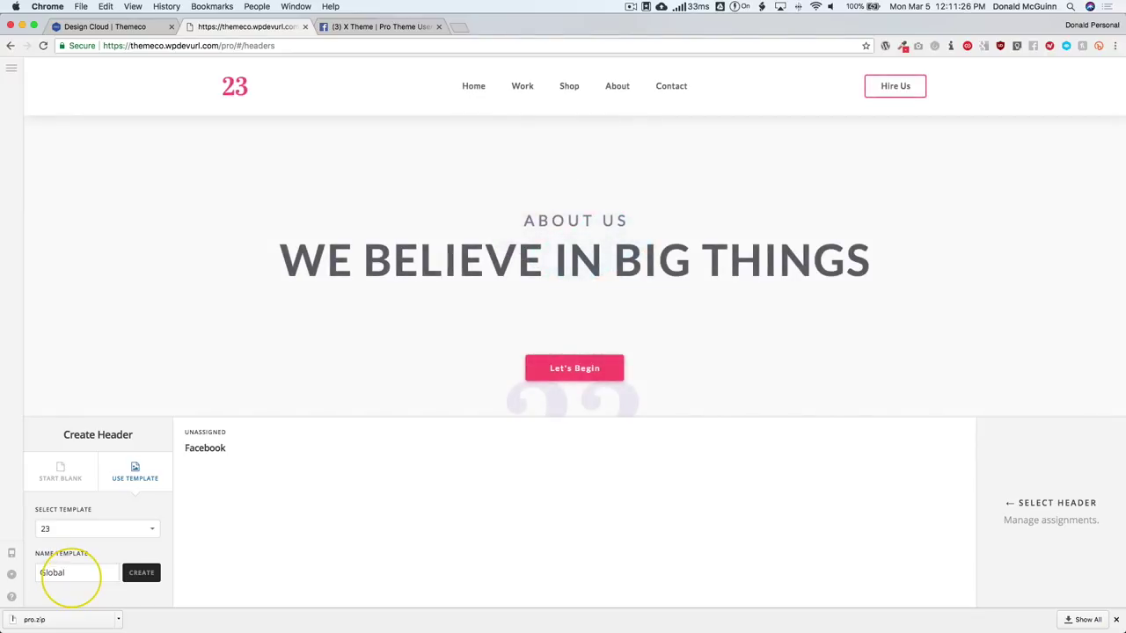
- Create a header named Global from the 23 template and assign it as the site's global header
left_click(141, 574)
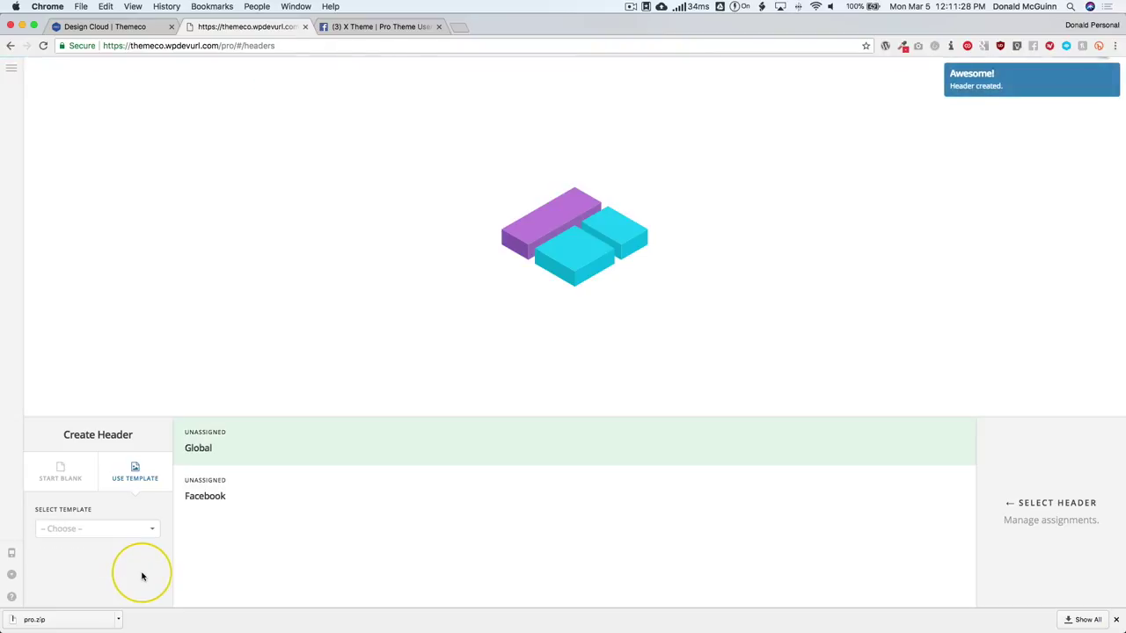
left_click(436, 446)
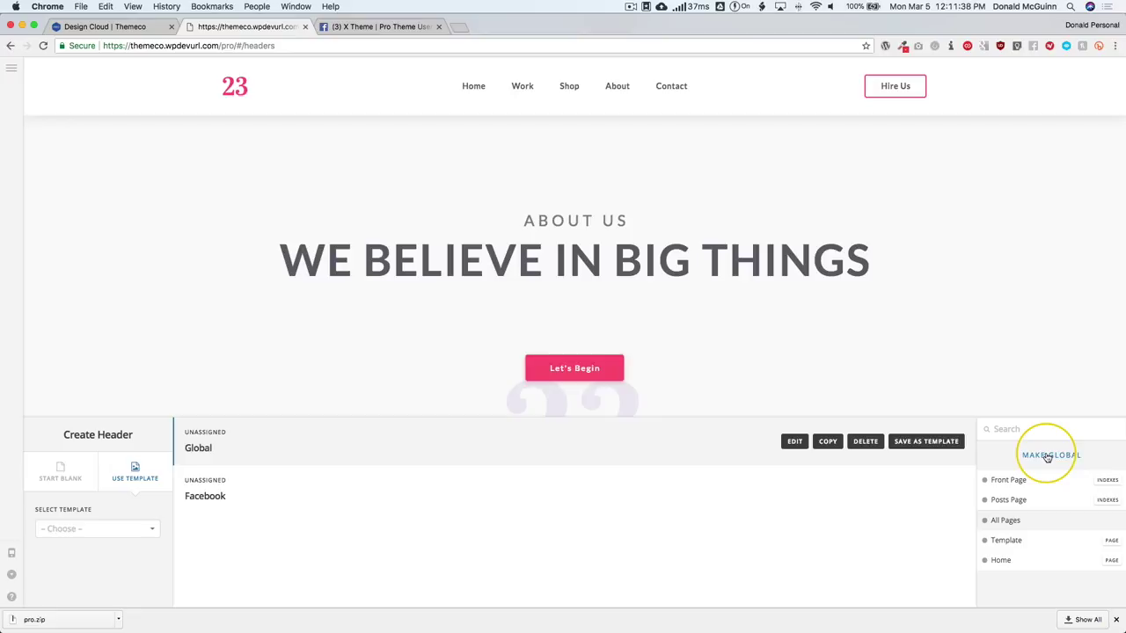
left_click(1048, 455)
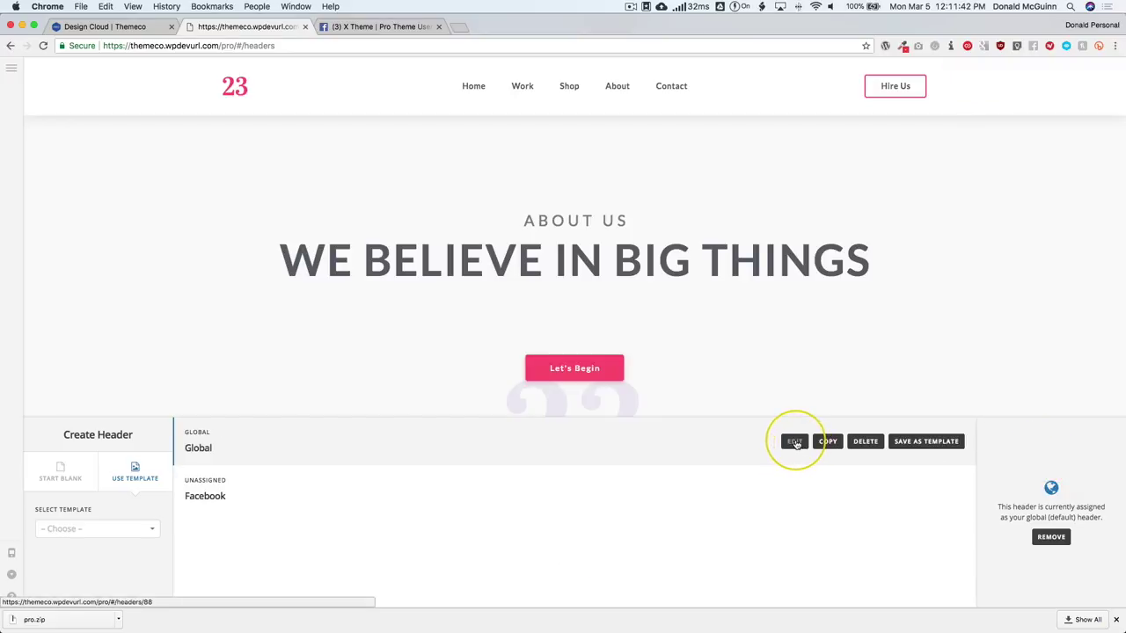
- Open the Global header for editing and examine the bars, containers and elements in its layout
left_click(794, 442)
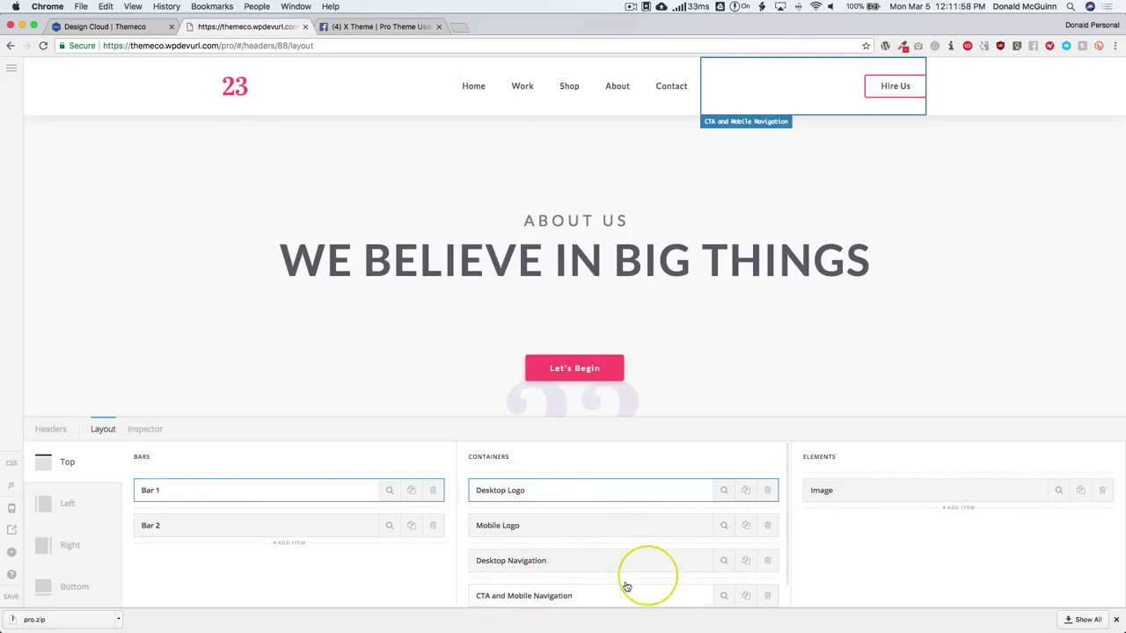
scroll(598, 490, "down", 1)
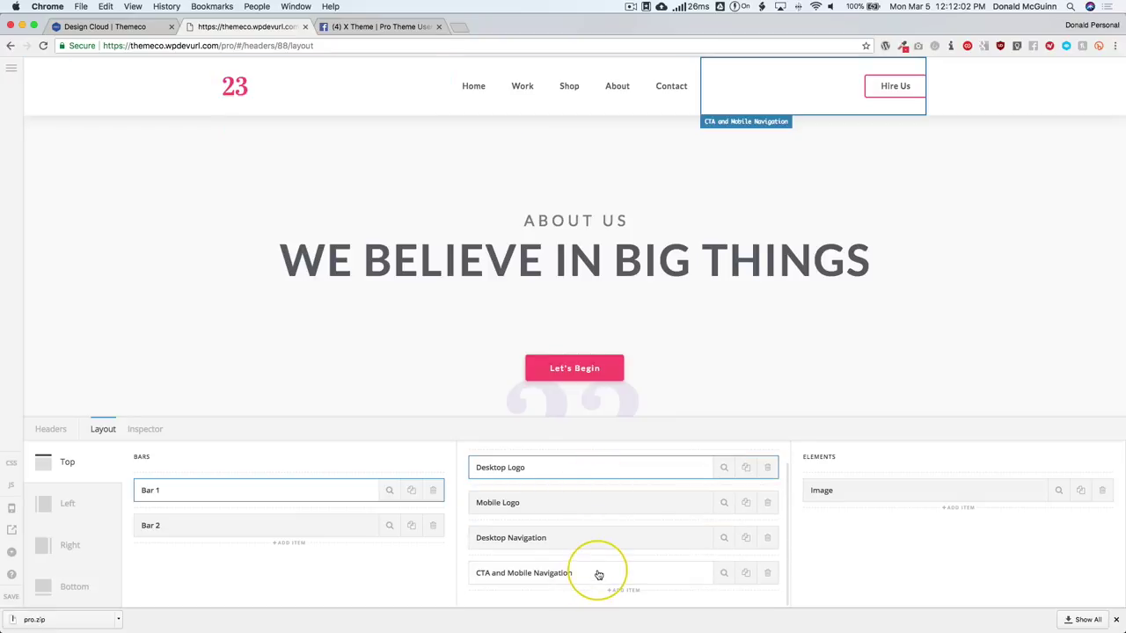
scroll(615, 465, "up", 1)
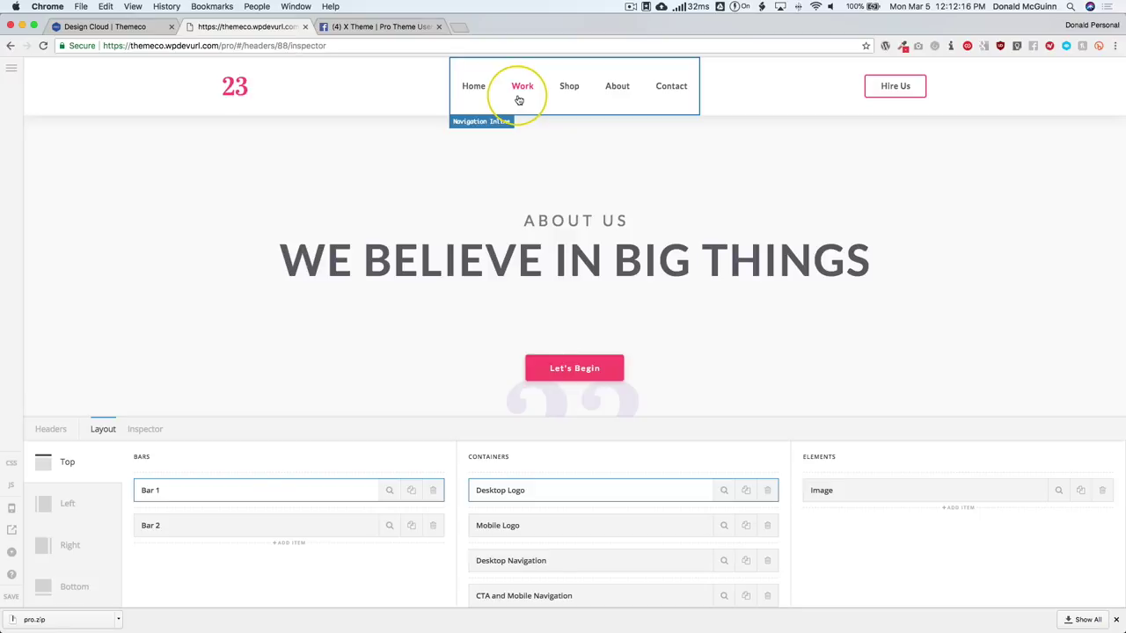
- Examine the menus available for assignment to the header's inline navigation element
left_click(519, 99)
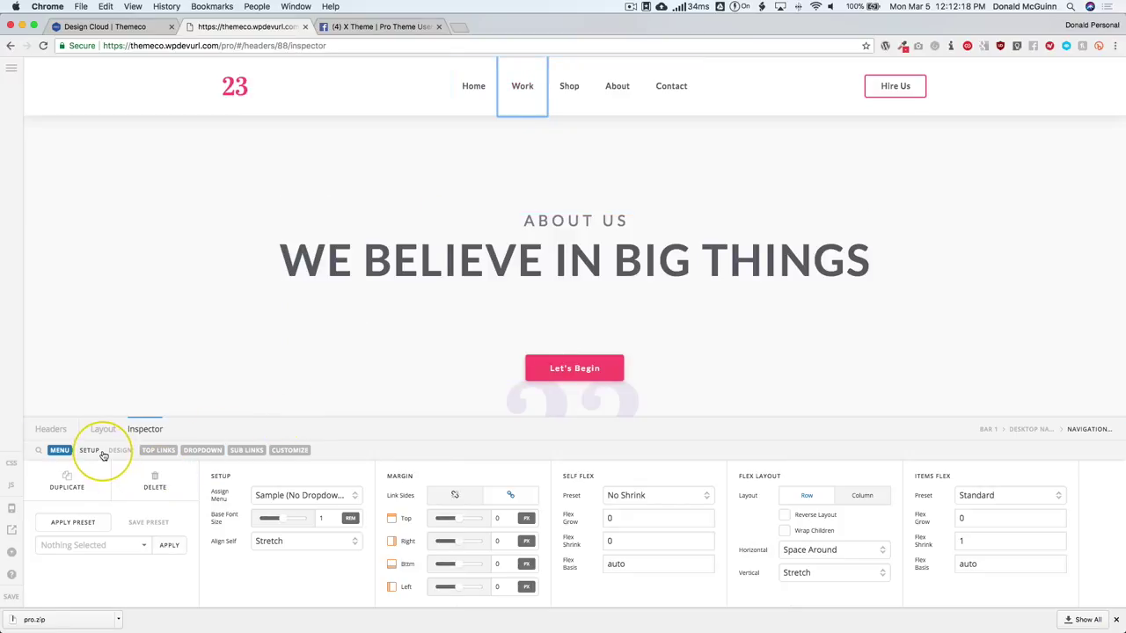
left_click(279, 501)
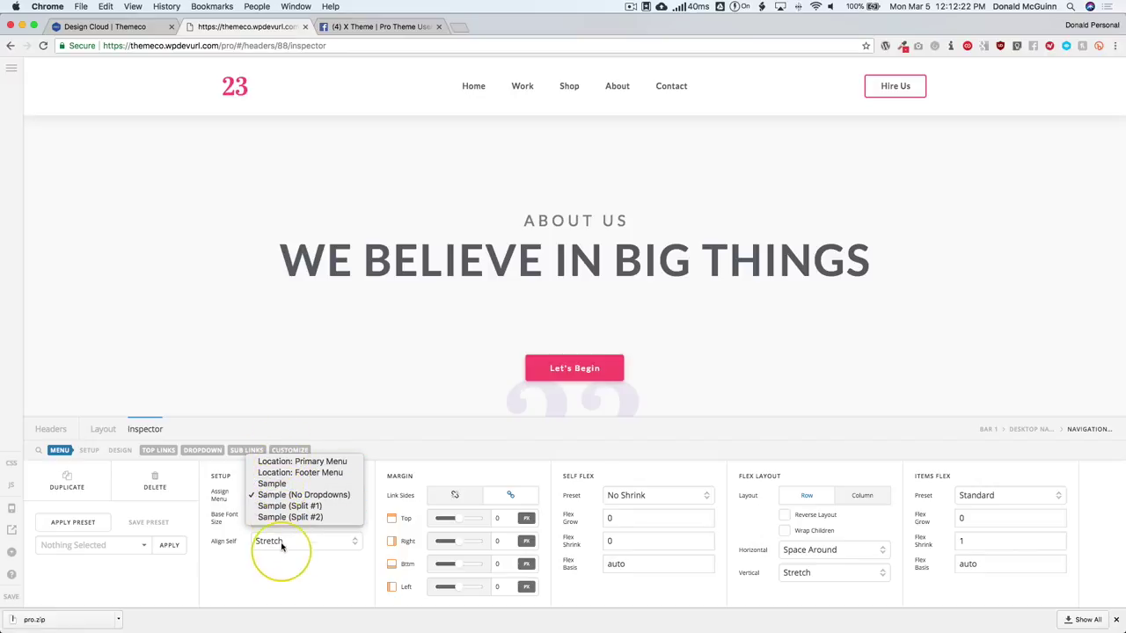
left_click(272, 587)
- Insert 23-logo-sm.png from the media library as the source of the header's desktop logo image
left_click(235, 81)
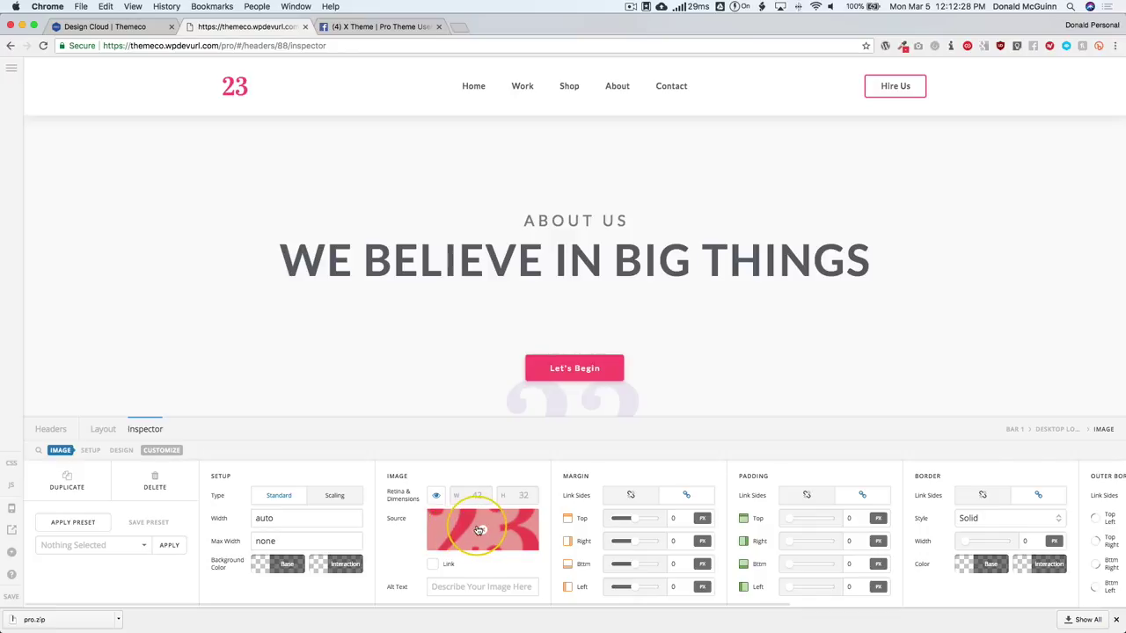
left_click(495, 527)
left_click(492, 530)
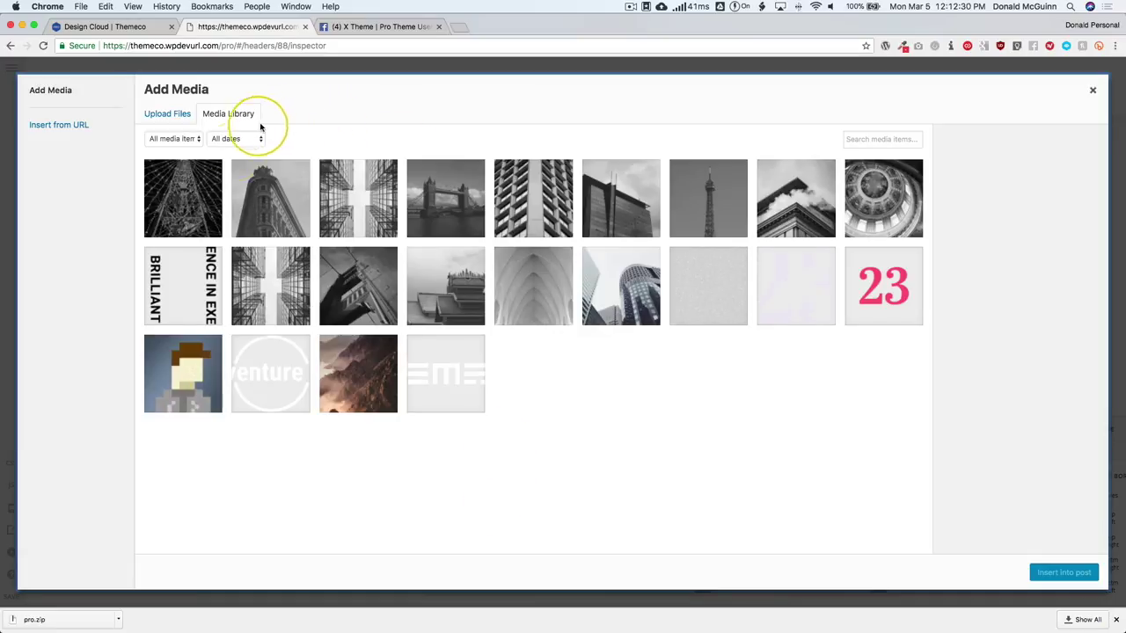
left_click(901, 294)
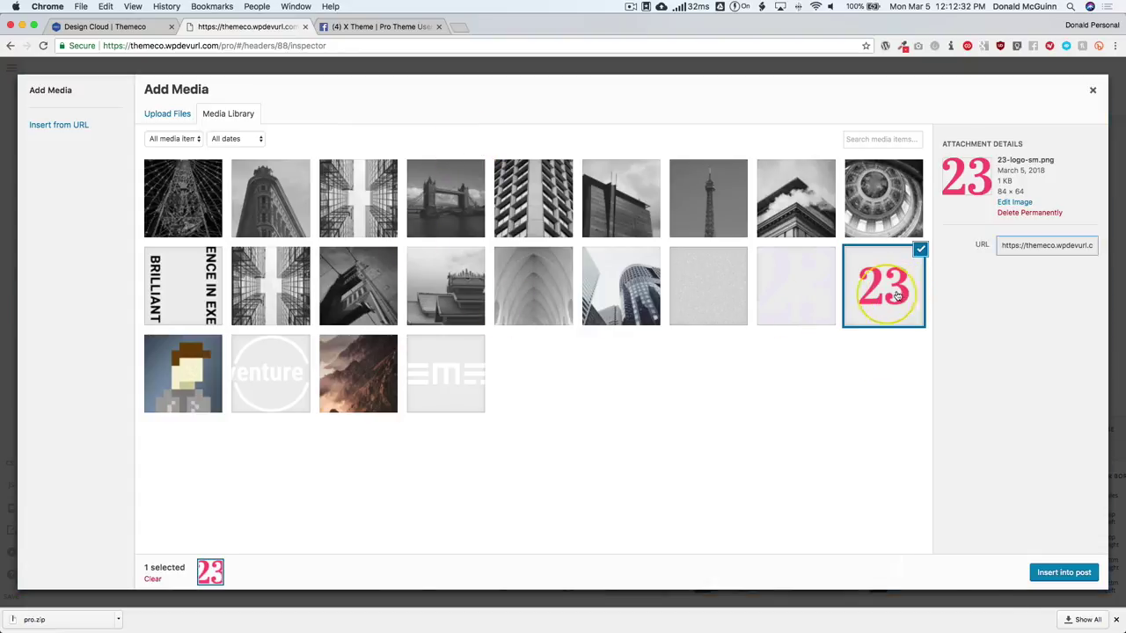
left_click(1066, 573)
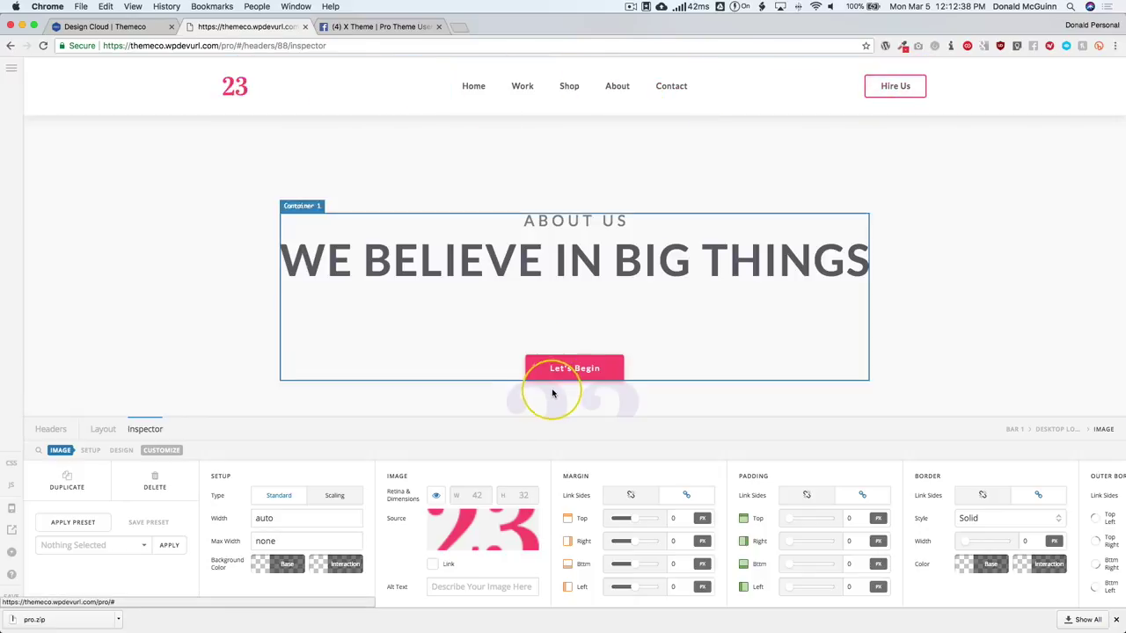
- Check the page preview with the header in place and save the header
scroll(496, 339, "down", 3)
scroll(496, 340, "down", 2)
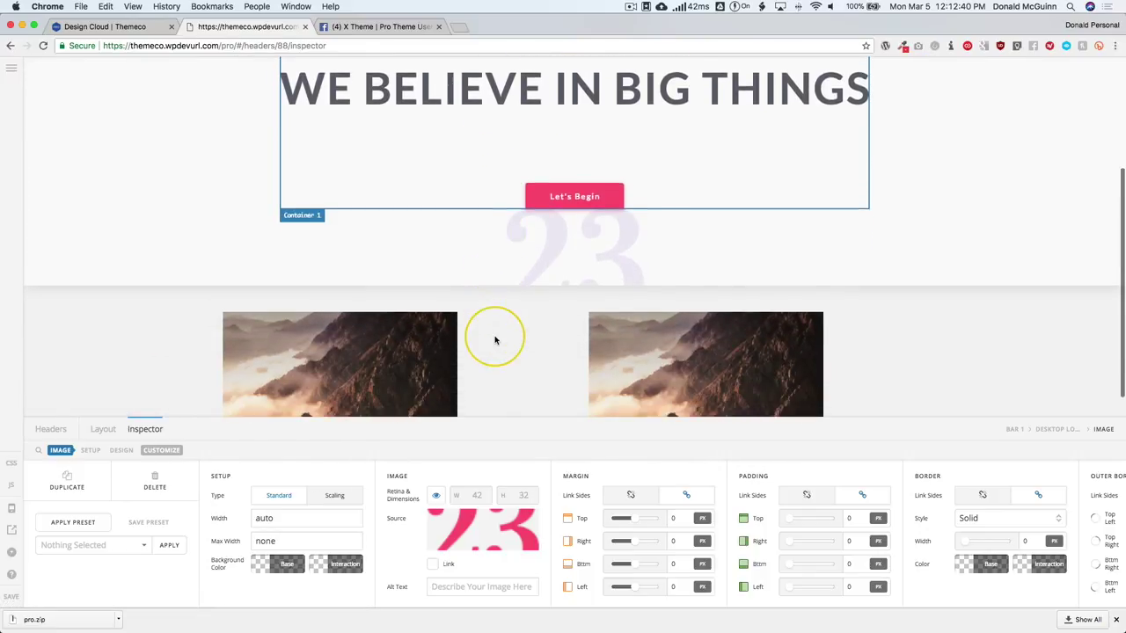
scroll(495, 340, "up", 4)
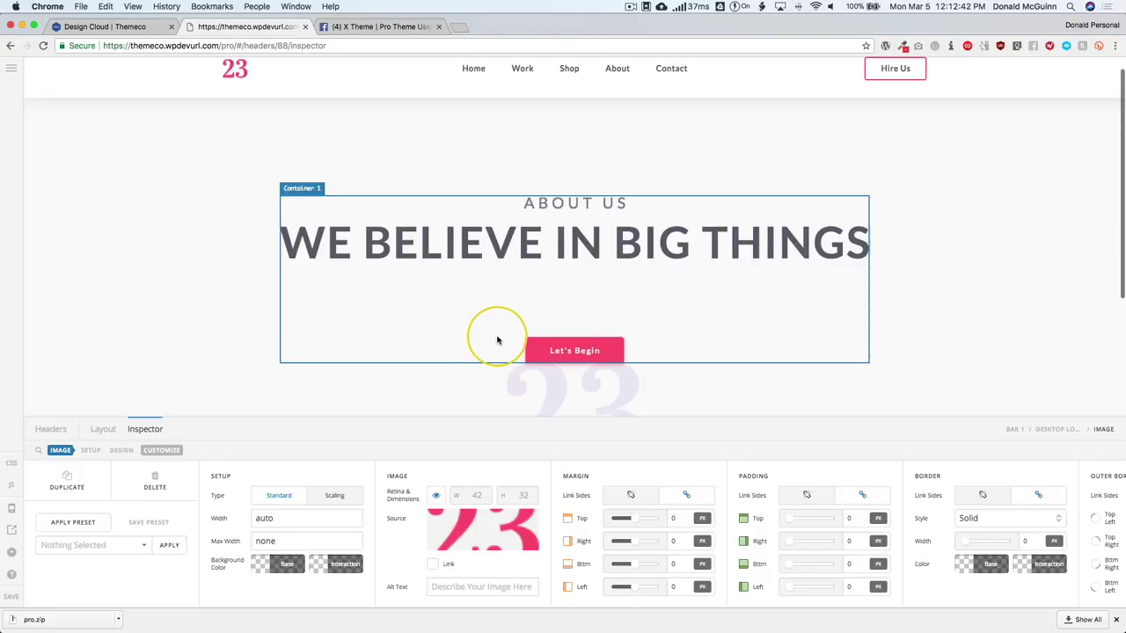
scroll(195, 315, "up", 1)
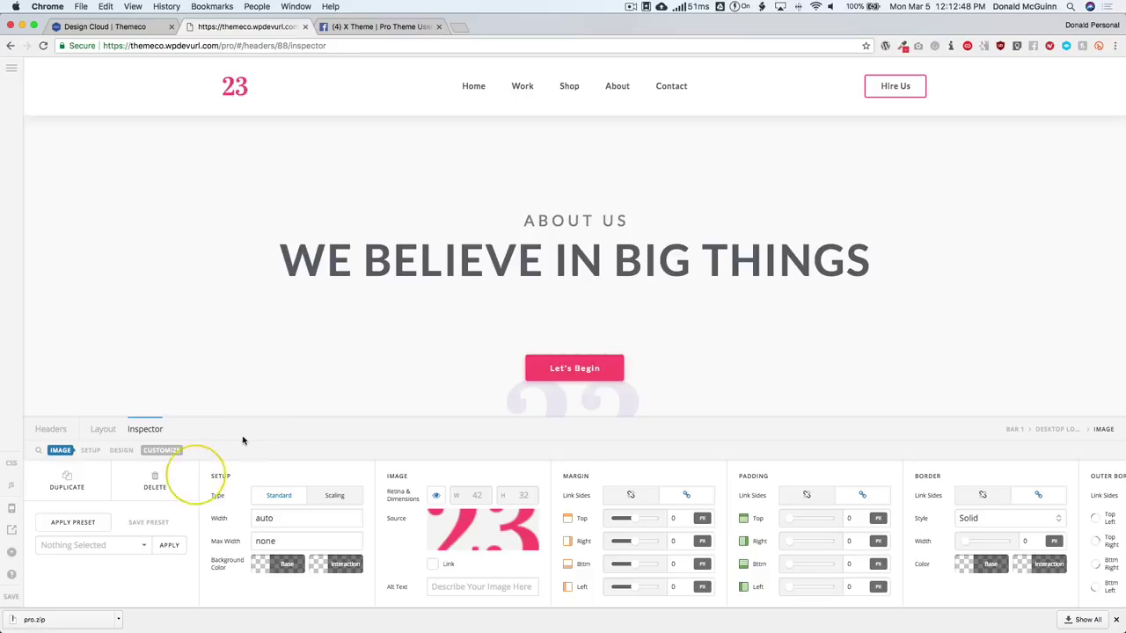
left_click(11, 596)
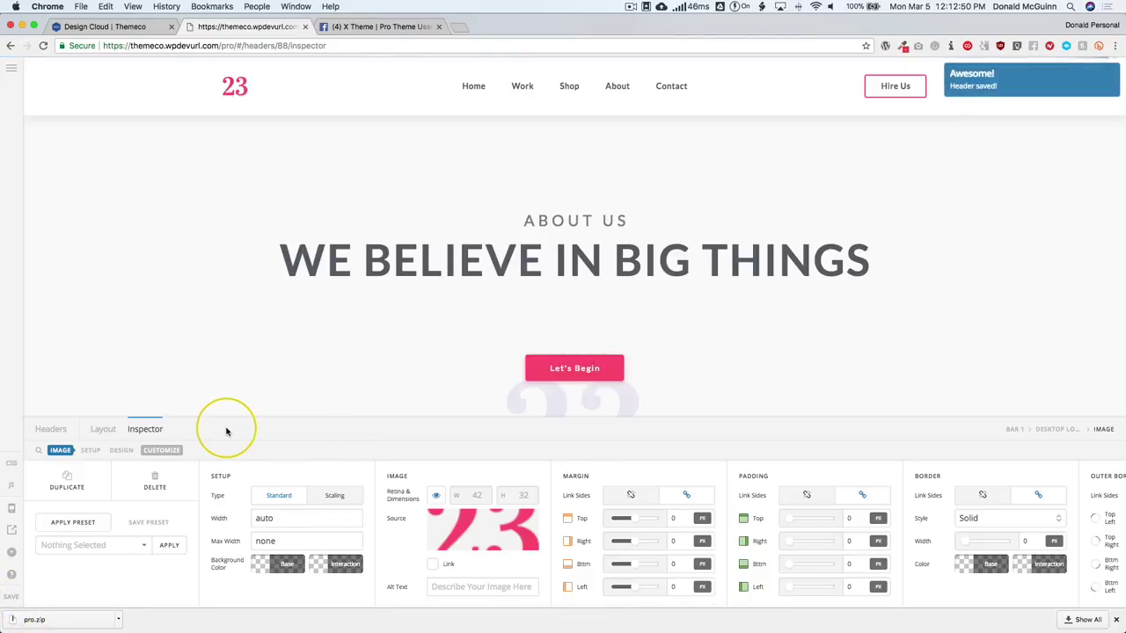
- Return to the Template Manager and check the installed header and footer templates
left_click(11, 68)
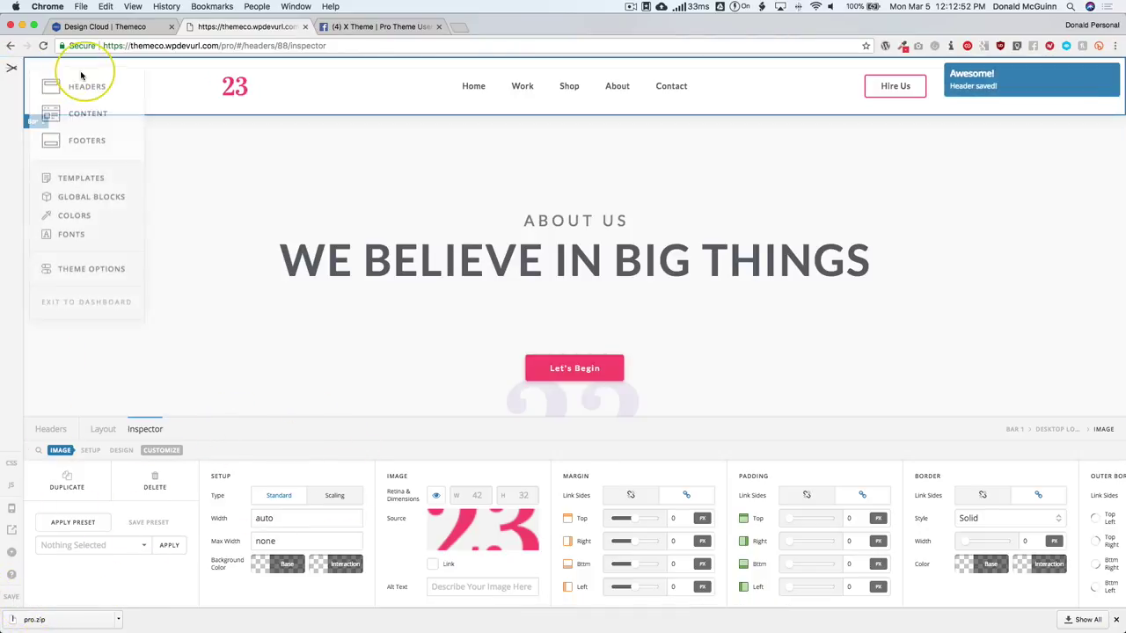
left_click(81, 179)
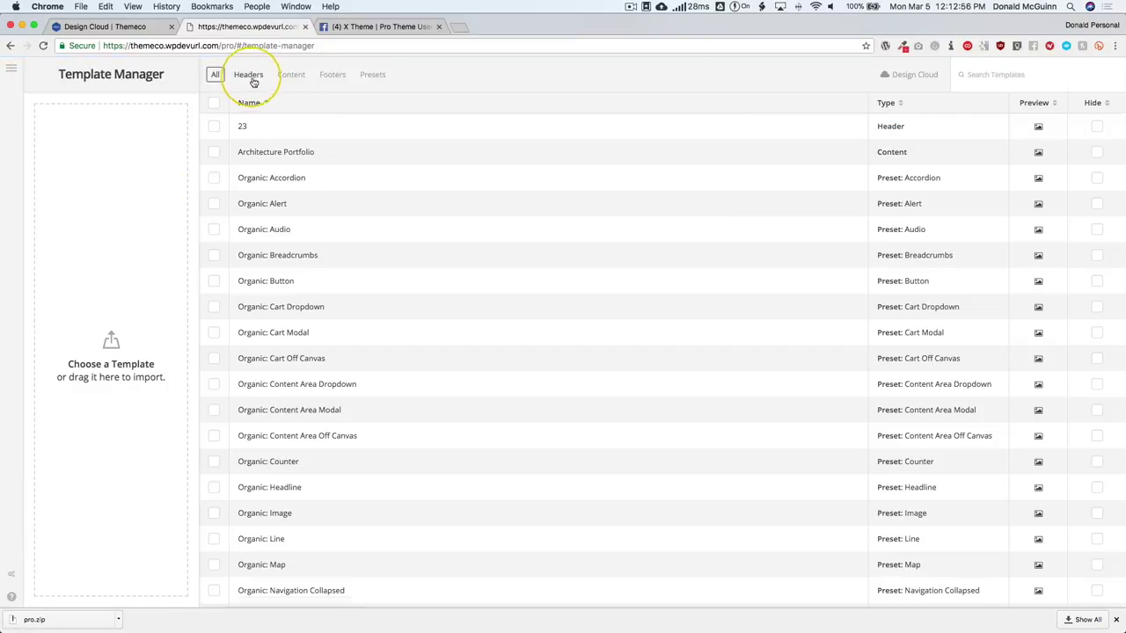
left_click(250, 76)
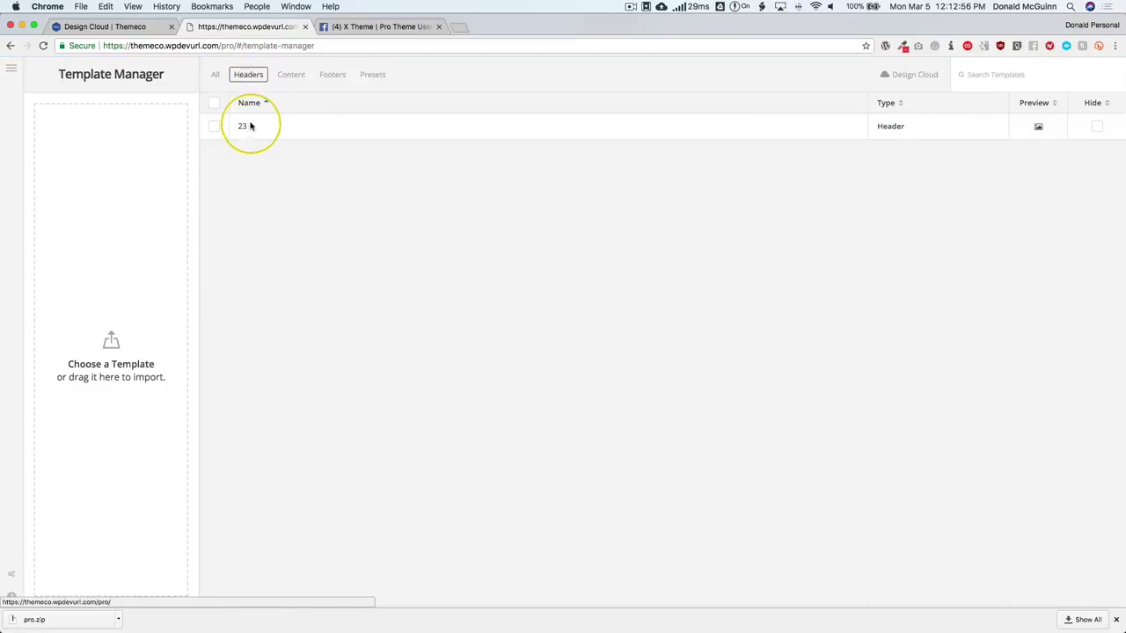
left_click(333, 75)
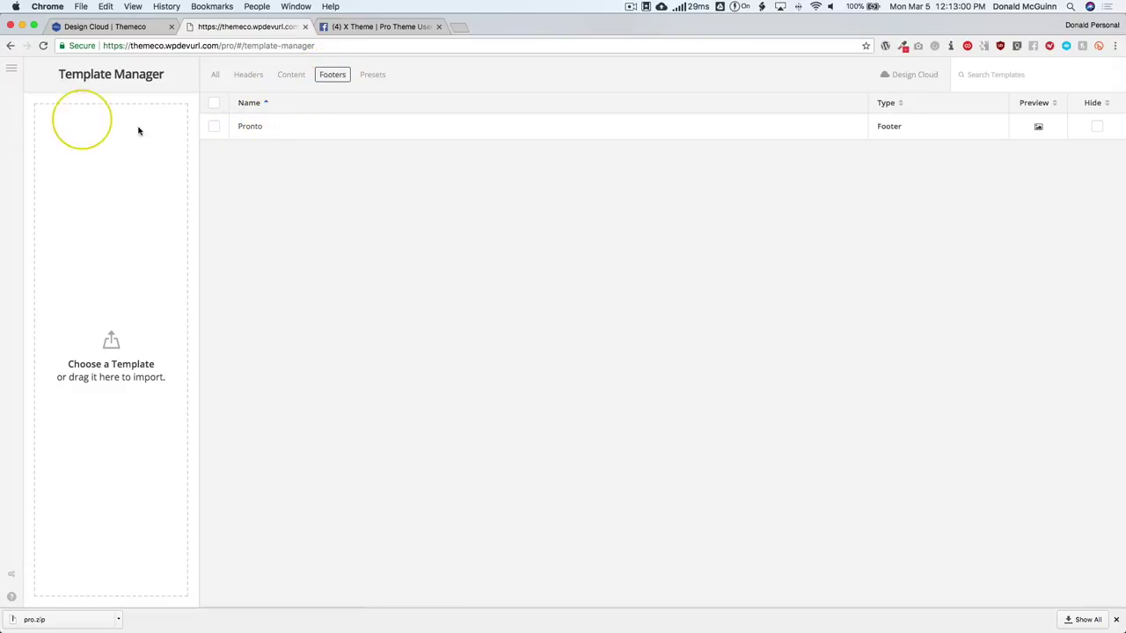
- Create a footer named Global from the Pronto template
left_click(9, 70)
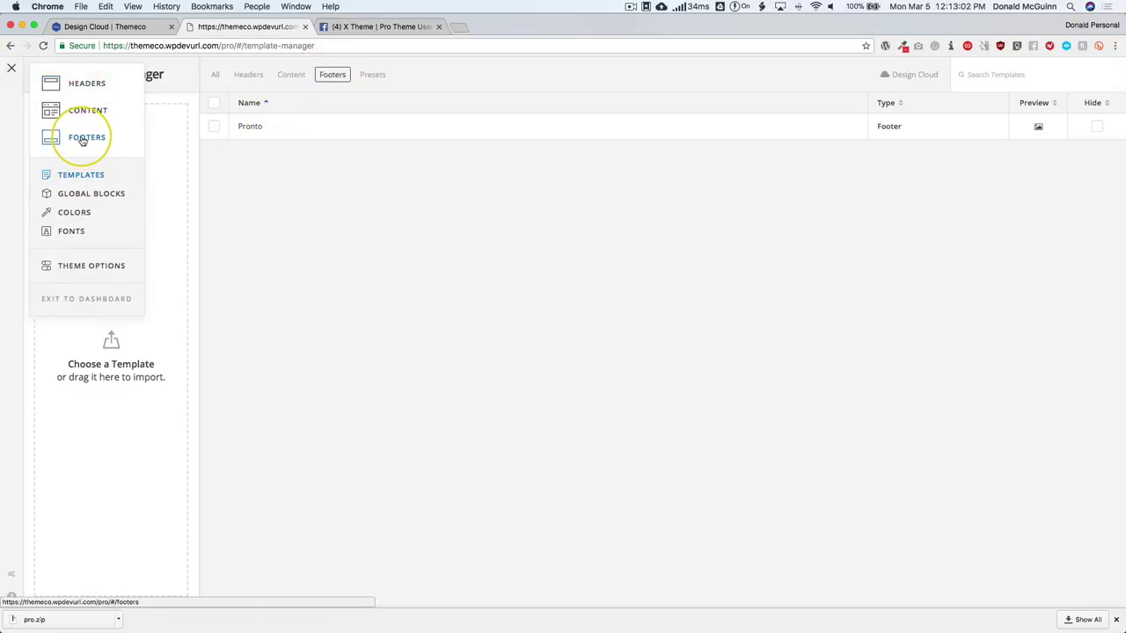
left_click(82, 139)
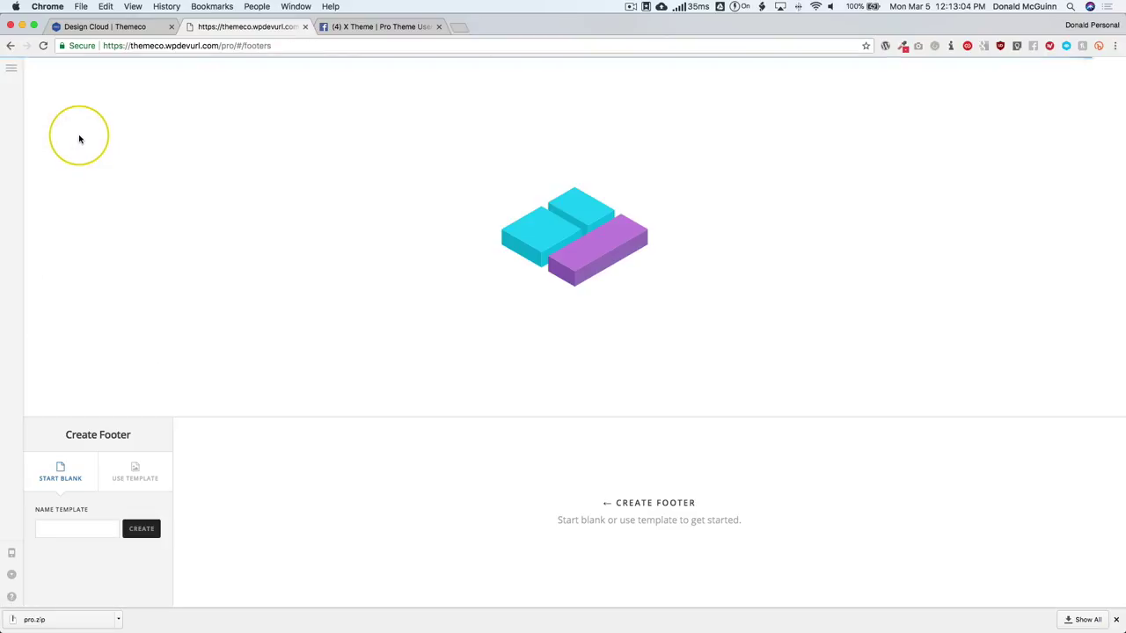
left_click(130, 473)
left_click(74, 529)
left_click(54, 547)
left_click(71, 568)
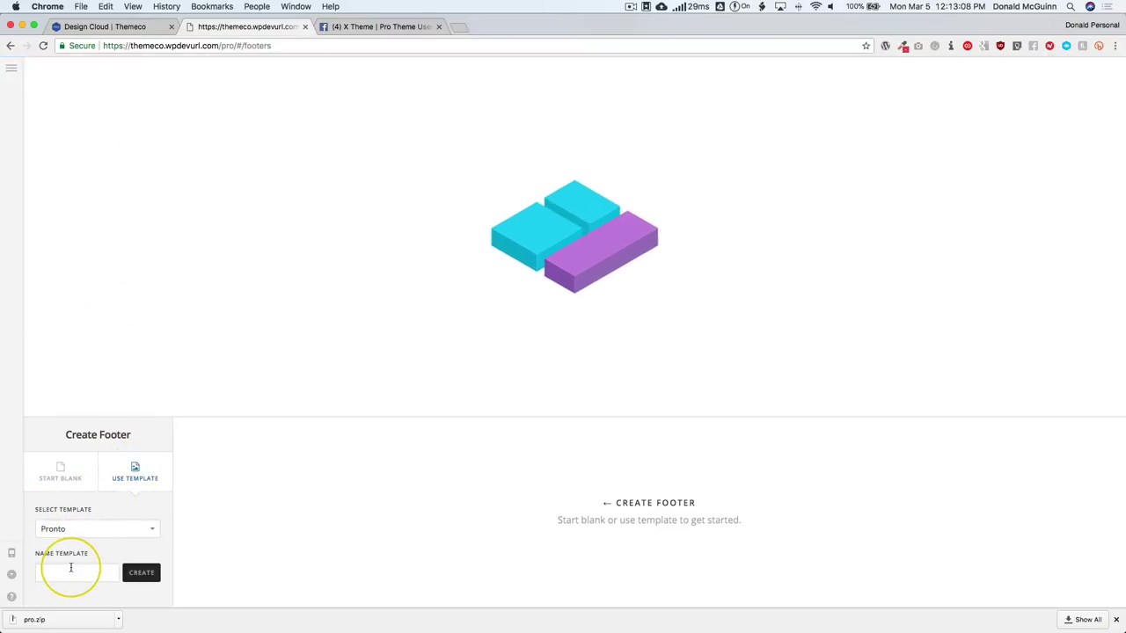
type("Global")
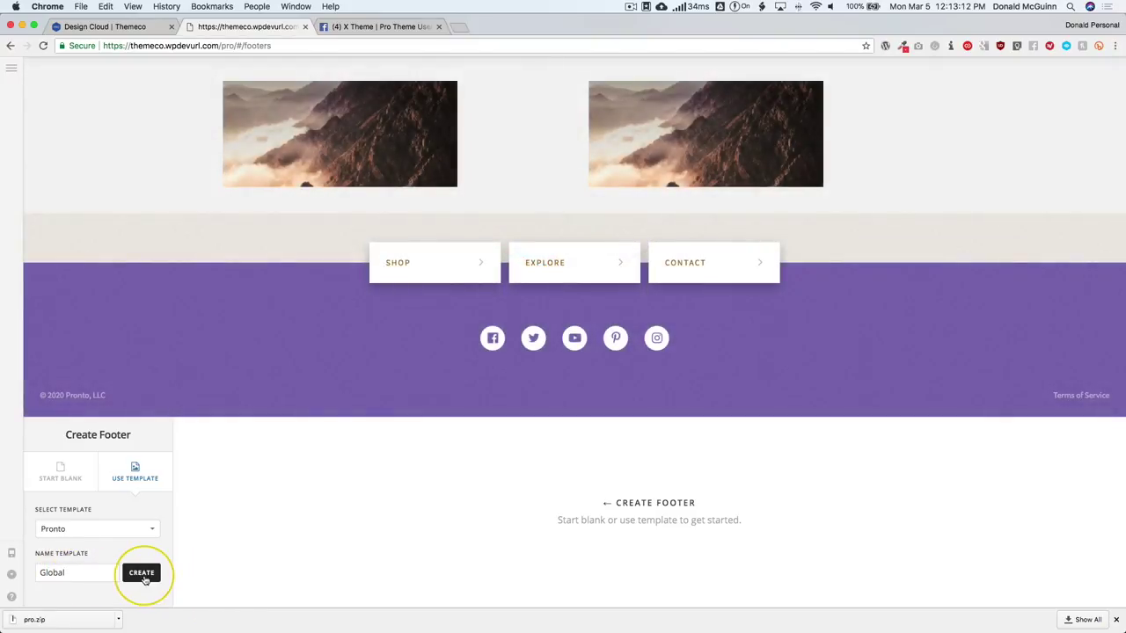
left_click(144, 578)
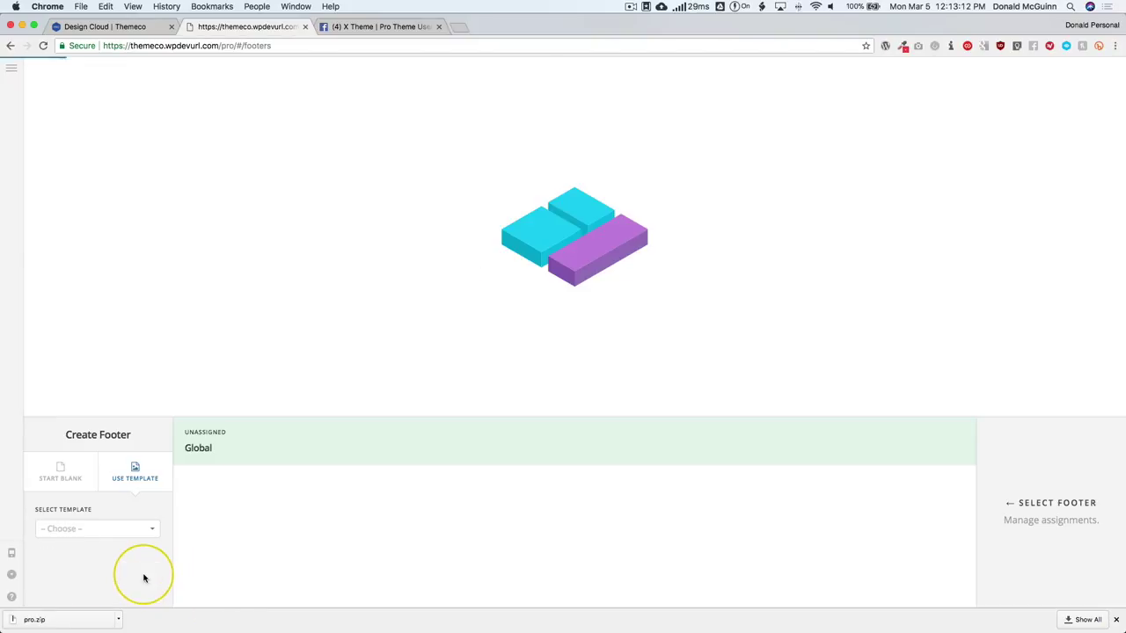
- Assign the Global footer as the site's global footer and review it in the page preview
left_click(643, 436)
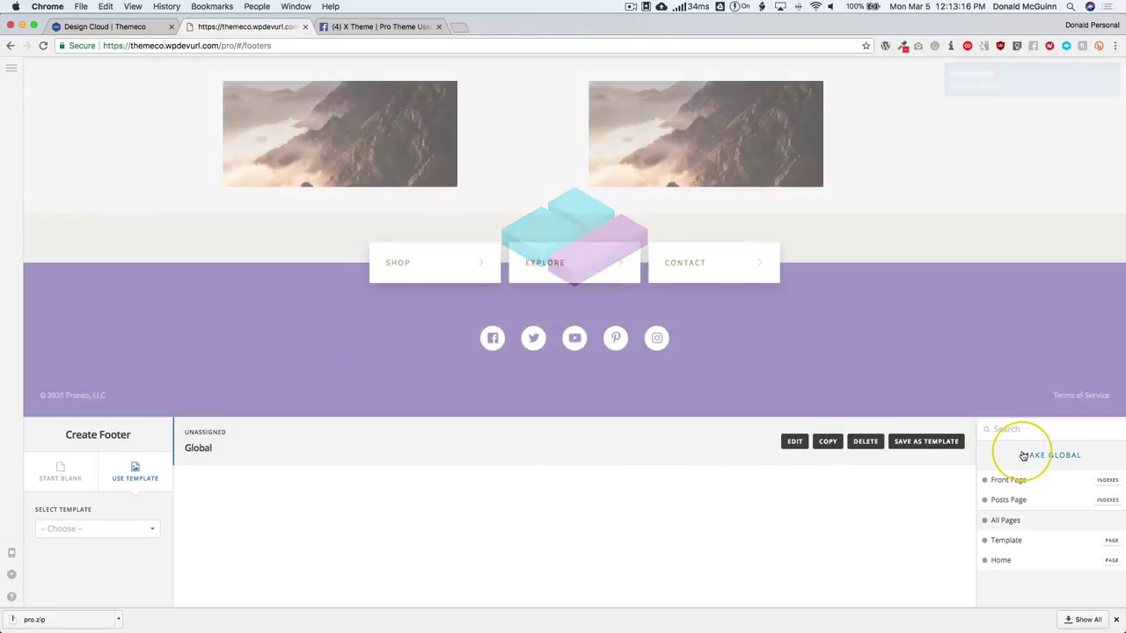
left_click(1023, 456)
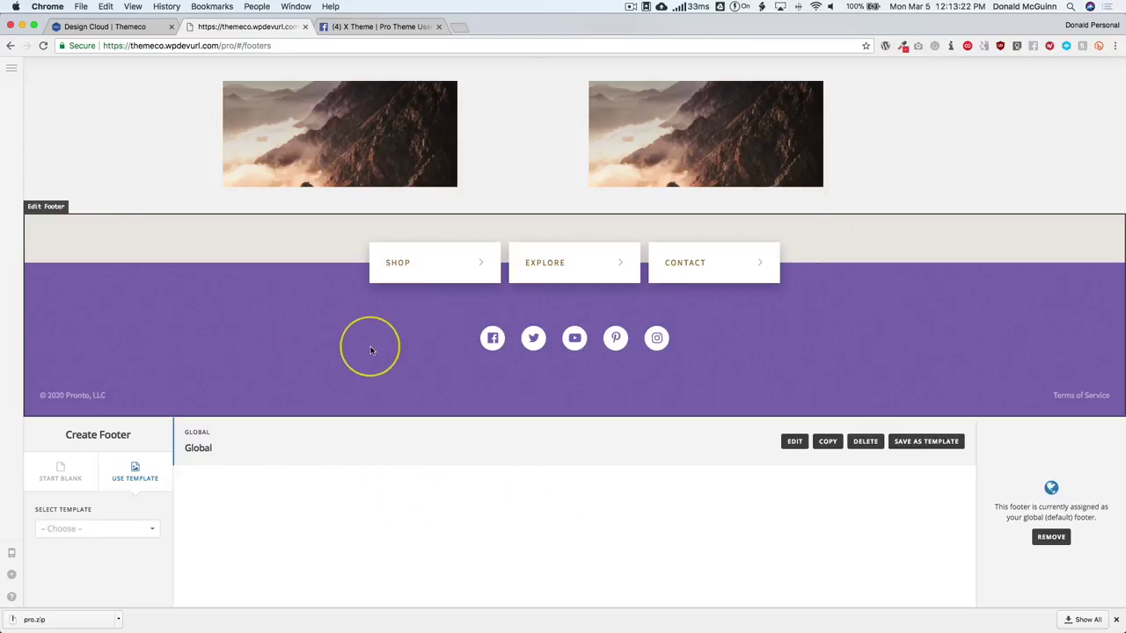
scroll(363, 347, "up", 10)
scroll(360, 339, "down", 10)
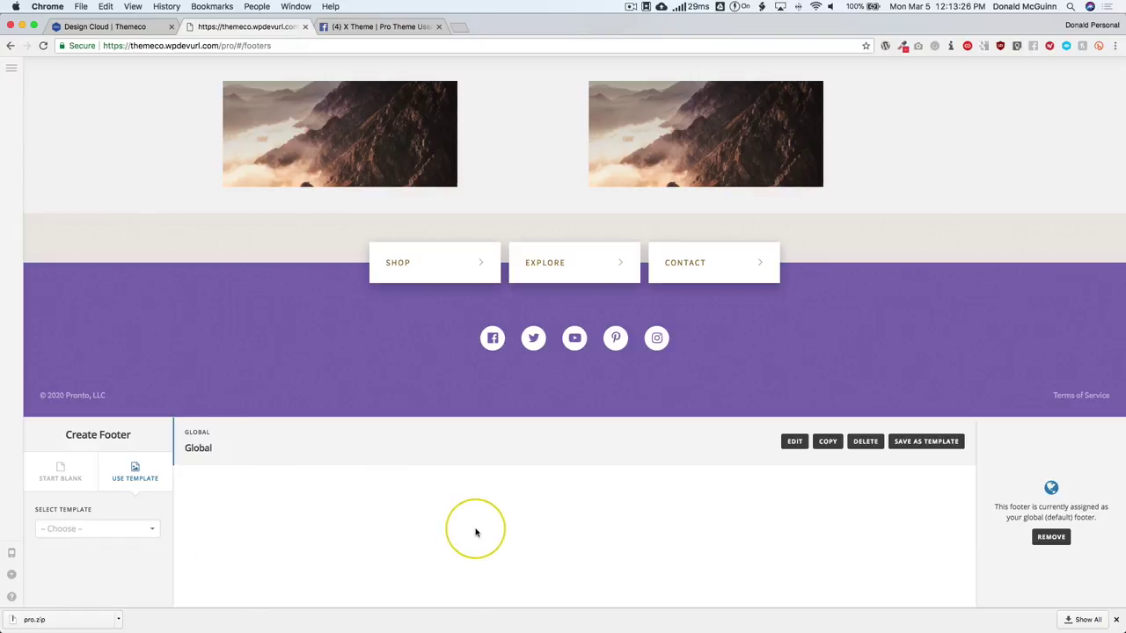
- Open the Global footer for editing and examine the containers and elements of Bar 1 and Bar 2
left_click(794, 441)
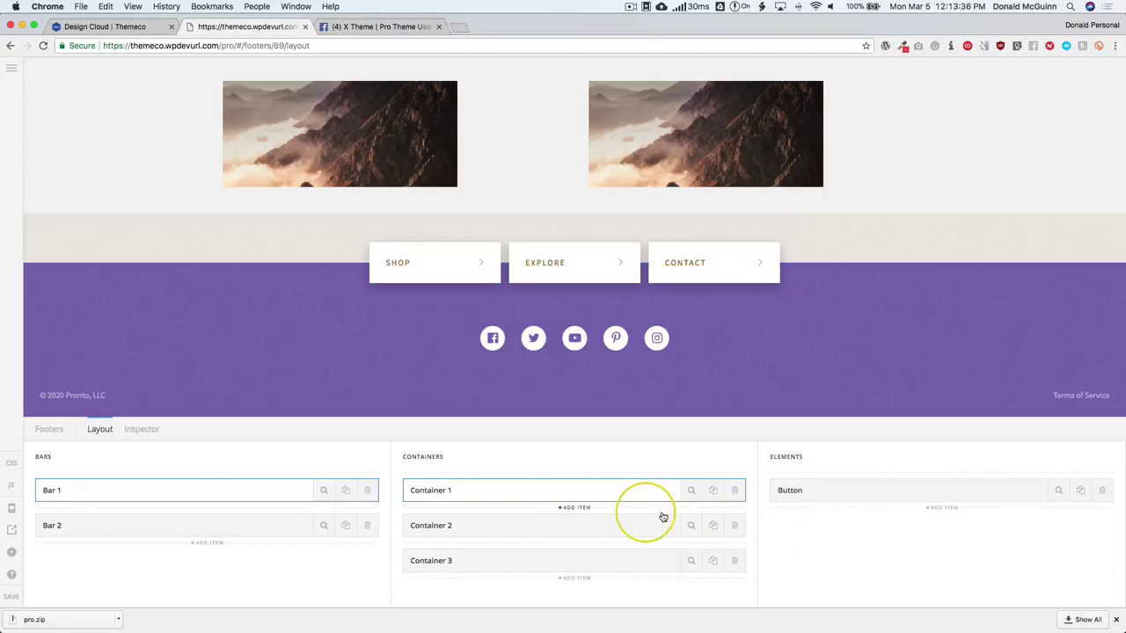
left_click(730, 525)
left_click(663, 559)
left_click(262, 531)
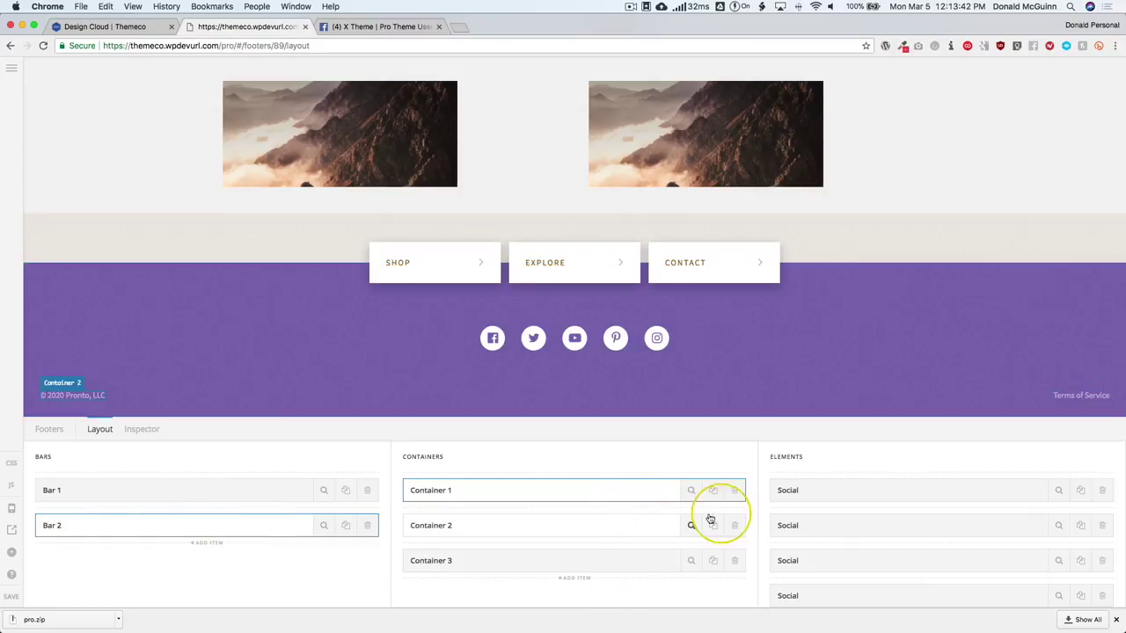
left_click(544, 537)
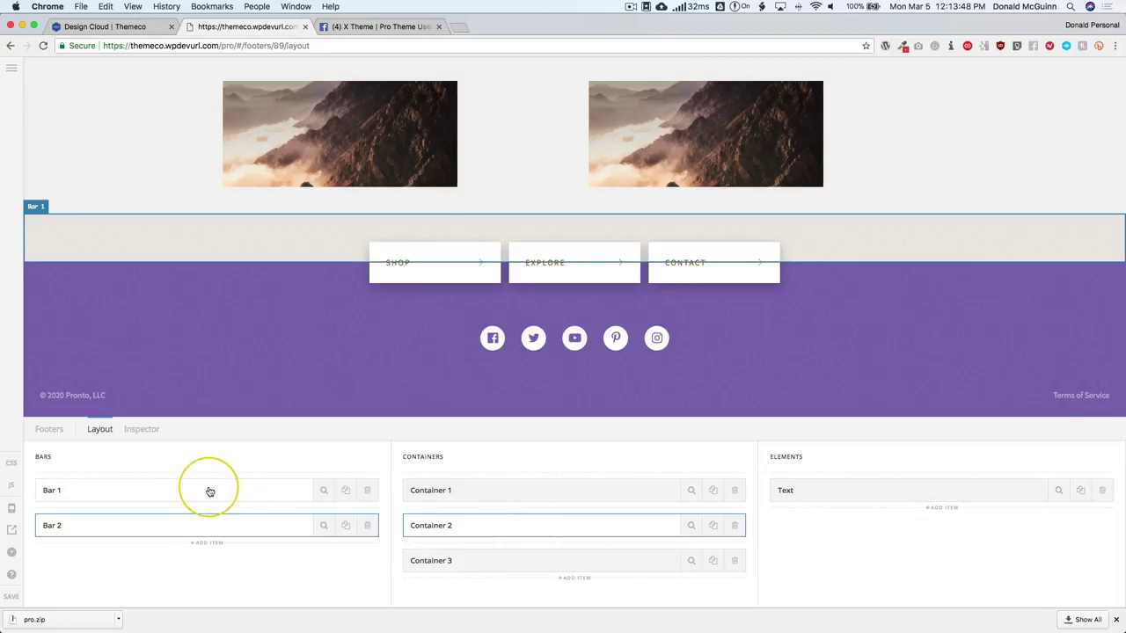
- Set the upper background layer color of the footer's Bar 2 to a muted red, rgba(155, 72, 72, 0.8)
left_click(248, 297)
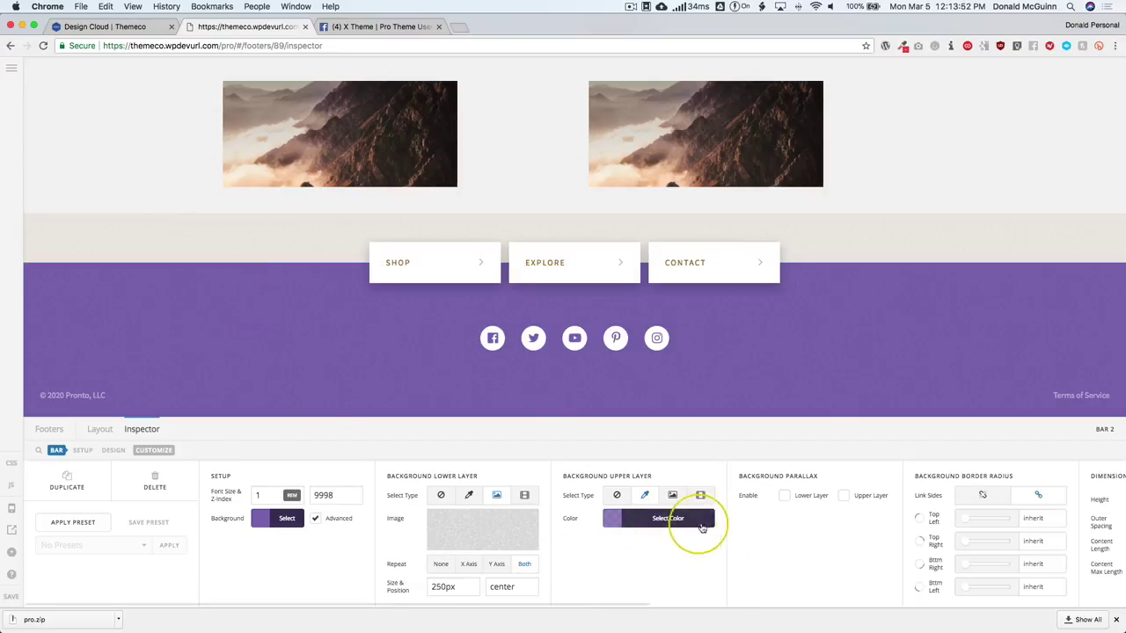
left_click(686, 521)
left_click_drag(770, 465, 877, 468)
left_click_drag(784, 363, 782, 395)
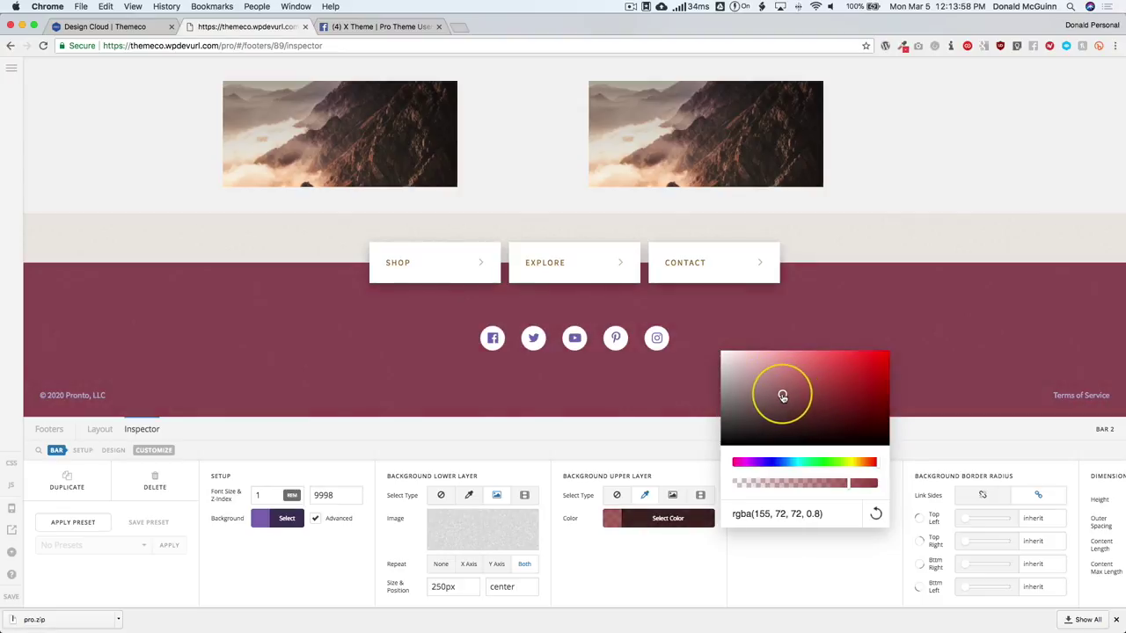
- Change the text color of the footer's copyright line to a pale red tint
left_click(71, 395)
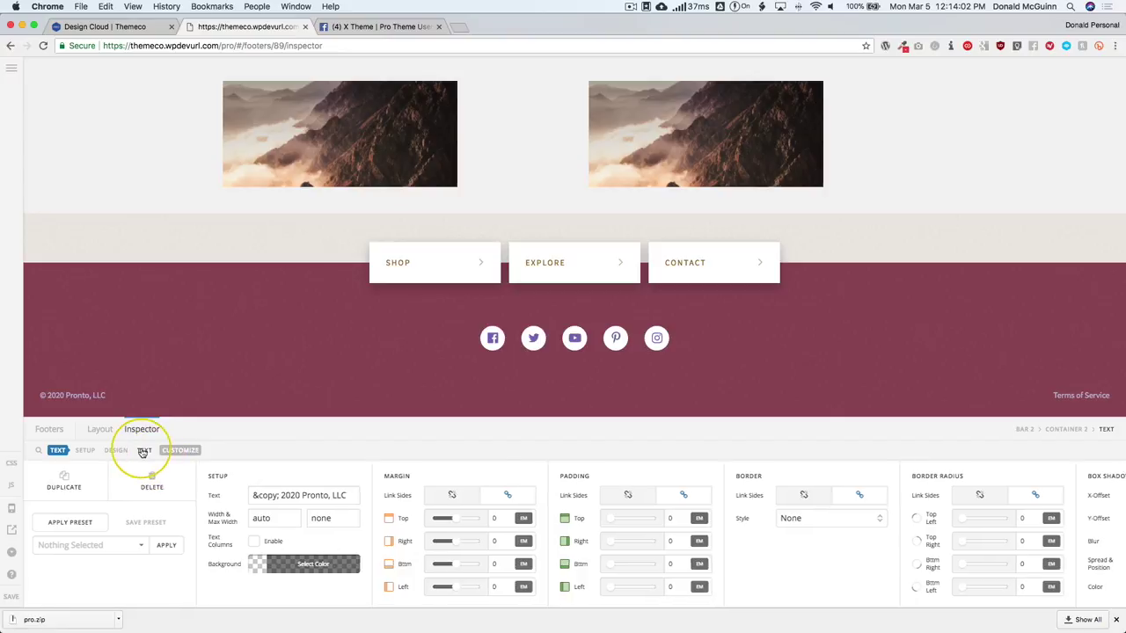
left_click(144, 450)
left_click(842, 586)
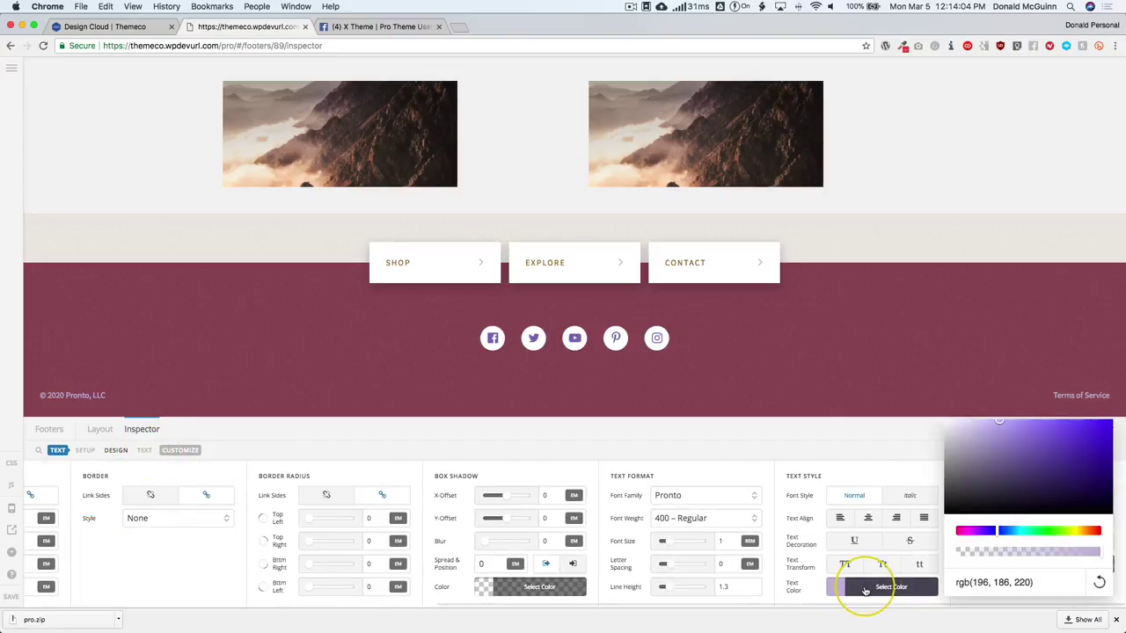
left_click_drag(1053, 540, 1097, 534)
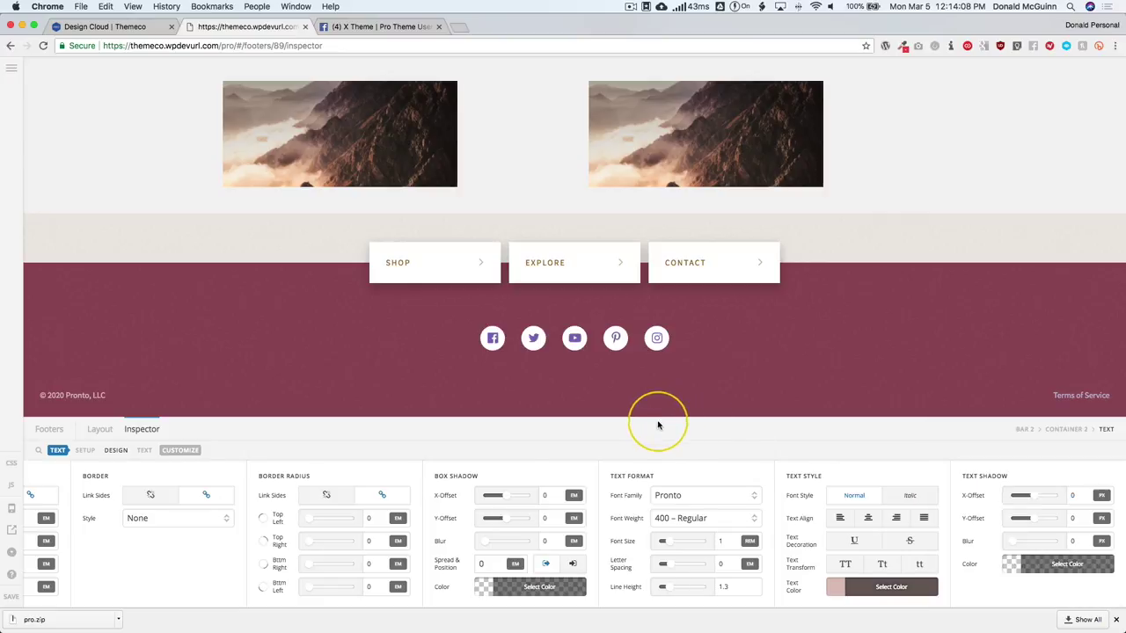
- Change the base and interaction colors of the footer's Facebook icon to muted red, then reselect Bar 2
left_click(492, 338)
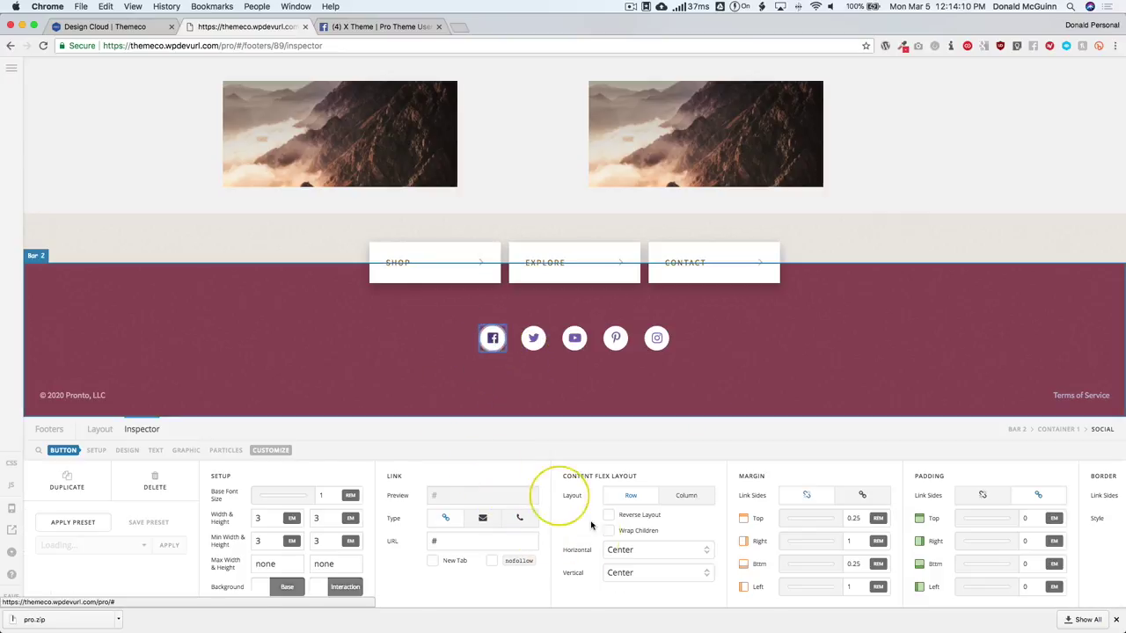
left_click(150, 452)
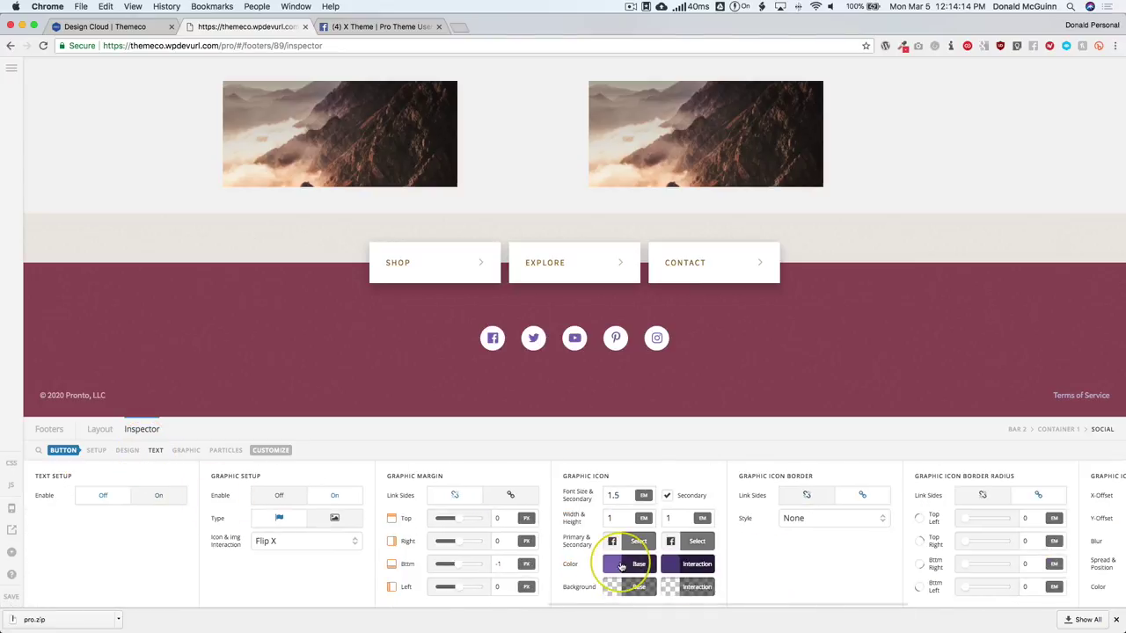
left_click(622, 565)
left_click(813, 510)
mouse_move(813, 510)
left_mouse_down()
mouse_move(888, 497)
mouse_move(804, 440)
mouse_move(794, 420)
left_mouse_up()
left_click(854, 460)
left_click(692, 563)
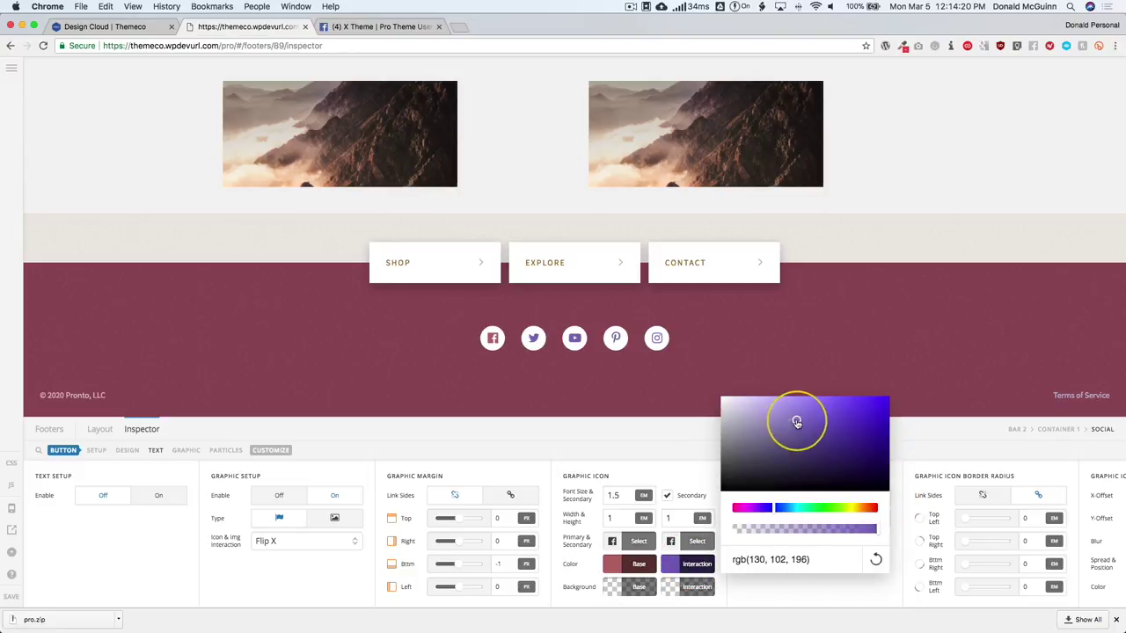
left_click_drag(829, 507, 892, 515)
left_click(918, 440)
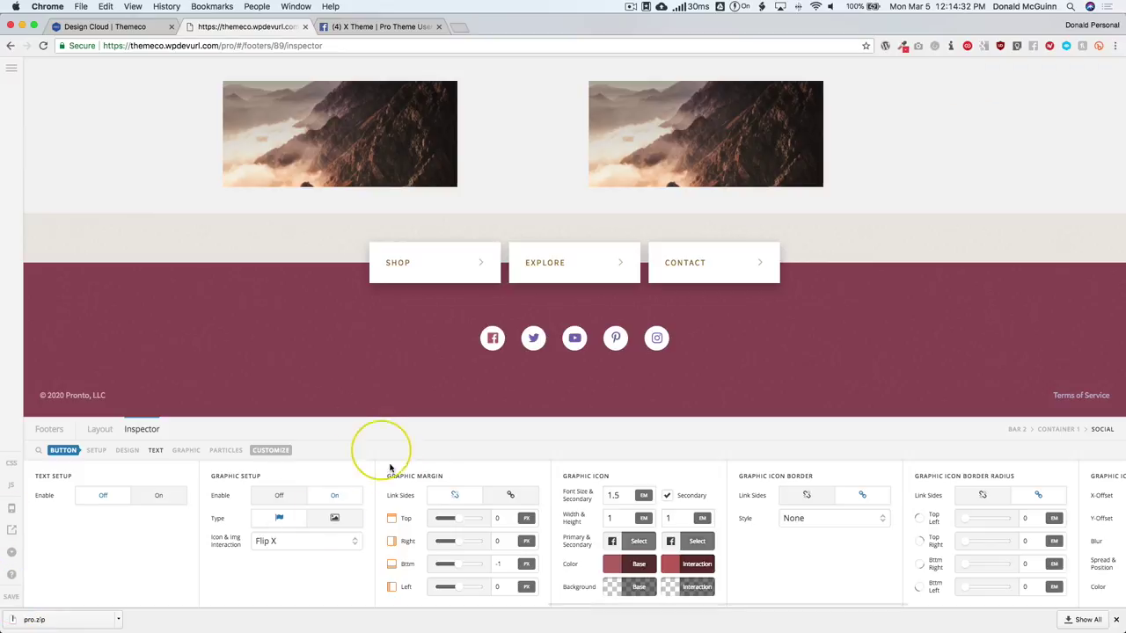
left_click(343, 412)
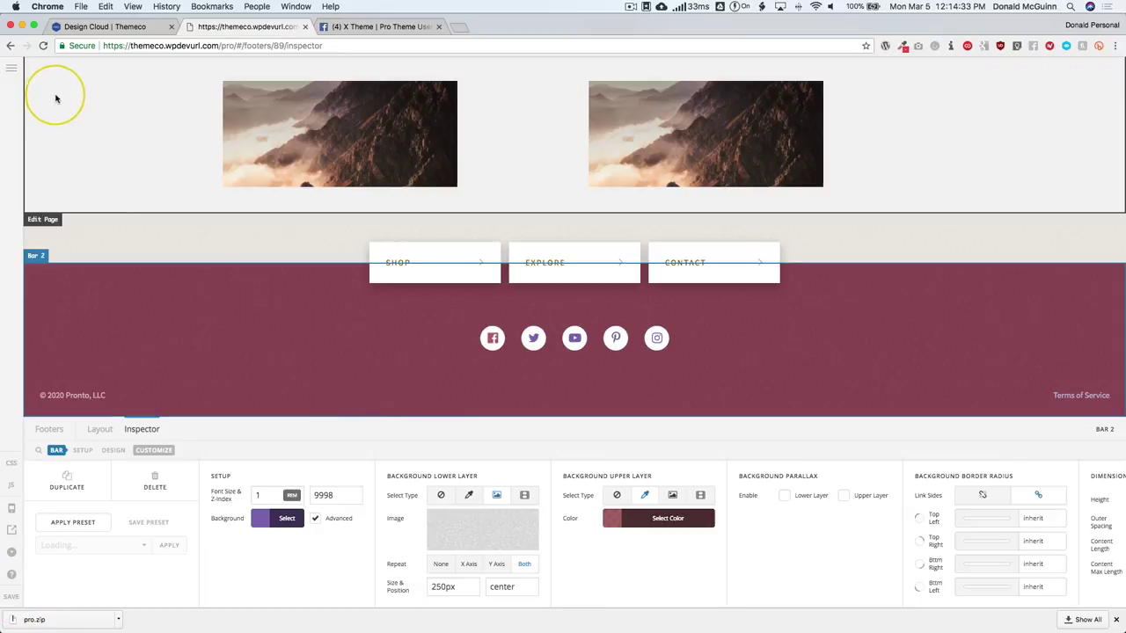
- Open the page content for editing, decline switching to the footer, and add an empty section
left_click(9, 69)
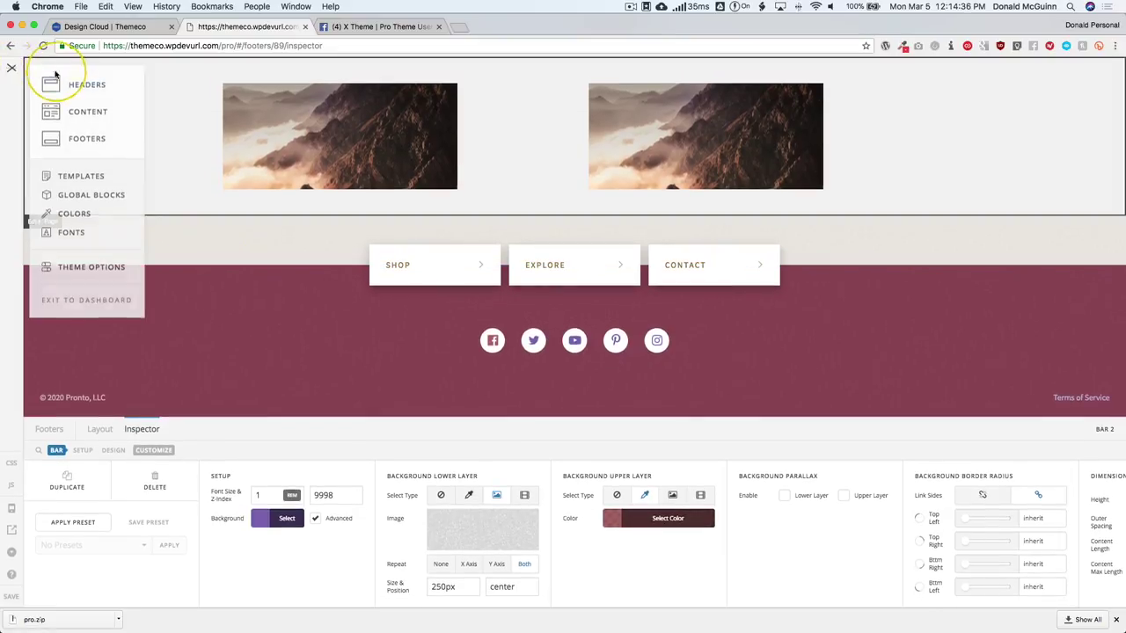
left_click(71, 114)
mouse_move(93, 206)
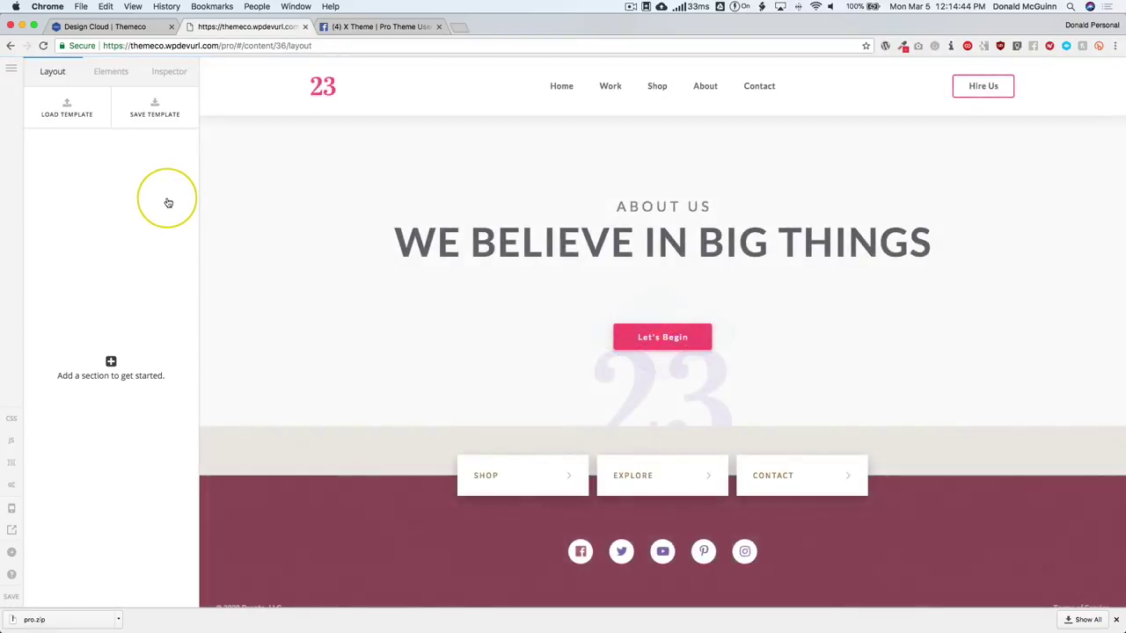
left_click(251, 511)
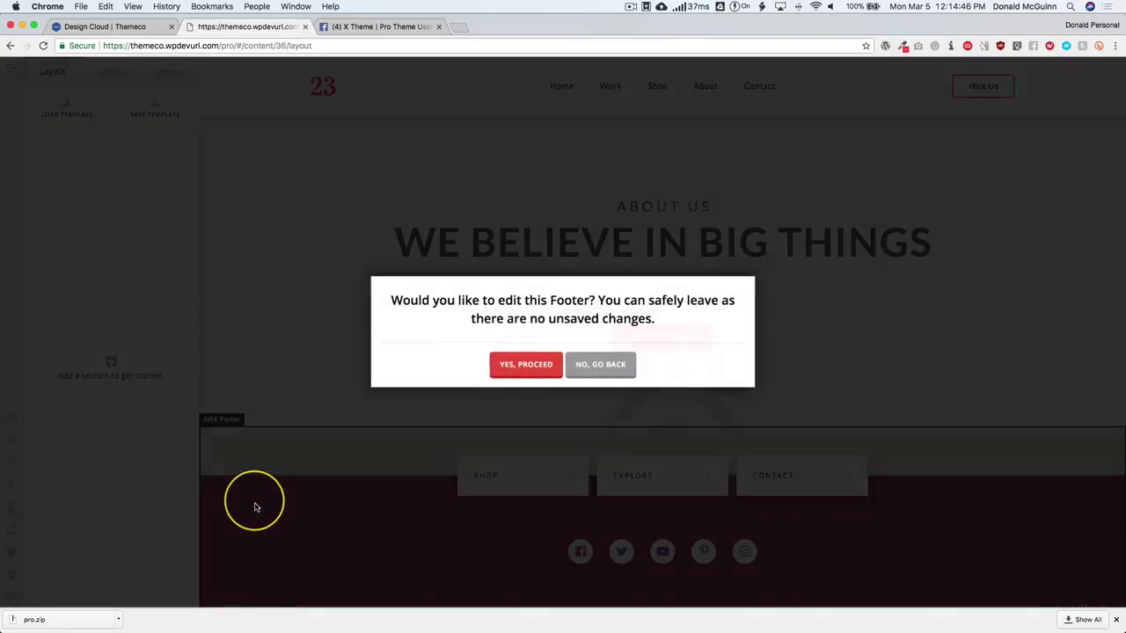
left_click(598, 364)
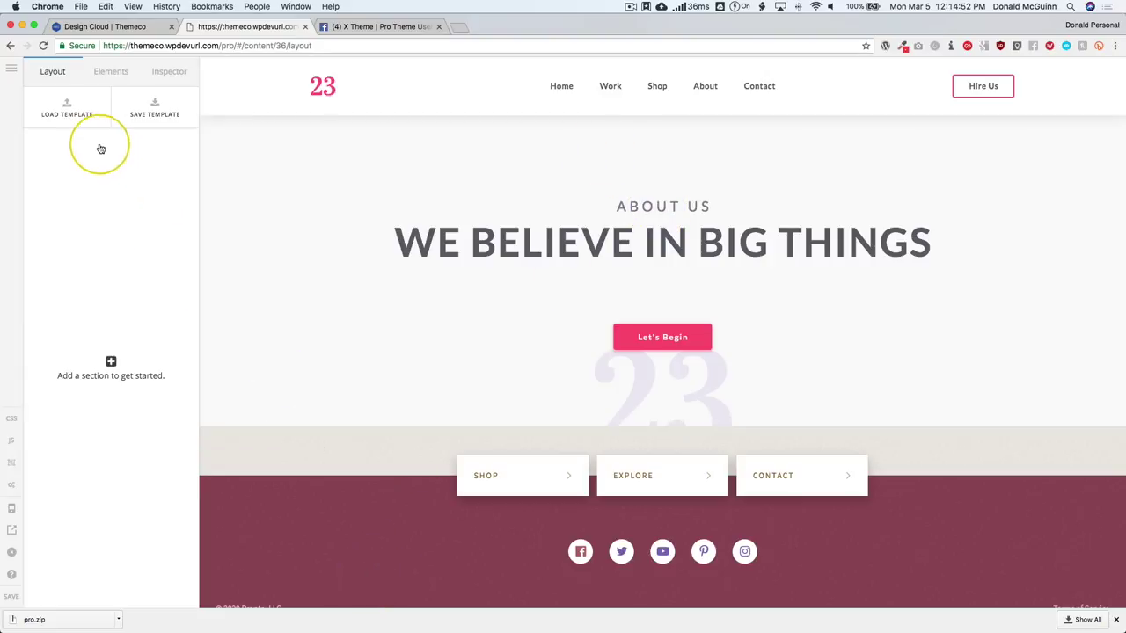
left_click(111, 363)
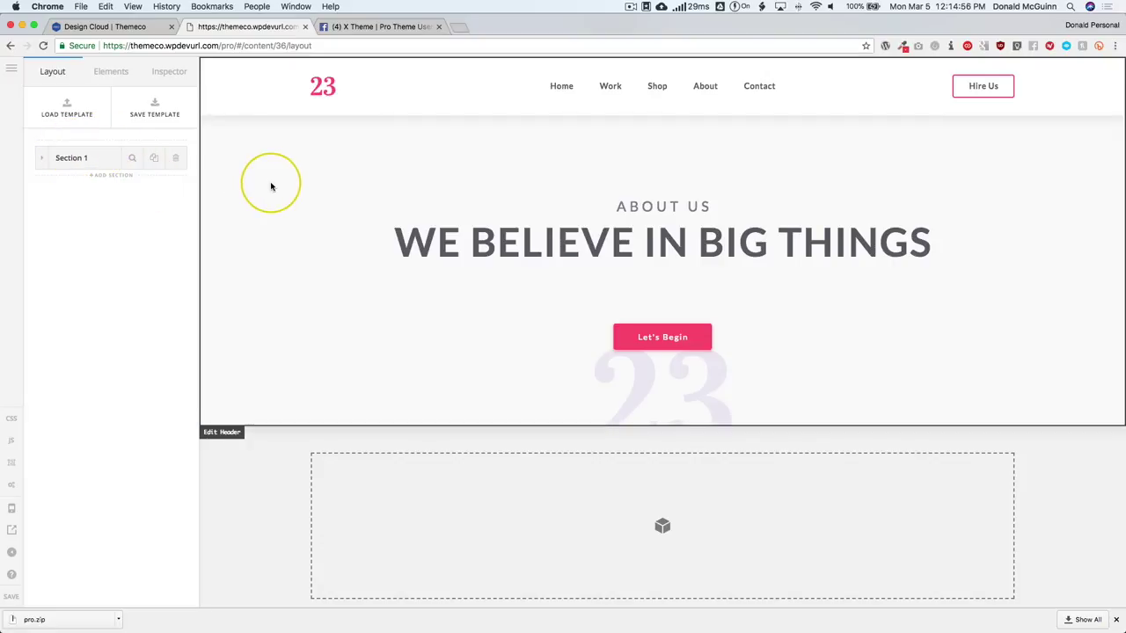
scroll(269, 184, "down", 1)
- Open the Template Manager in a separate browser tab, show only the content templates, and return to the page
left_click(10, 69)
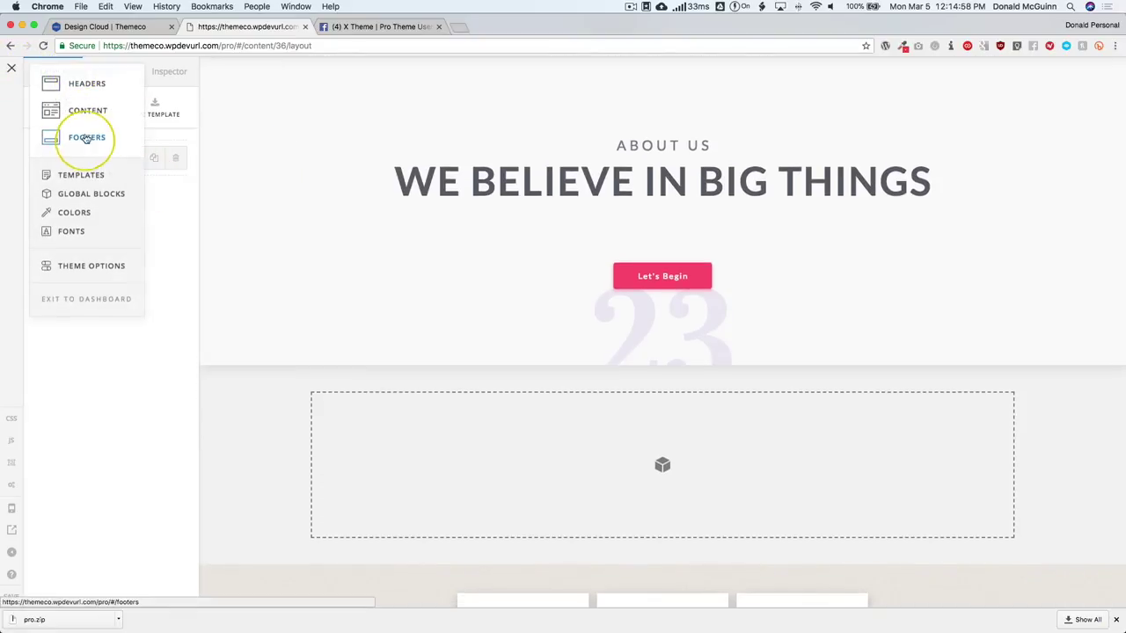
left_click(79, 178, "super")
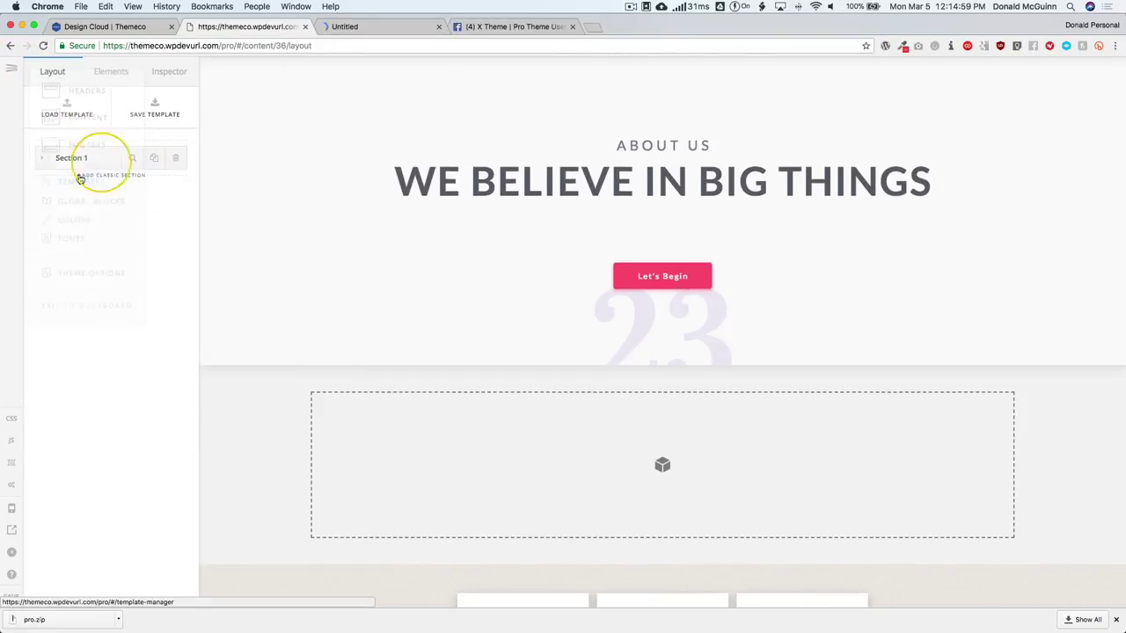
left_click(352, 26)
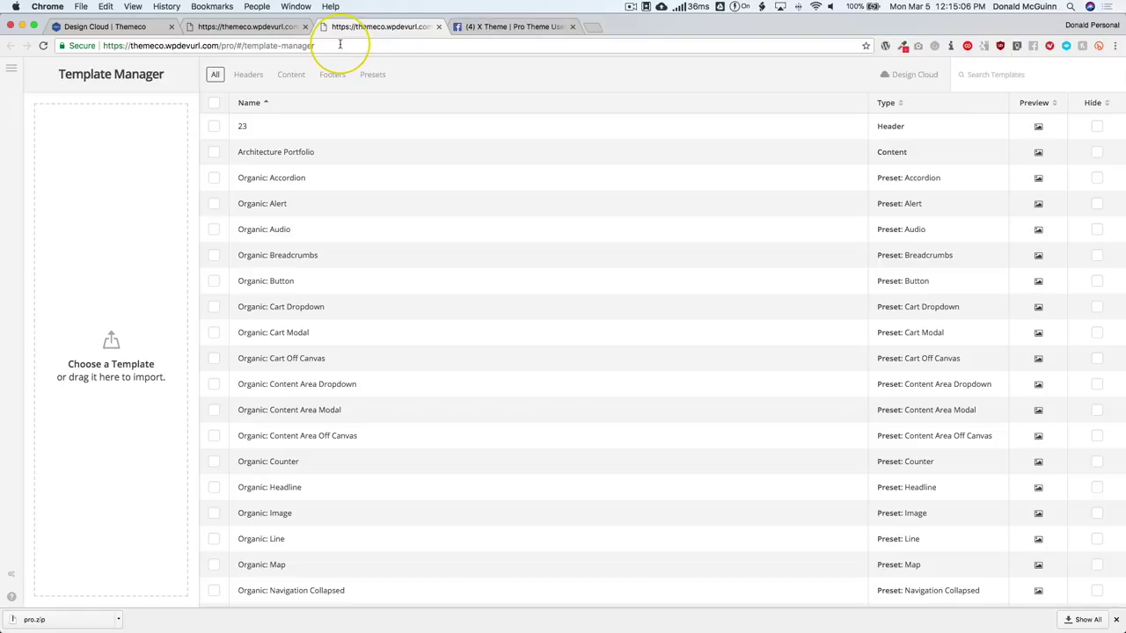
left_click(292, 76)
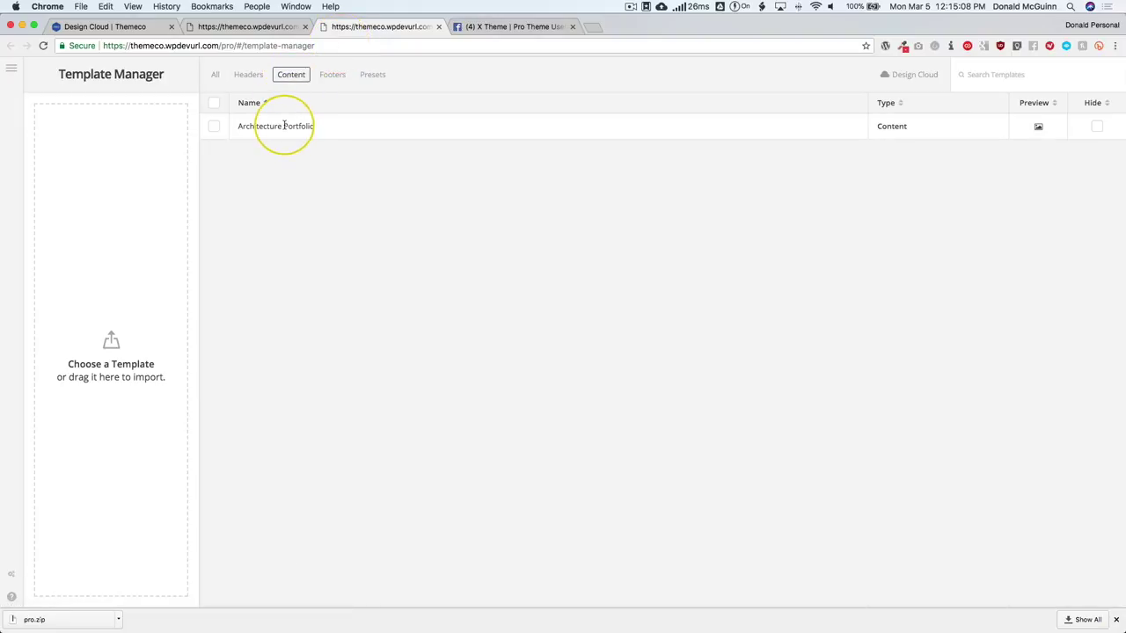
left_click(224, 27)
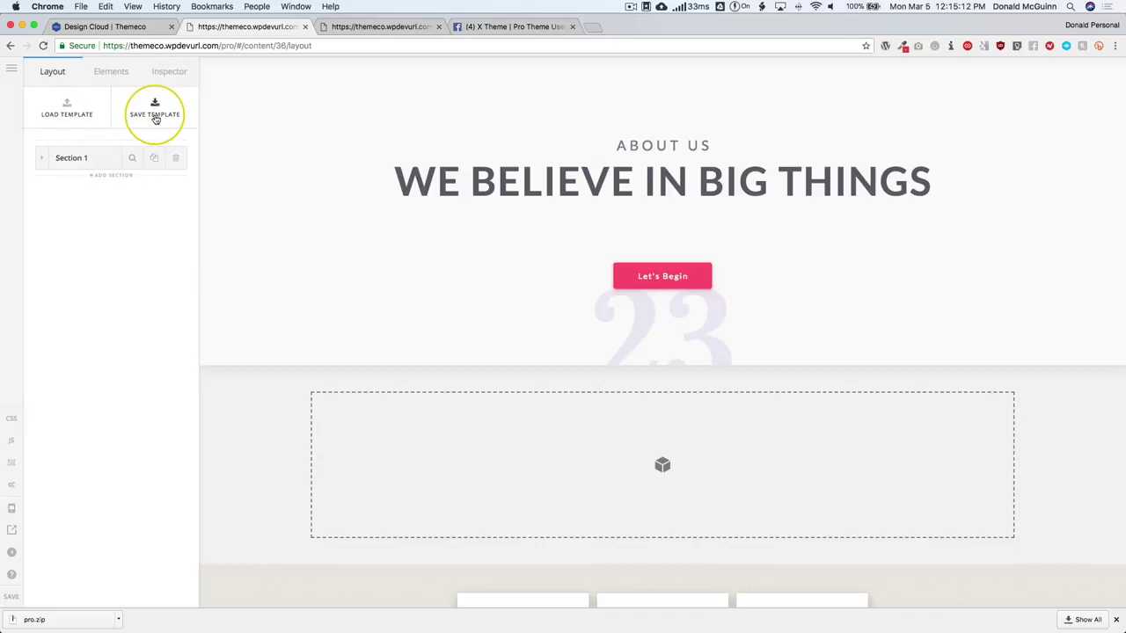
left_click(53, 110)
left_click(64, 107)
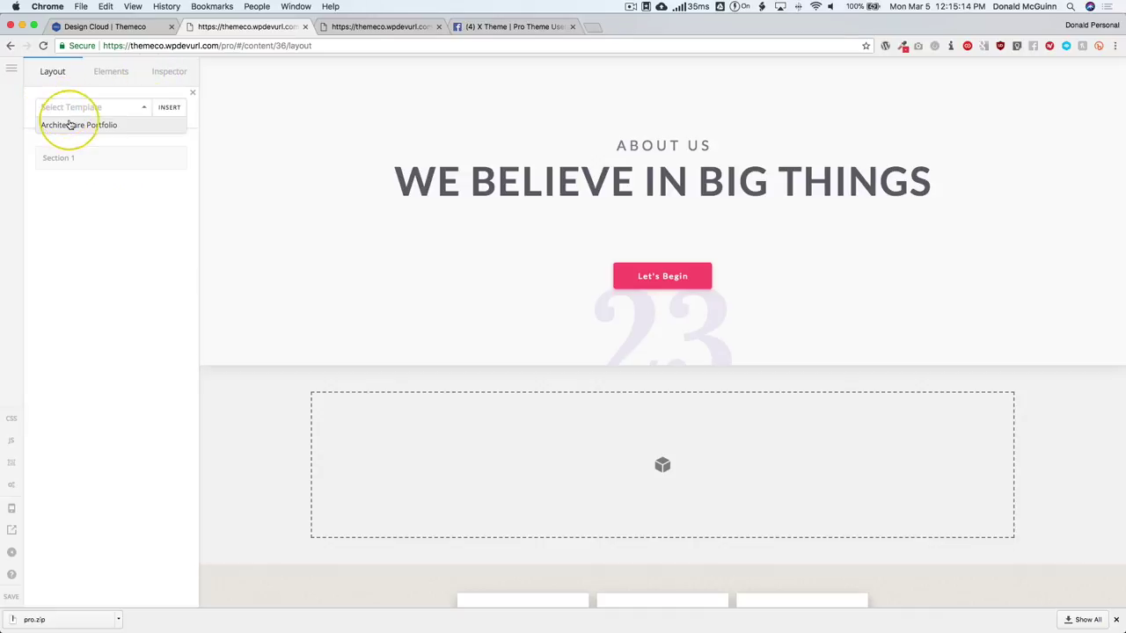
left_click(71, 127)
left_click(169, 106)
left_click(193, 92)
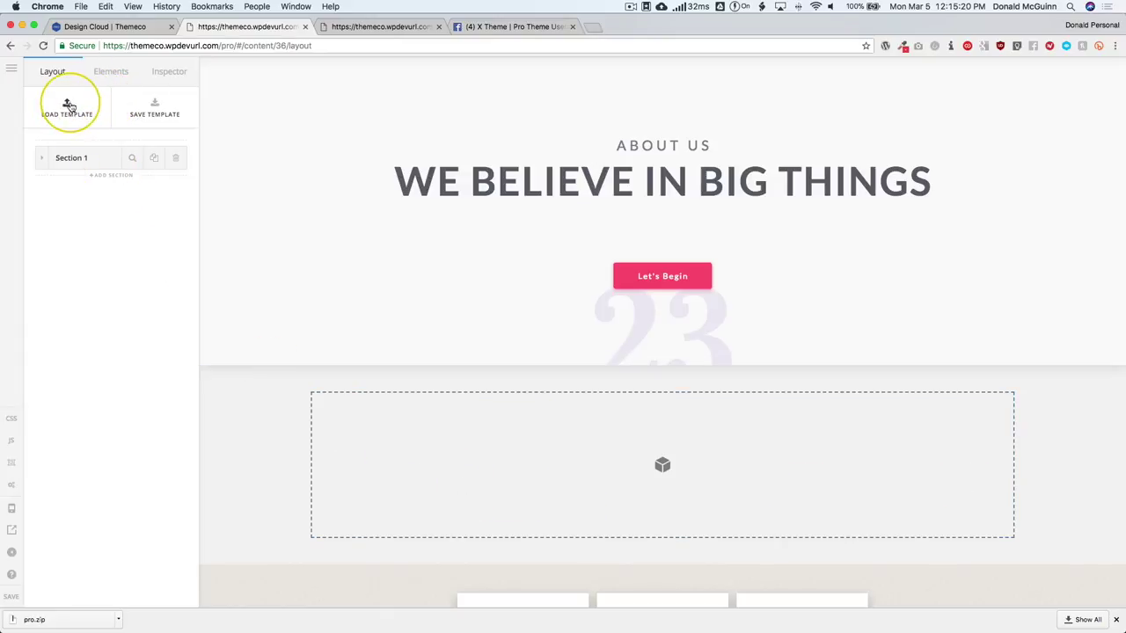
- Insert the Architecture Portfolio template into the page and delete the empty Section 1
left_click(69, 106)
left_click(88, 106)
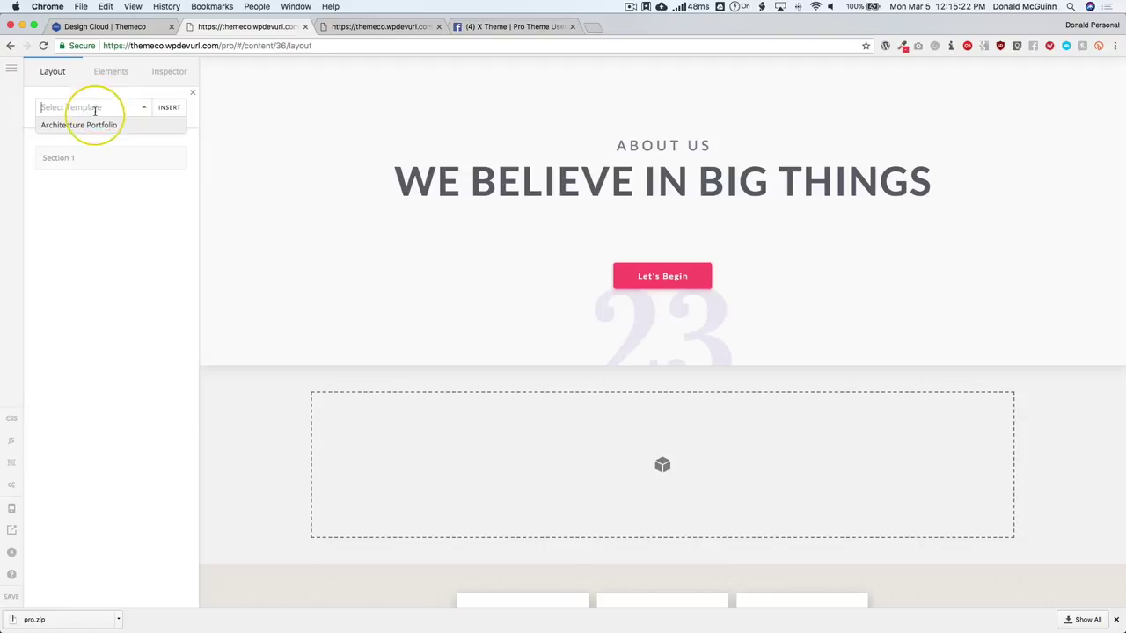
left_click(97, 126)
left_click(170, 107)
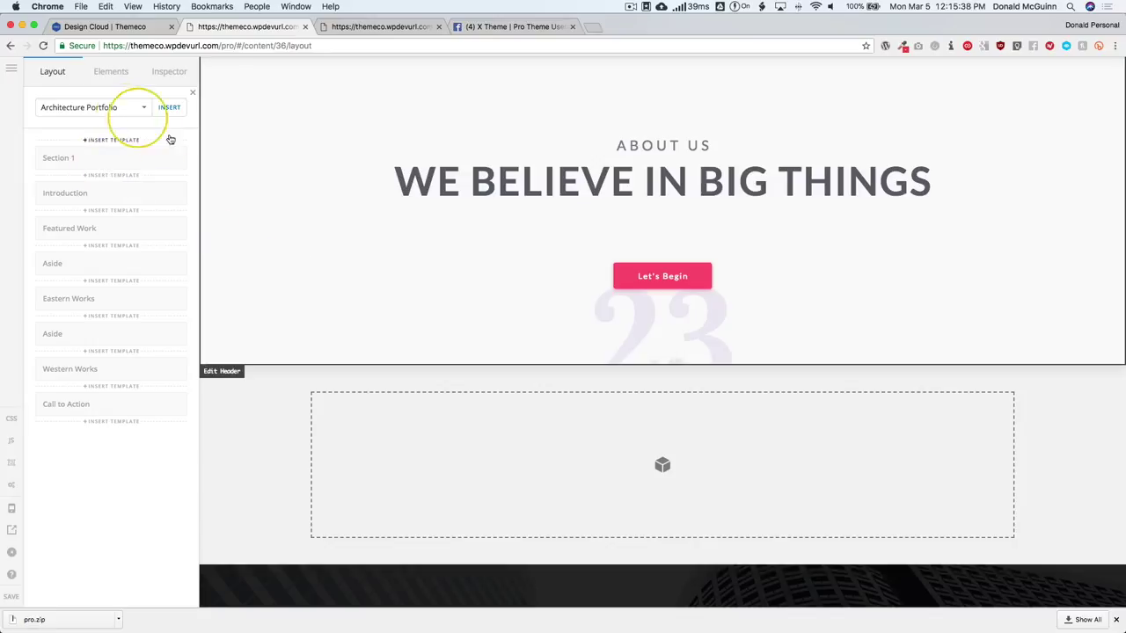
left_click(193, 92)
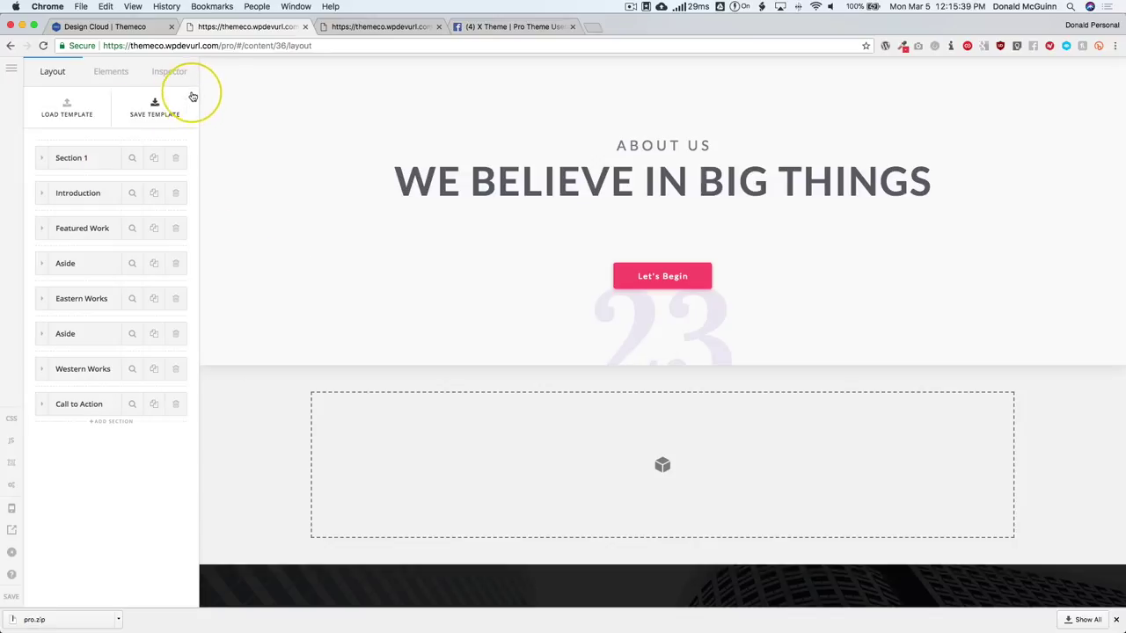
left_click(176, 157)
- Examine the page's template sections from Introduction down to Call to Action and back up
scroll(279, 274, "down", 10)
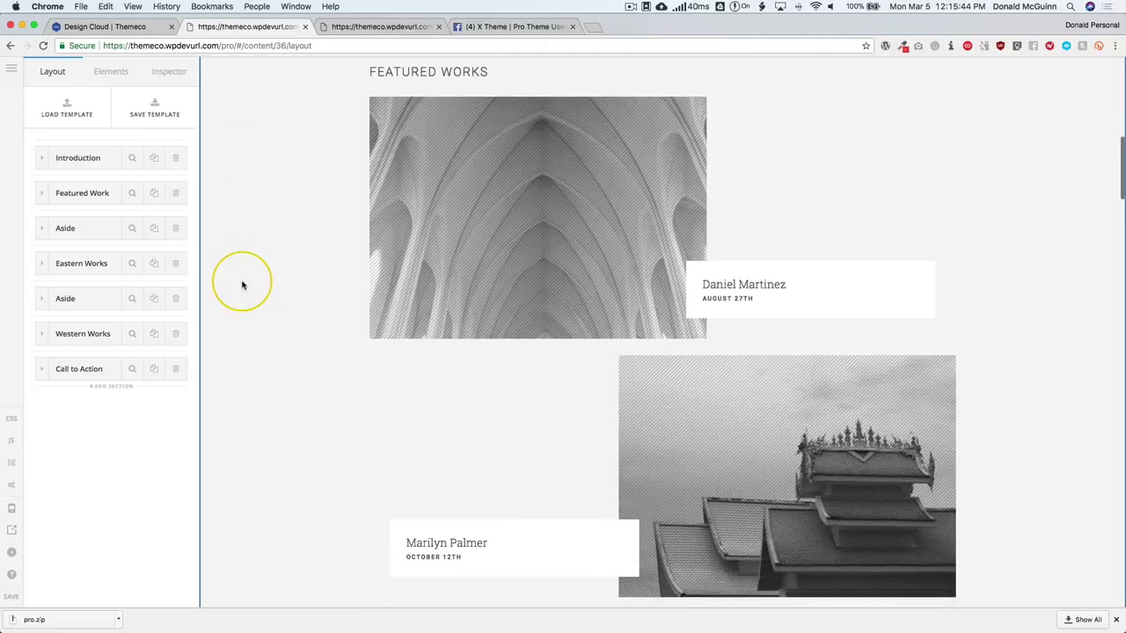
scroll(243, 285, "down", 5)
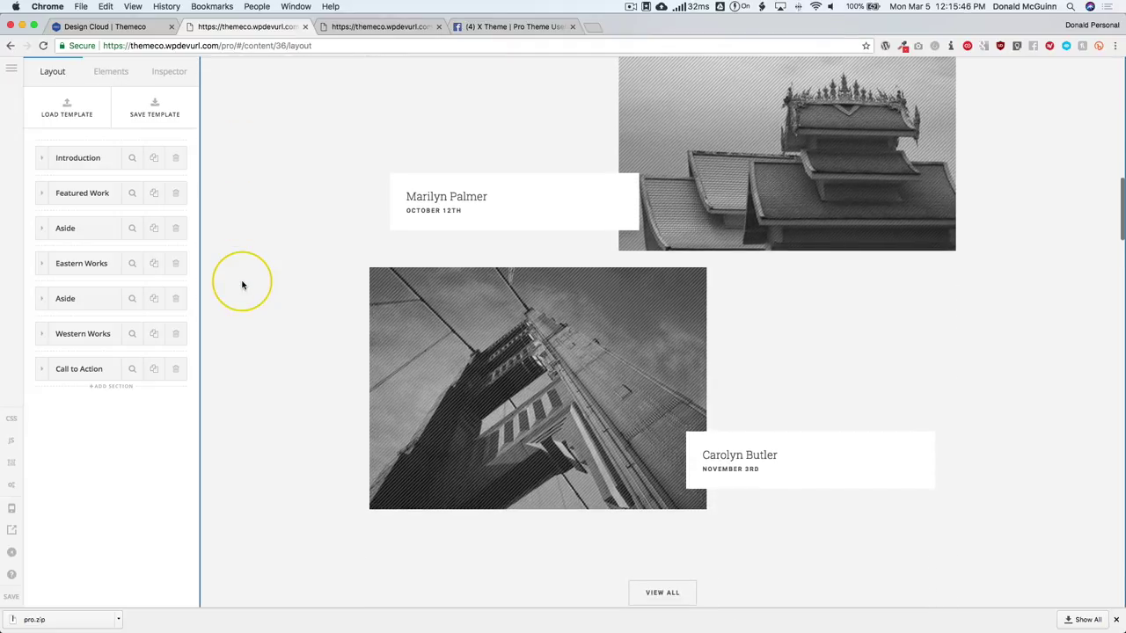
scroll(243, 284, "down", 6)
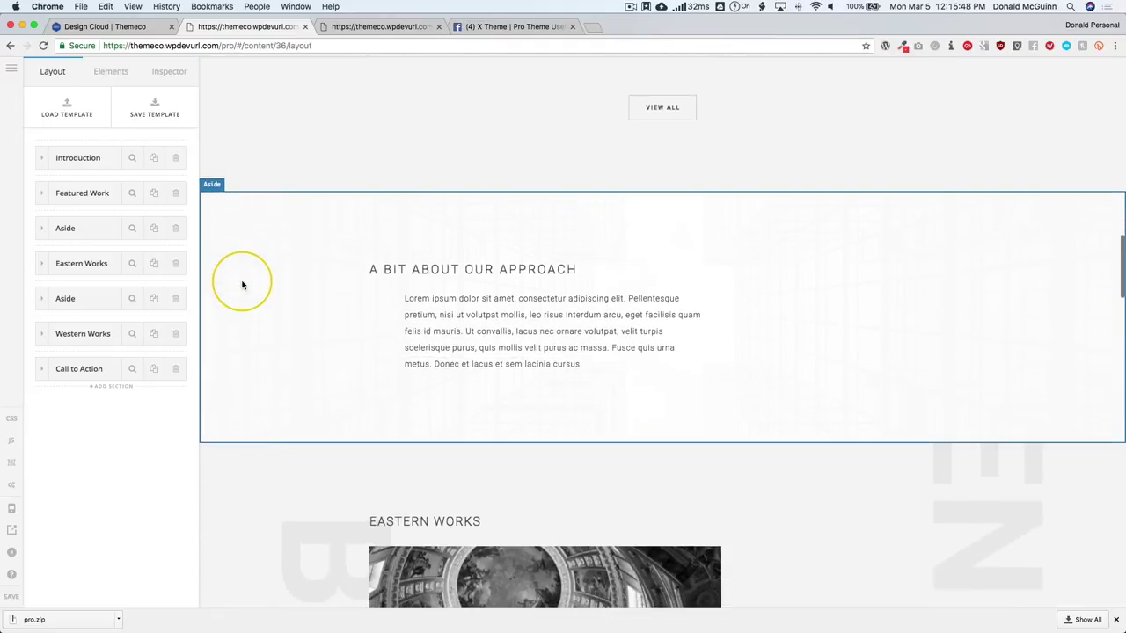
scroll(243, 284, "down", 8)
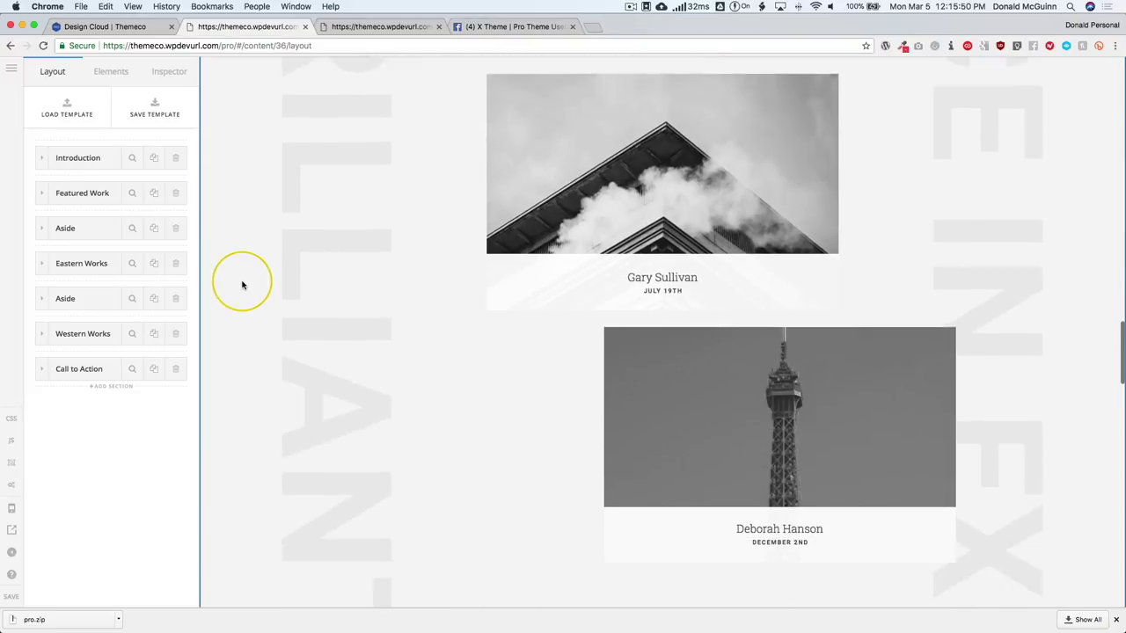
scroll(242, 285, "down", 6)
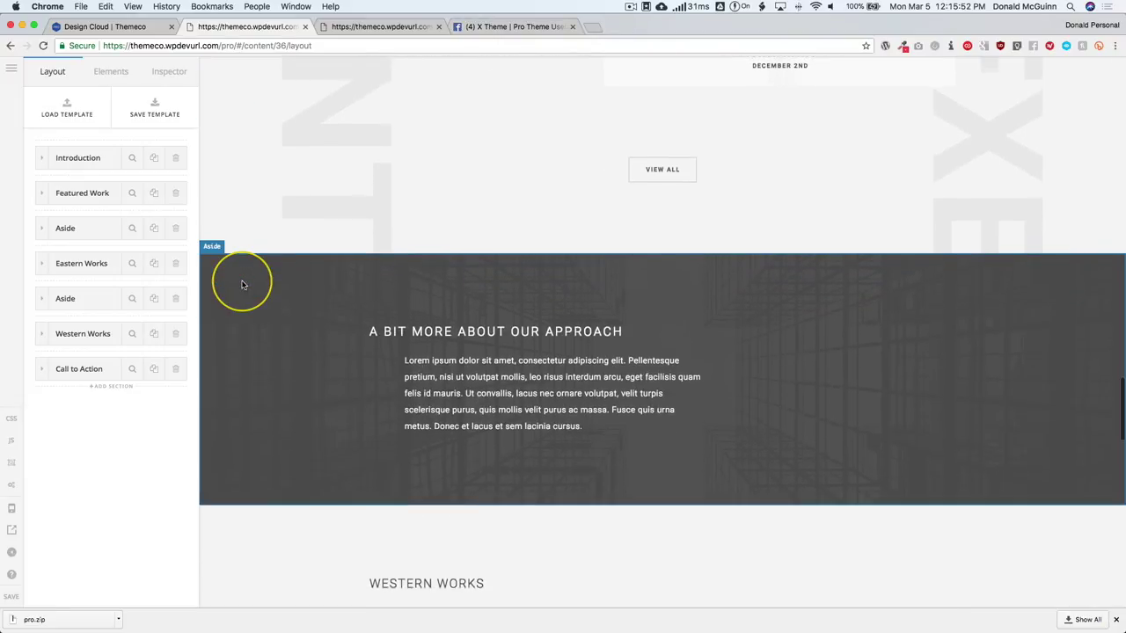
scroll(243, 284, "down", 8)
scroll(243, 284, "down", 8)
scroll(243, 284, "down", 4)
scroll(242, 284, "up", 10)
scroll(243, 285, "up", 15)
scroll(239, 289, "down", 3)
scroll(238, 288, "down", 2)
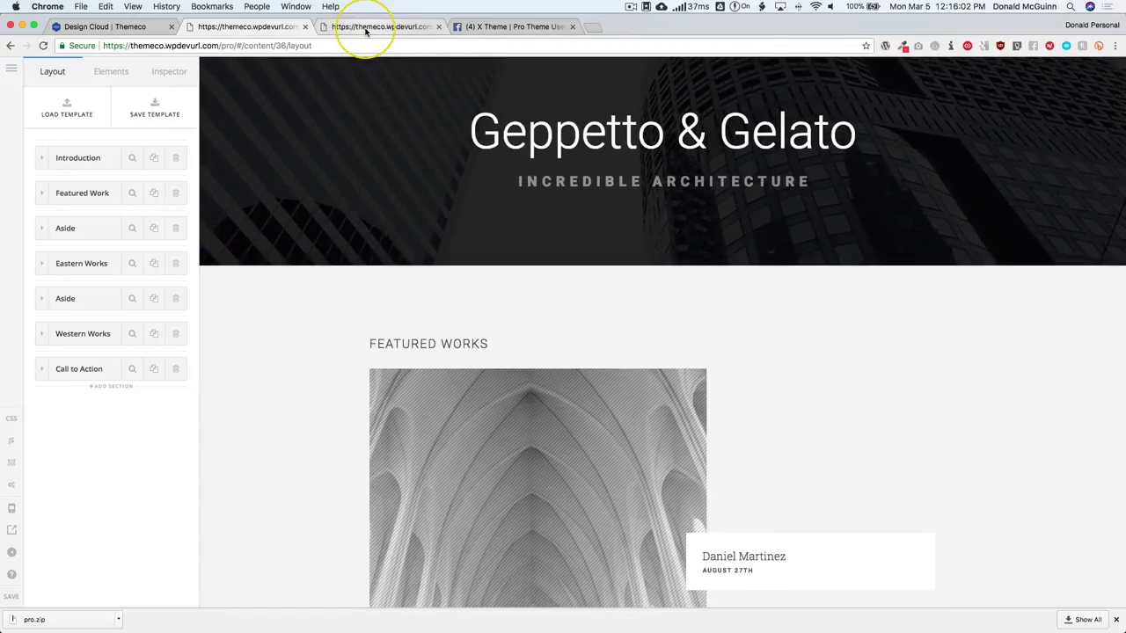
- Review the list of installed element presets in the Template Manager
left_click(368, 27)
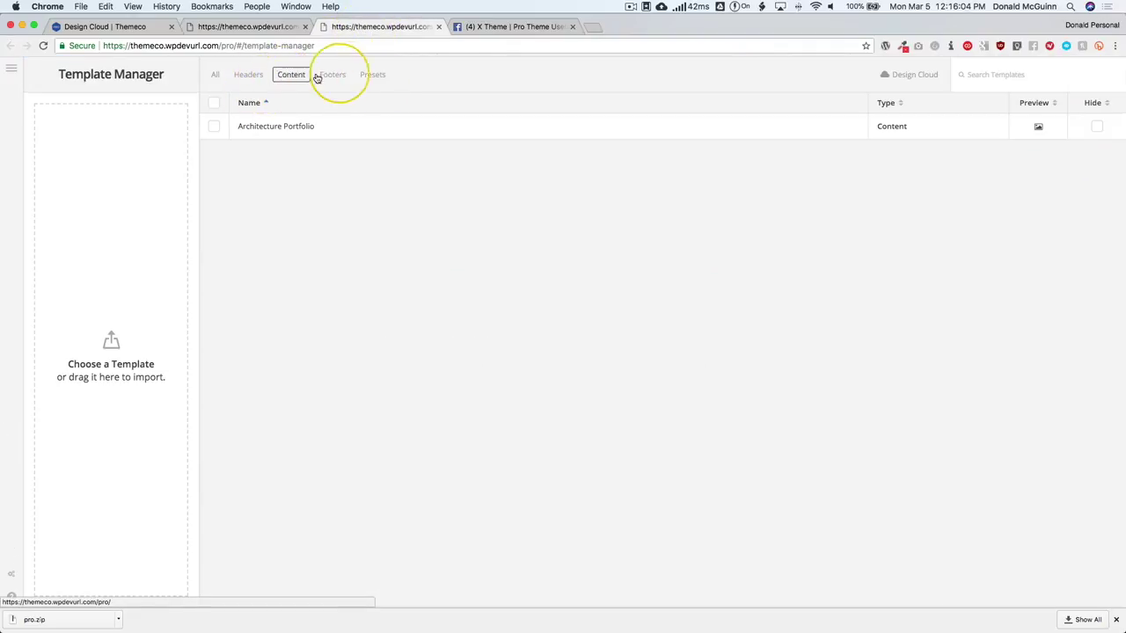
left_click(369, 75)
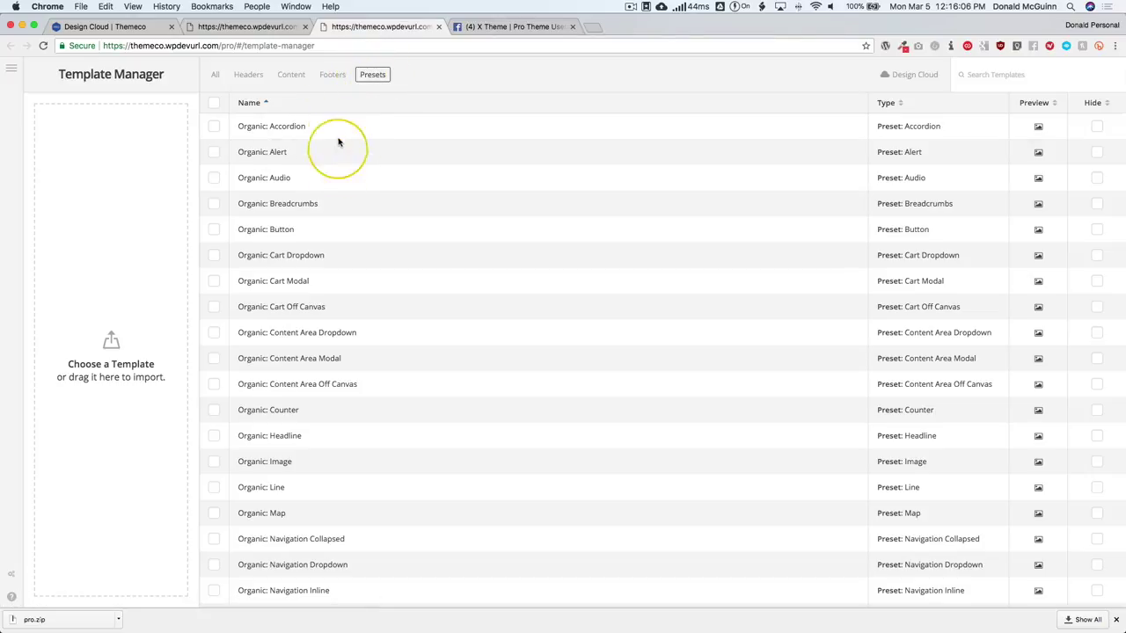
scroll(340, 208, "down", 5)
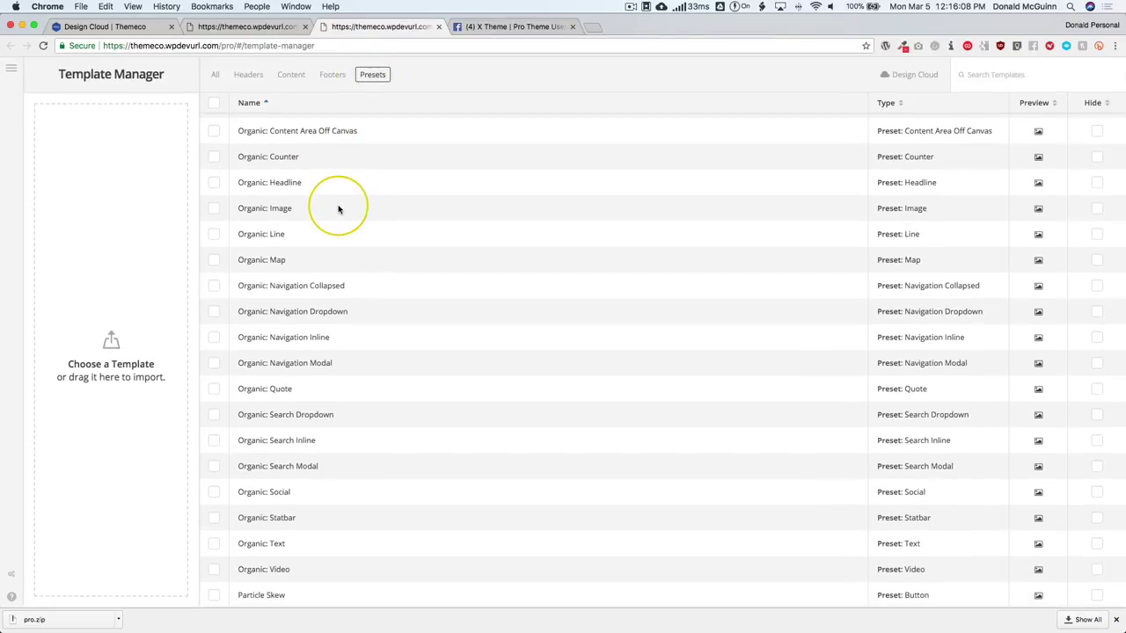
scroll(340, 208, "up", 5)
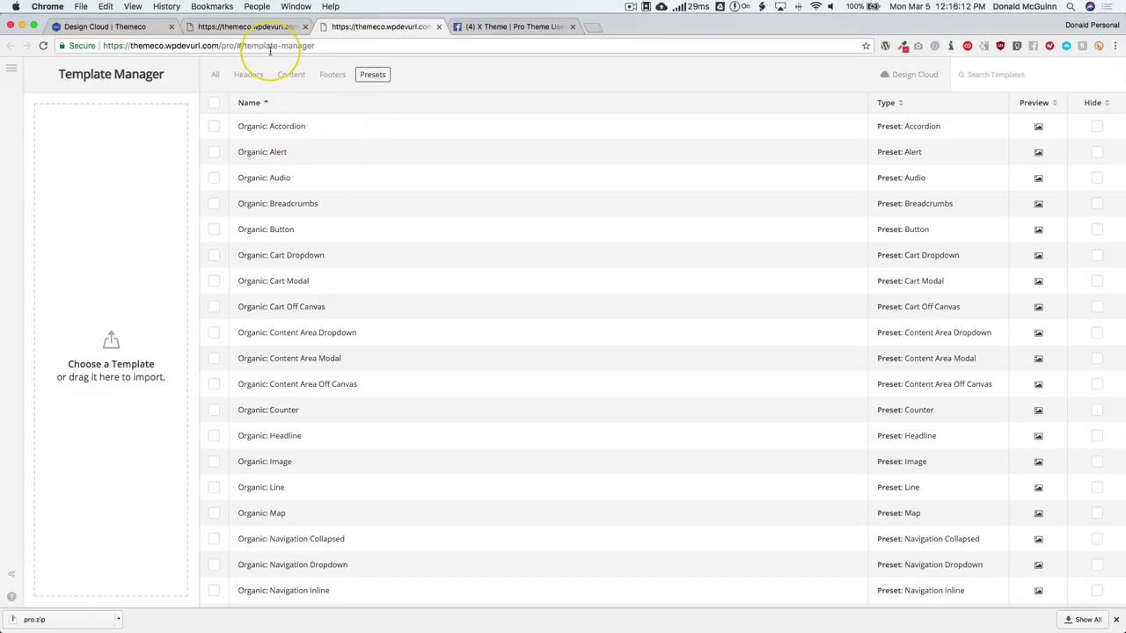
- Return to the page, add a new section after Call to Action, and place an Accordion element in it
left_click(249, 26)
scroll(272, 226, "down", 5)
scroll(272, 226, "down", 15)
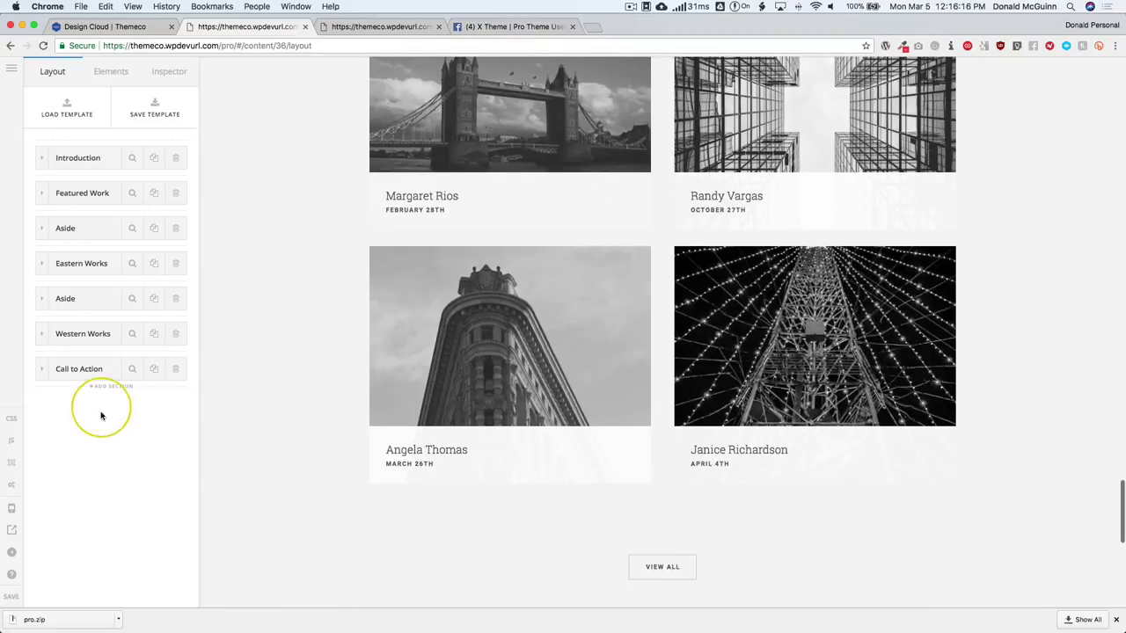
left_click(107, 386)
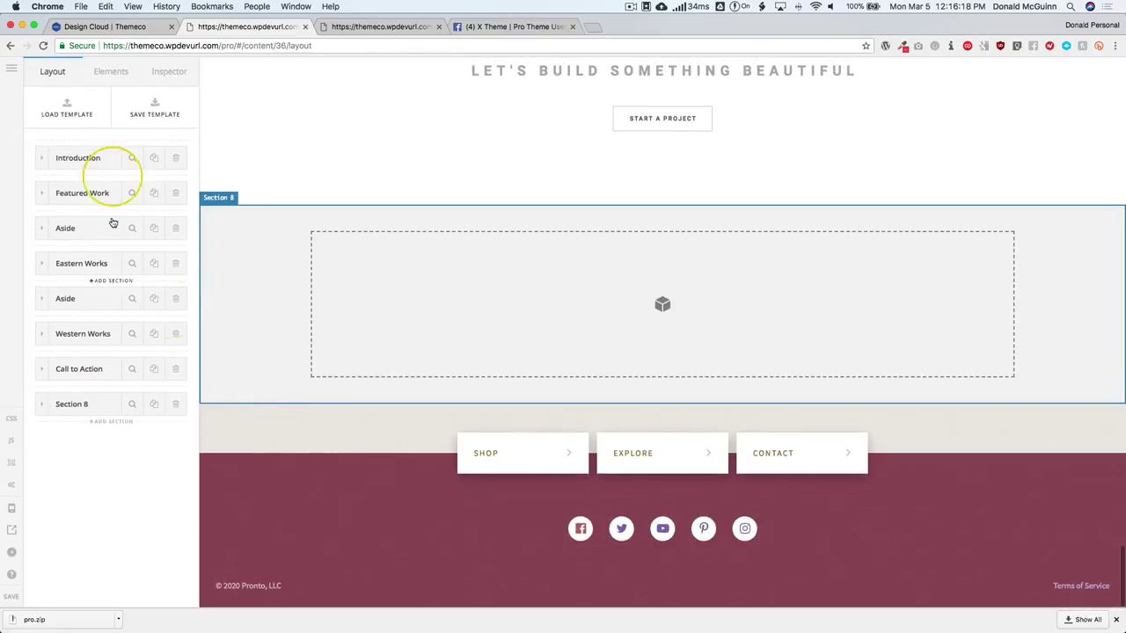
left_click(111, 71)
type("accor")
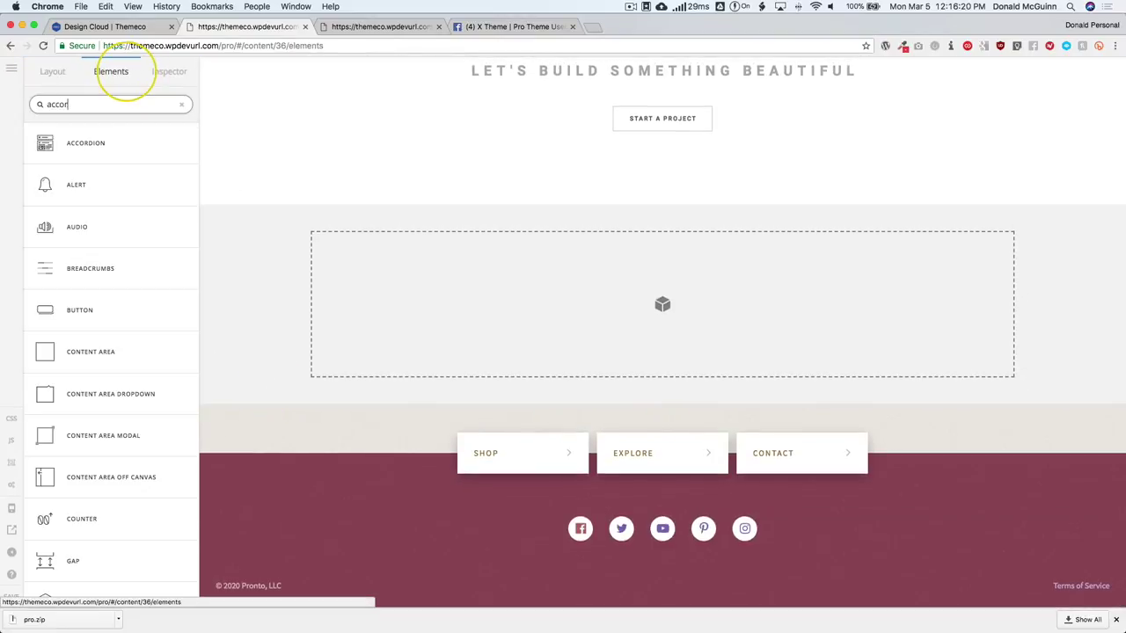
left_click_drag(108, 146, 400, 308)
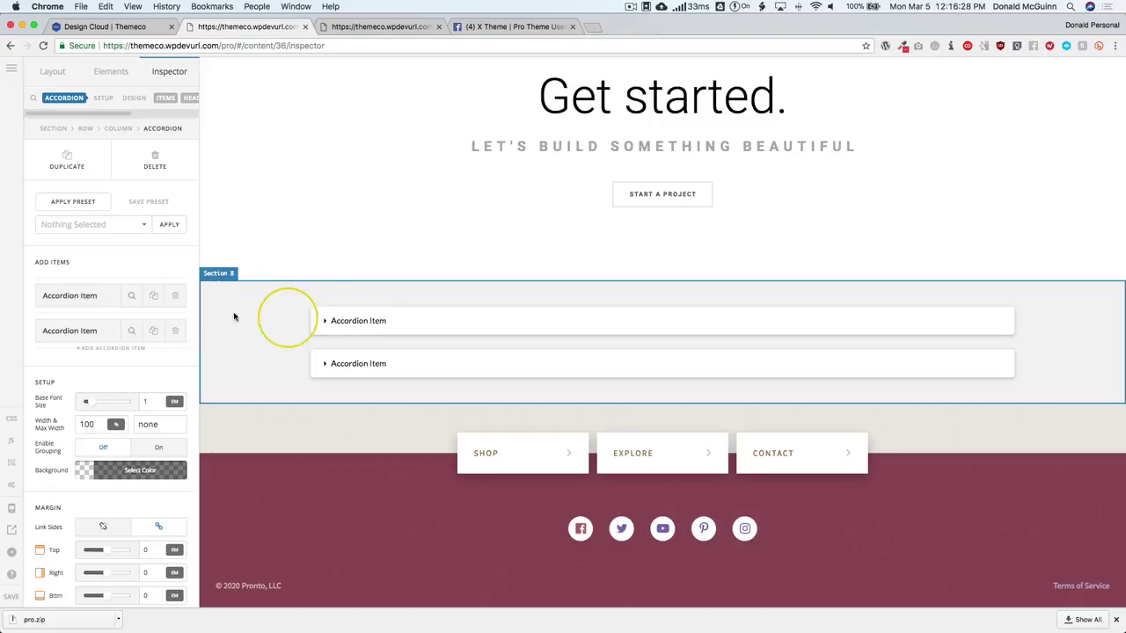
- Expand and collapse the first item of the new accordion, and apply the Organic: Accordion preset to the whole accordion element
left_click(380, 326)
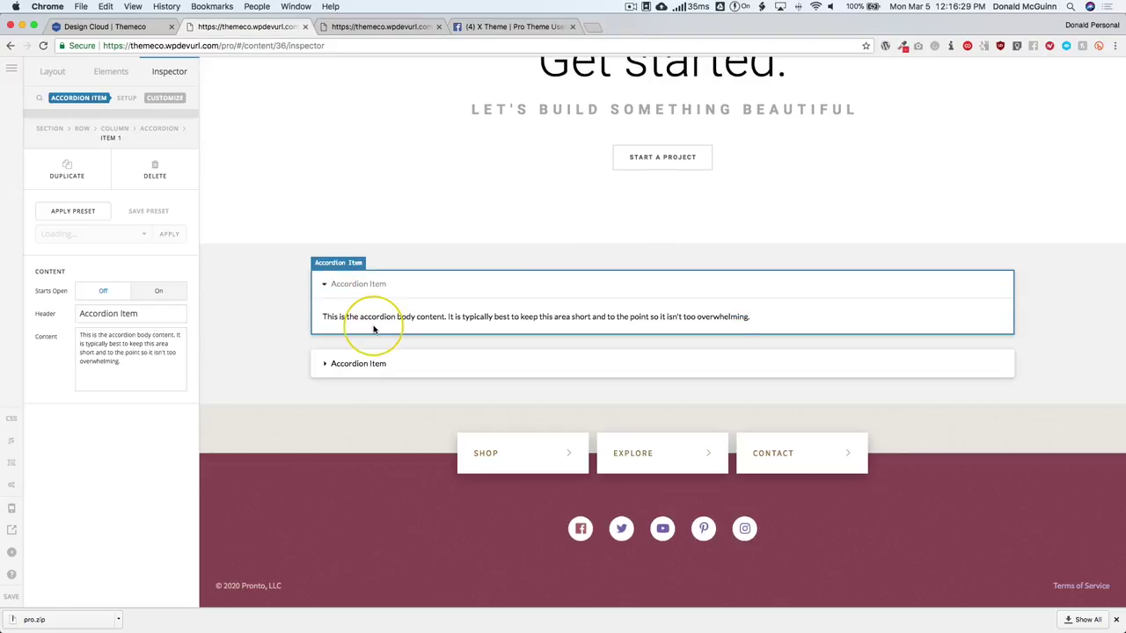
left_click(348, 288)
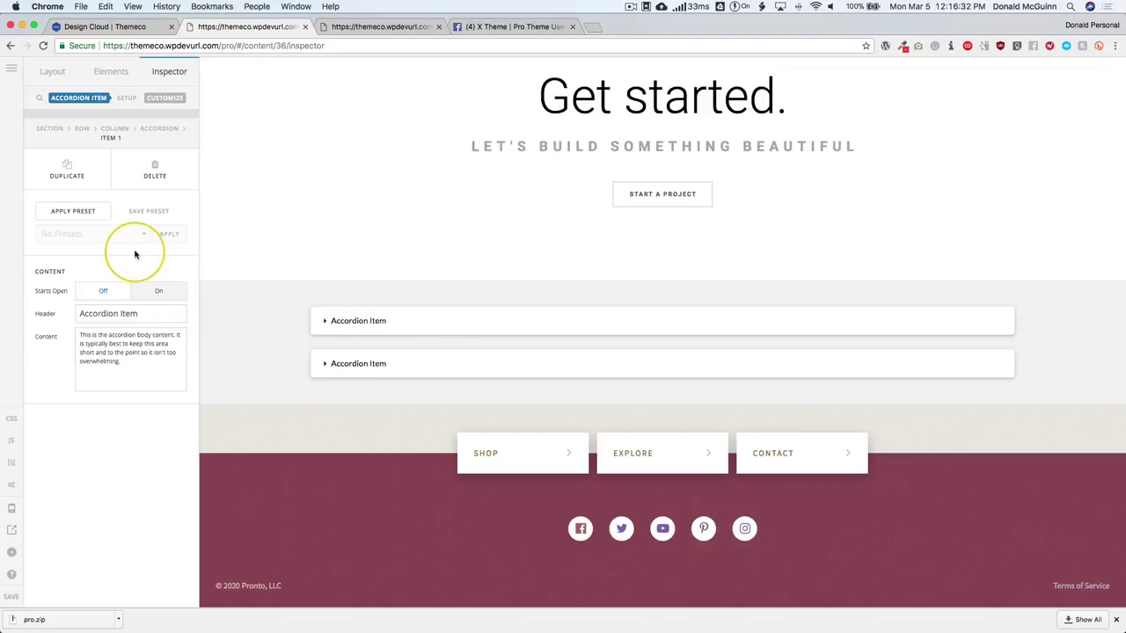
left_click(146, 129)
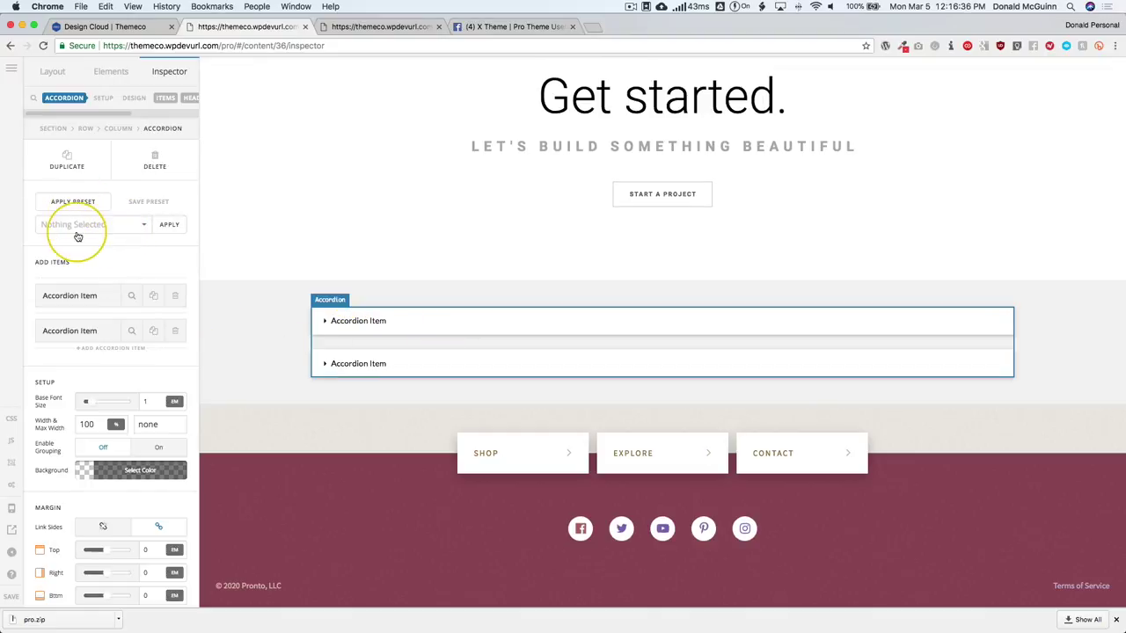
left_click(76, 226)
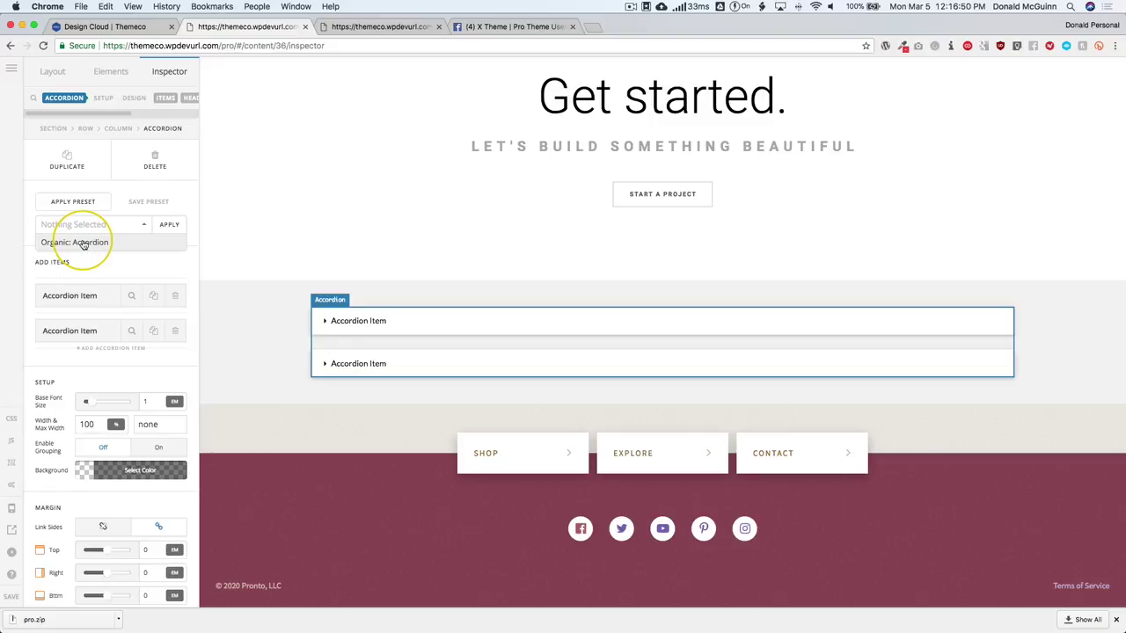
left_click(88, 243)
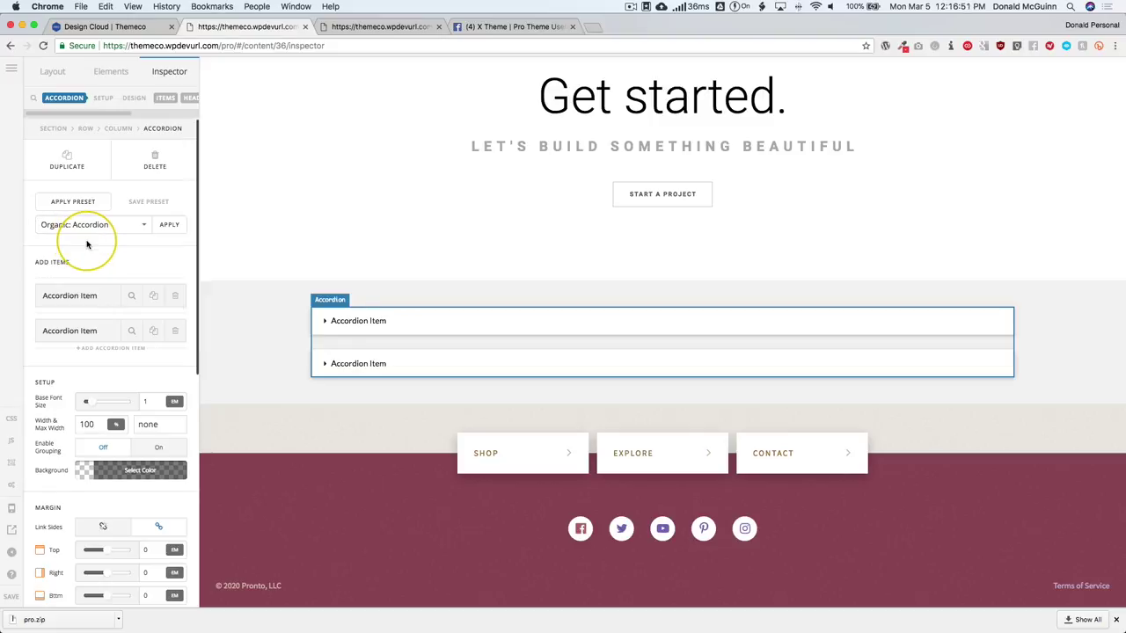
left_click(169, 227)
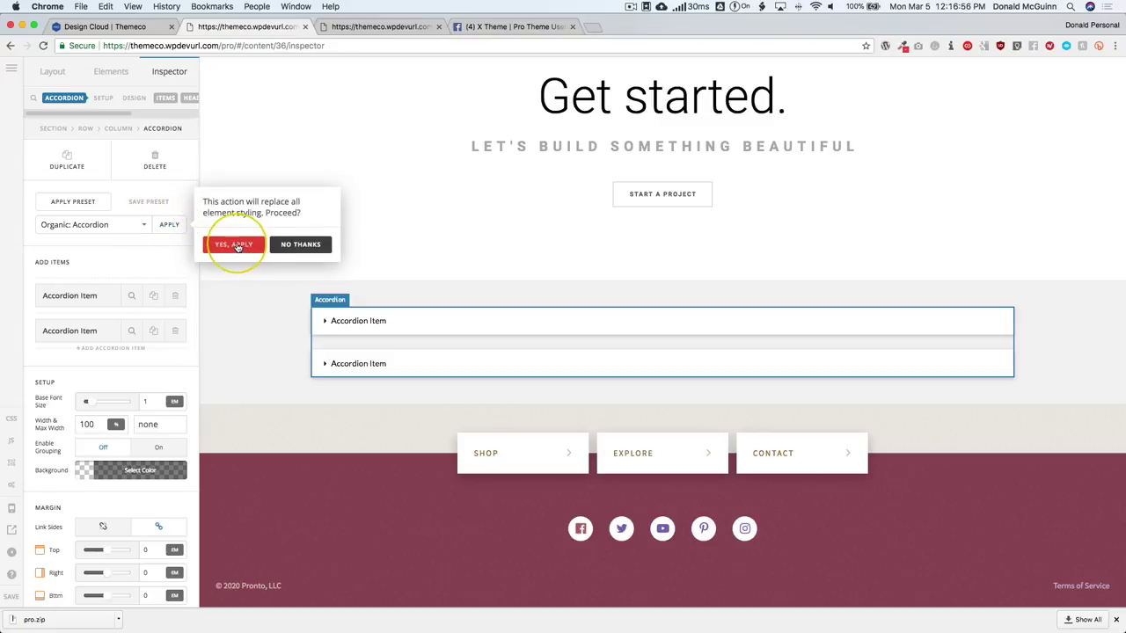
left_click(235, 245)
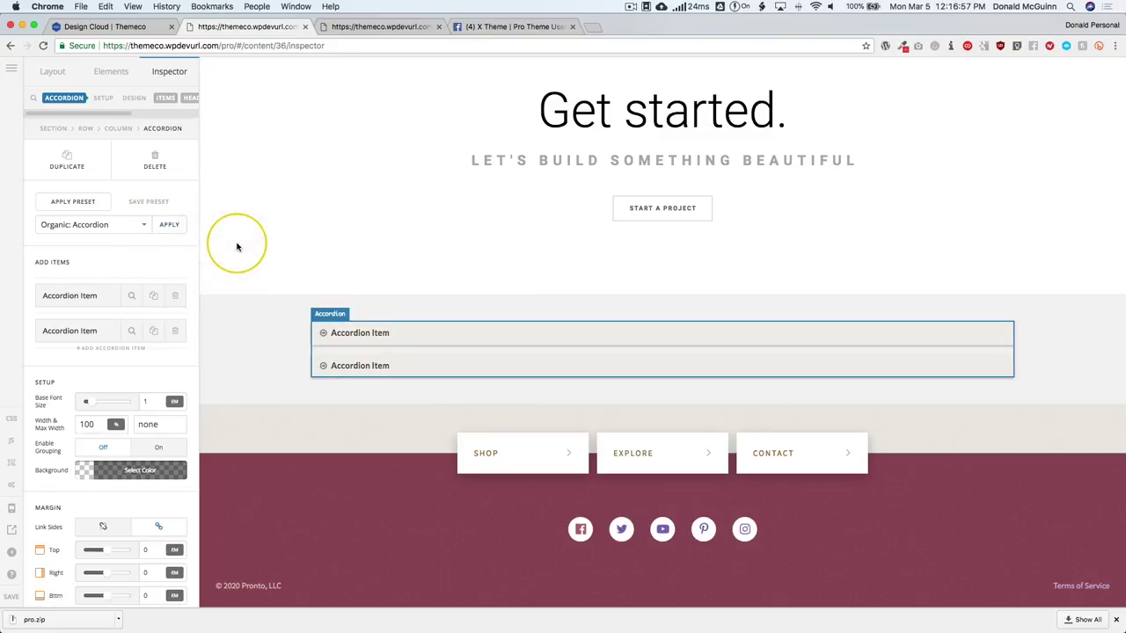
- Expand and collapse the accordion items to check how the preset styles their open and closed states
left_click(322, 375)
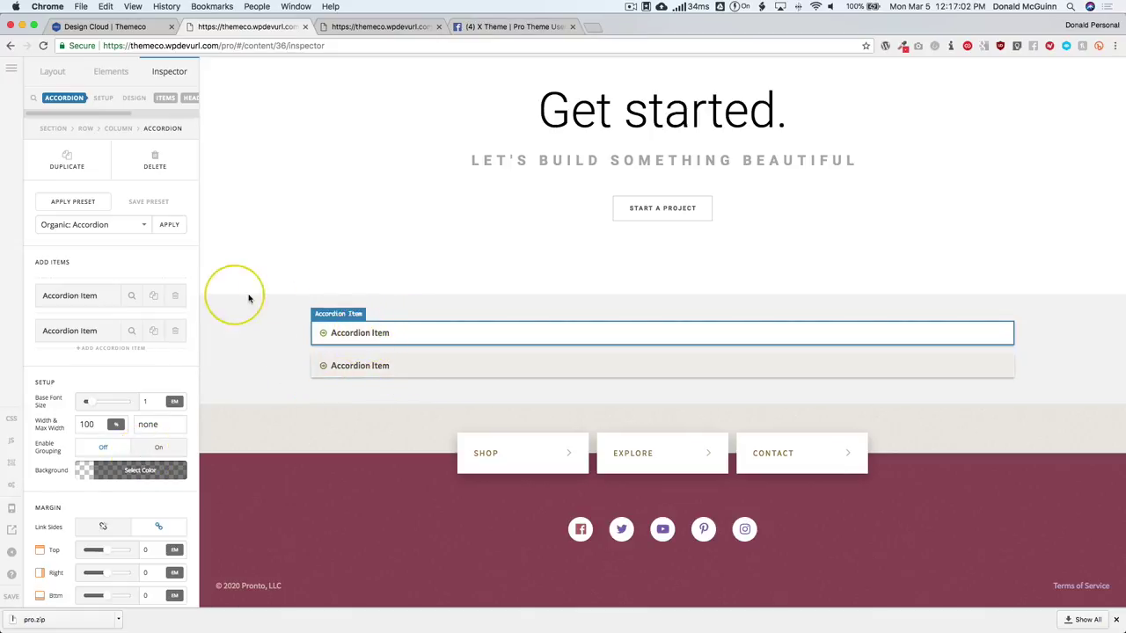
left_click(358, 334)
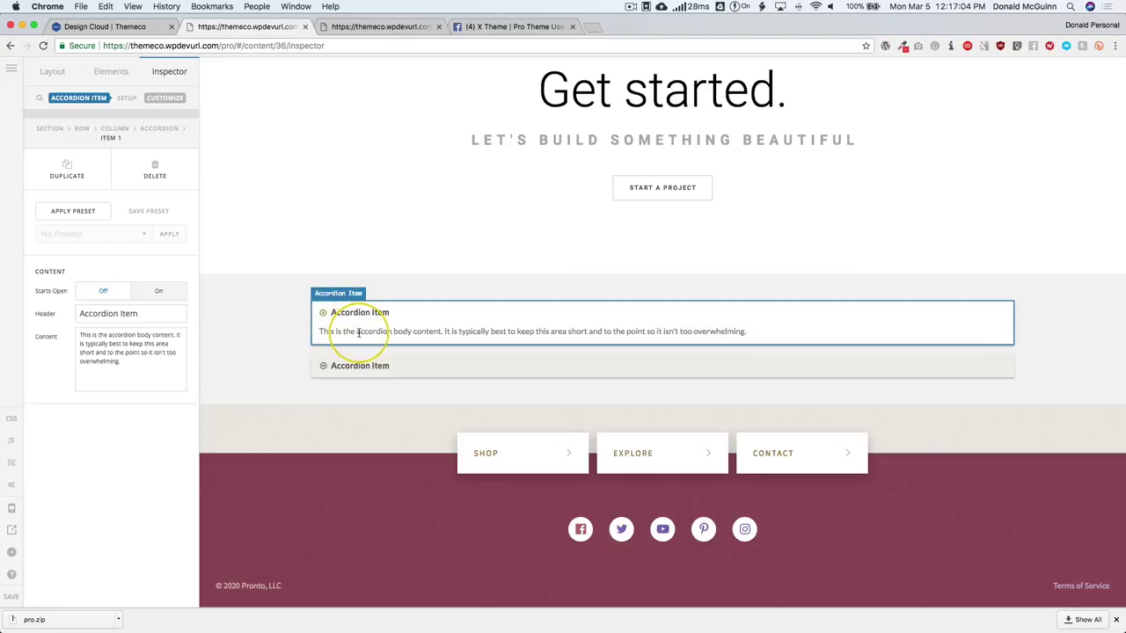
left_click(345, 365)
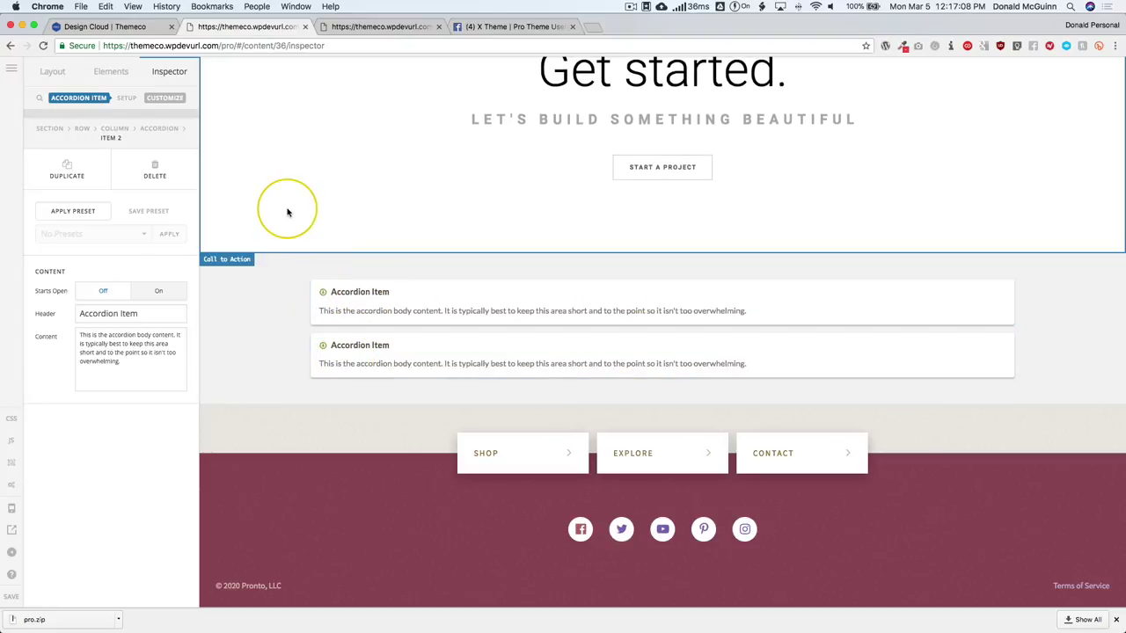
left_click(347, 296)
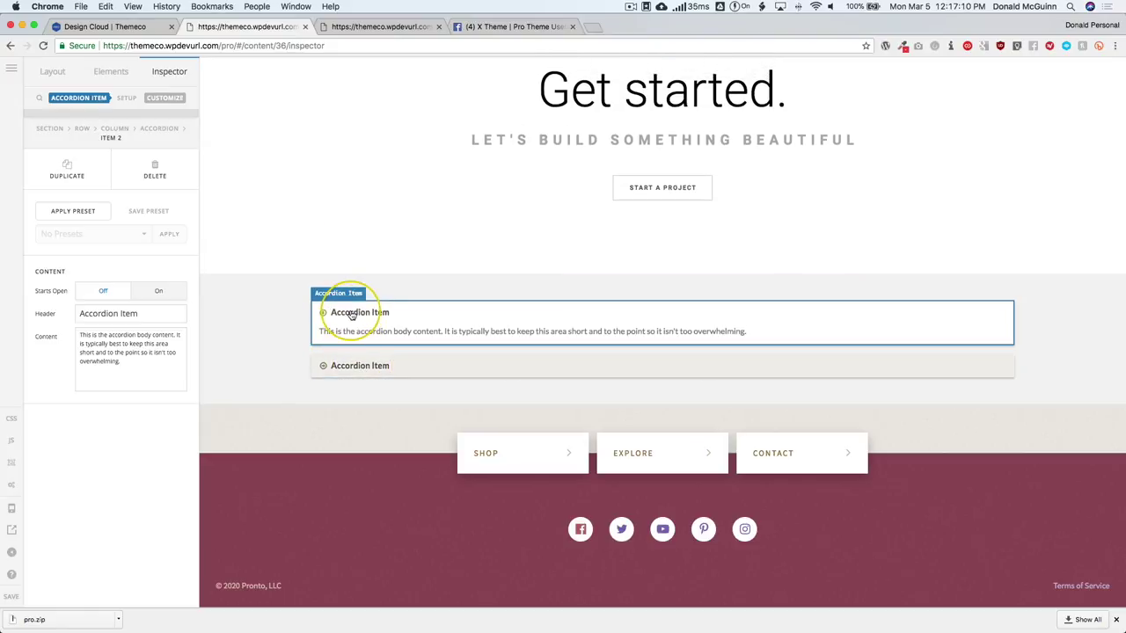
left_click(349, 297)
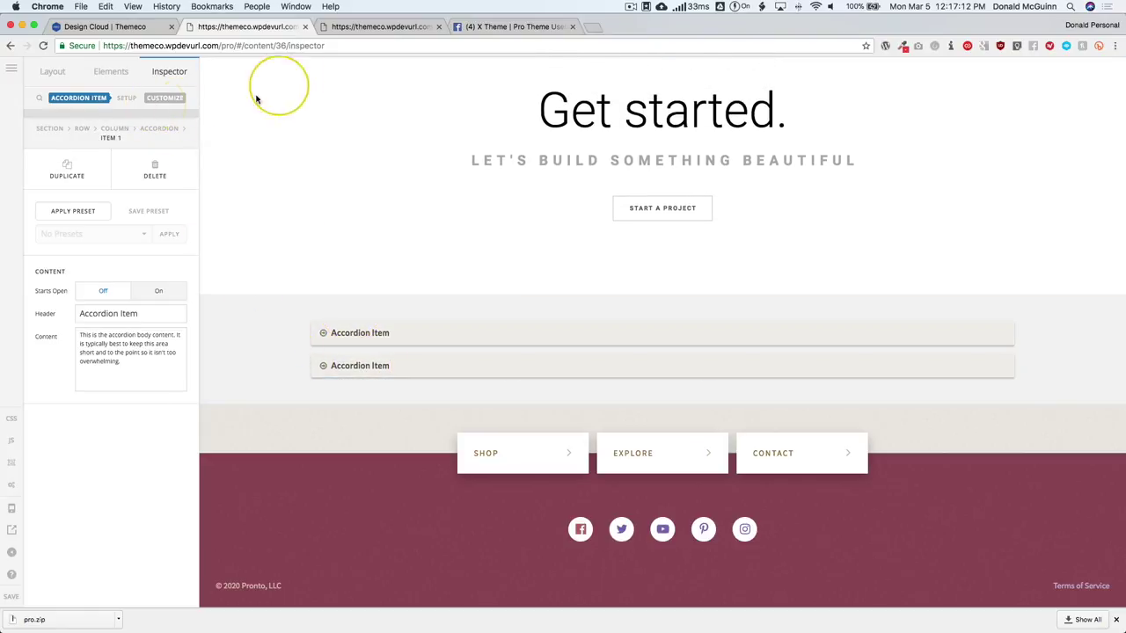
- Check the list of installed presets, return to the page, and place an Alert element directly below the accordion
left_click(345, 27)
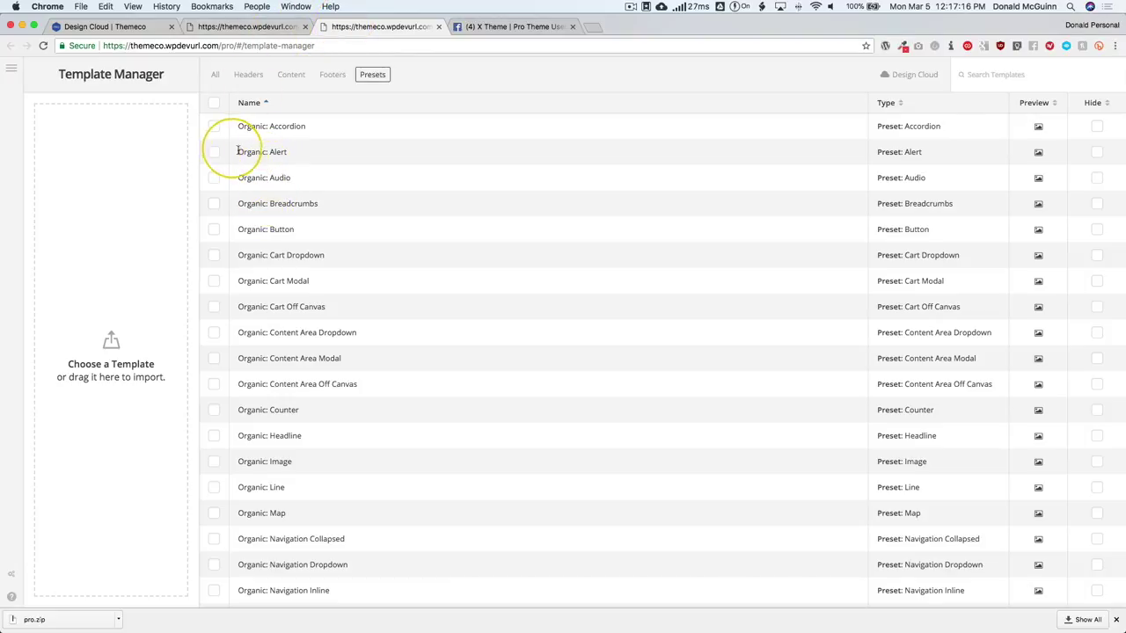
left_click(264, 26)
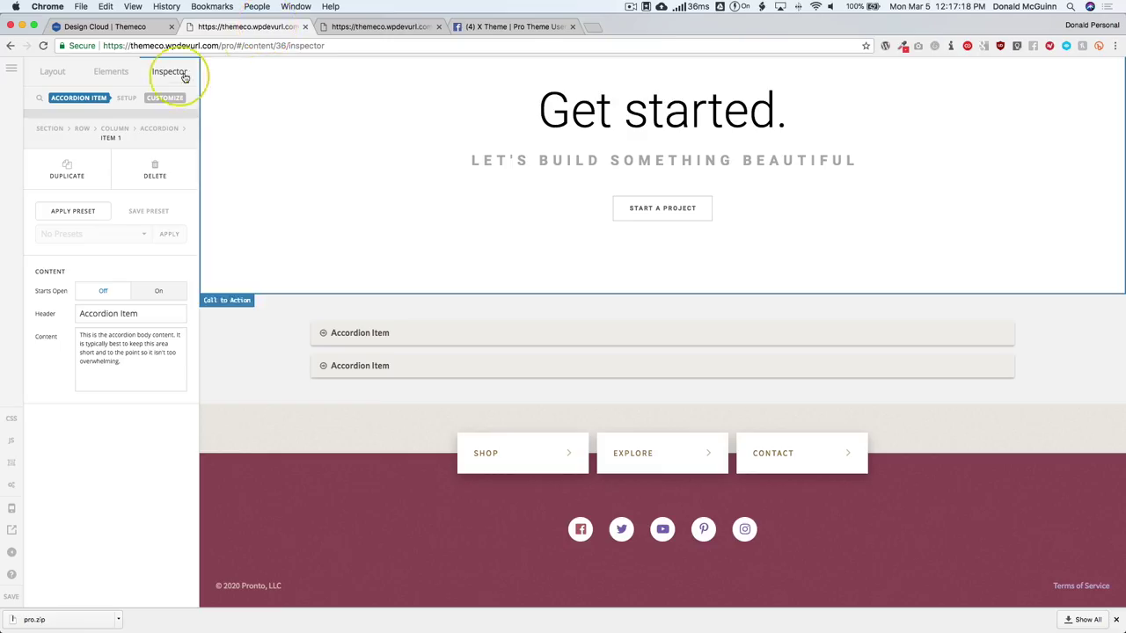
left_click(123, 74)
type("aler")
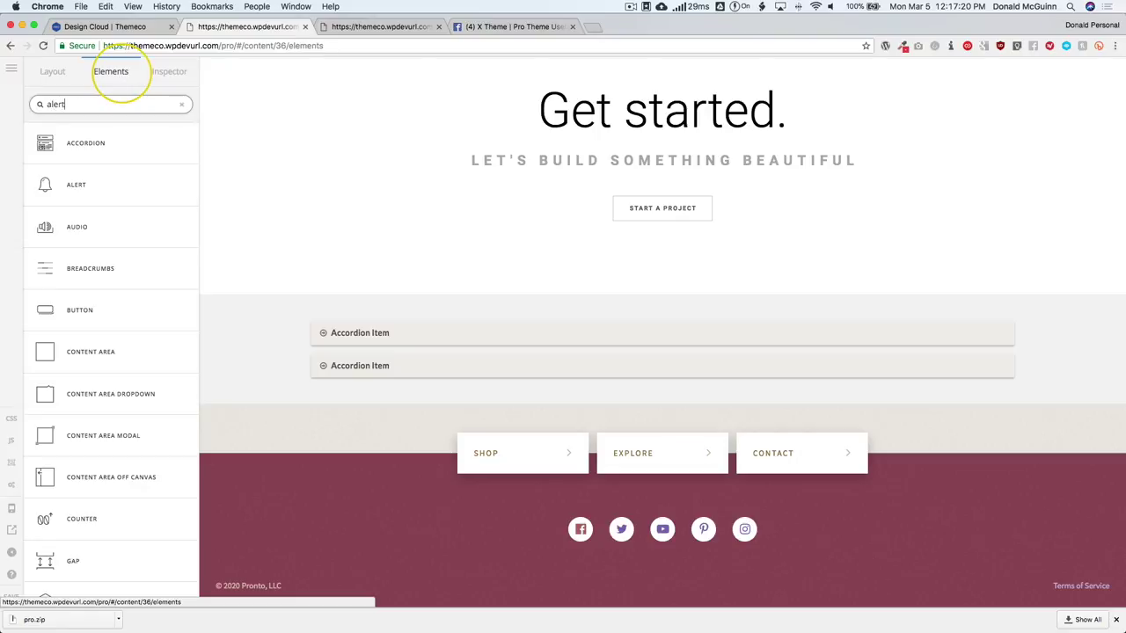
type("t")
left_click_drag(75, 143, 375, 379)
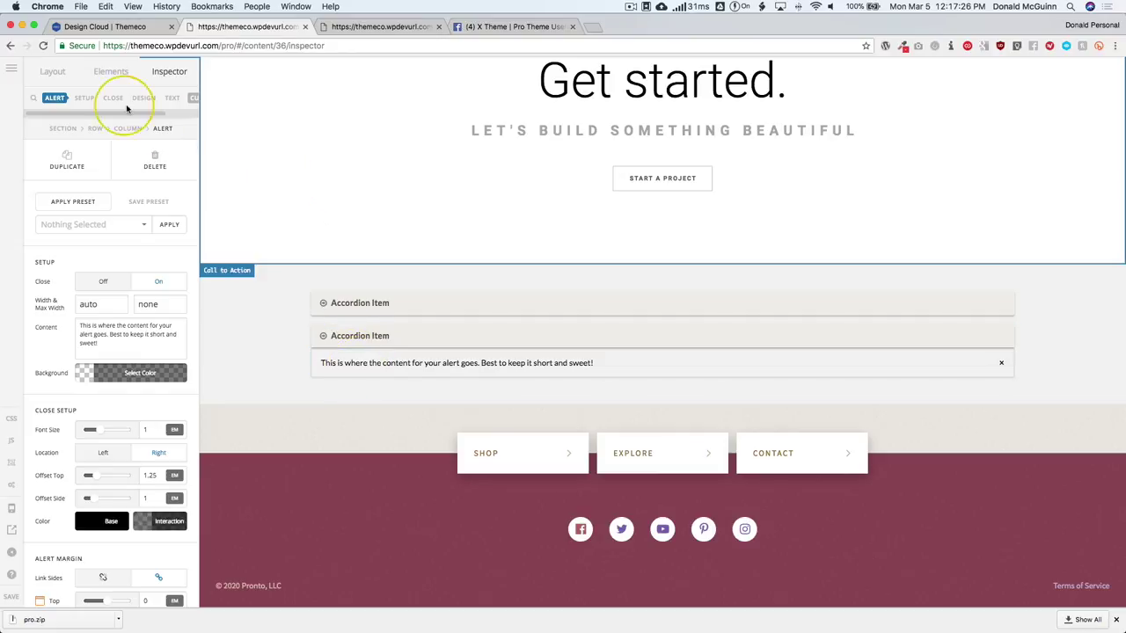
- Apply the Organic: Alert preset to the new alert without replacing its content
left_click(84, 225)
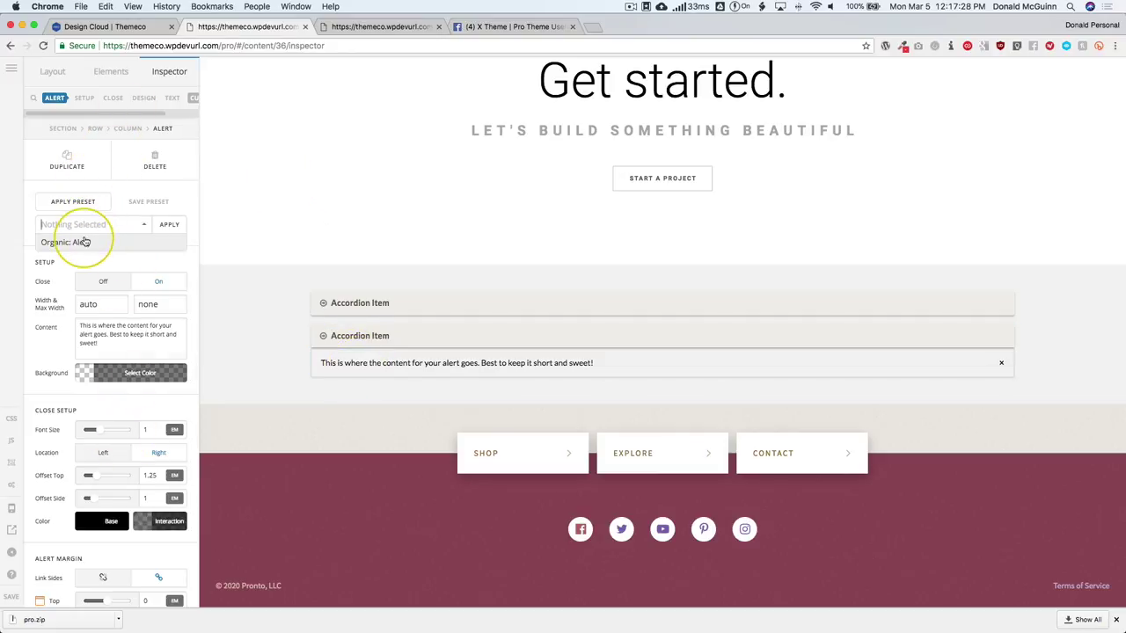
left_click(56, 244)
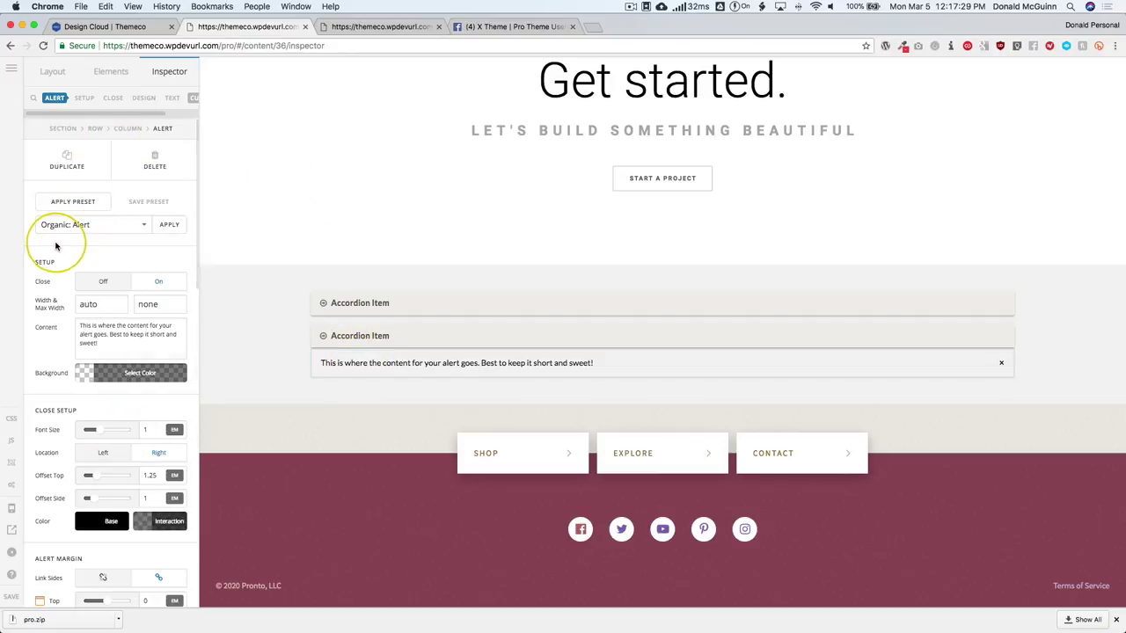
left_click(167, 226)
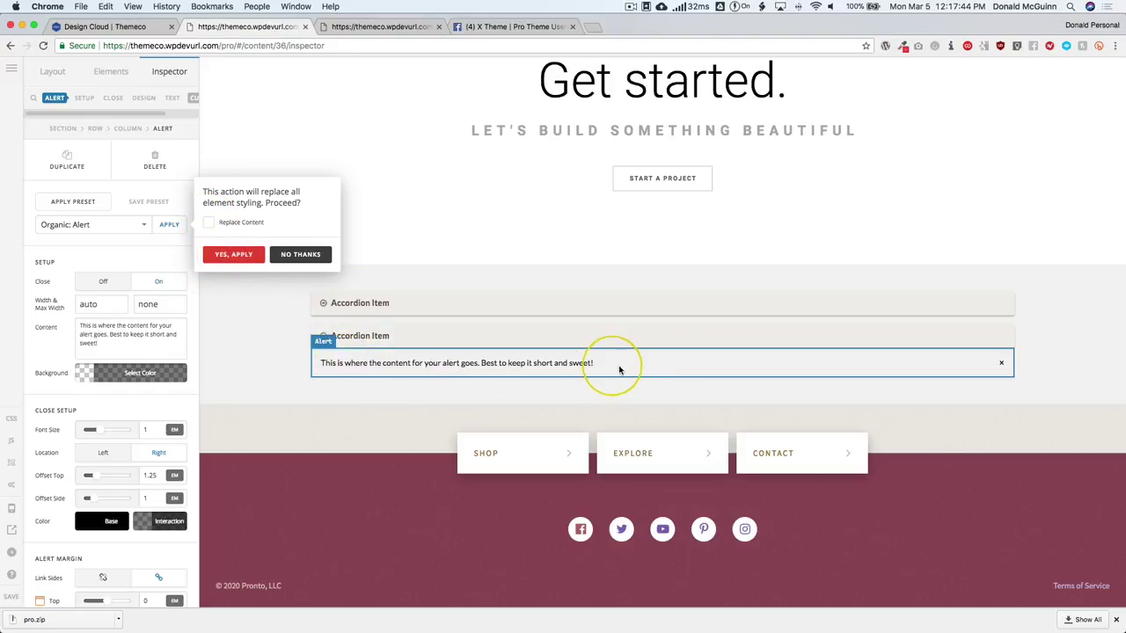
left_click(234, 255)
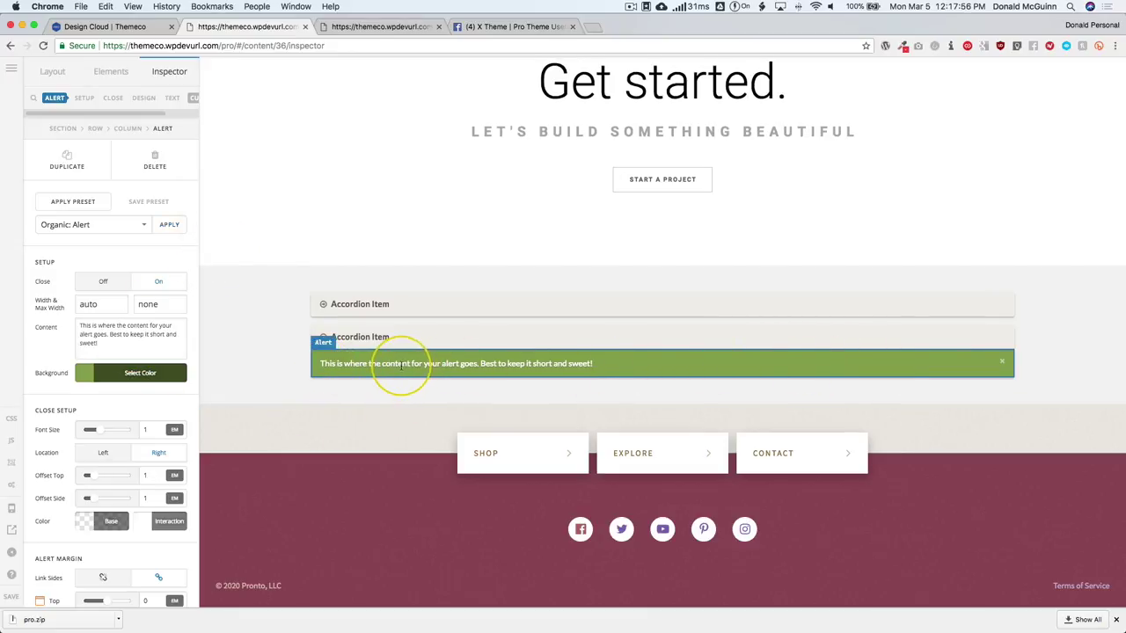
- Replace the alert's content with "This is some new content."
left_click(134, 339)
key("super+a")
type("This")
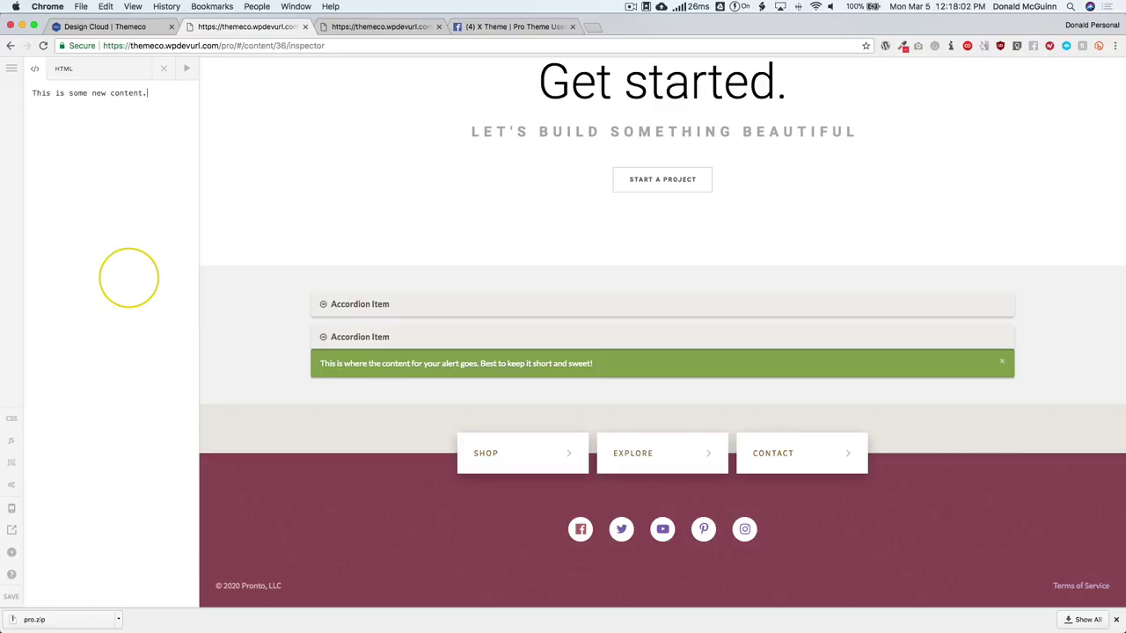
left_click(164, 69)
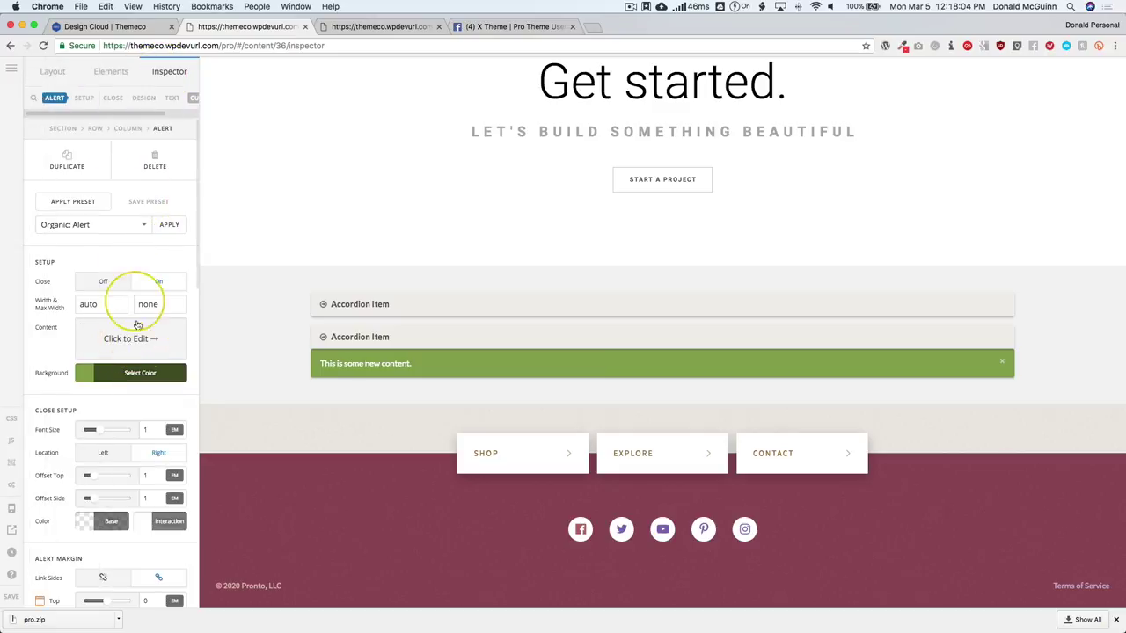
- Reapply the Organic: Alert preset to the alert with Replace Content enabled, and save the page
left_click(169, 225)
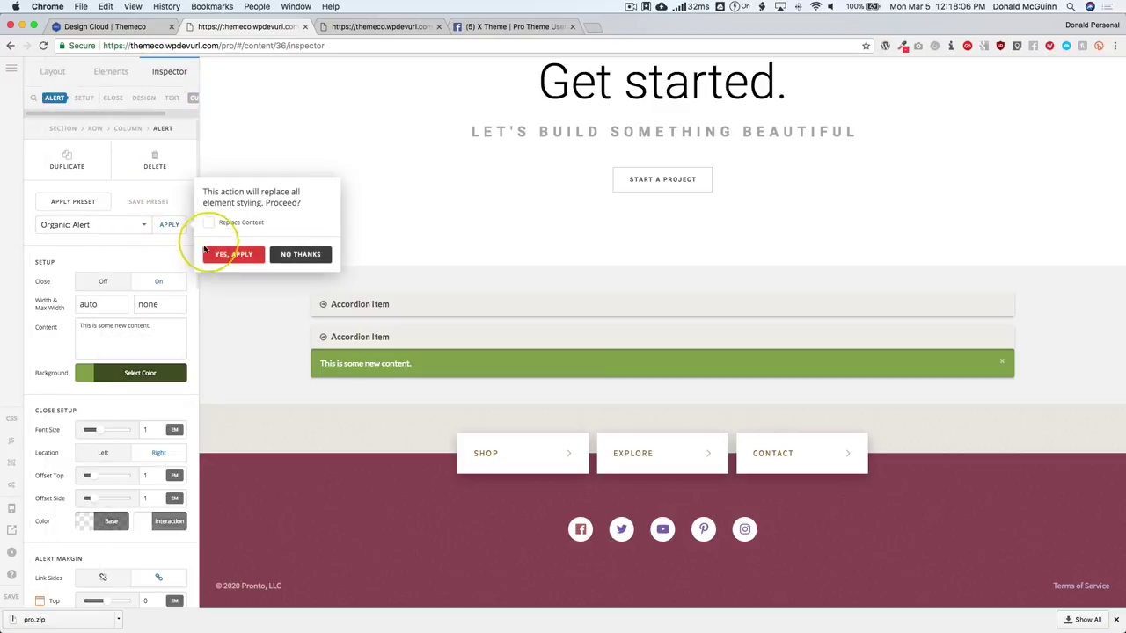
left_click(208, 222)
left_click(235, 254)
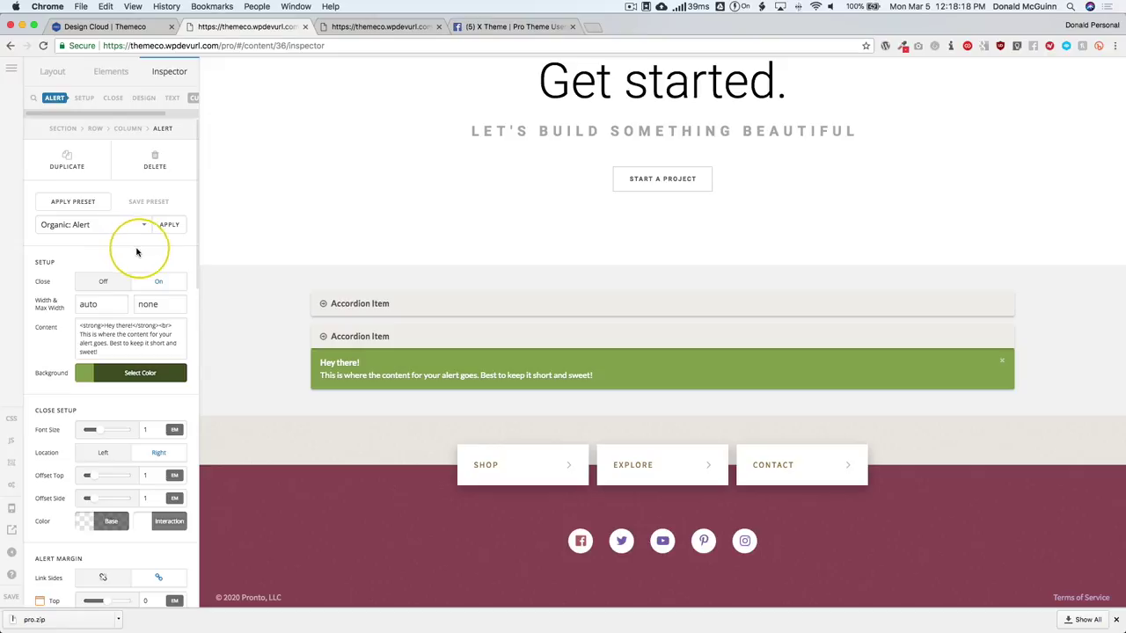
left_click(171, 225)
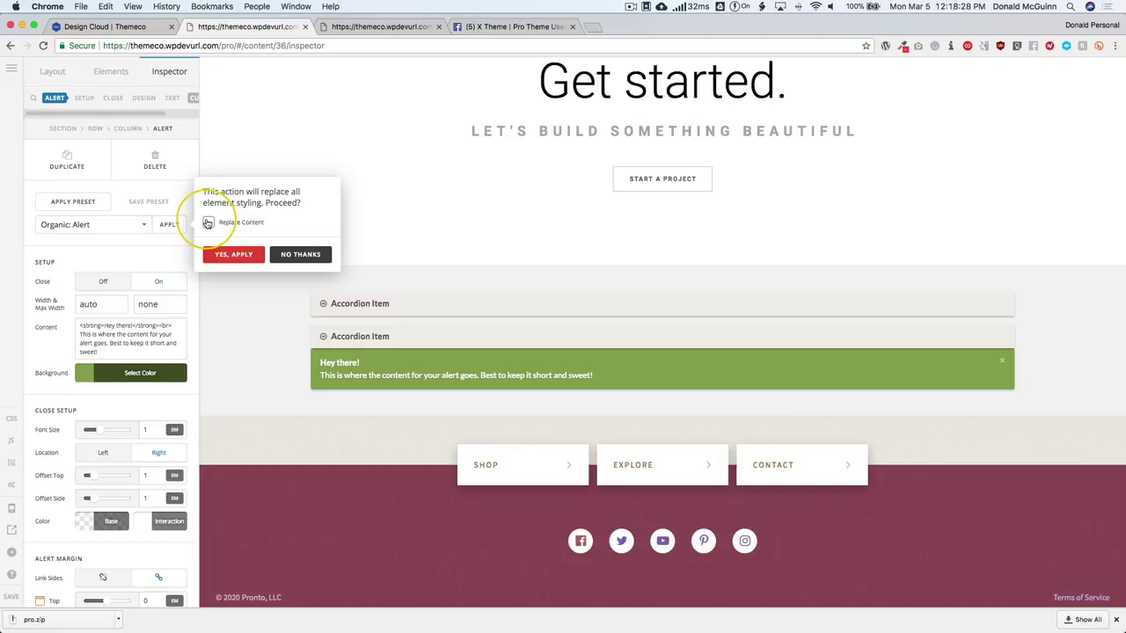
left_click(130, 245)
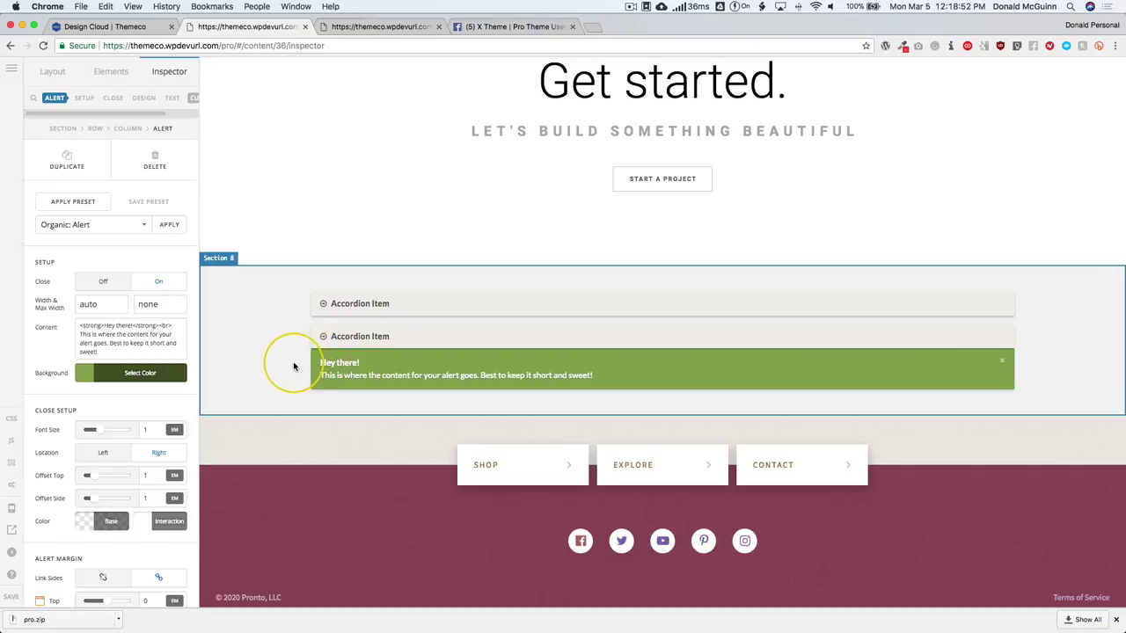
scroll(290, 440, "down", 1)
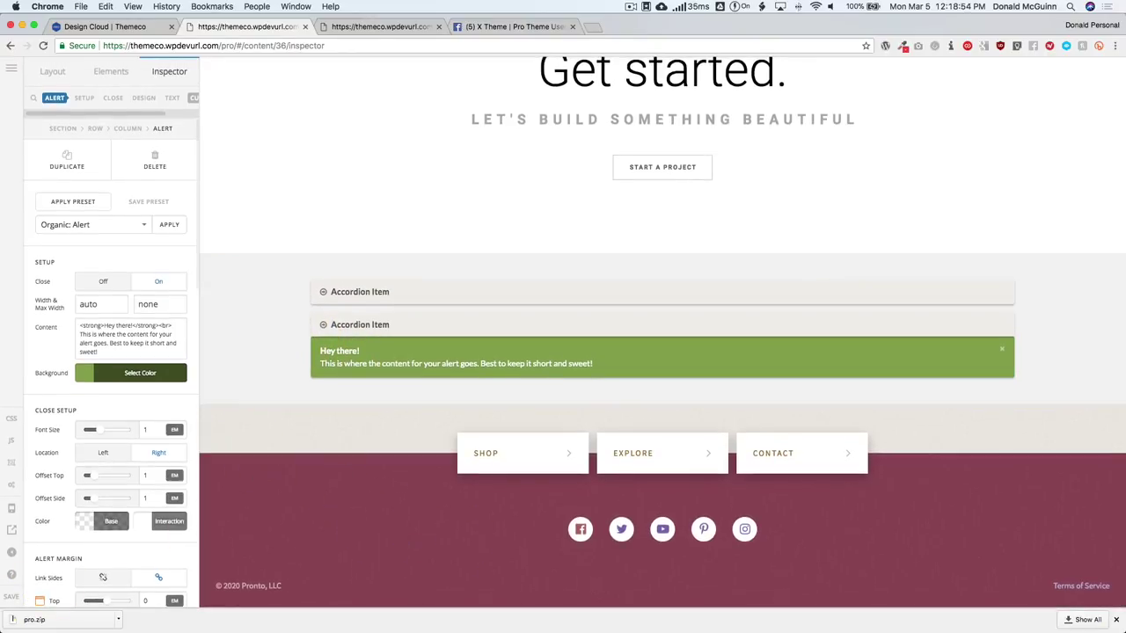
left_click(7, 599)
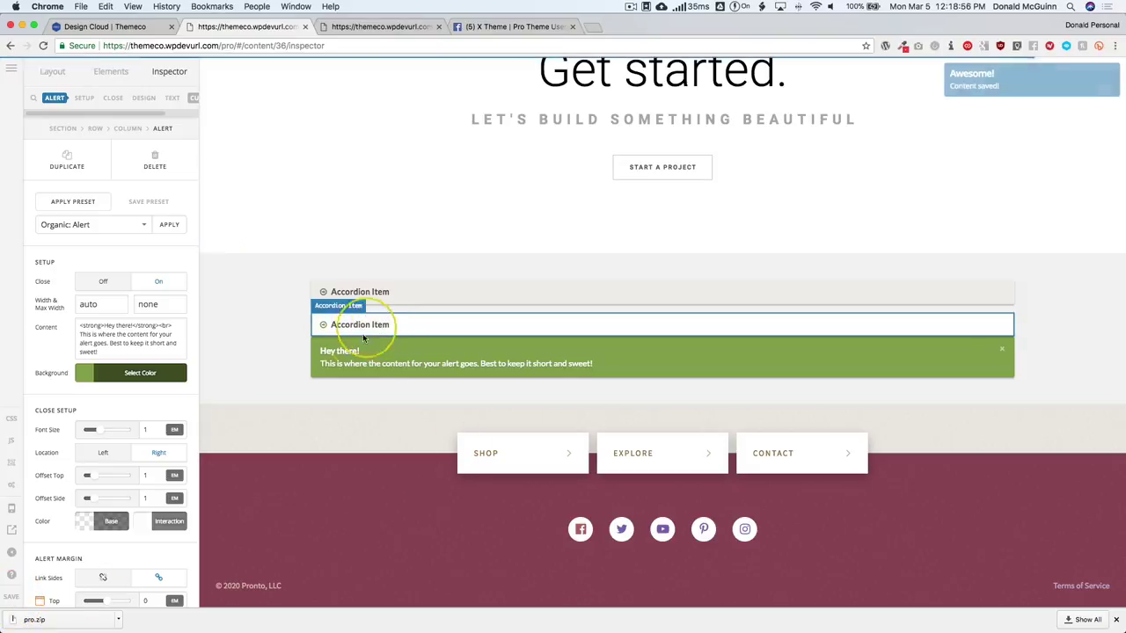
- Go to the Template Manager and delete all installed templates and presets
left_click(11, 71)
left_click(68, 173)
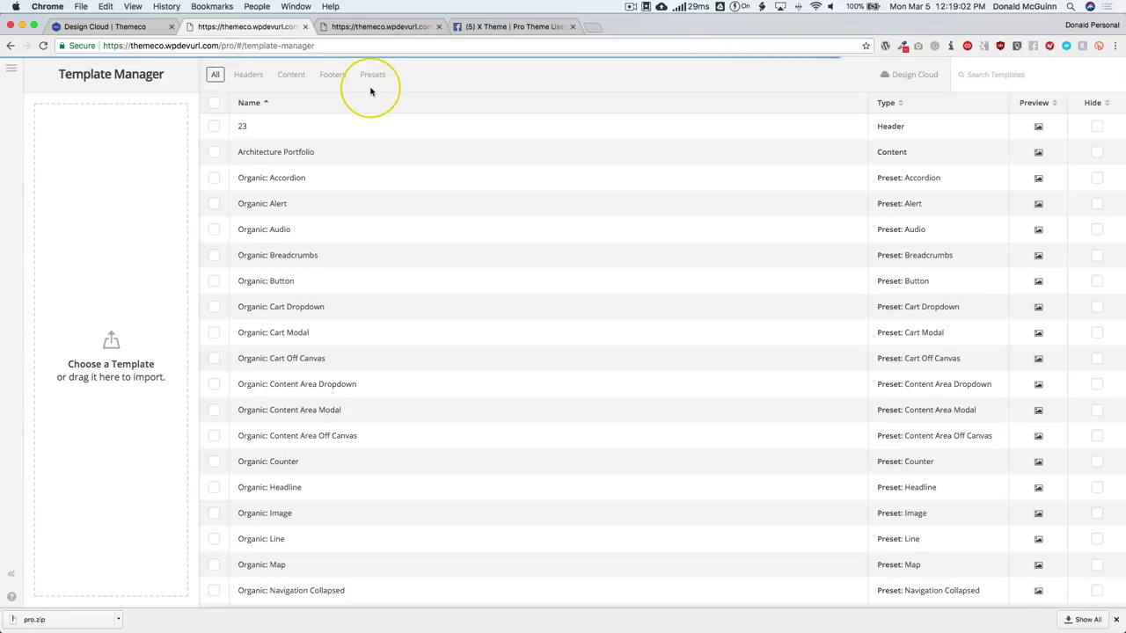
left_click(214, 103)
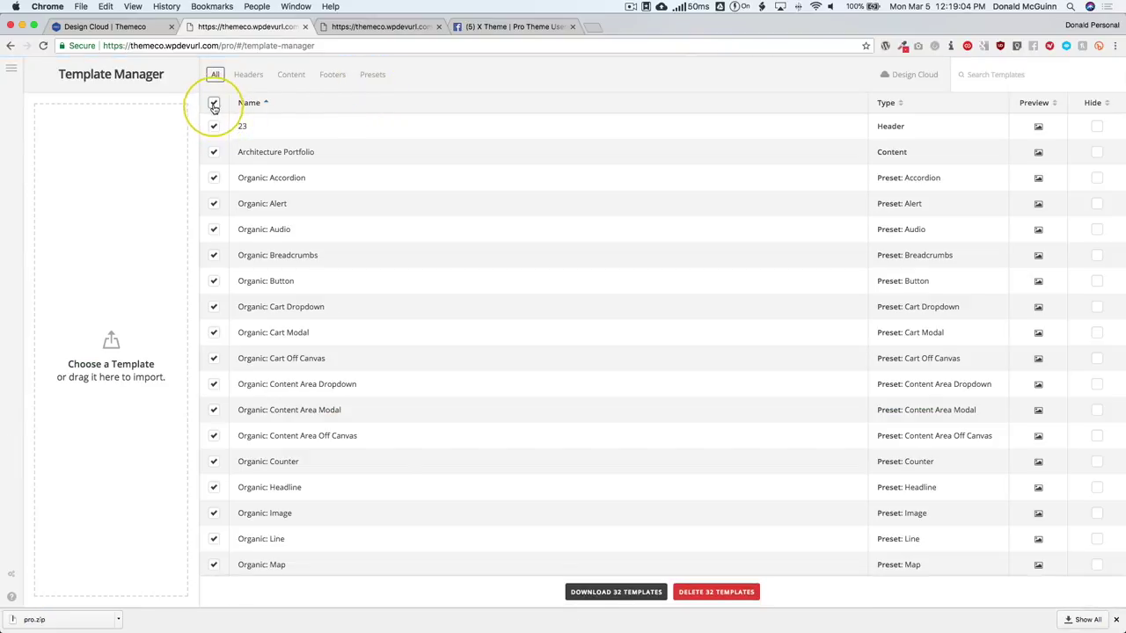
left_click(714, 593)
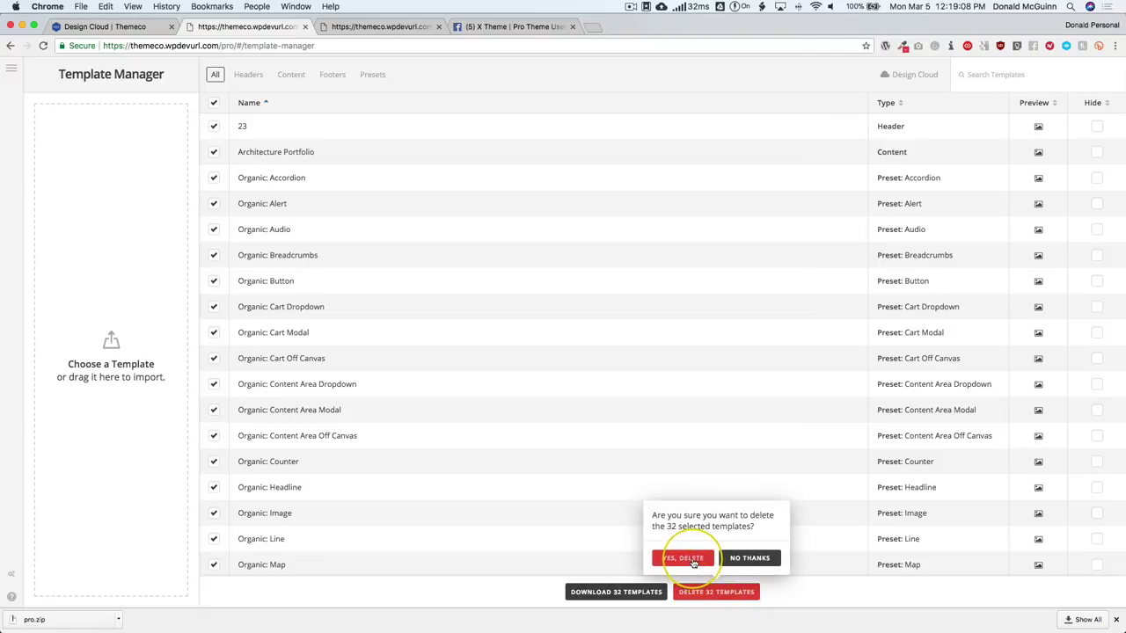
left_click(692, 560)
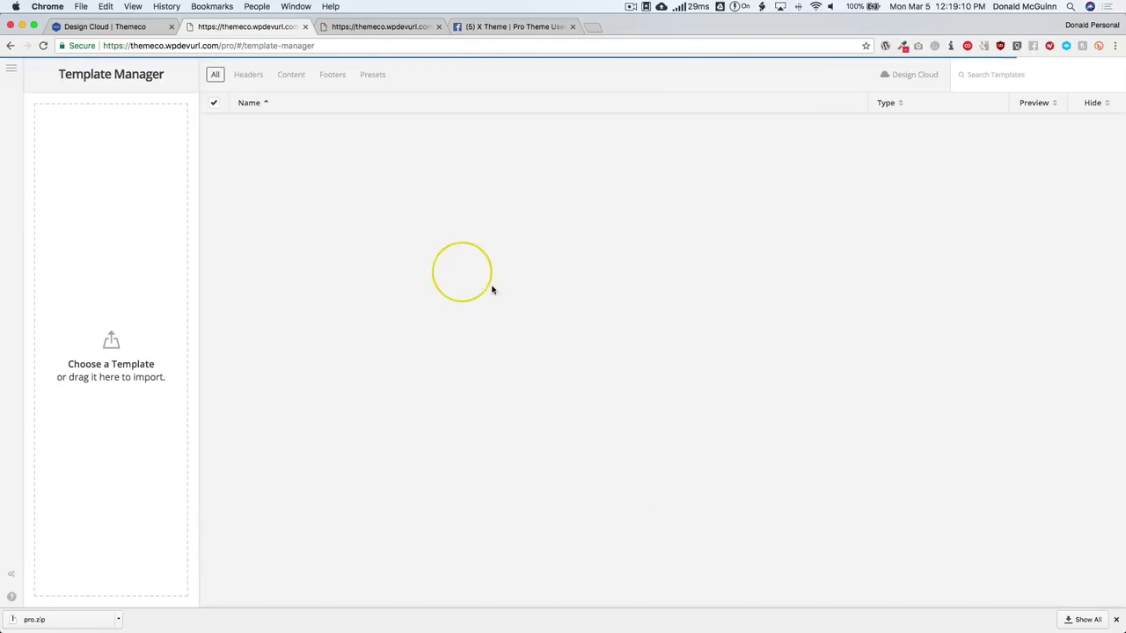
- Open the Headers area and preview the Global header to check it after the template deletion
left_click(11, 68)
left_click(79, 82)
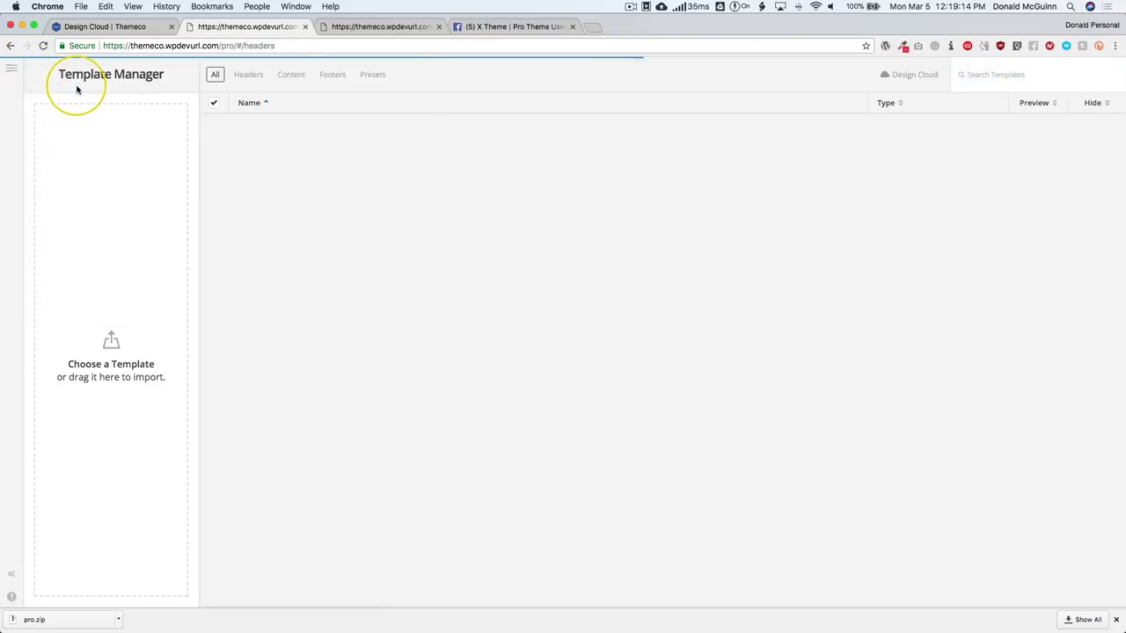
left_click(267, 493)
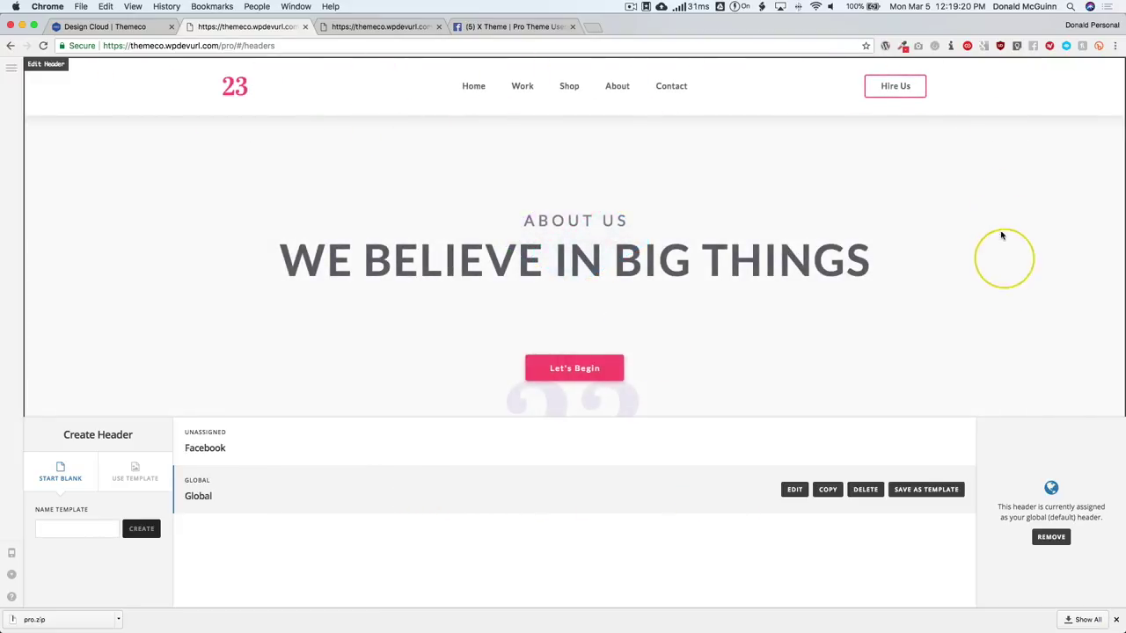
- Switch to the Footers area and preview the Global footer
left_click(12, 68)
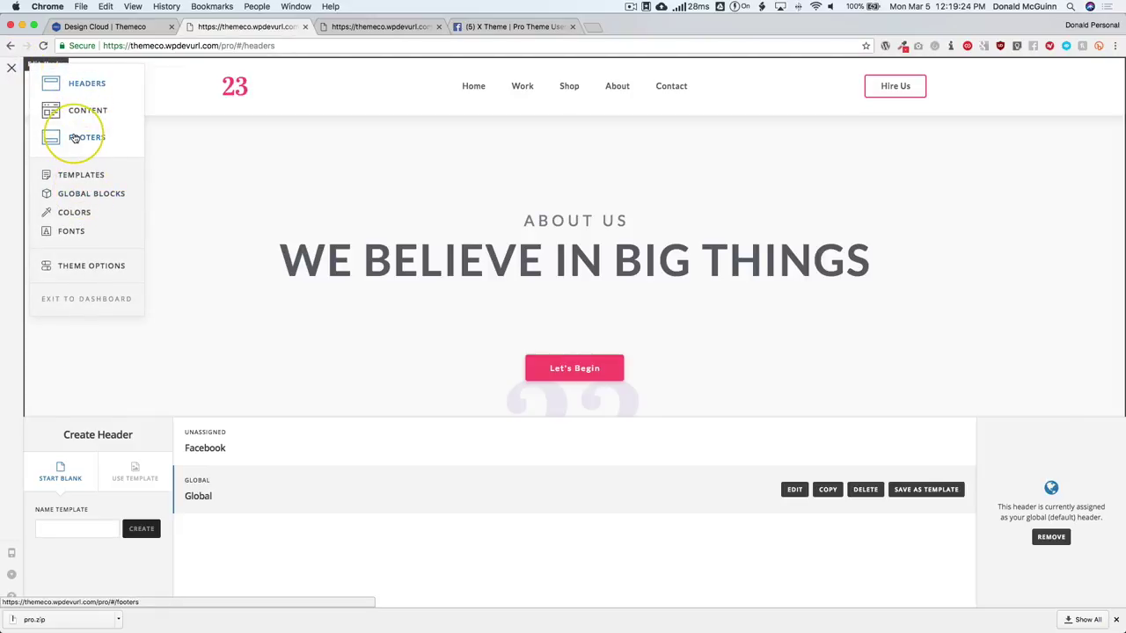
left_click(85, 138)
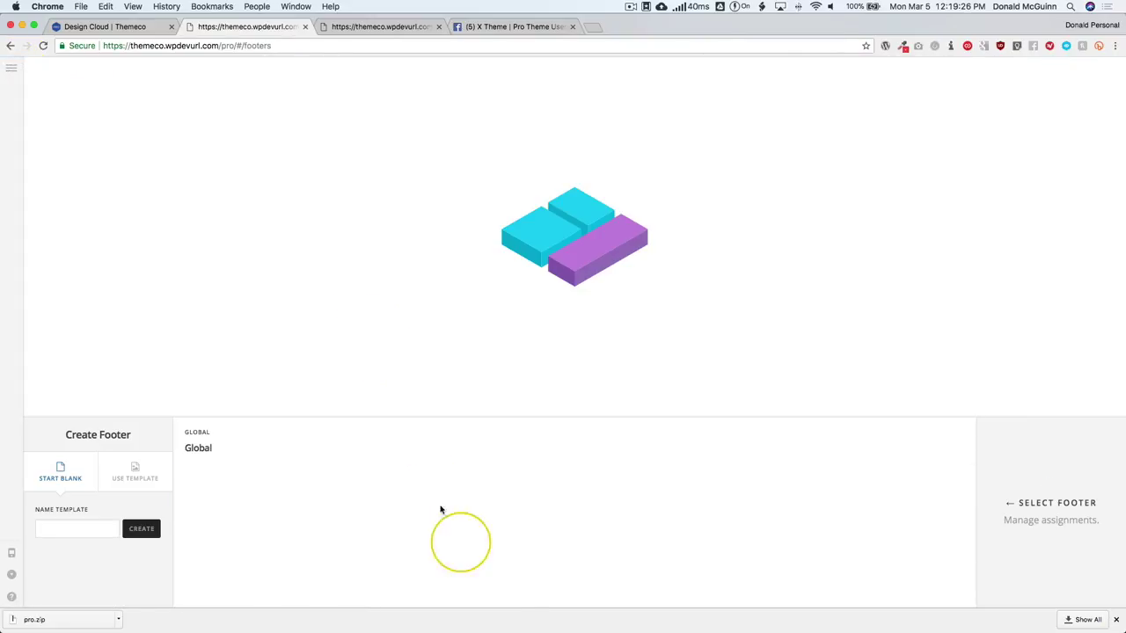
left_click(519, 431)
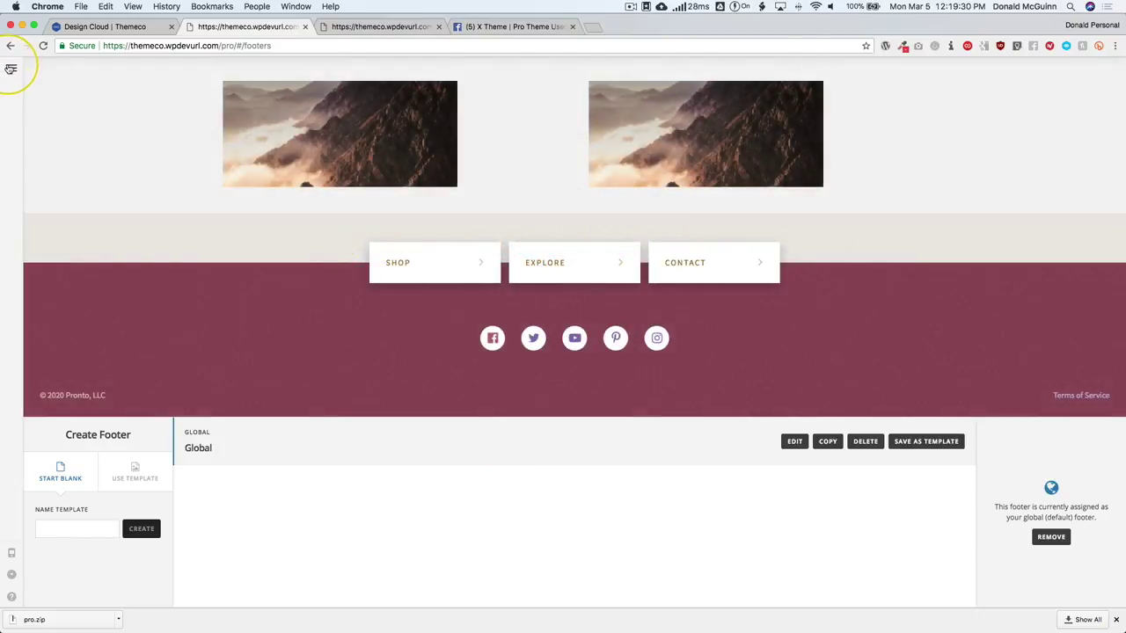
- Open the Template page from Content for editing and examine its sections down to the footer
left_click(11, 68)
left_click(91, 114)
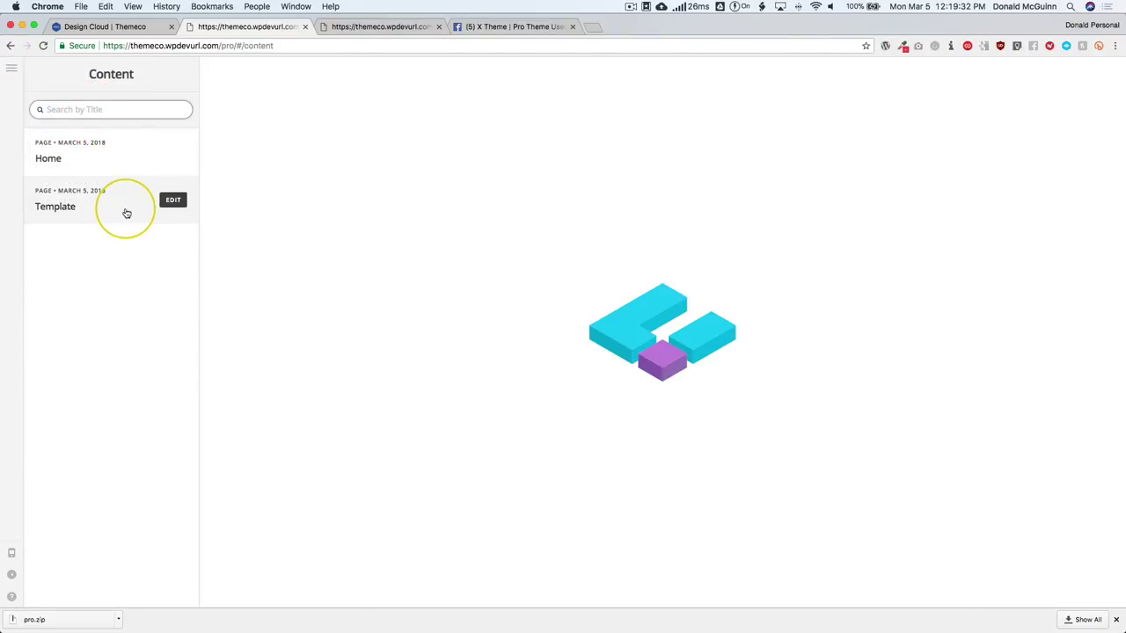
left_click(170, 203)
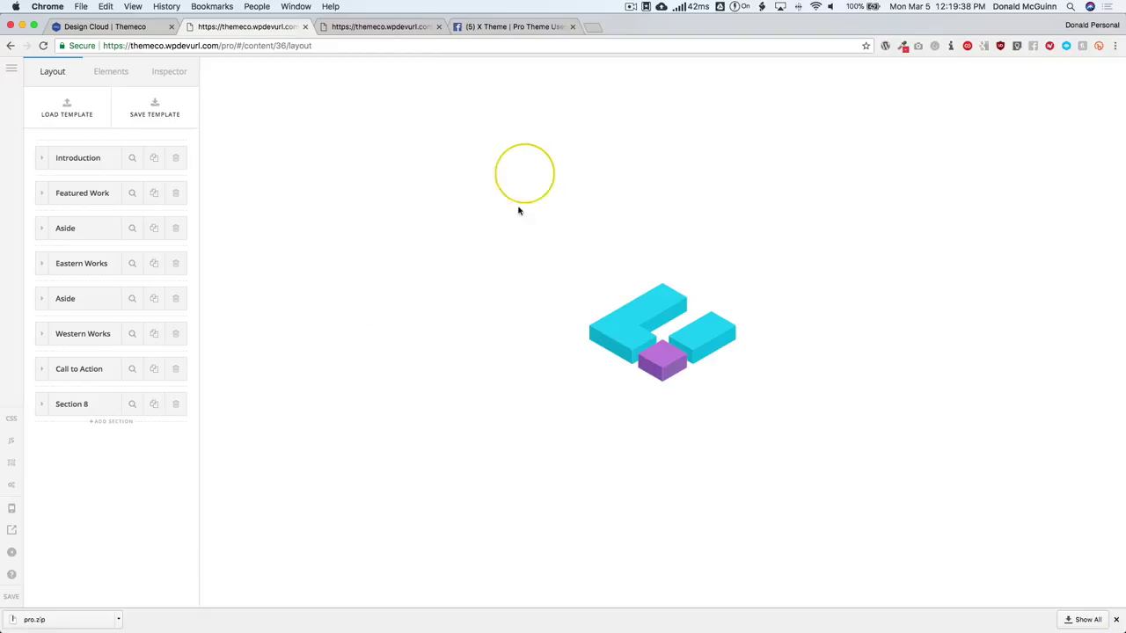
scroll(456, 228, "down", 5)
scroll(456, 231, "down", 15)
scroll(456, 231, "down", 15)
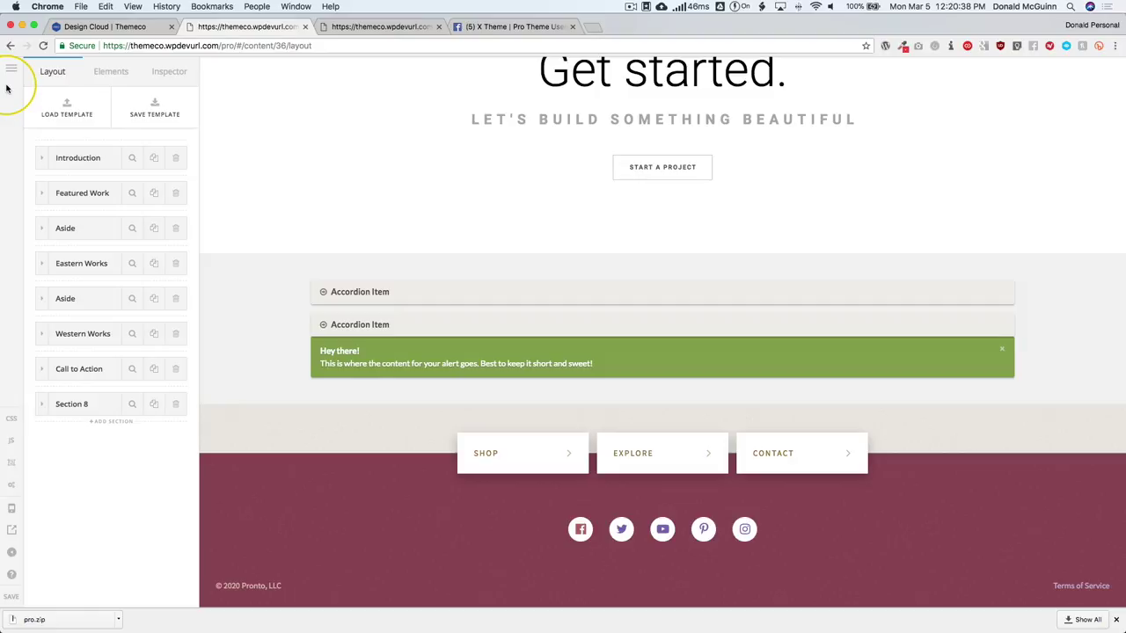
- Bring up the navigation to the other builder areas, including Templates and Theme Options
left_click(12, 70)
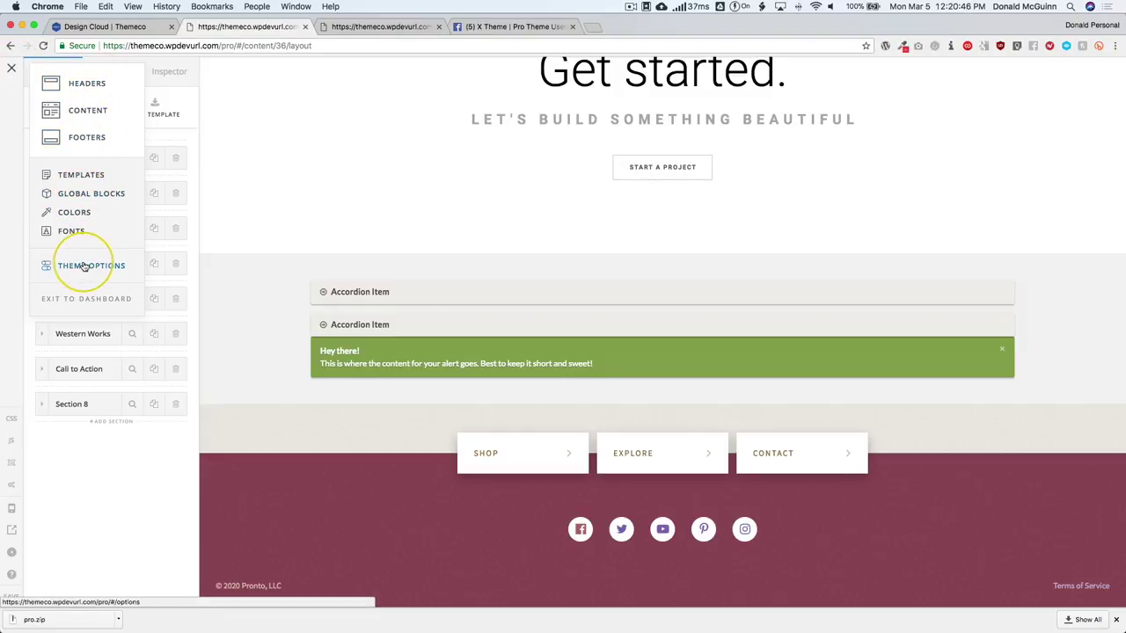
- Exit the page builder to the WordPress dashboard and open the Settings page of the Pro theme
left_click(76, 299)
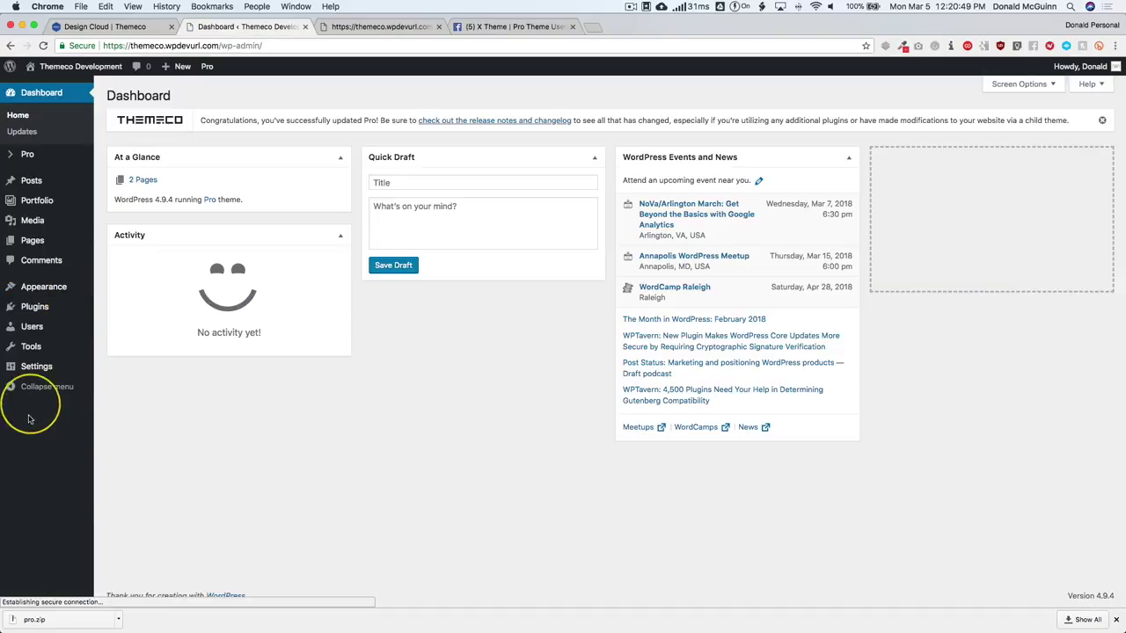
mouse_move(35, 374)
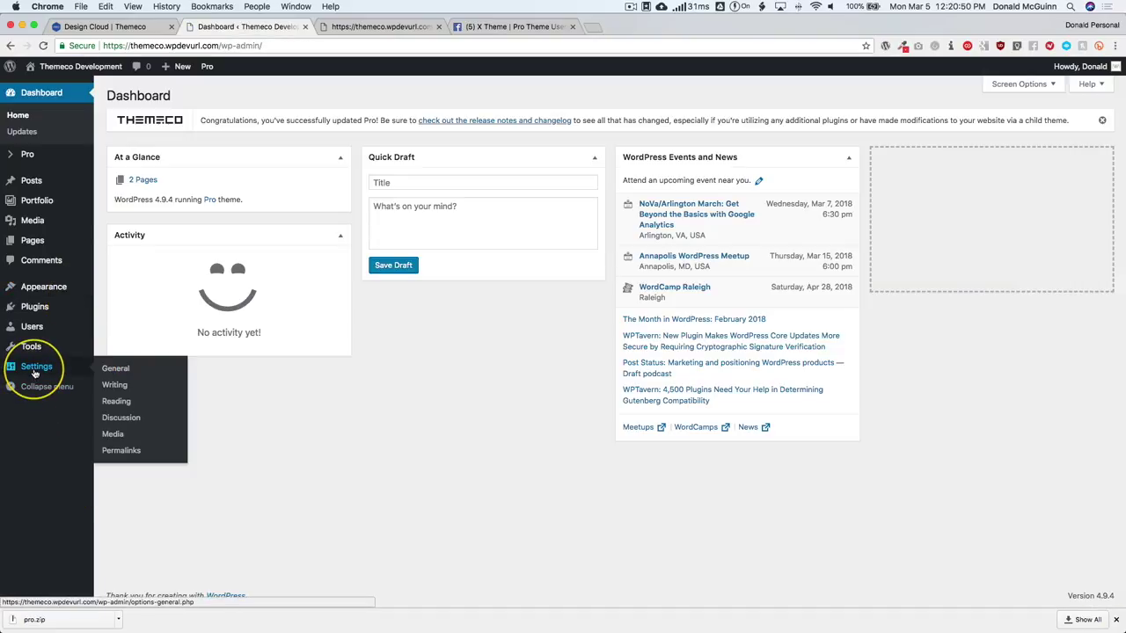
mouse_move(88, 154)
left_click(114, 174)
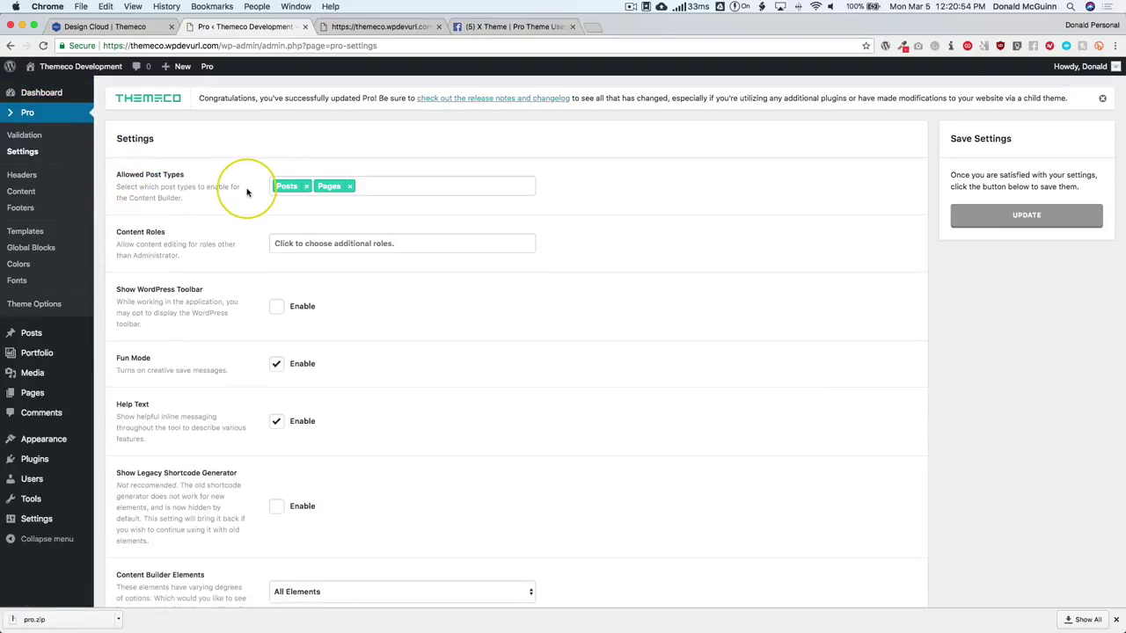
- Review the Pro settings, including Content Roles, Content Builder Elements, Custom Path and Clear Style Cache
scroll(247, 192, "down", 2)
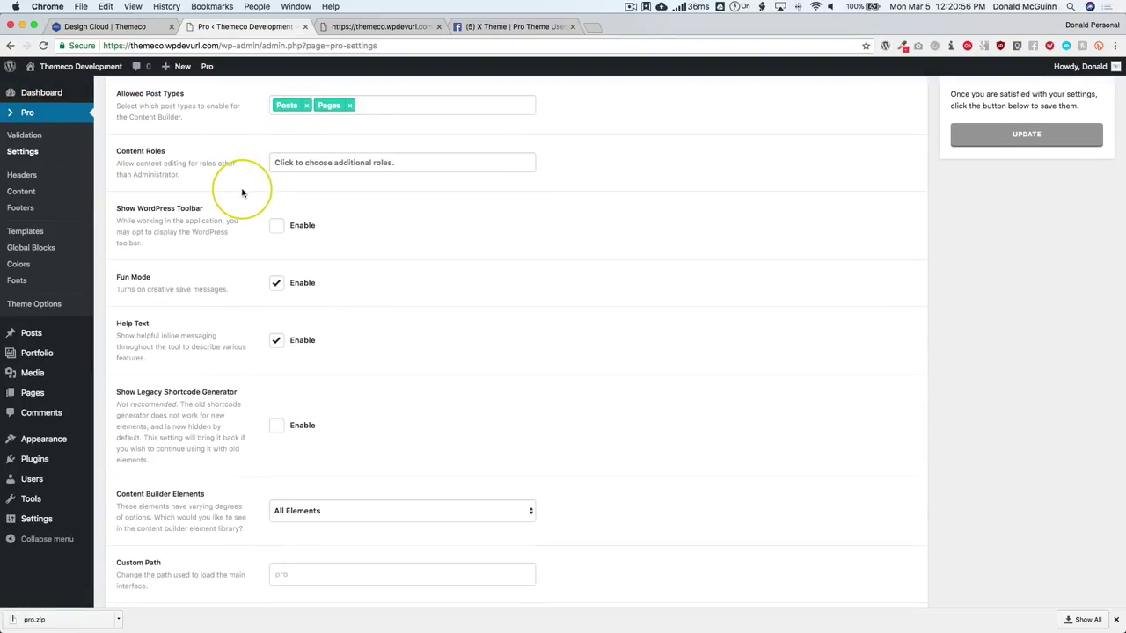
left_click_drag(119, 166, 236, 176)
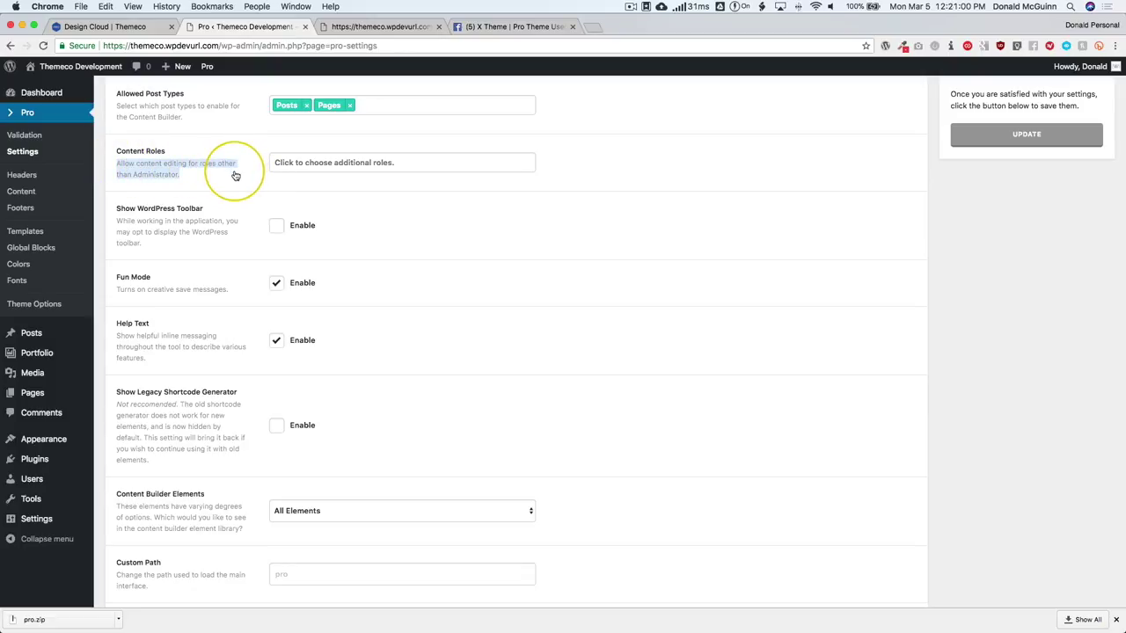
scroll(236, 176, "down", 5)
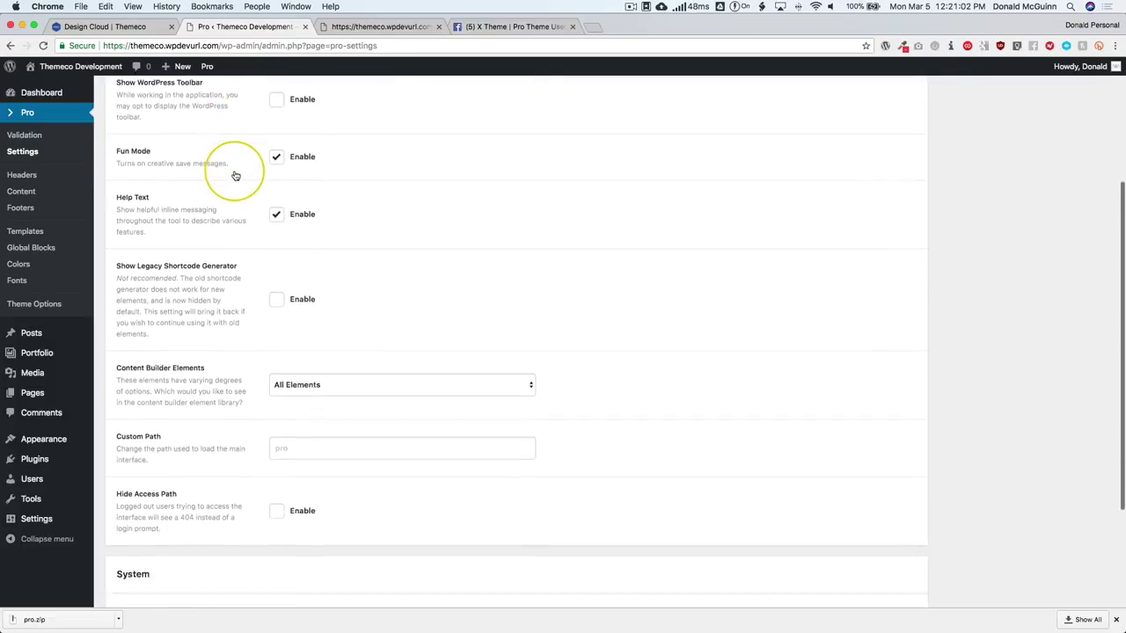
scroll(236, 176, "down", 2)
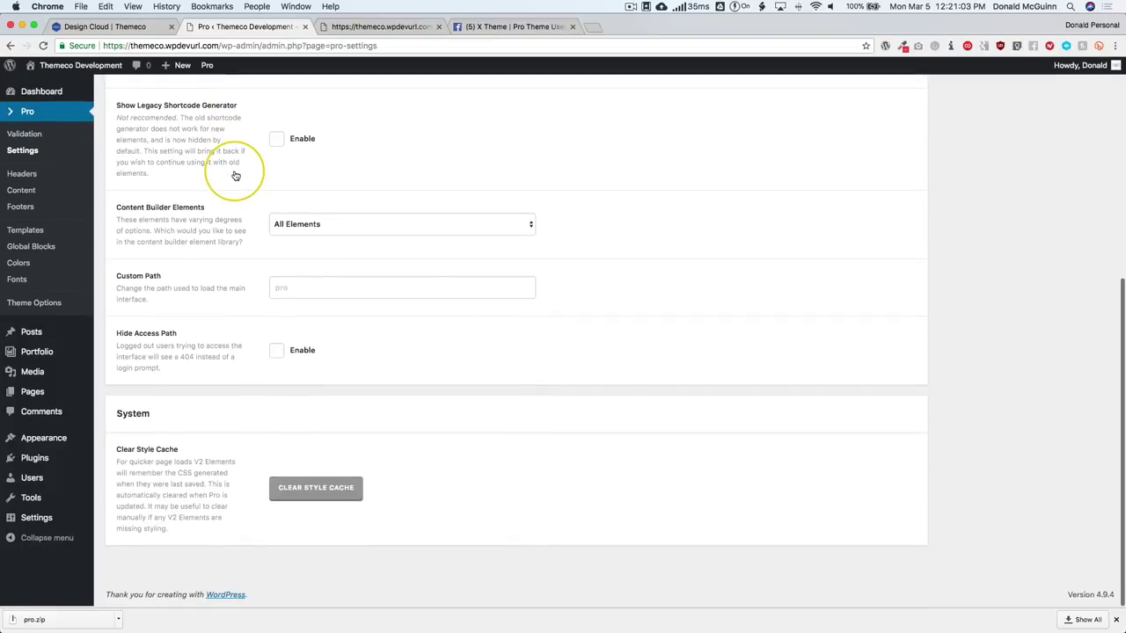
left_click(291, 224)
left_click(255, 192)
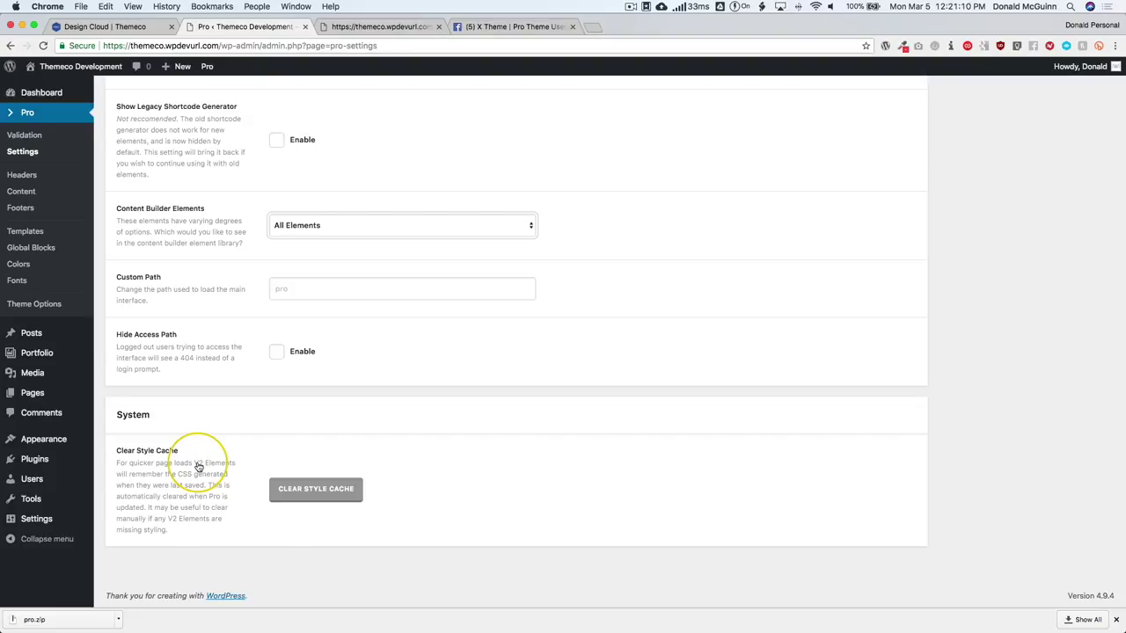
left_click(221, 284)
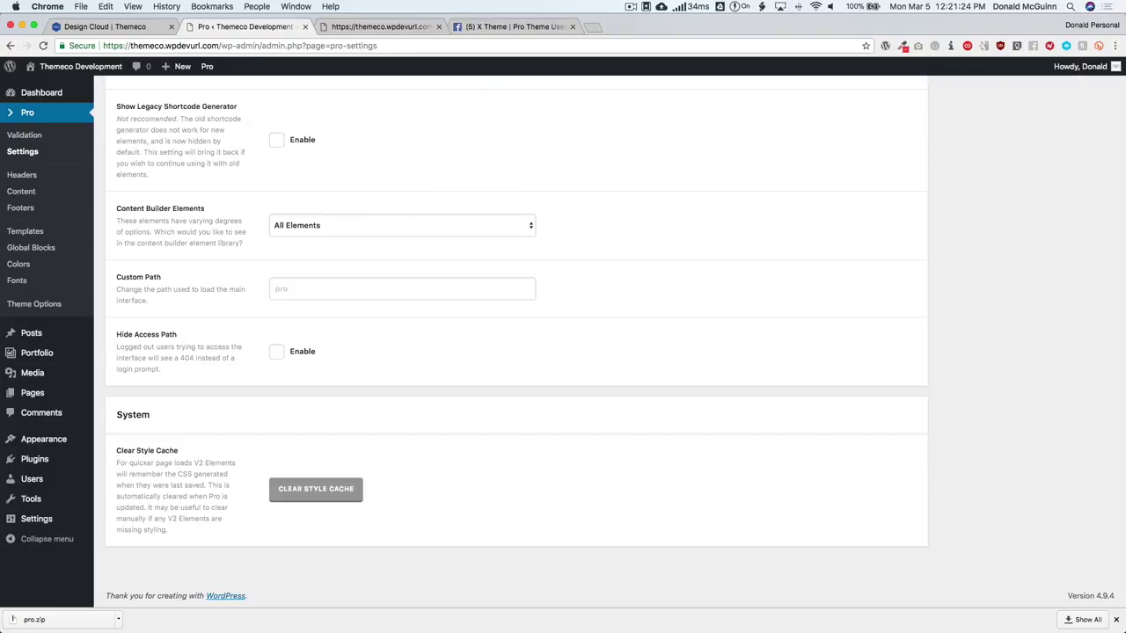
scroll(475, 145, "up", 5)
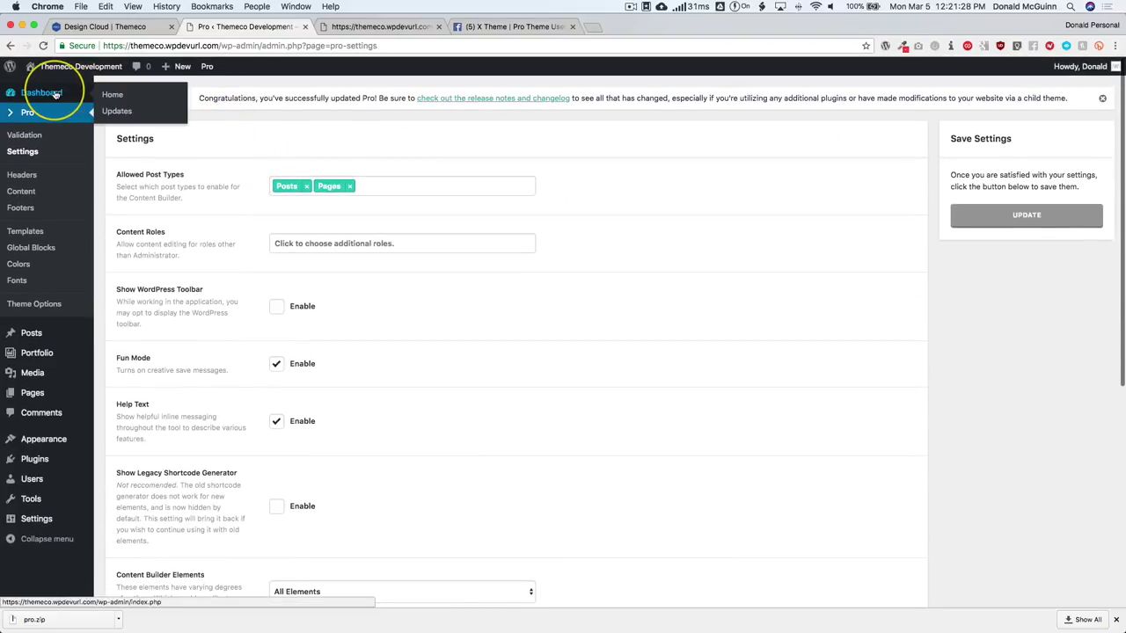
- Return to the WordPress dashboard and open Pro's Template Manager
left_click(55, 94)
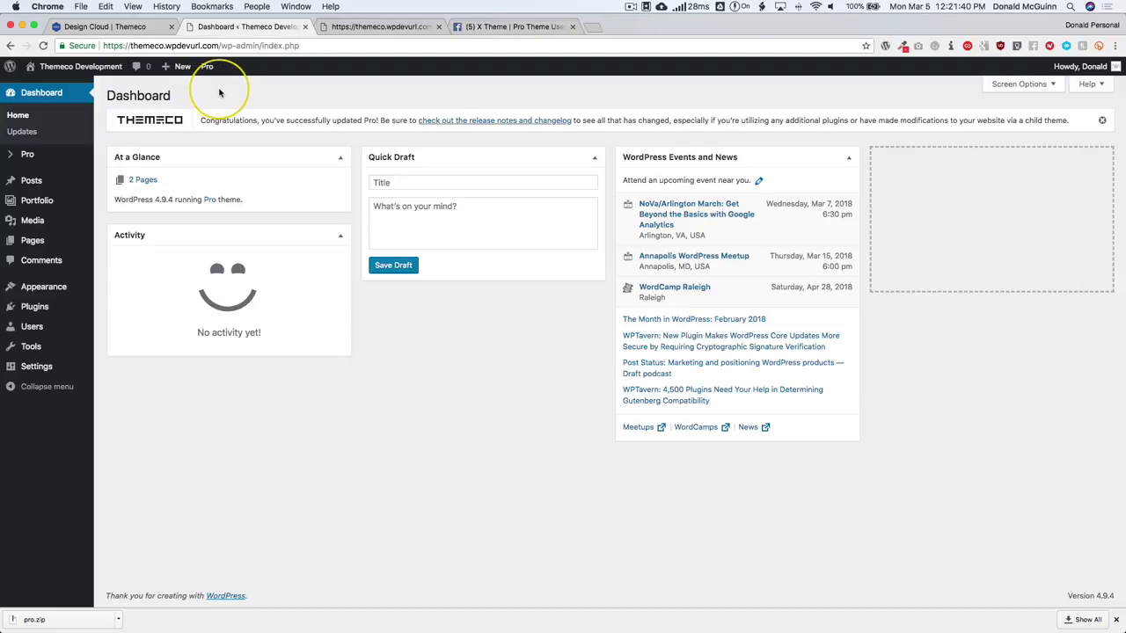
mouse_move(208, 66)
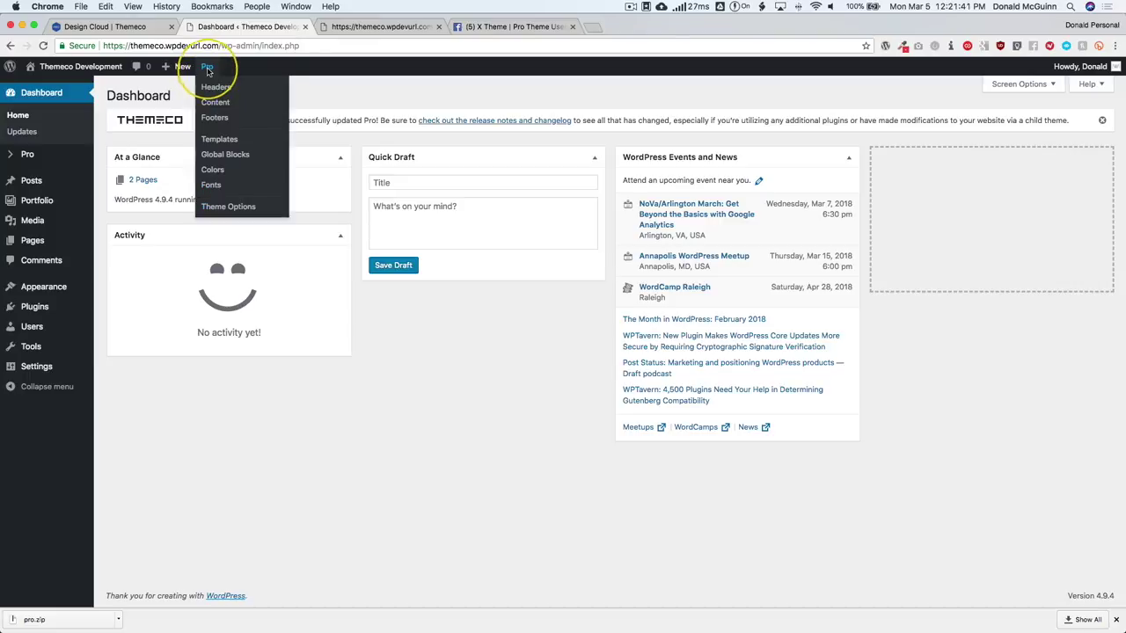
left_click(215, 143)
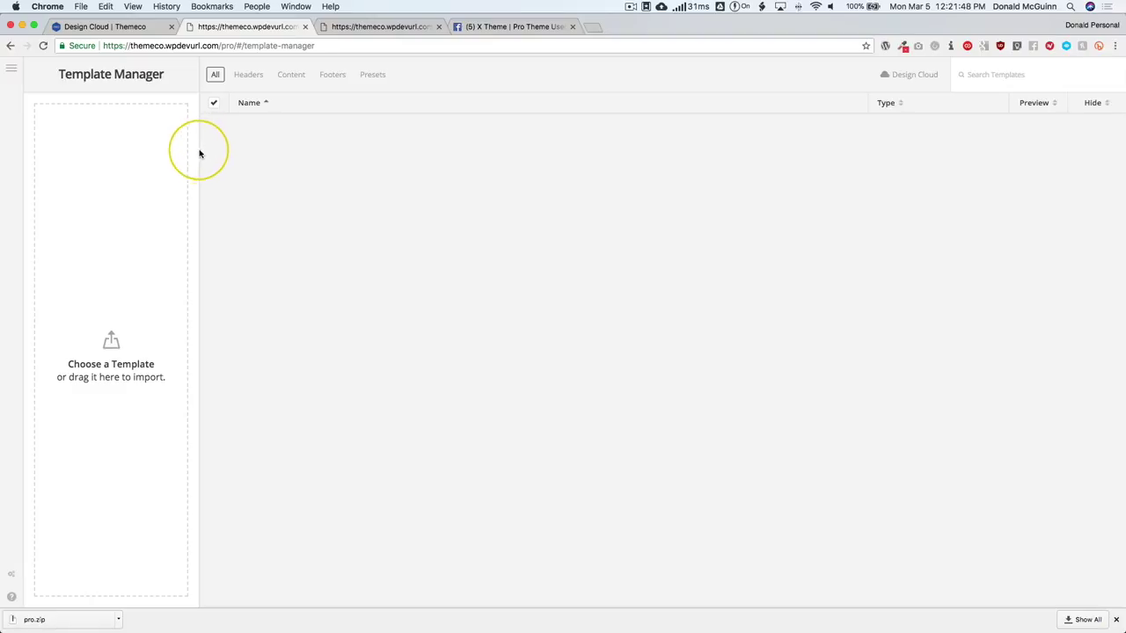
- Open the Design Cloud from the Template Manager and browse its header, content, footer and preset templates
left_click(895, 76)
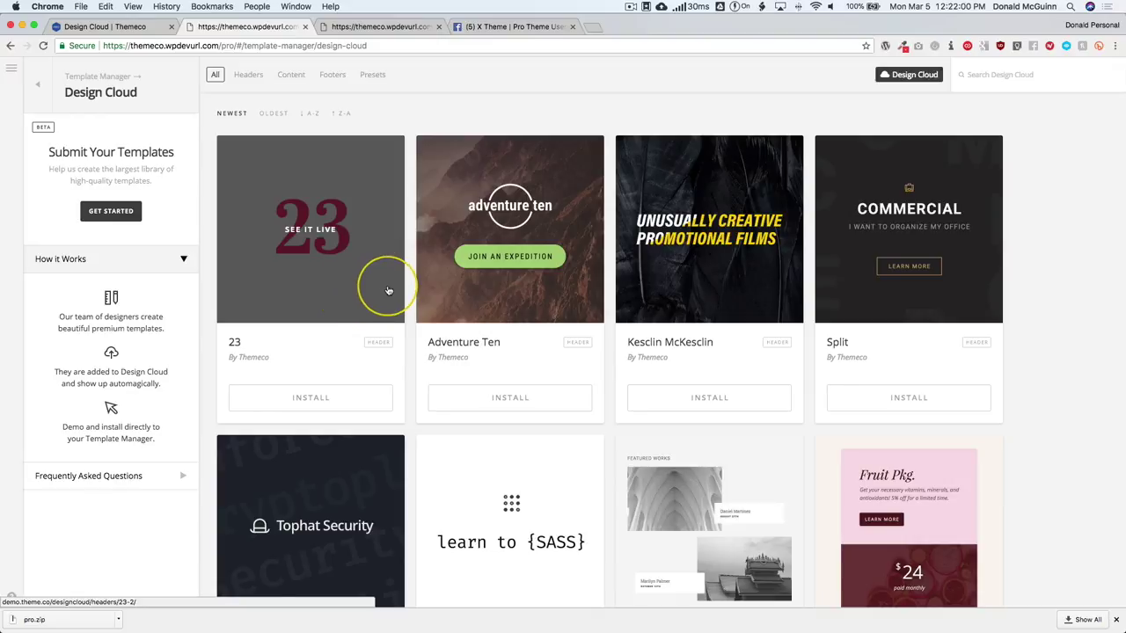
scroll(408, 276, "down", 4)
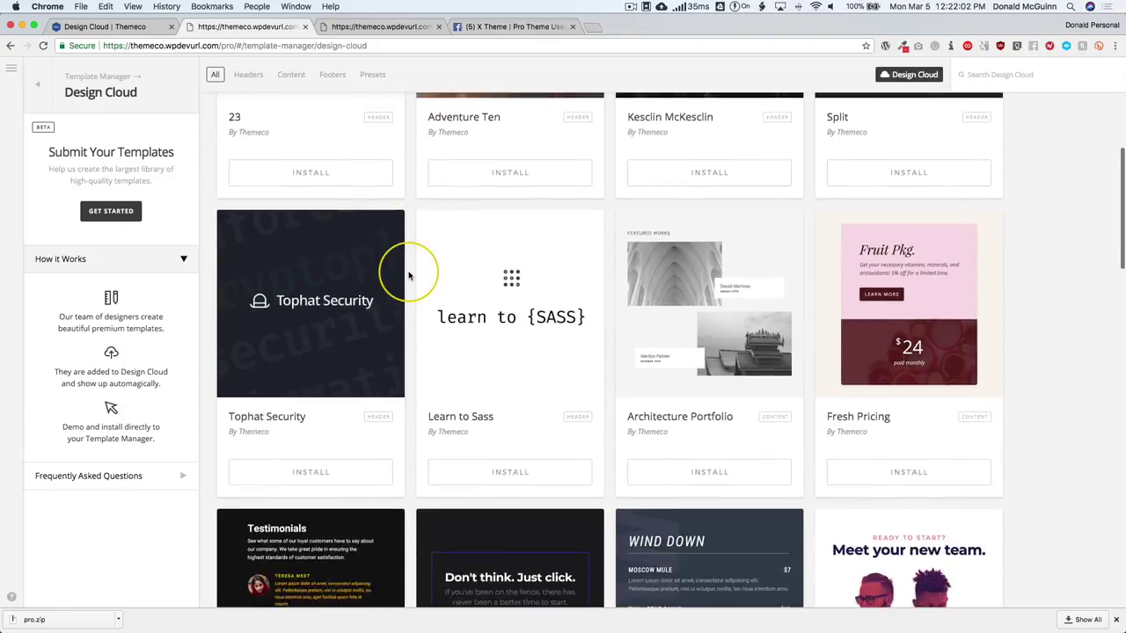
scroll(405, 282, "down", 5)
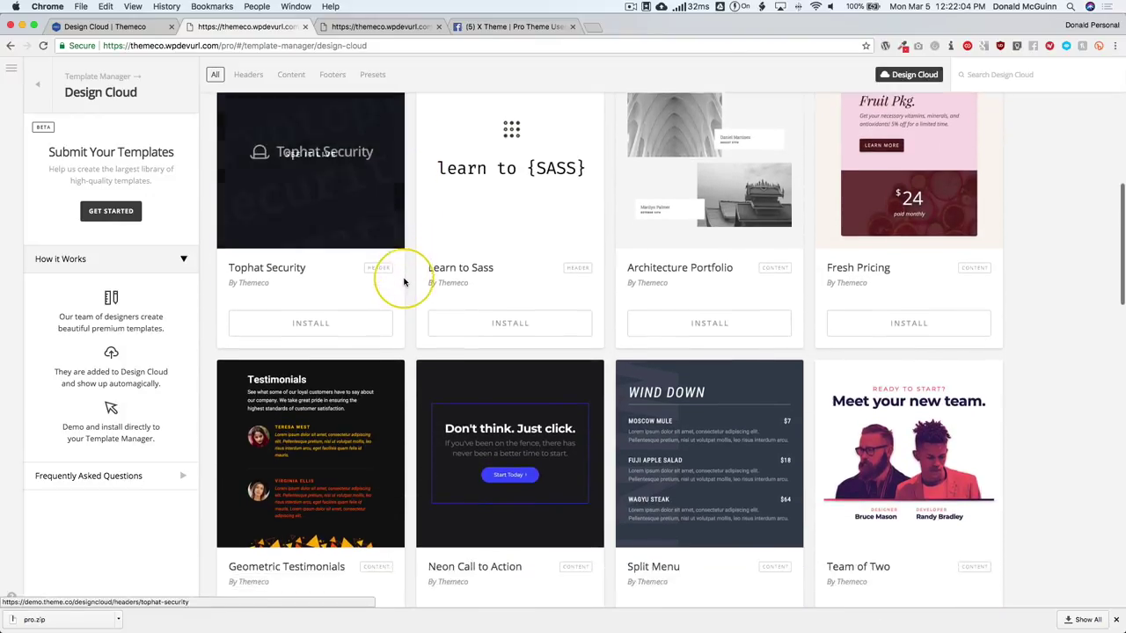
scroll(410, 282, "down", 1)
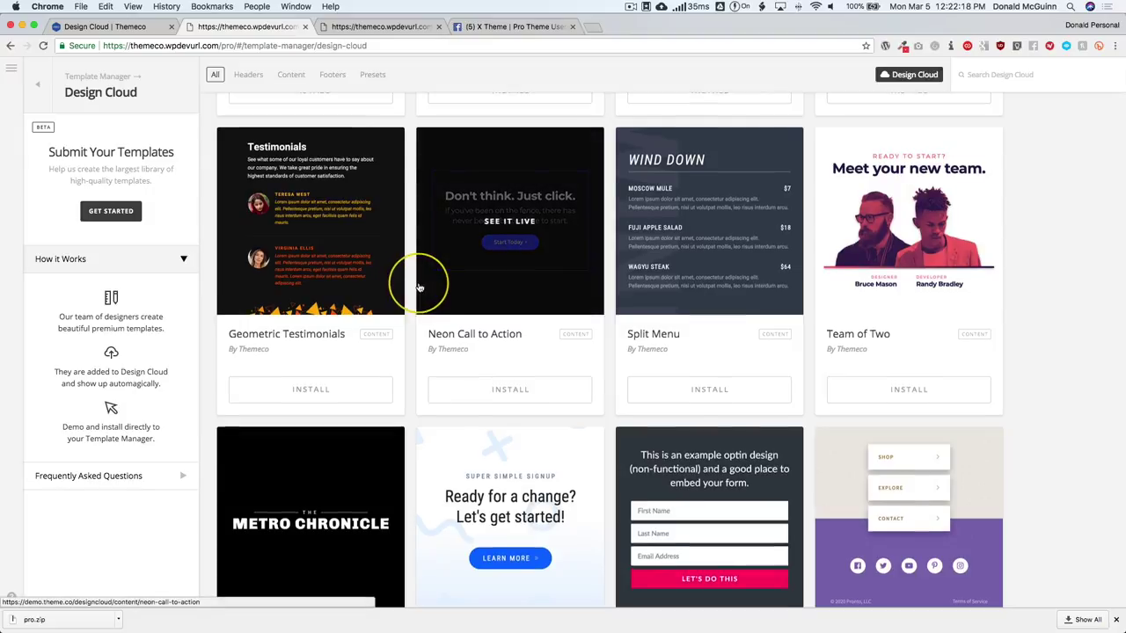
scroll(407, 282, "up", 5)
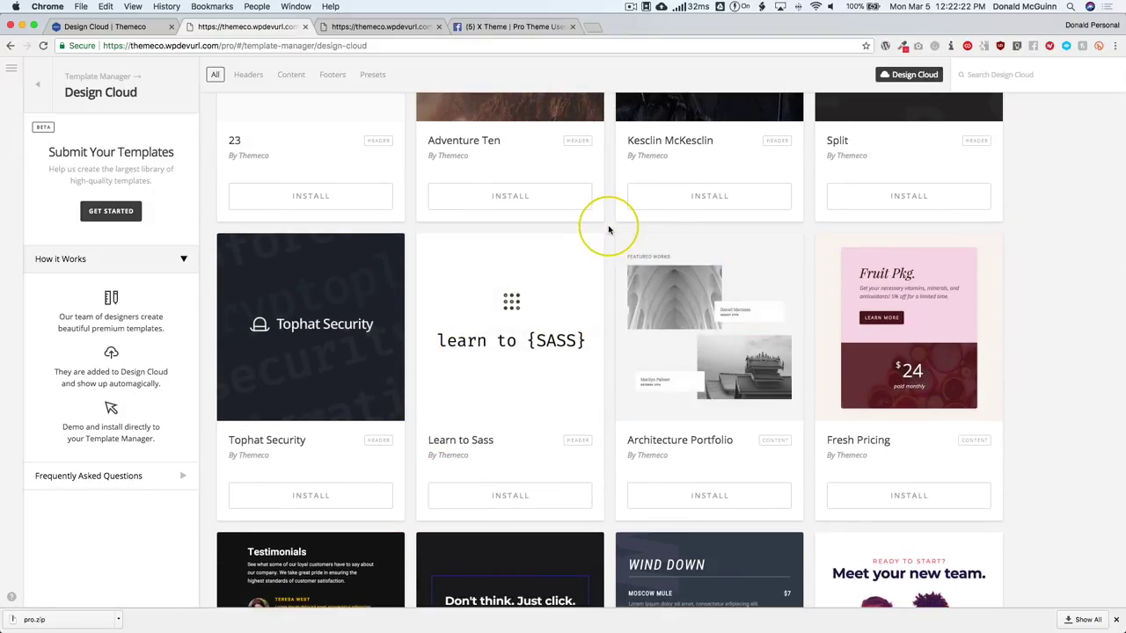
scroll(609, 230, "down", 6)
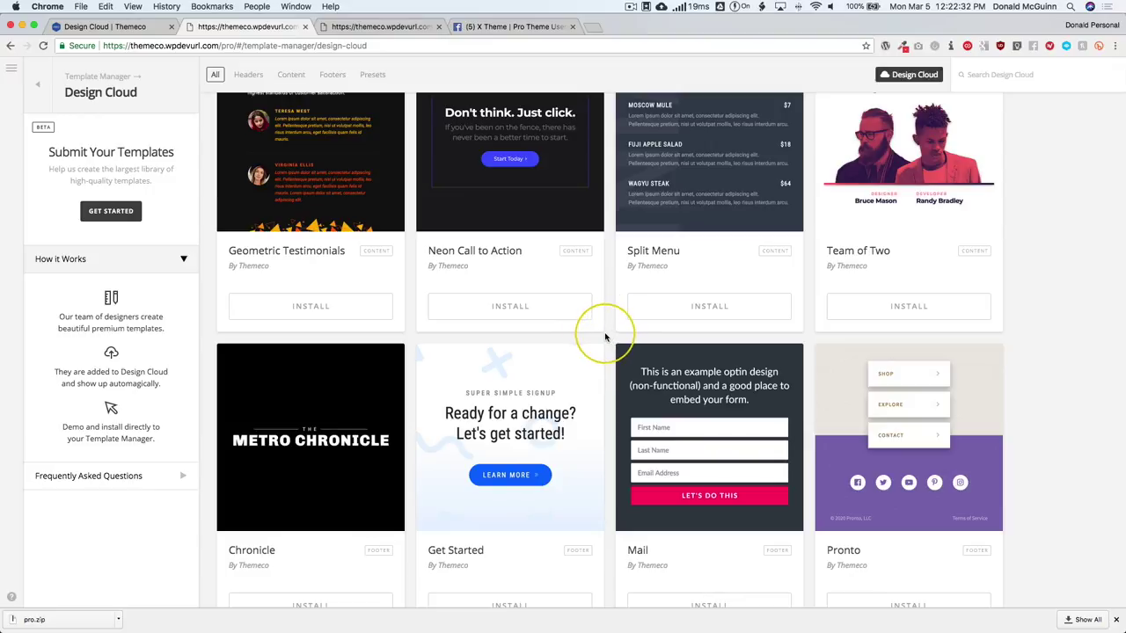
scroll(607, 337, "down", 10)
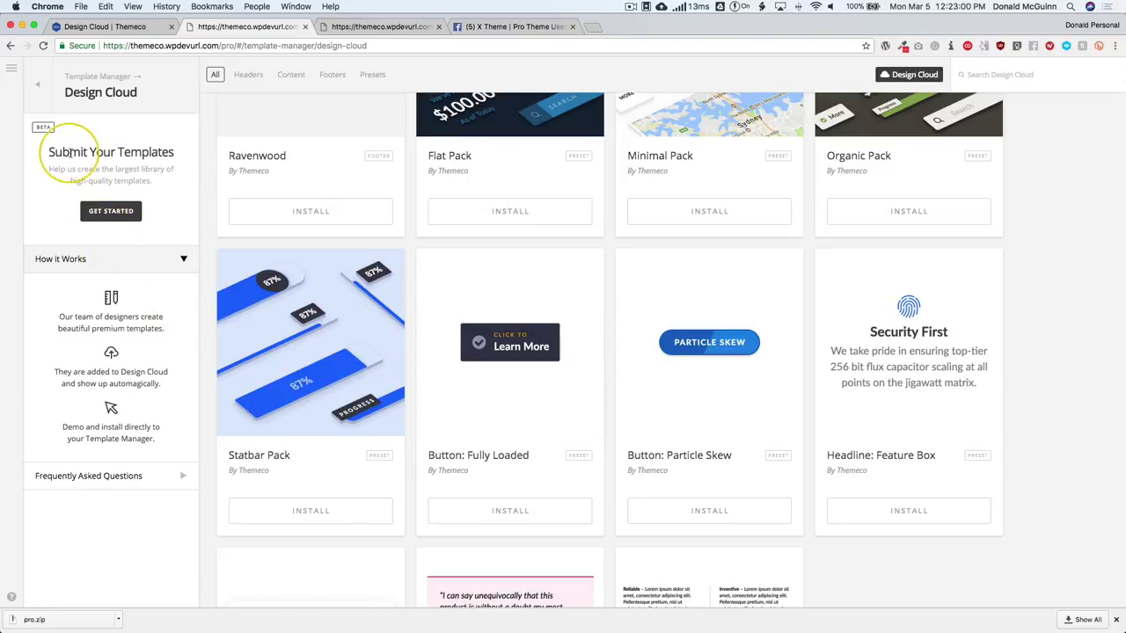
- Try to start a template submission to the Design Cloud and return to the Template Manager
left_click_drag(46, 151, 181, 159)
left_click(119, 180)
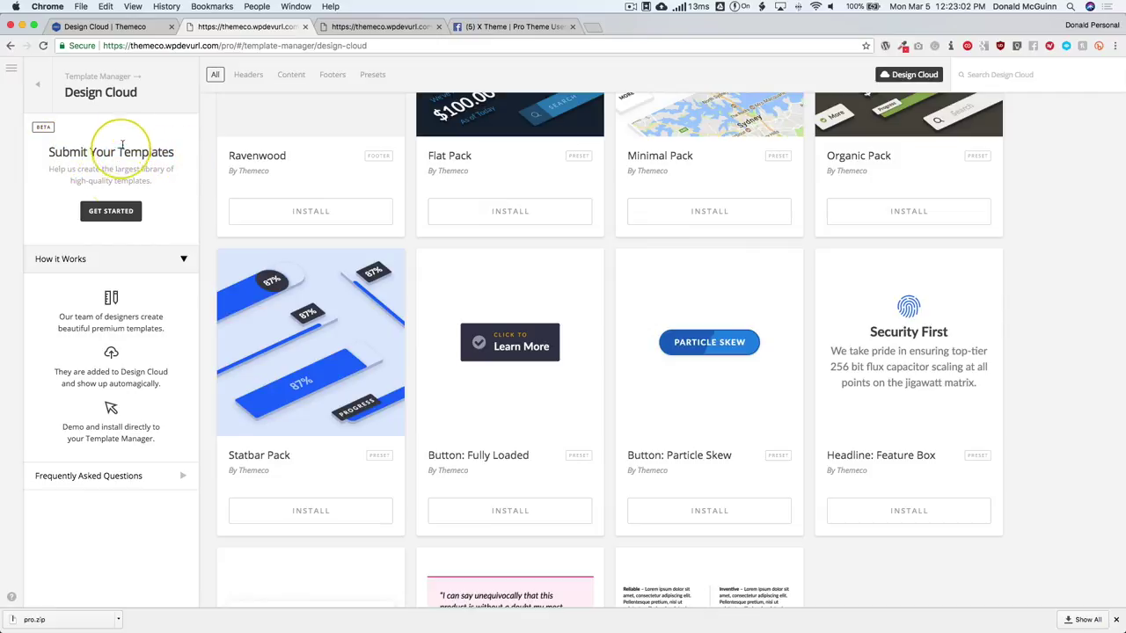
left_click(110, 212)
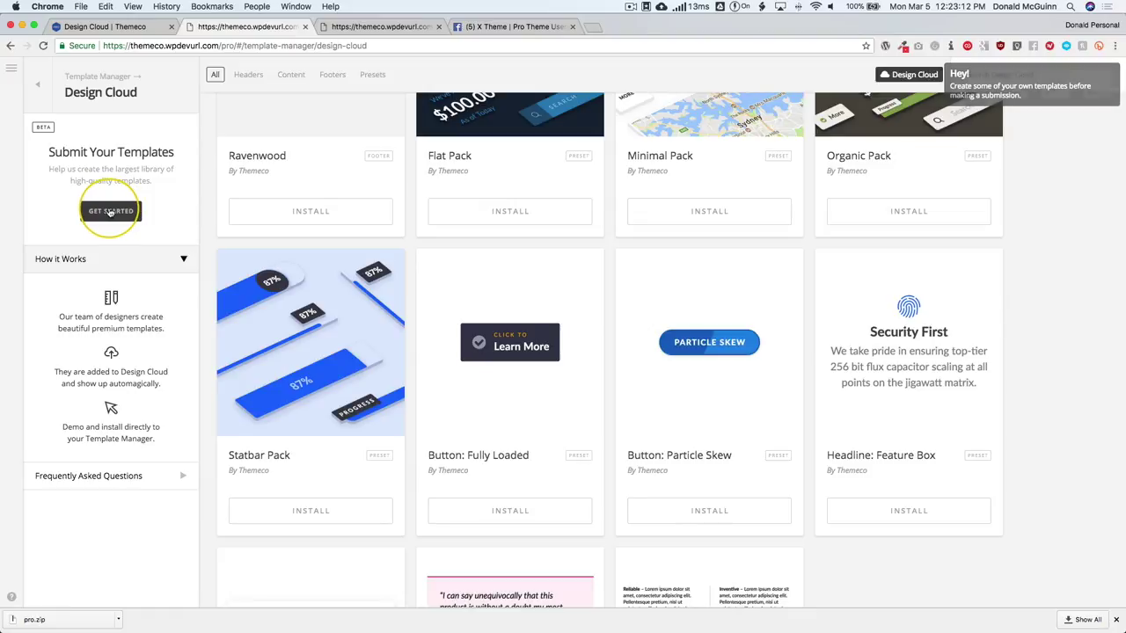
left_click(114, 214)
left_click(113, 213)
left_click(114, 213)
left_click(37, 81)
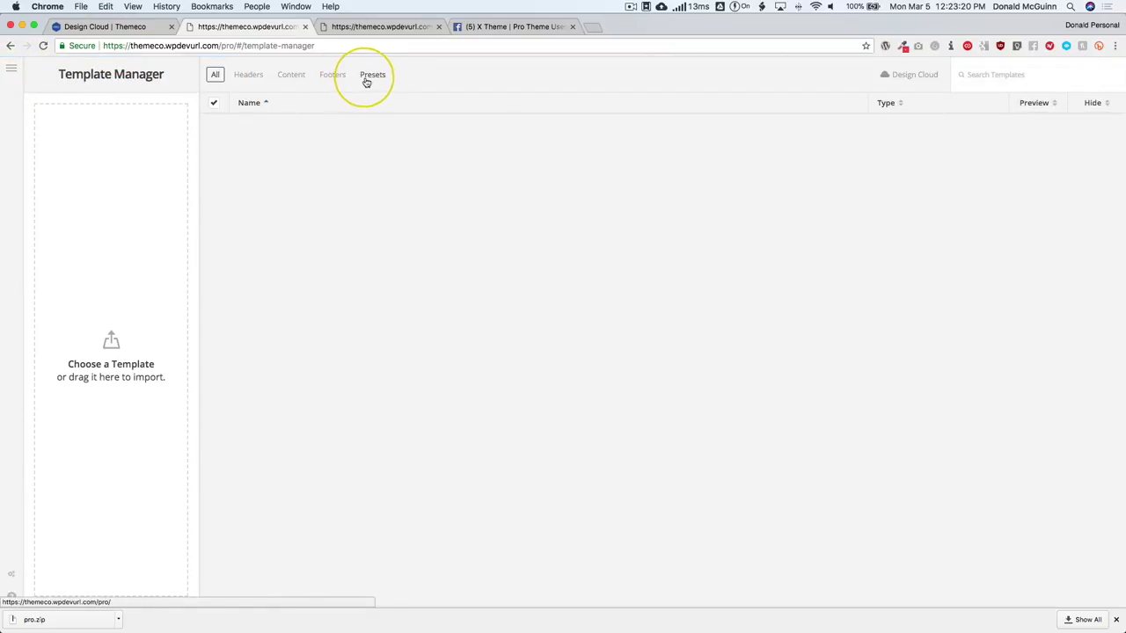
- Open the Template page in the content builder and locate the dark "A Bit More About Our Approach" section
left_click(16, 74)
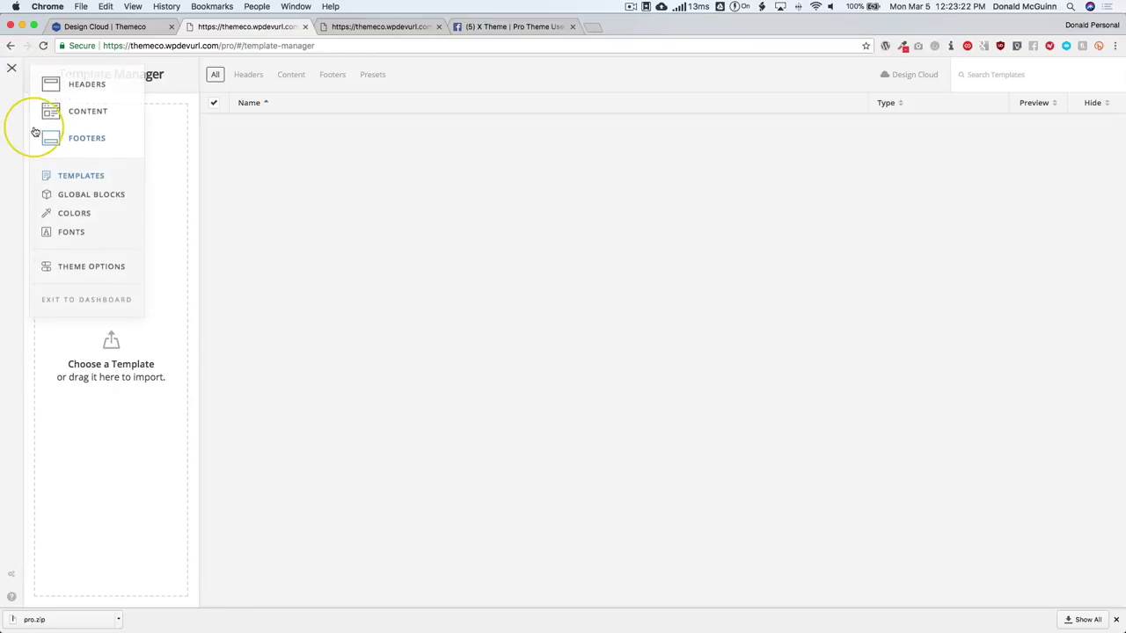
left_click(86, 110)
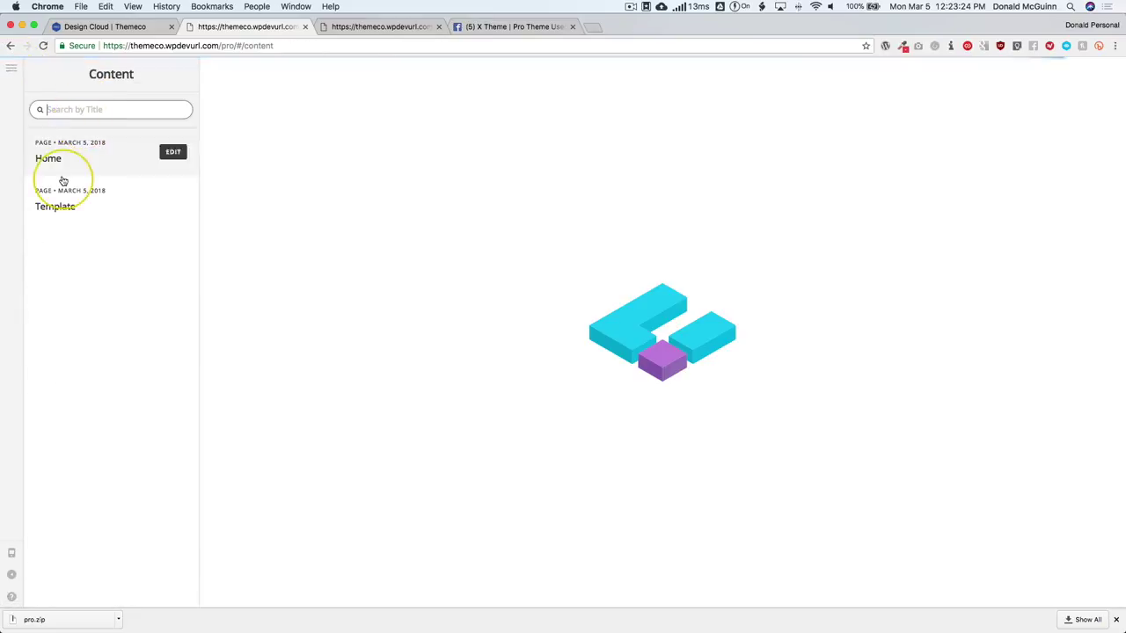
left_click(173, 200)
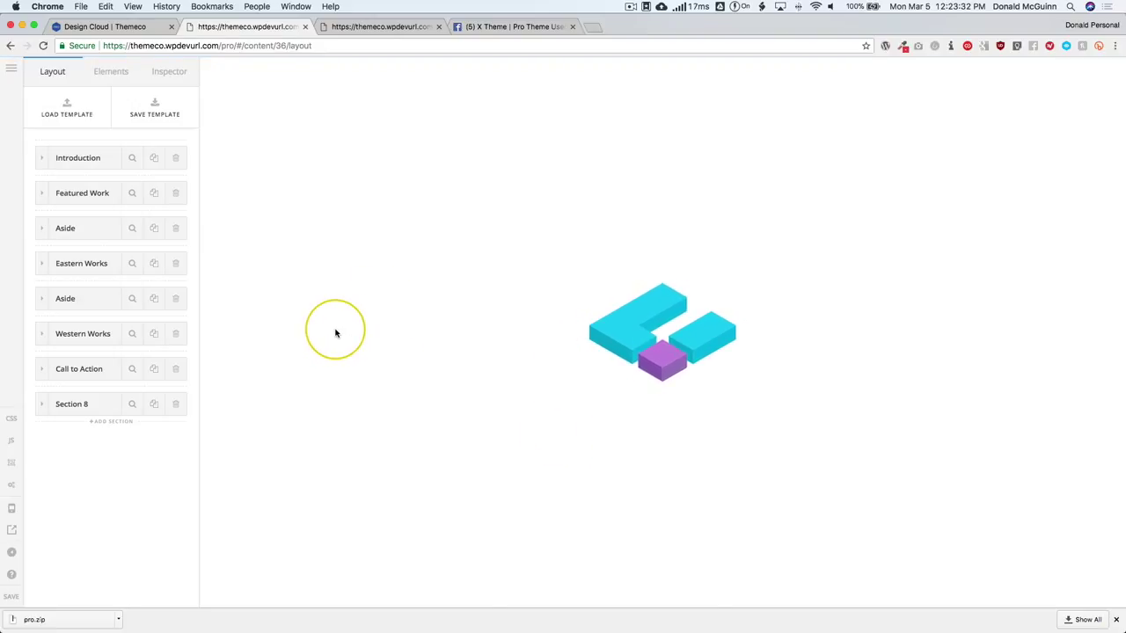
scroll(392, 272, "down", 15)
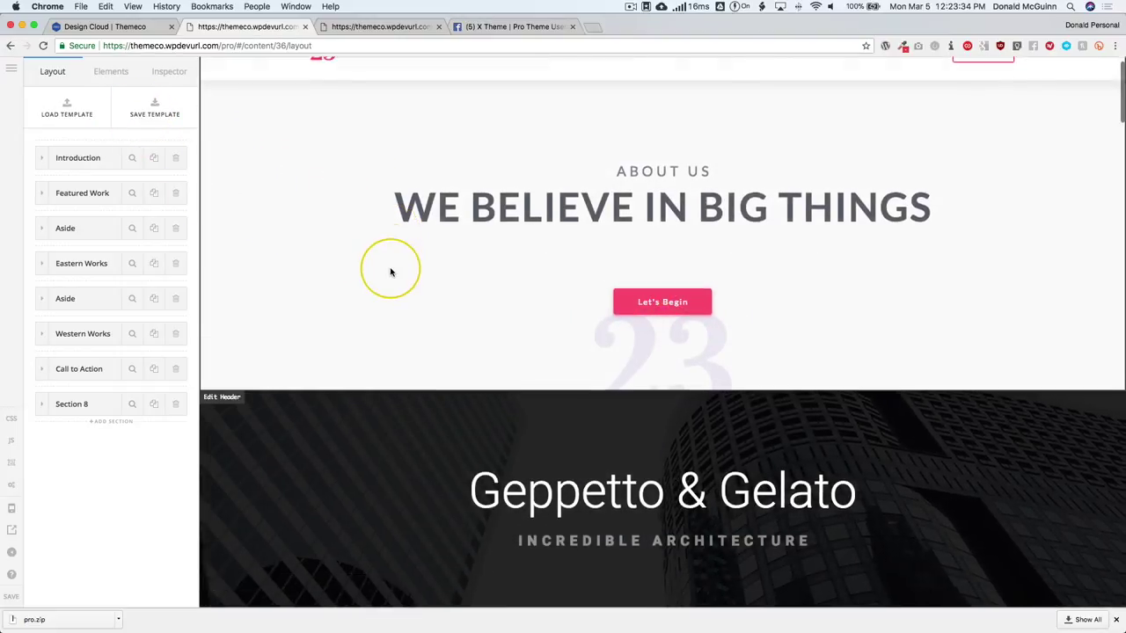
scroll(390, 271, "down", 20)
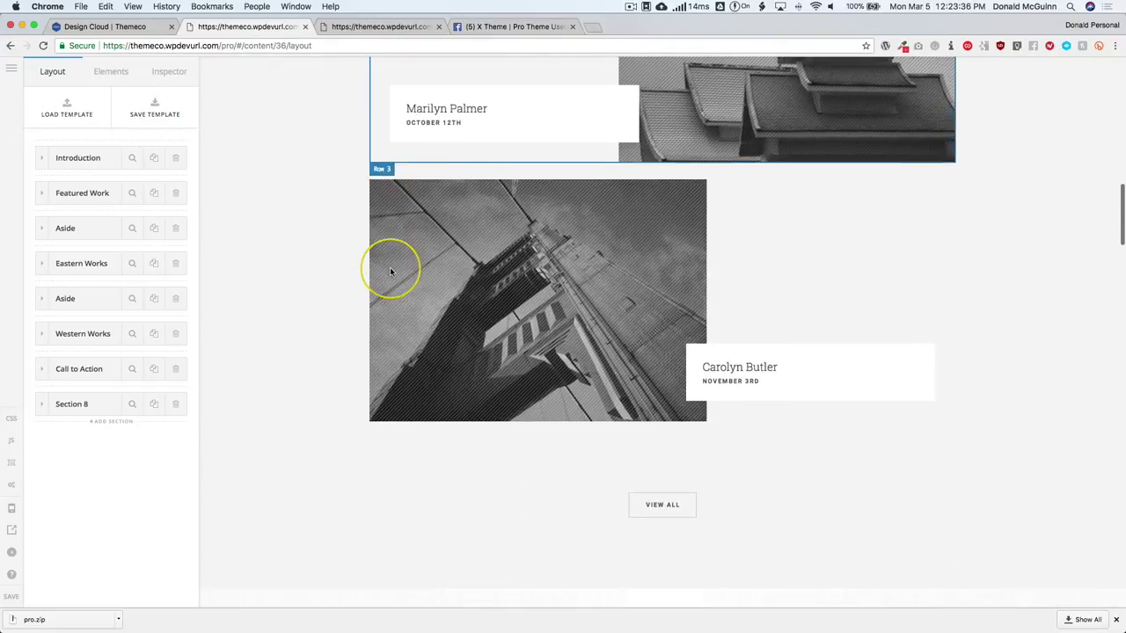
scroll(389, 266, "up", 10)
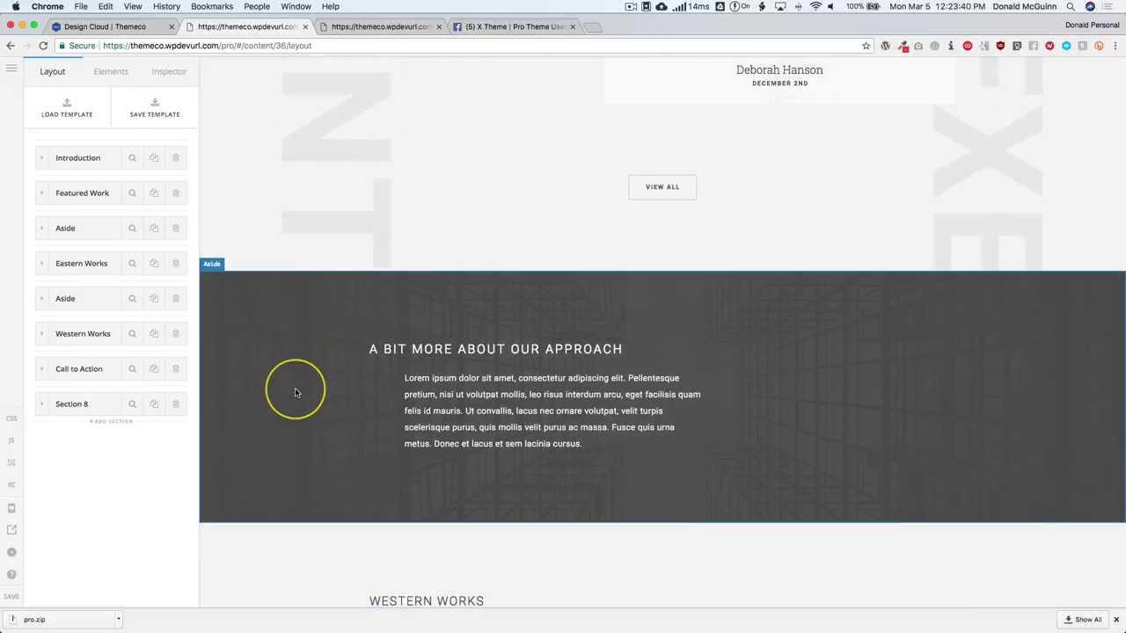
left_click(221, 301)
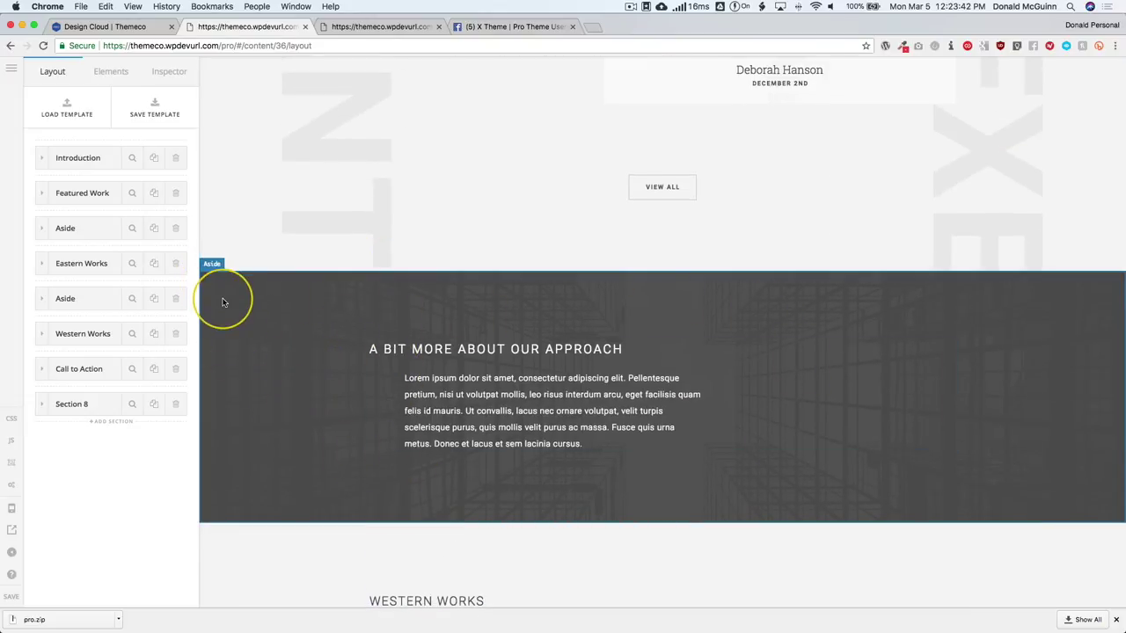
- Start saving a layout template and include only the second Aside section, leaving out all other sections
left_click(52, 71)
left_click(167, 108)
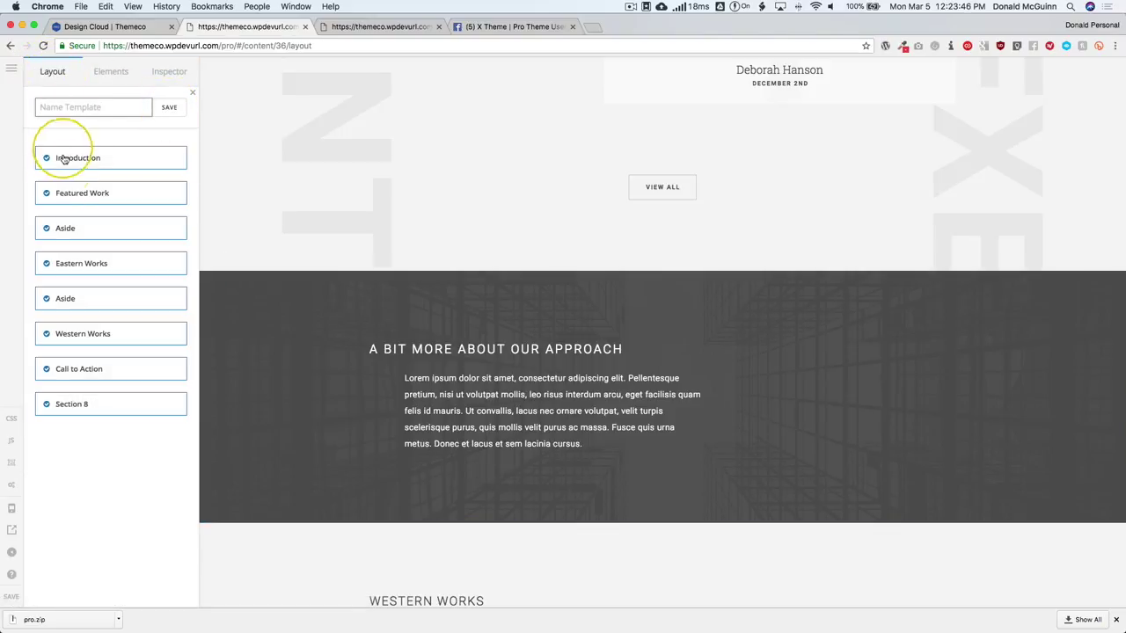
left_click(49, 194)
left_click(47, 158)
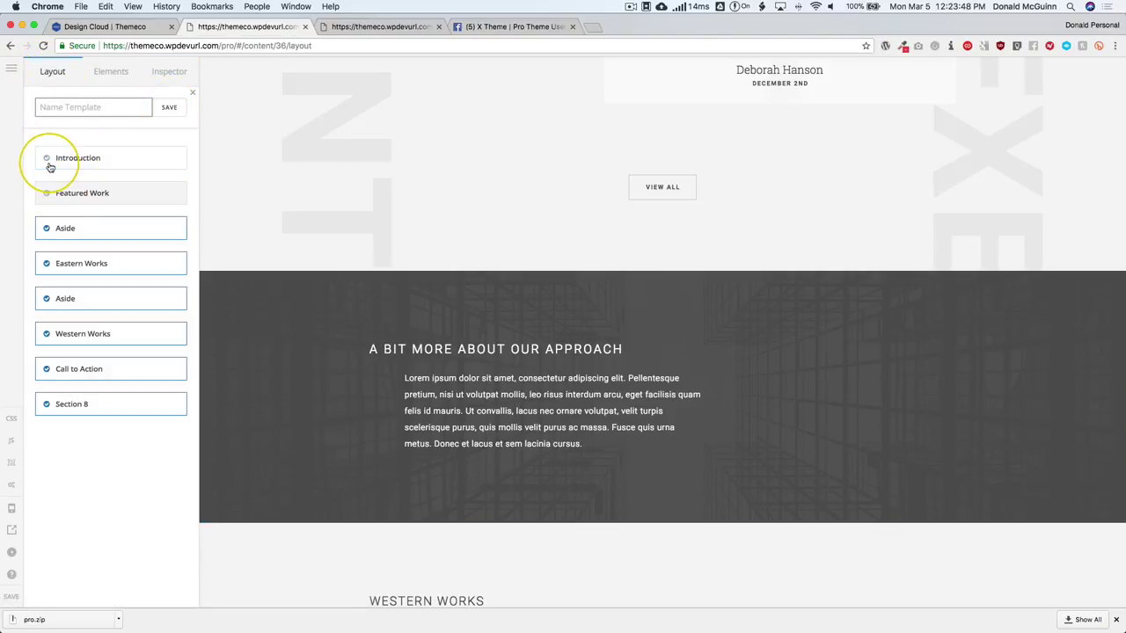
left_click(88, 225)
left_click(86, 262)
left_click(79, 340)
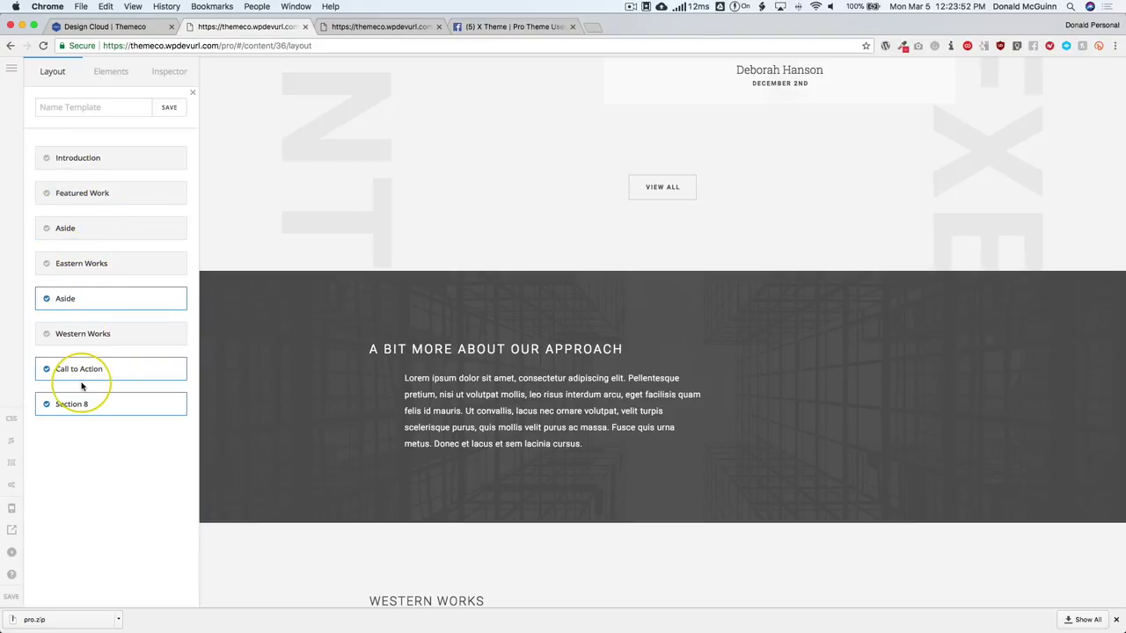
left_click(83, 375)
left_click(88, 407)
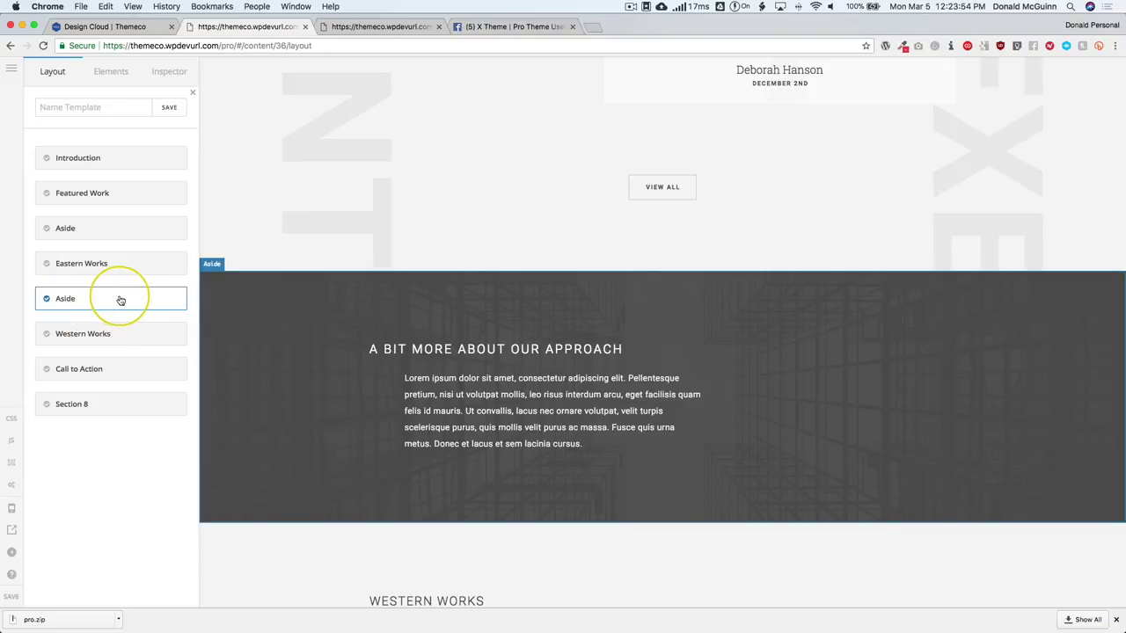
- Save the template as "CTA Basic Background" and check its entry in the Template Manager
left_click(76, 107)
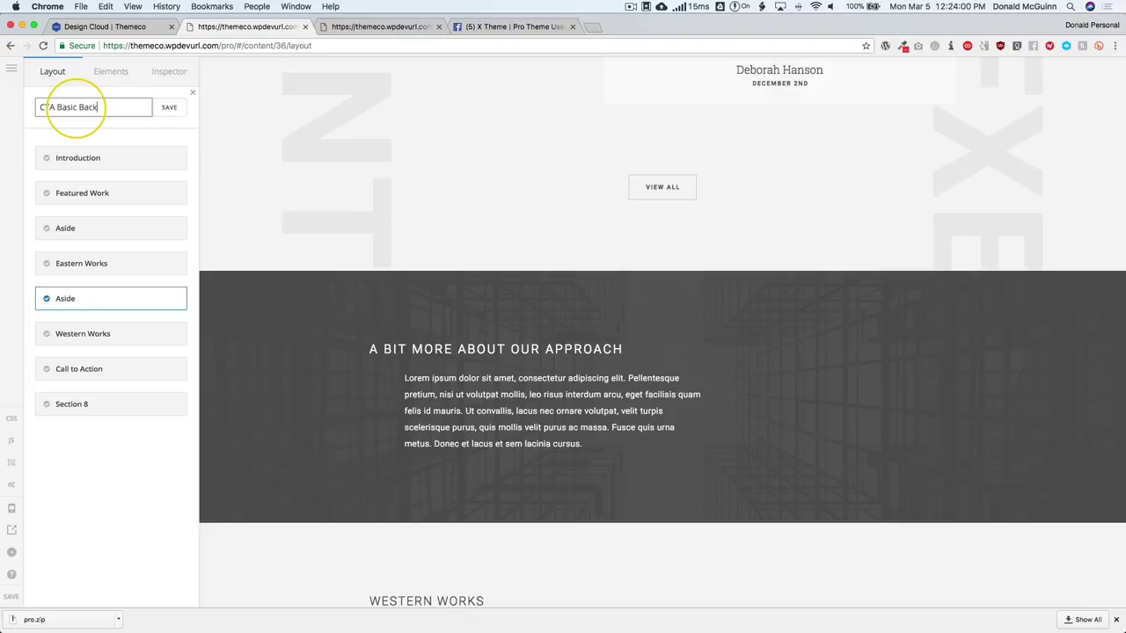
left_click(169, 108)
left_click(12, 68)
left_click(78, 174)
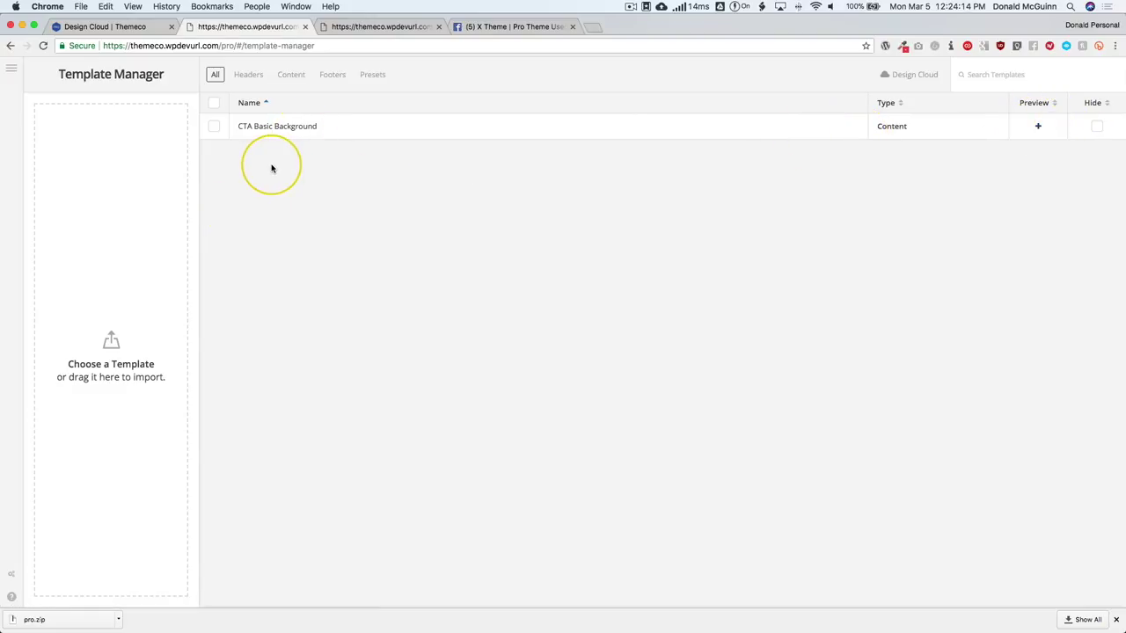
left_click_drag(253, 126, 326, 126)
left_click(296, 206)
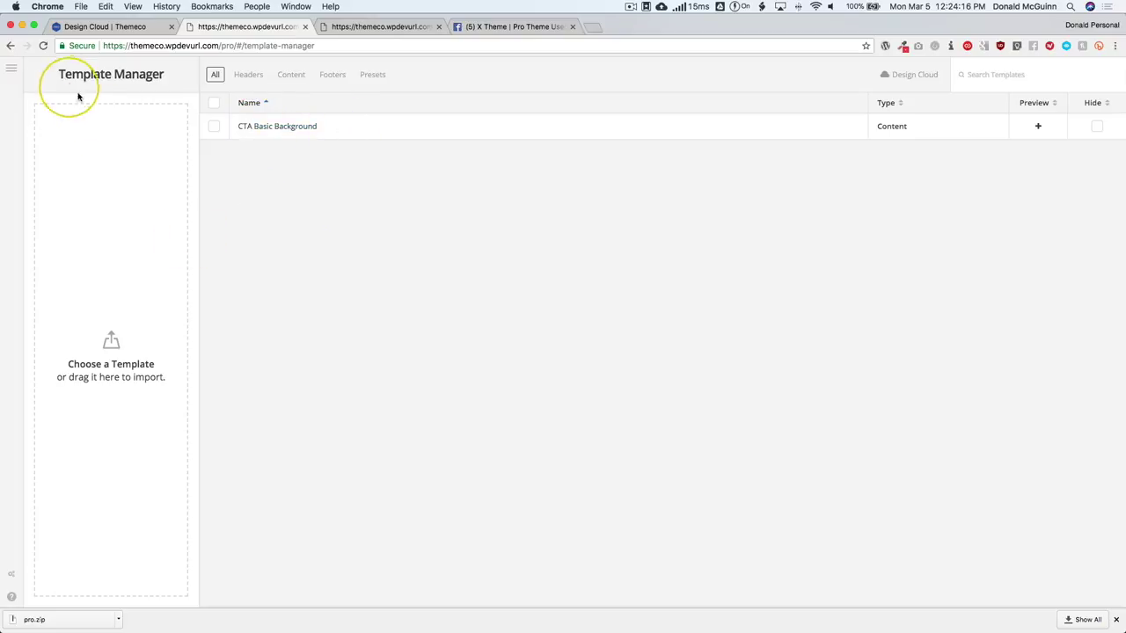
- Open the Design Cloud and start a submission with file type Single and the CTA Basic Background template
left_click(912, 76)
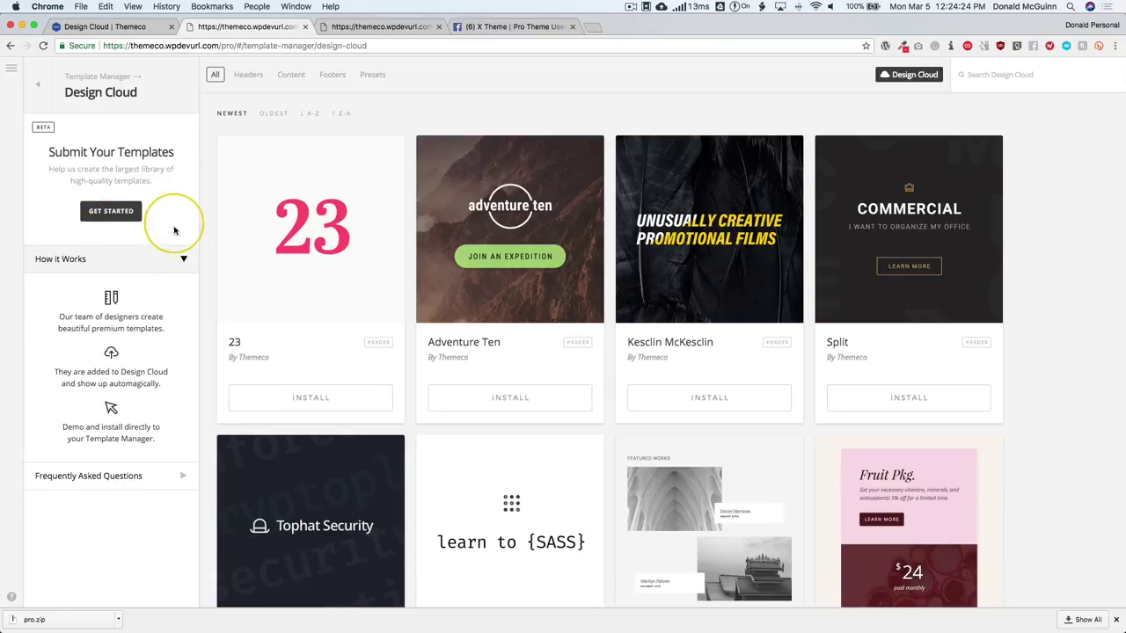
left_click(111, 212)
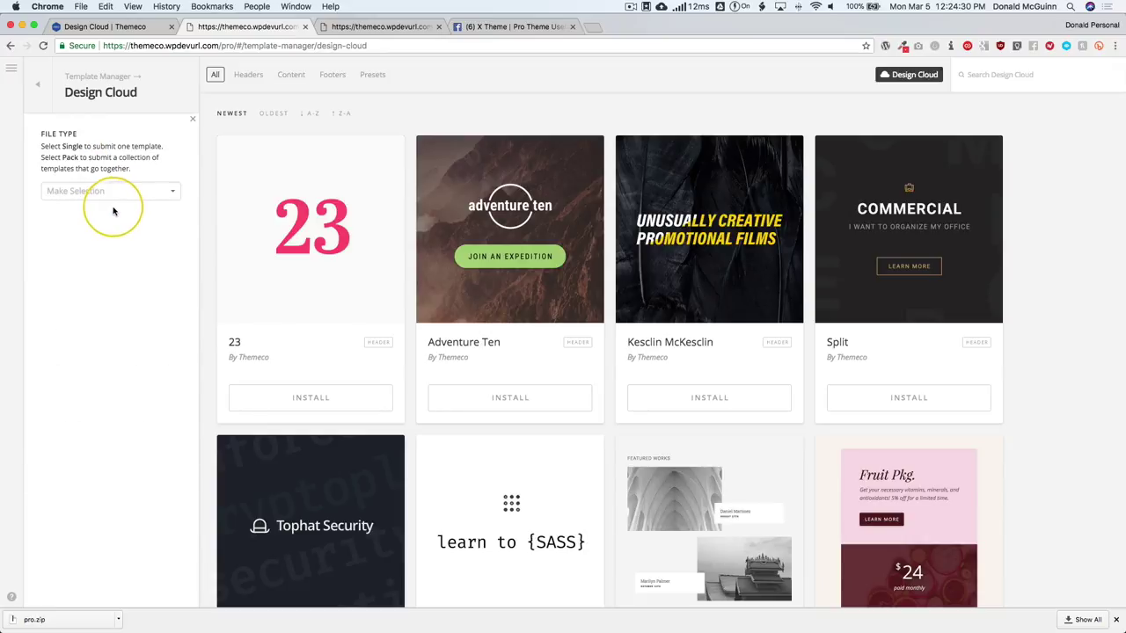
left_click(108, 190)
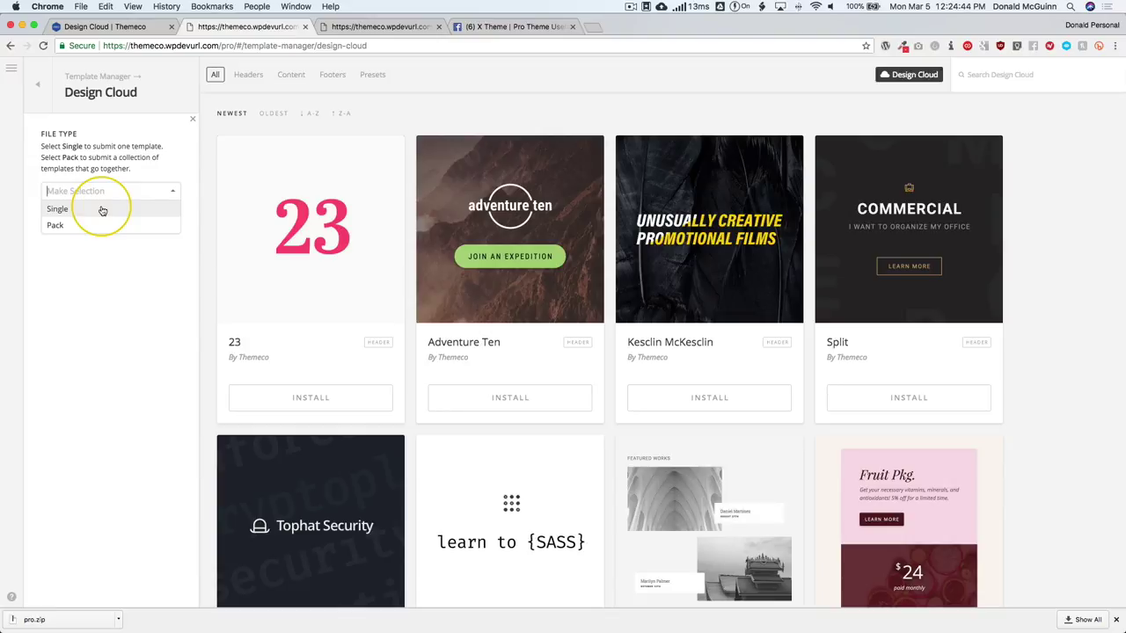
left_click(103, 210)
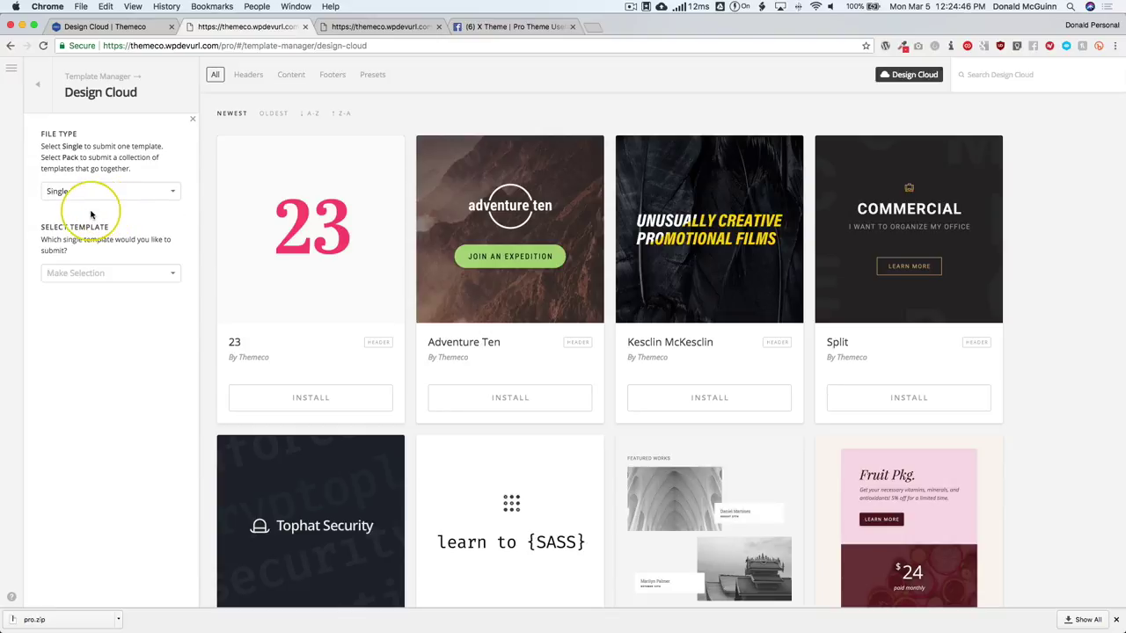
left_click(100, 273)
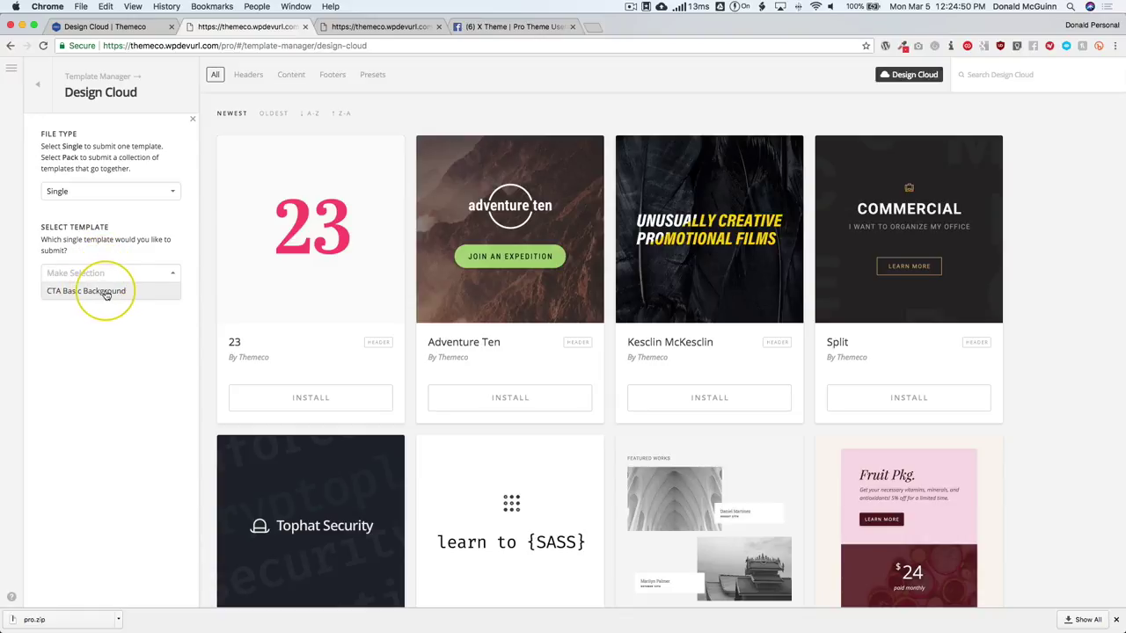
left_click(106, 292)
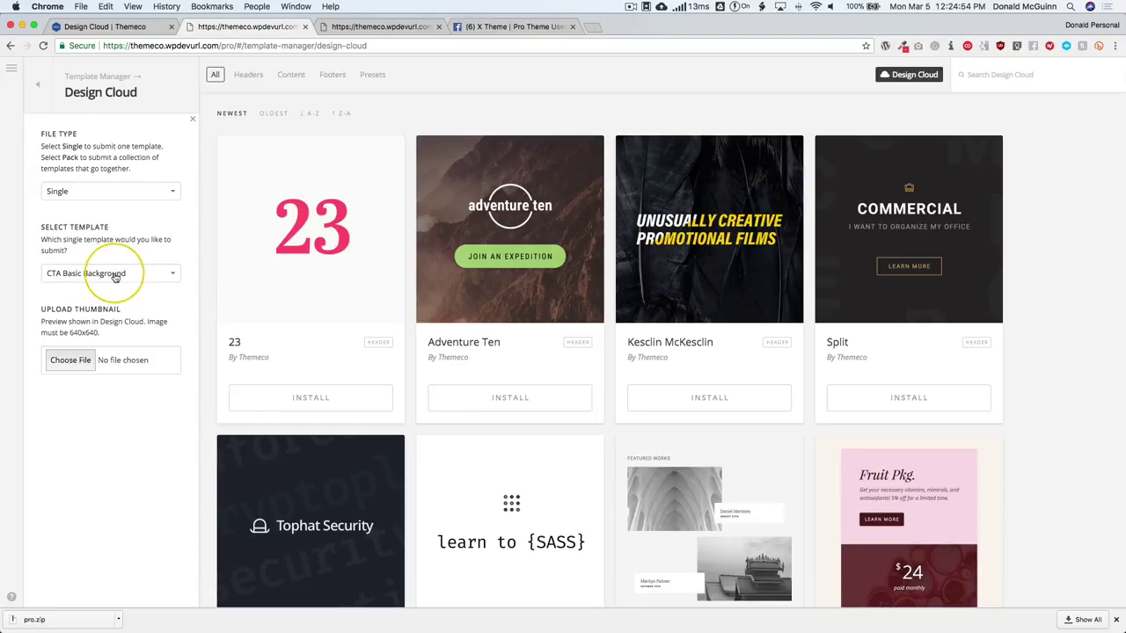
left_click(91, 193)
left_click(108, 256)
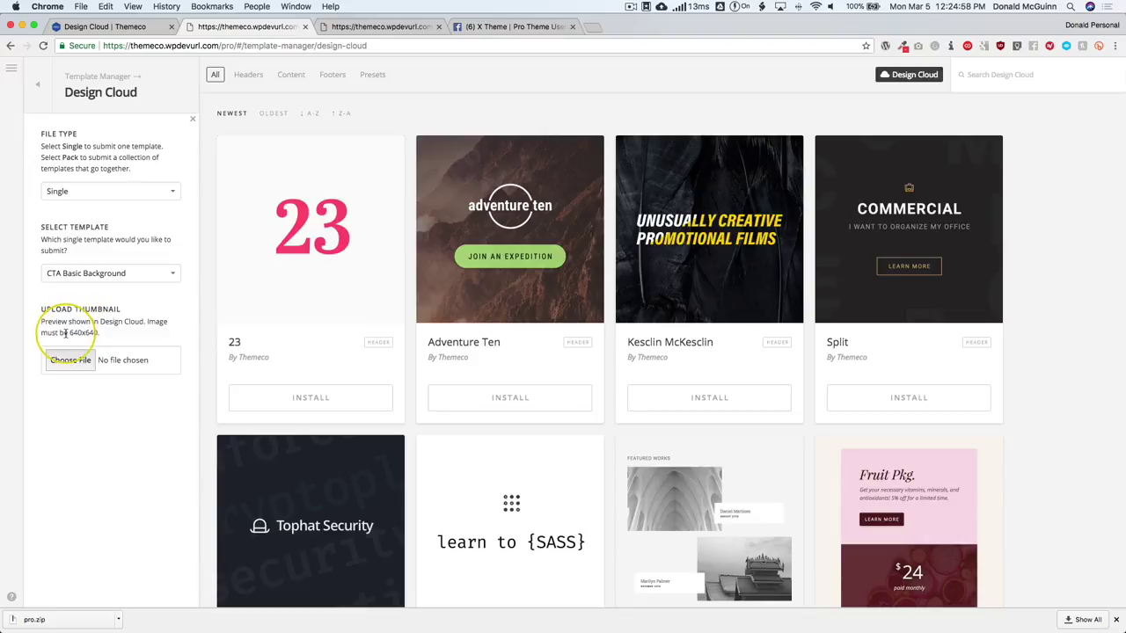
- Review the thumbnail size requirement, browse the existing Design Cloud thumbnails and preview the Mail footer template live
left_click_drag(63, 333, 105, 337)
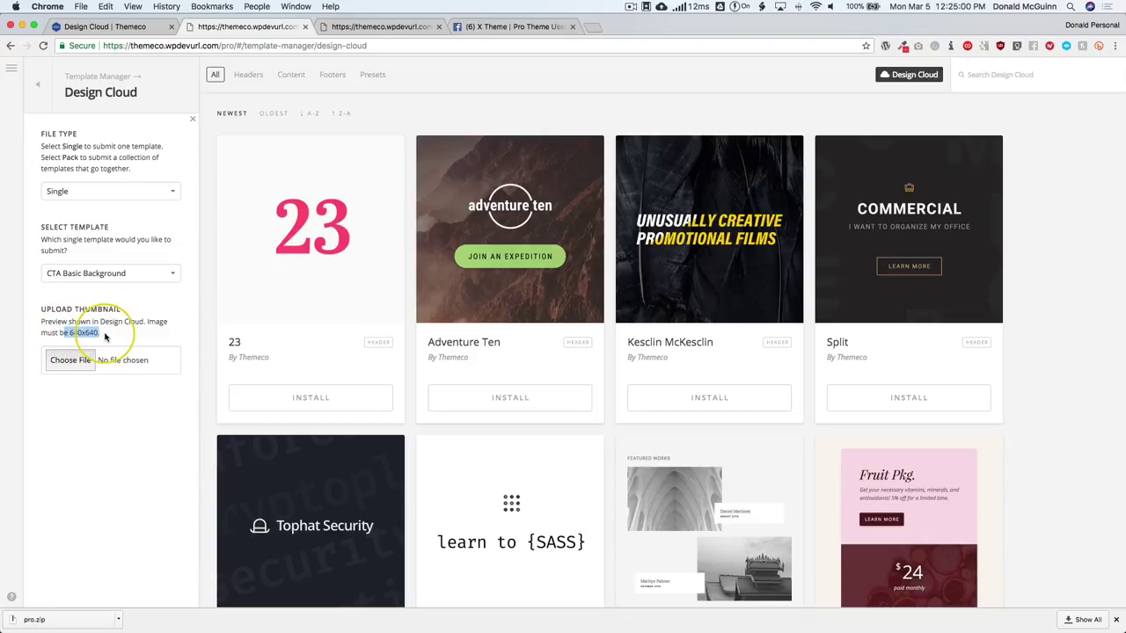
left_click(112, 343)
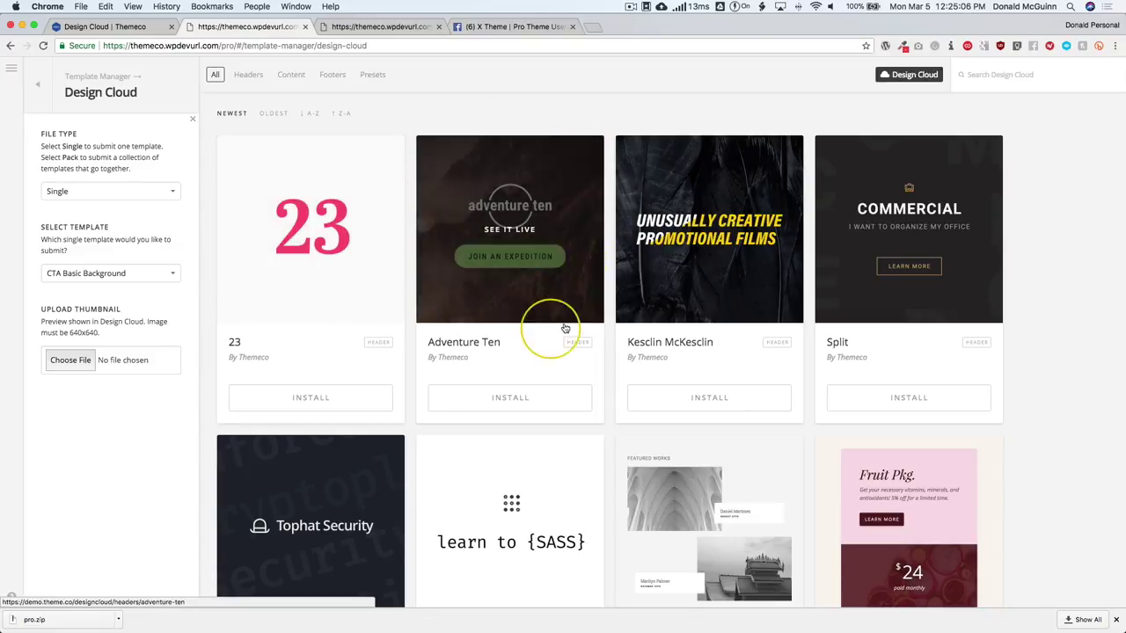
scroll(410, 359, "down", 2)
scroll(412, 361, "down", 5)
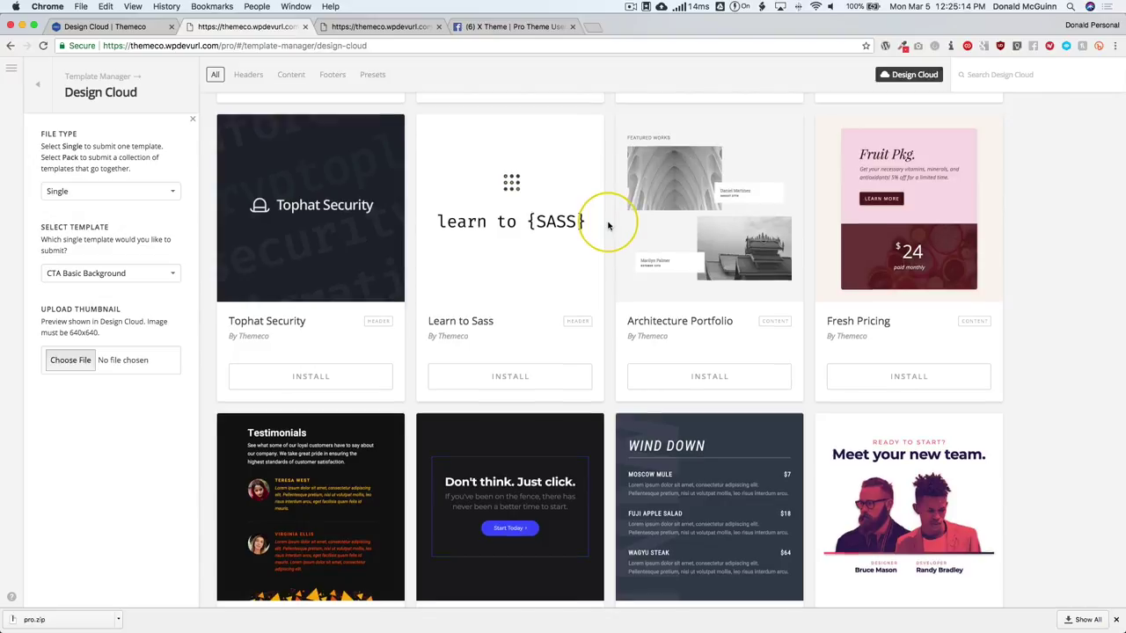
scroll(608, 225, "down", 6)
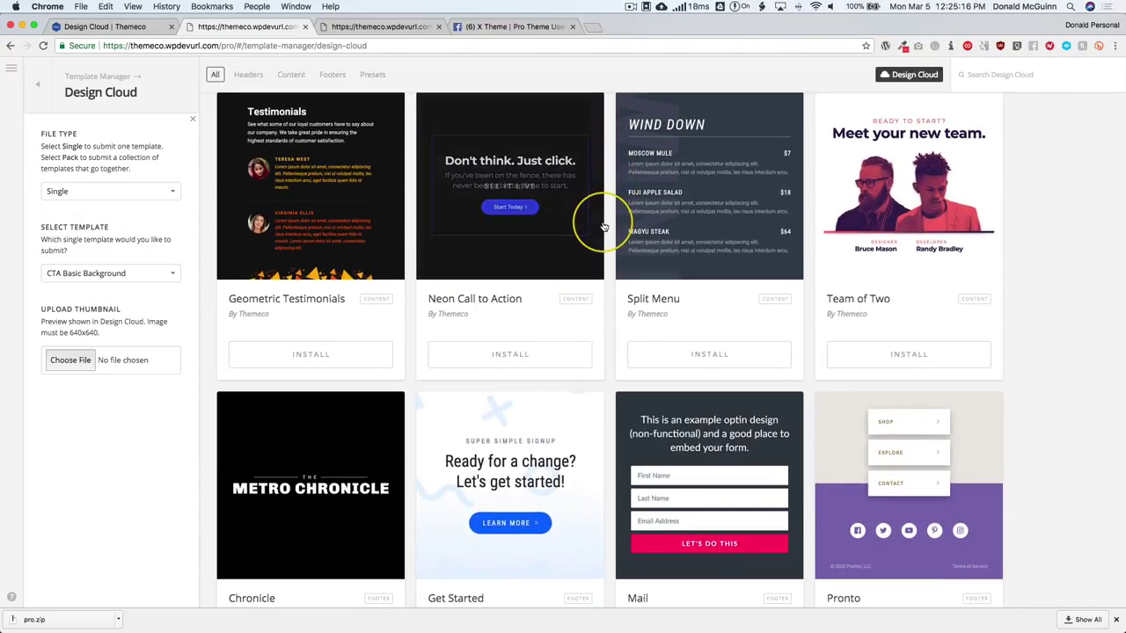
scroll(608, 226, "down", 5)
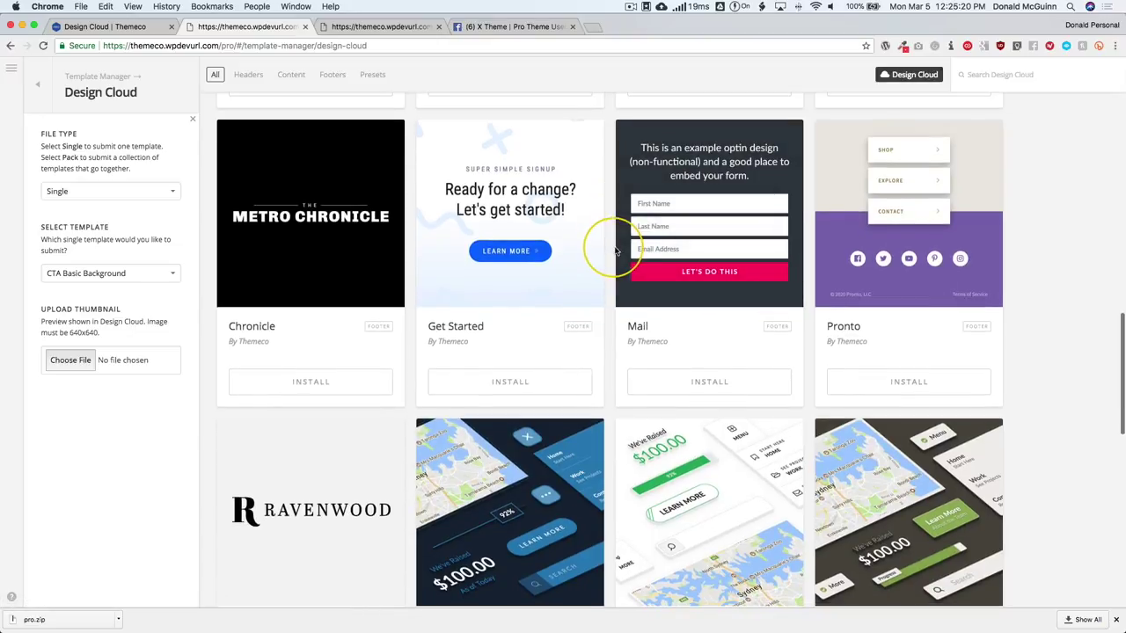
mouse_move(666, 228)
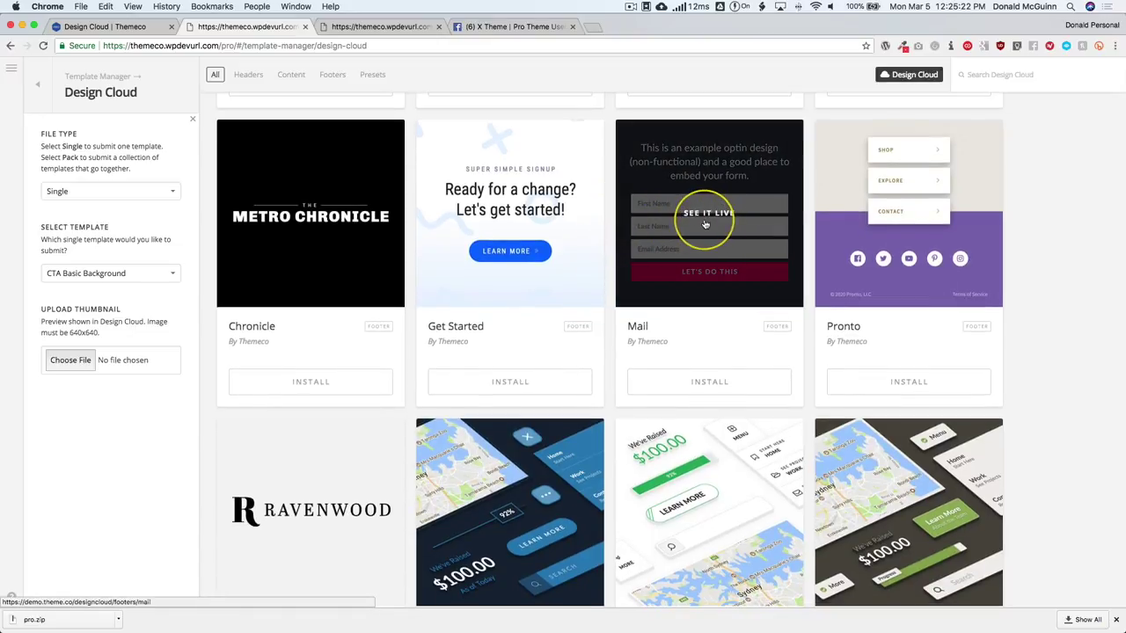
left_click(704, 224)
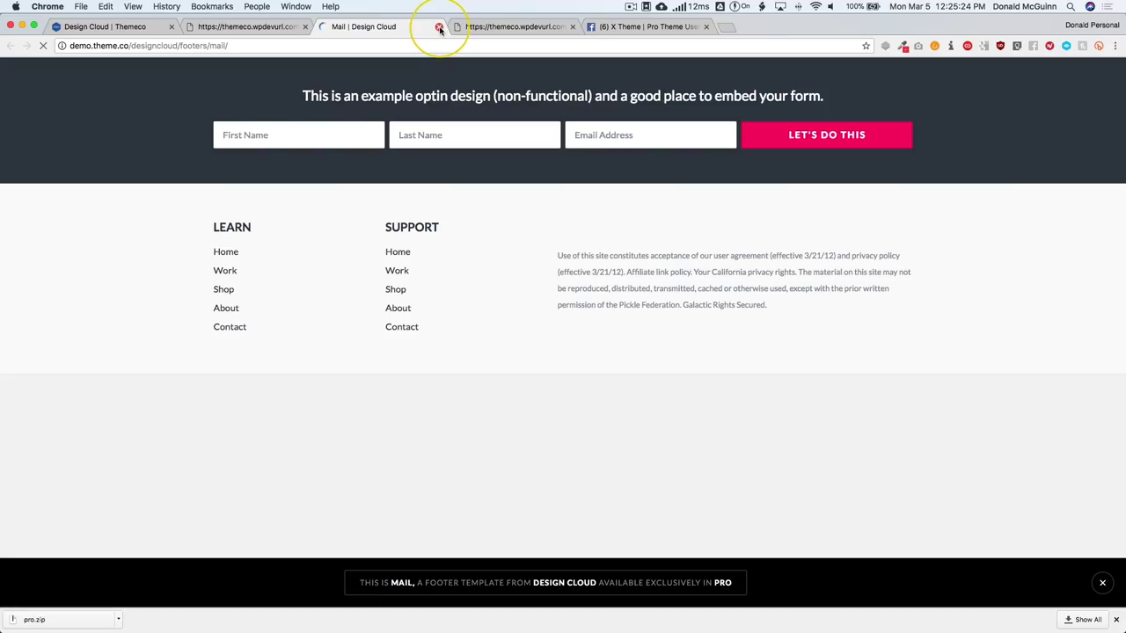
left_click(439, 28)
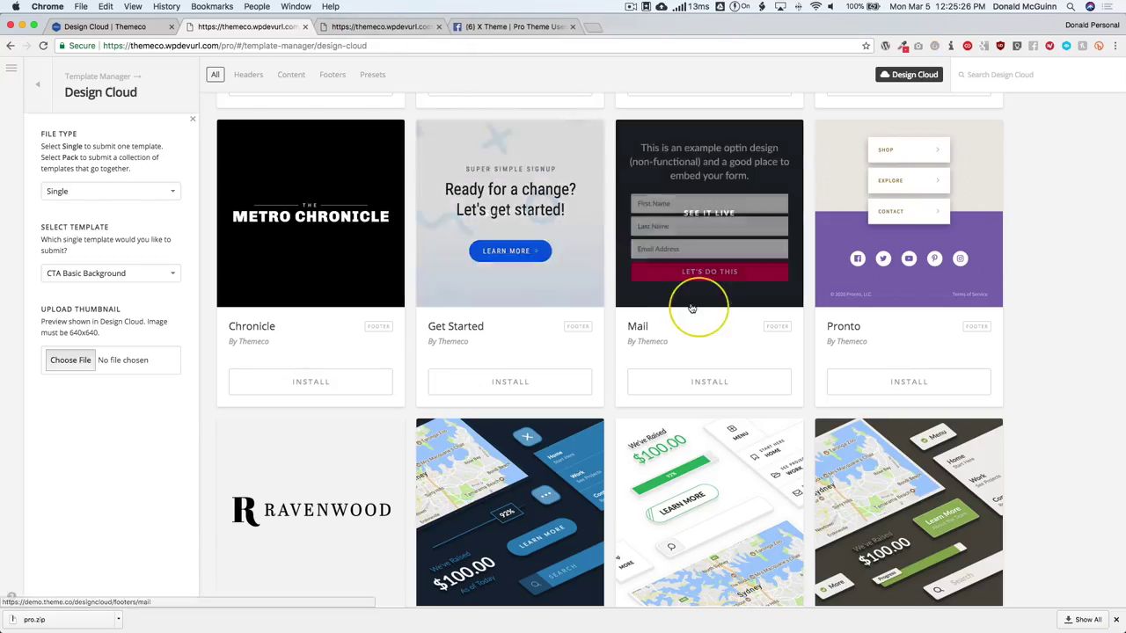
mouse_move(311, 237)
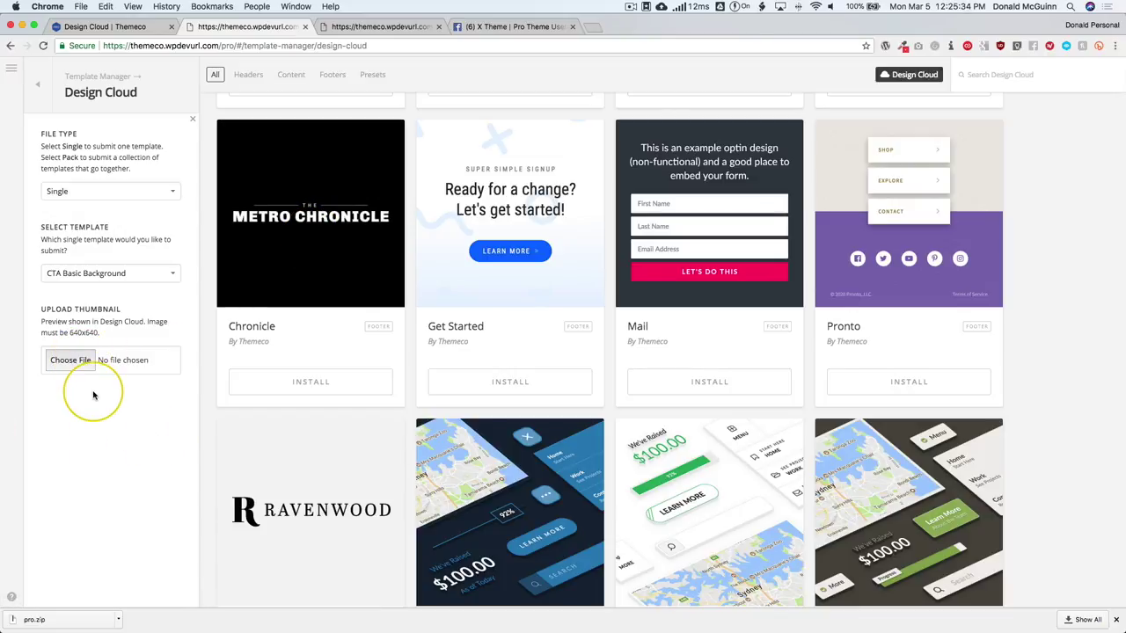
- Attach a JPEG image from the Downloads folder as the submission's thumbnail
left_click(77, 363)
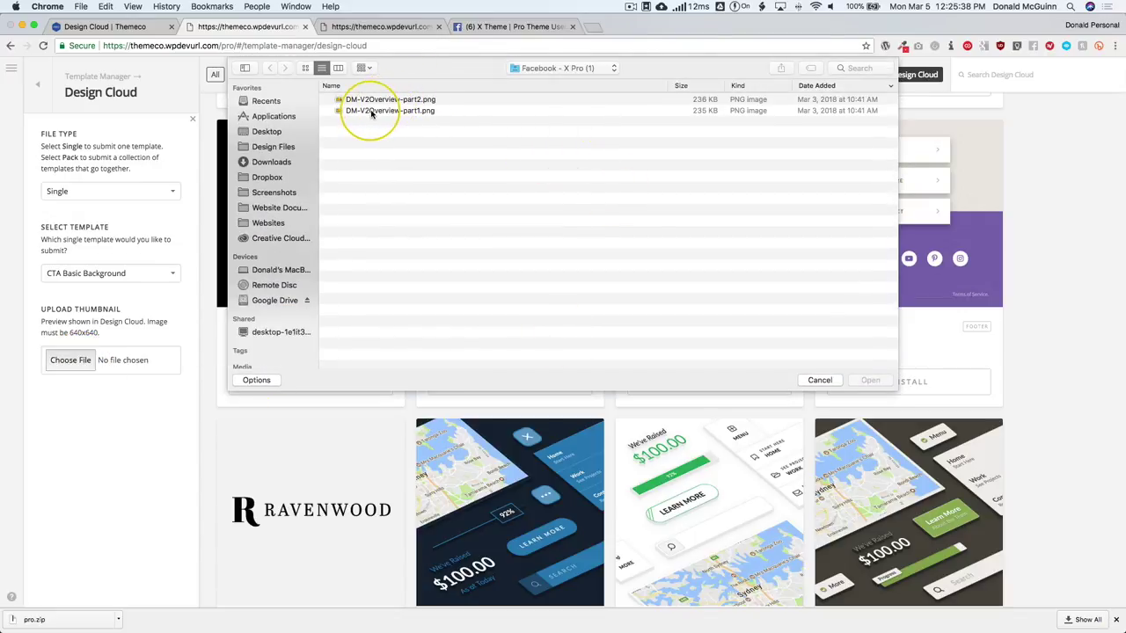
left_click(265, 163)
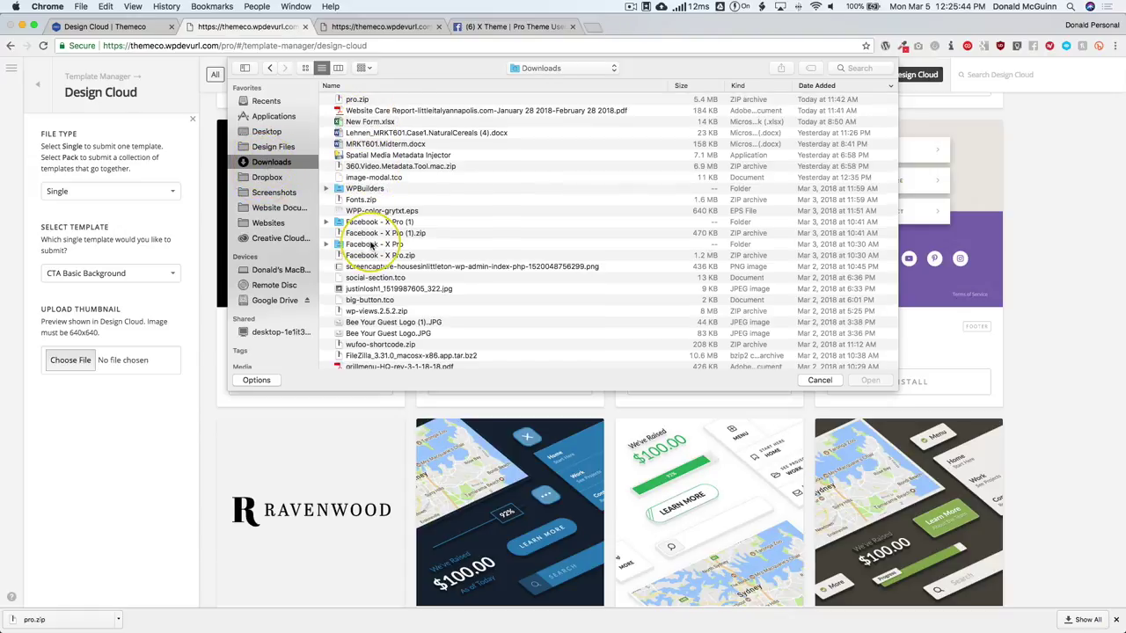
scroll(370, 243, "down", 3)
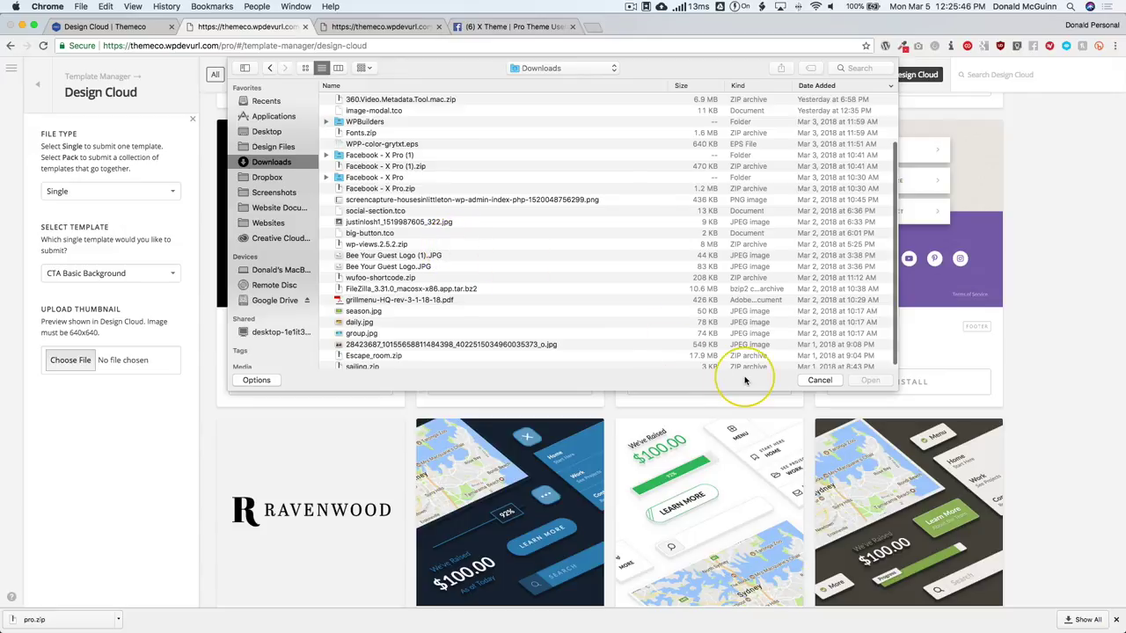
left_click(350, 221)
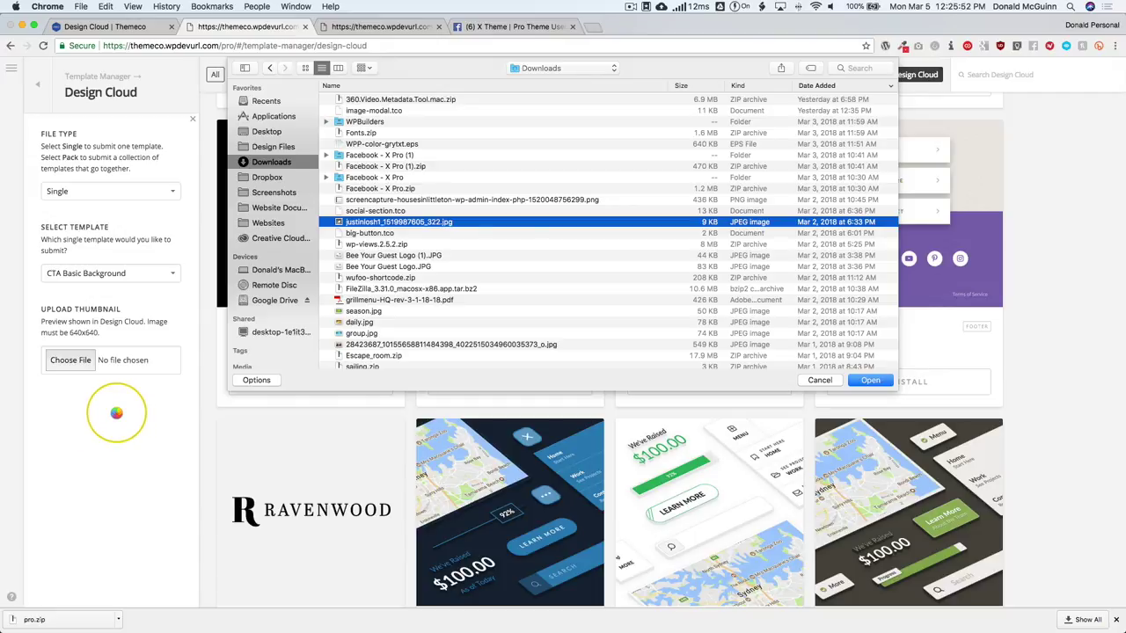
key("Return")
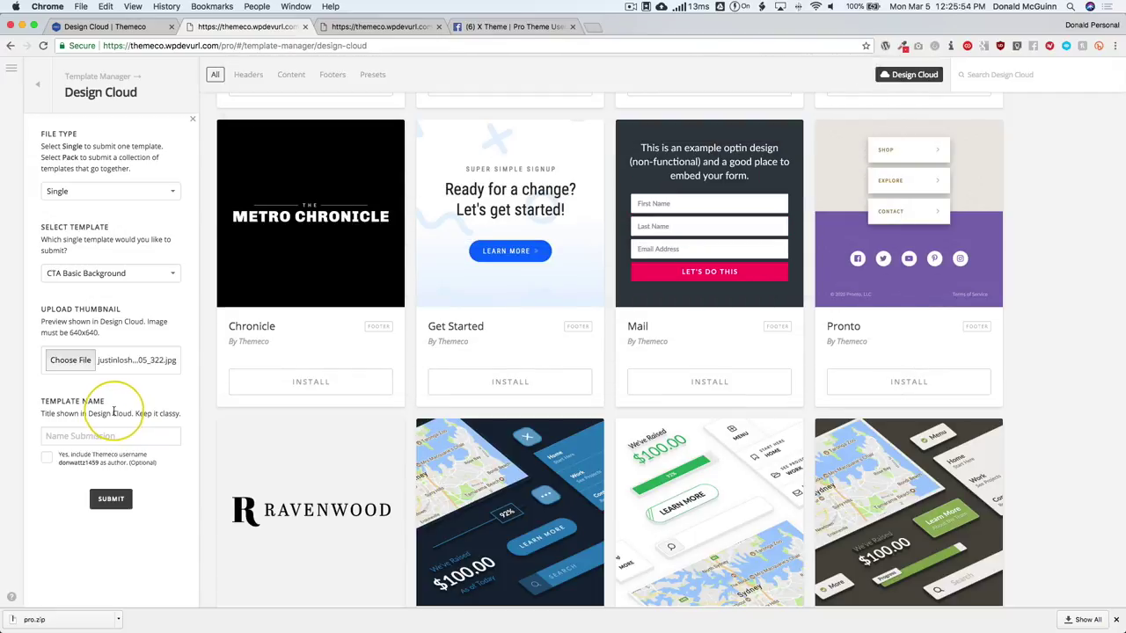
- Try out the submission's template name and username-as-author option, leaving the name empty and the option off
left_click(117, 435)
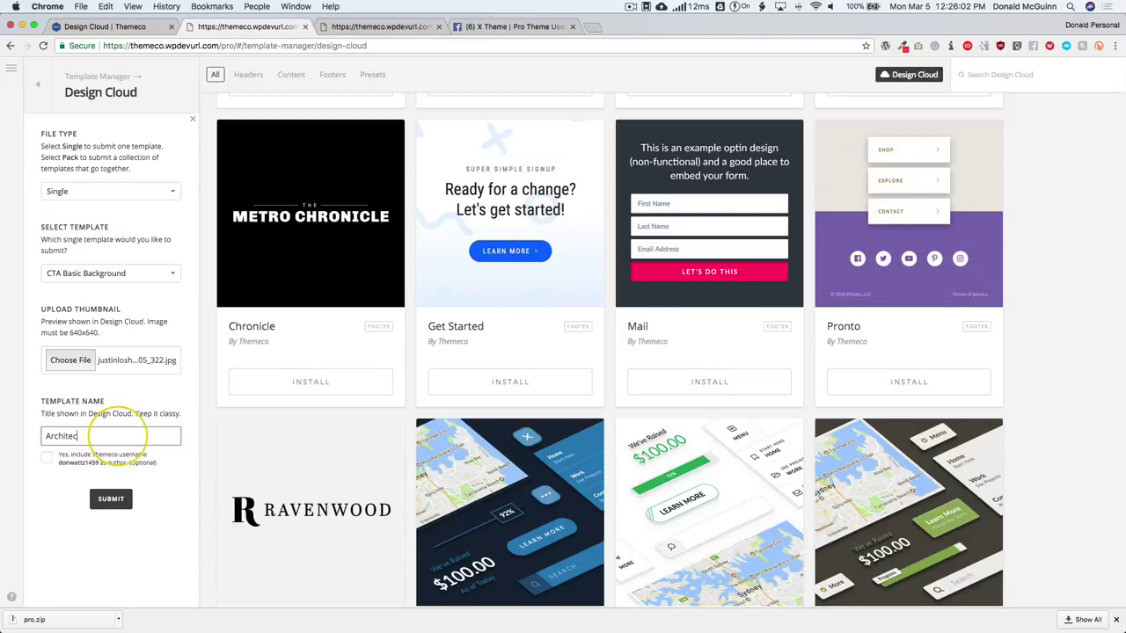
key("super+a")
key("BackSpace")
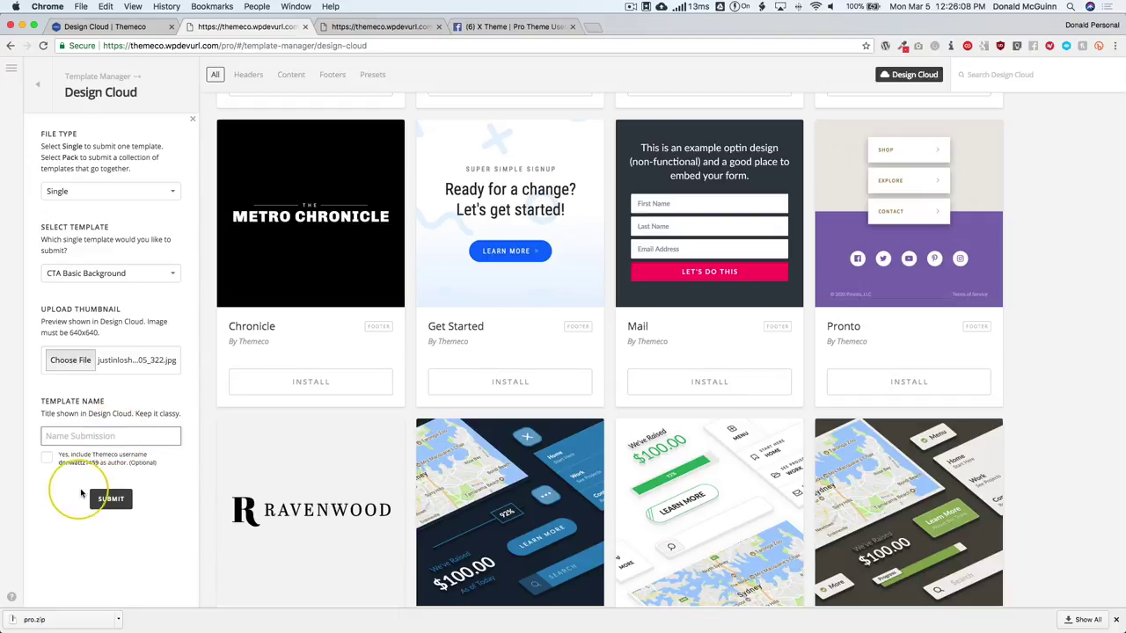
left_click(39, 456)
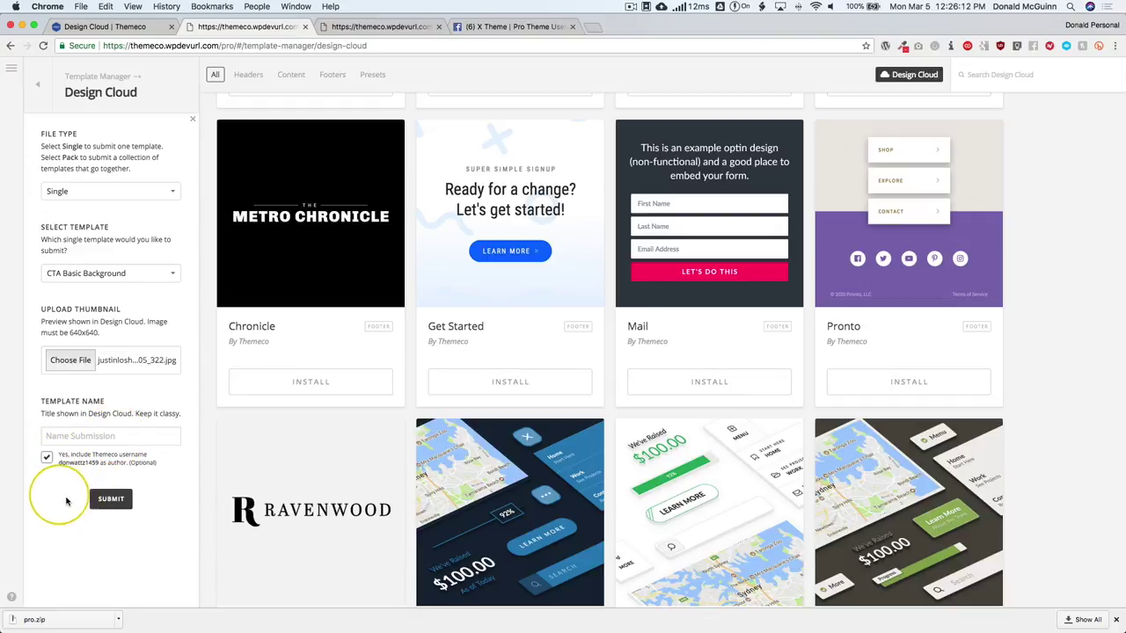
left_click(45, 459)
left_click(111, 499)
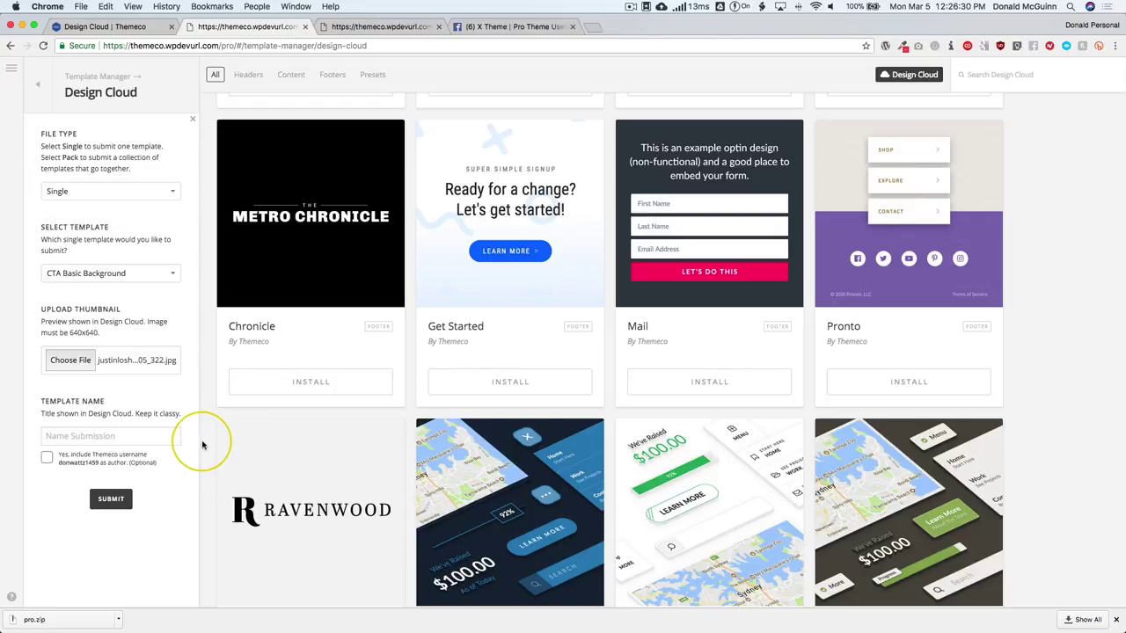
- Close the template submission form and return to the Design Cloud overview
scroll(199, 443, "up", 10)
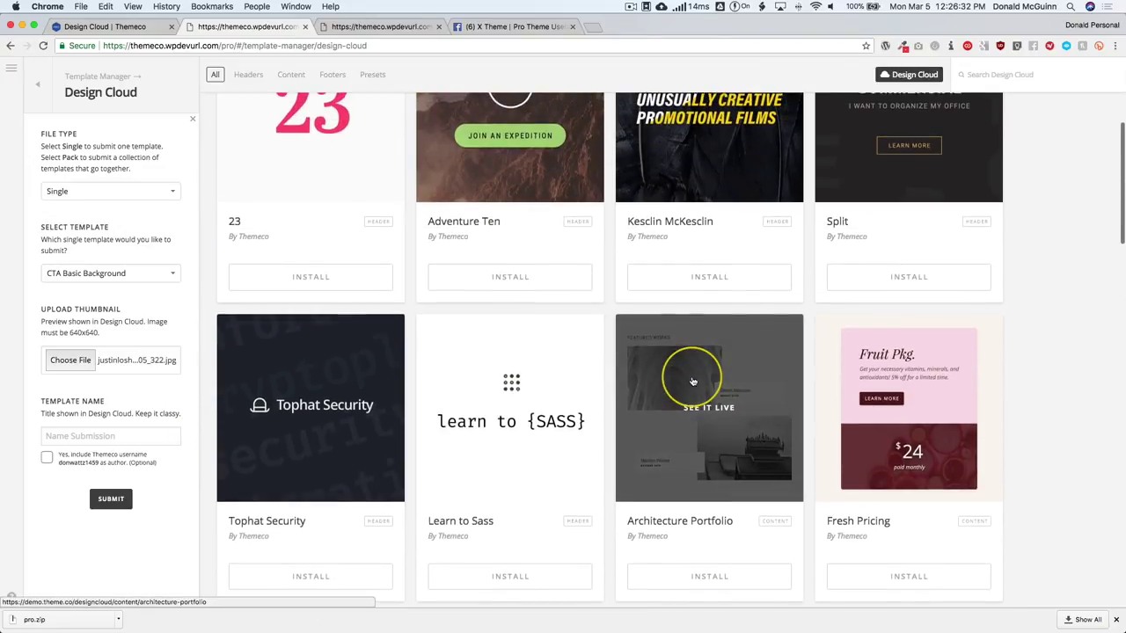
scroll(692, 385, "up", 3)
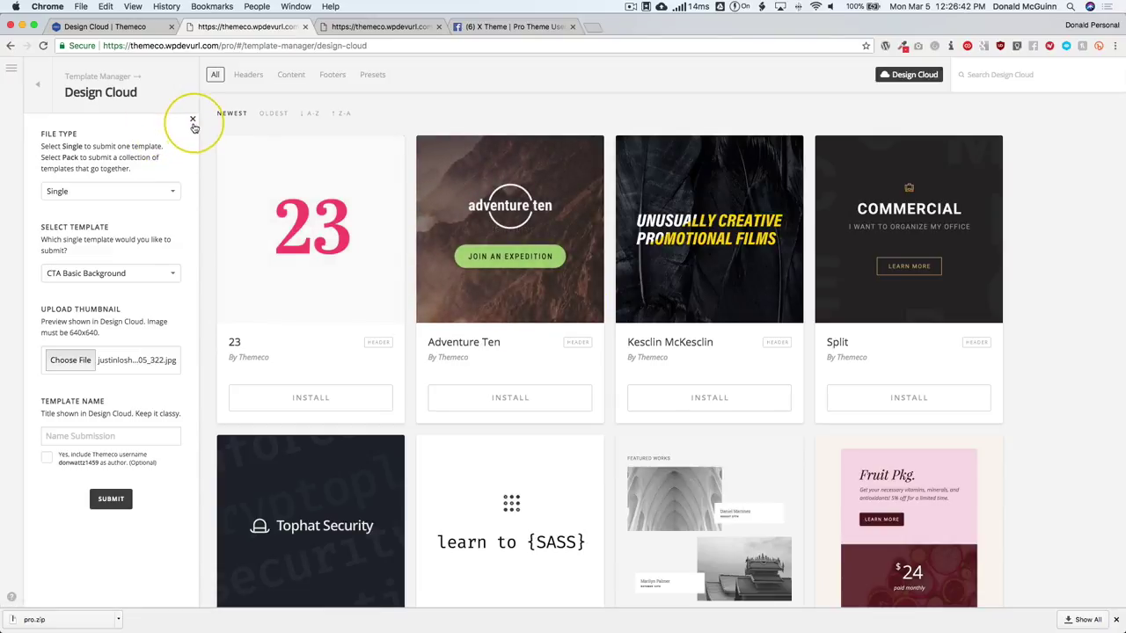
left_click(193, 122)
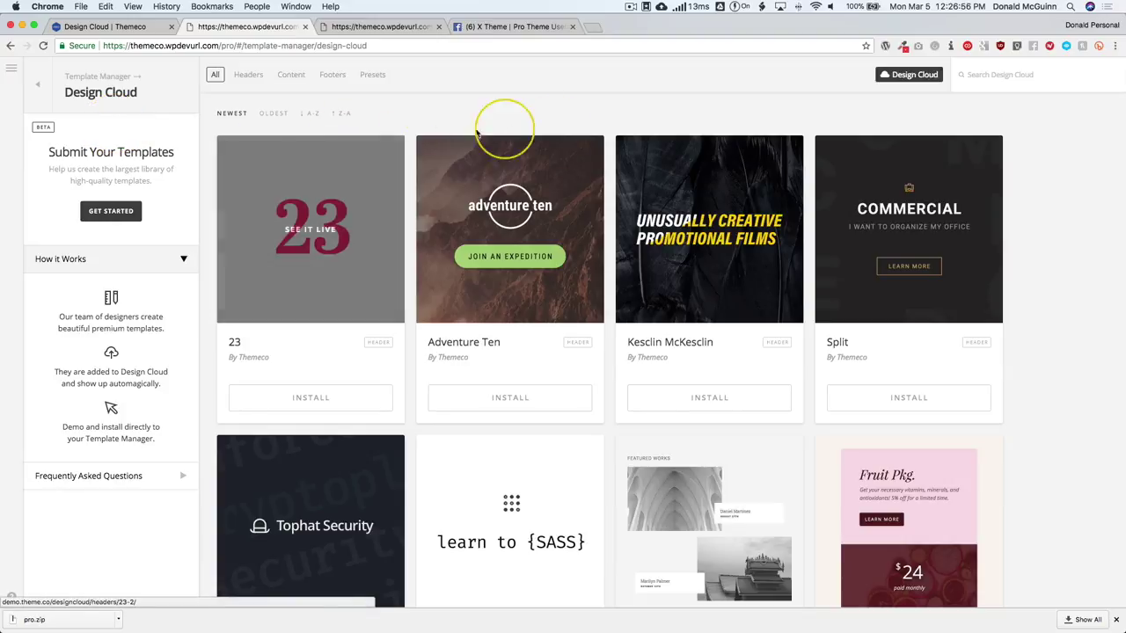
- Browse the Design Cloud templates and read the frequently asked questions, including the entry on buying or selling templates
scroll(605, 120, "down", 5)
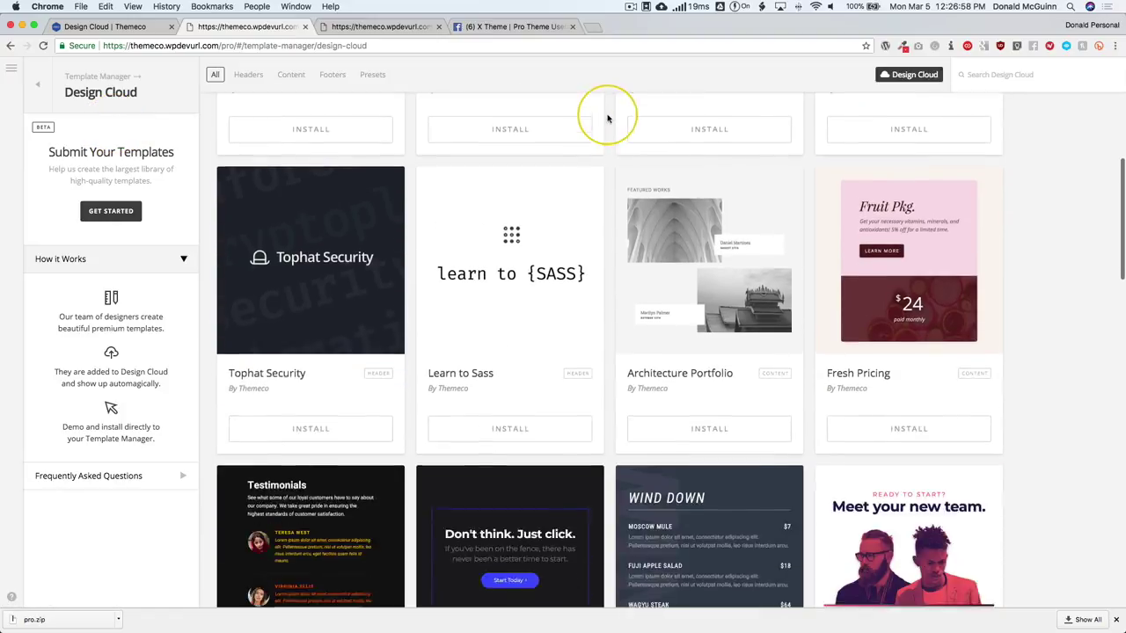
scroll(606, 116, "down", 8)
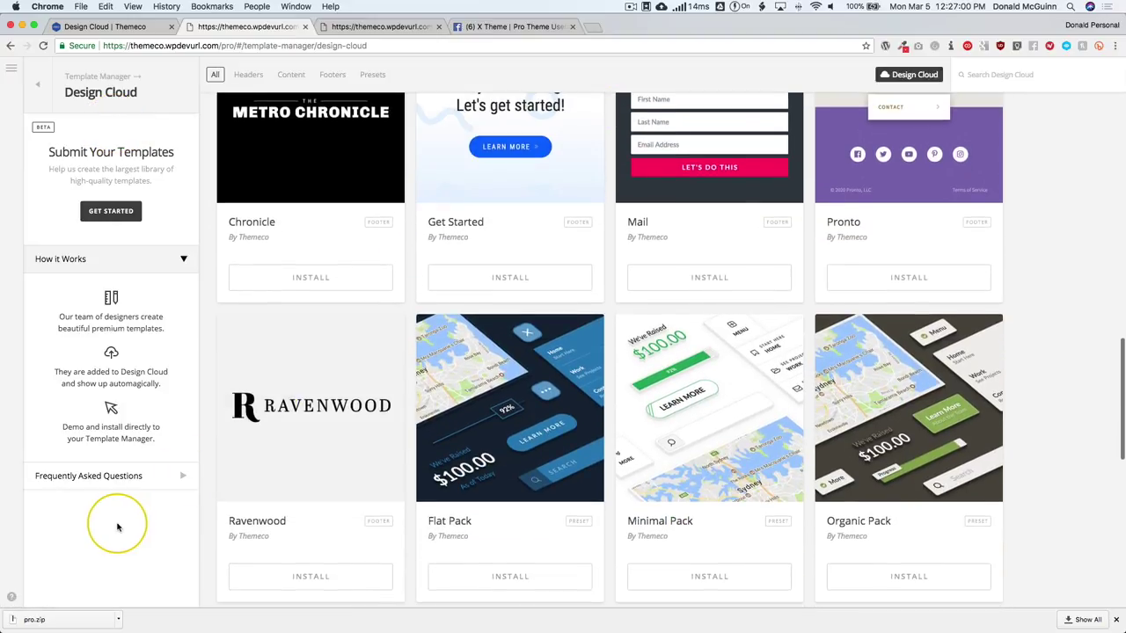
left_click(105, 484)
scroll(104, 485, "down", 6)
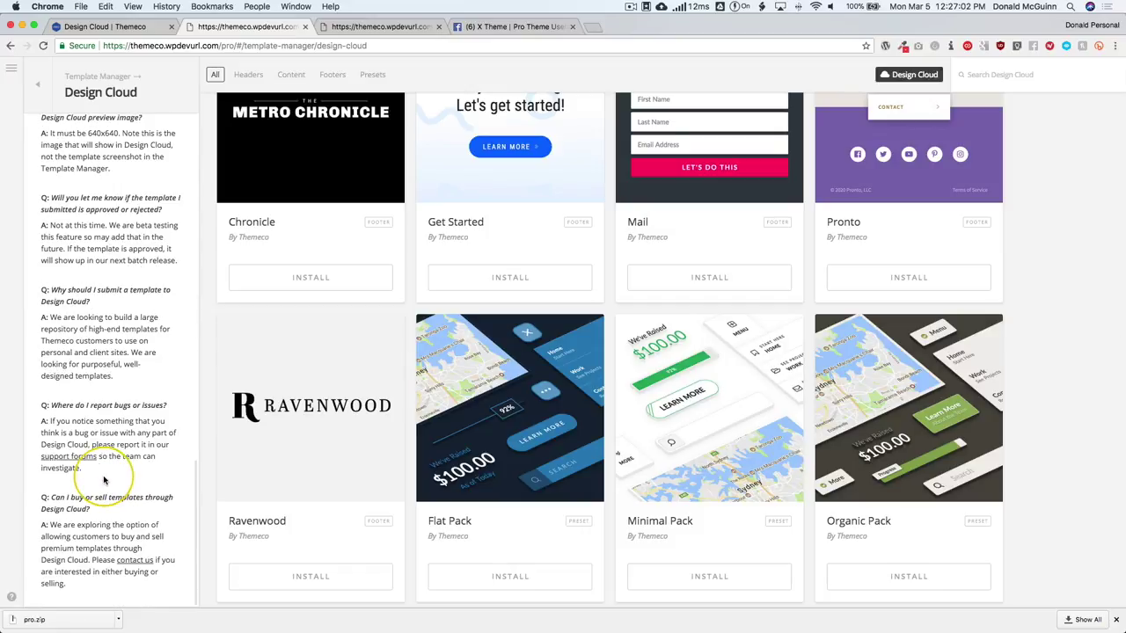
left_click_drag(51, 497, 111, 603)
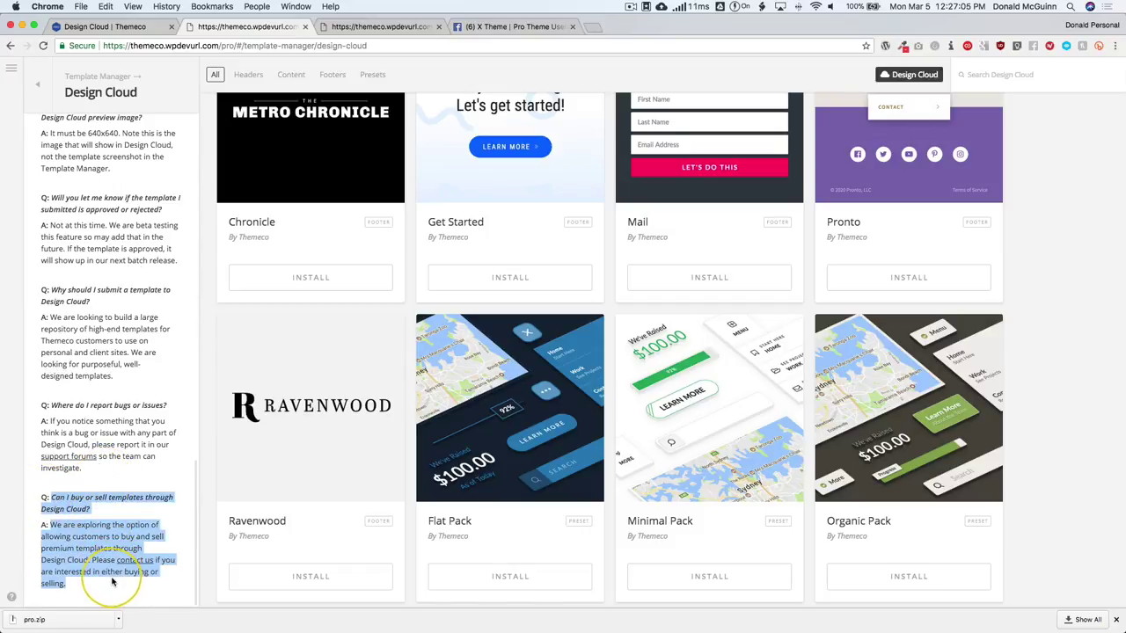
left_click(114, 510)
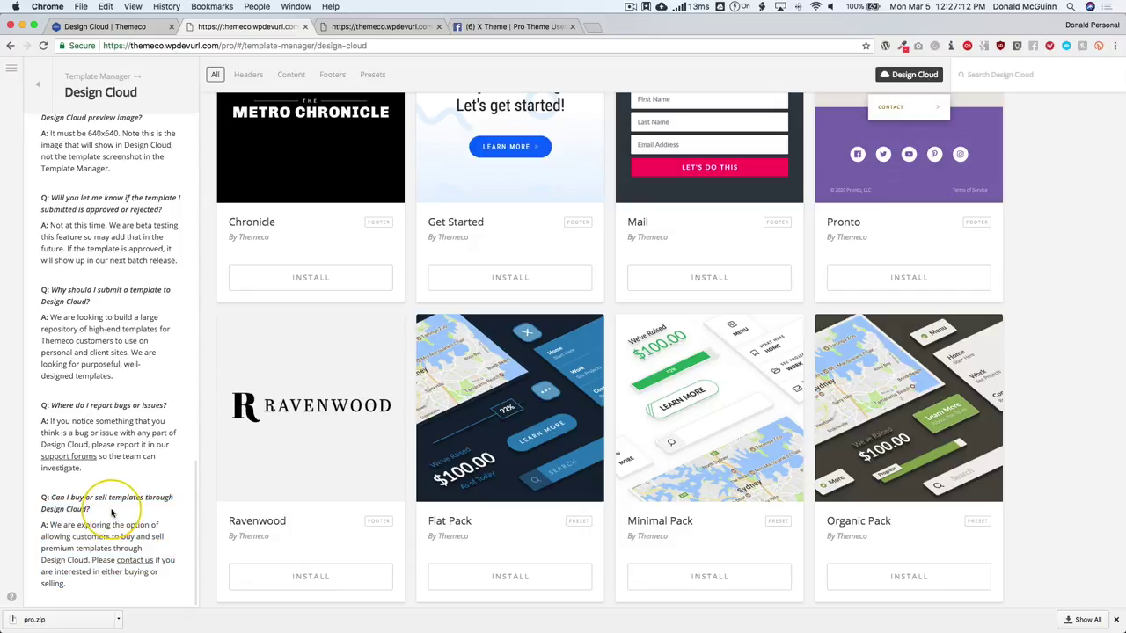
scroll(106, 500, "up", 3)
scroll(106, 502, "up", 10)
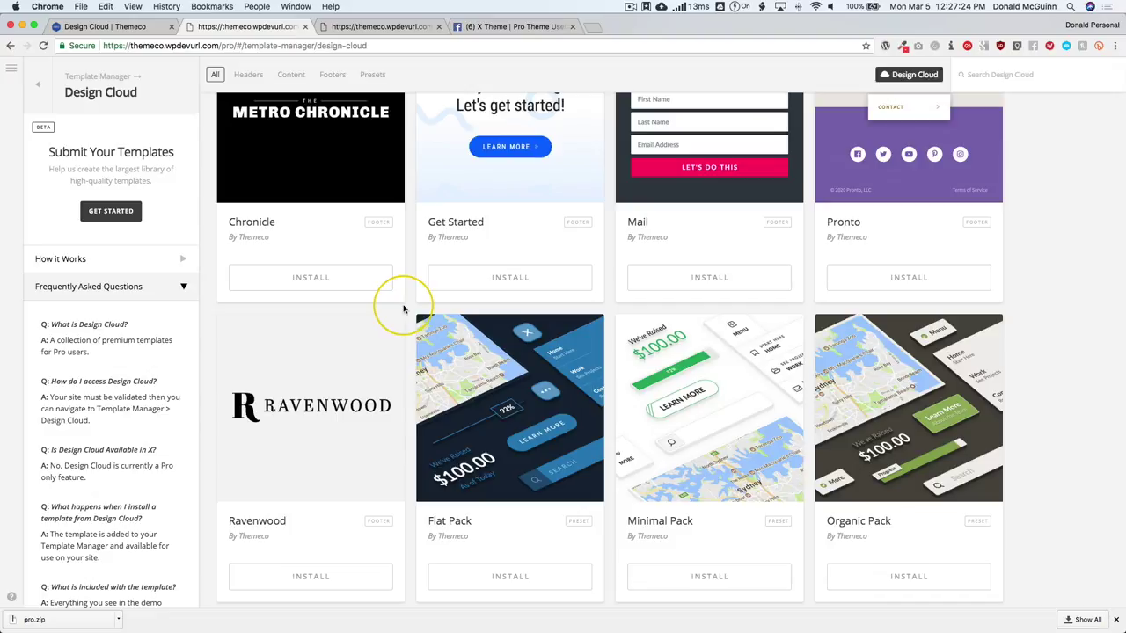
scroll(402, 307, "up", 10)
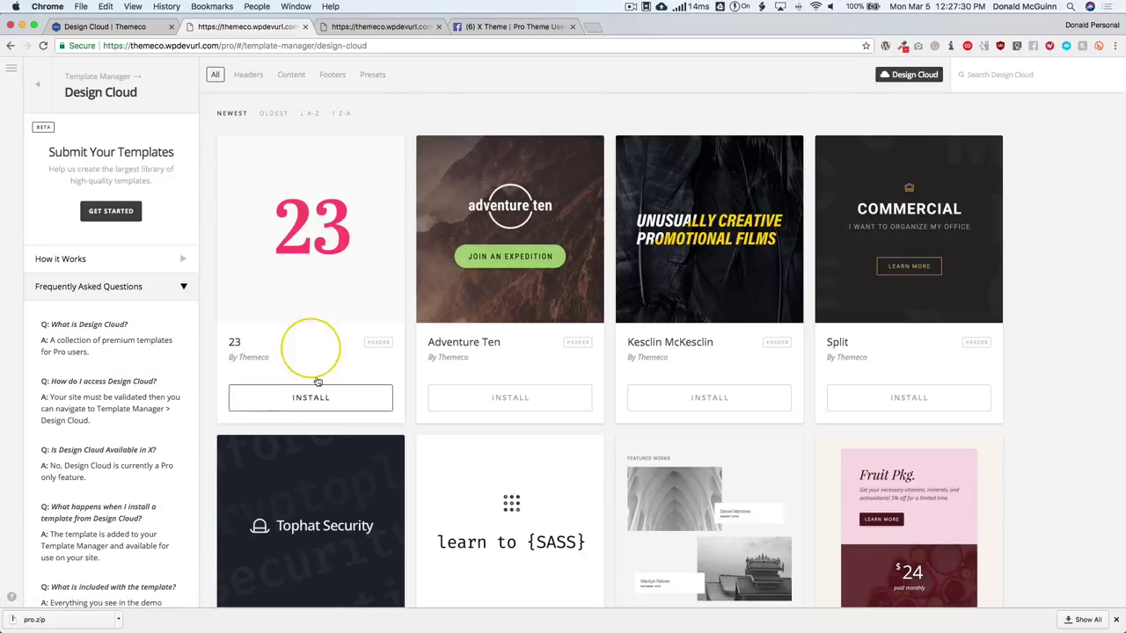
- Leave the Design Cloud and open the Template page in the content editor
left_click(37, 81)
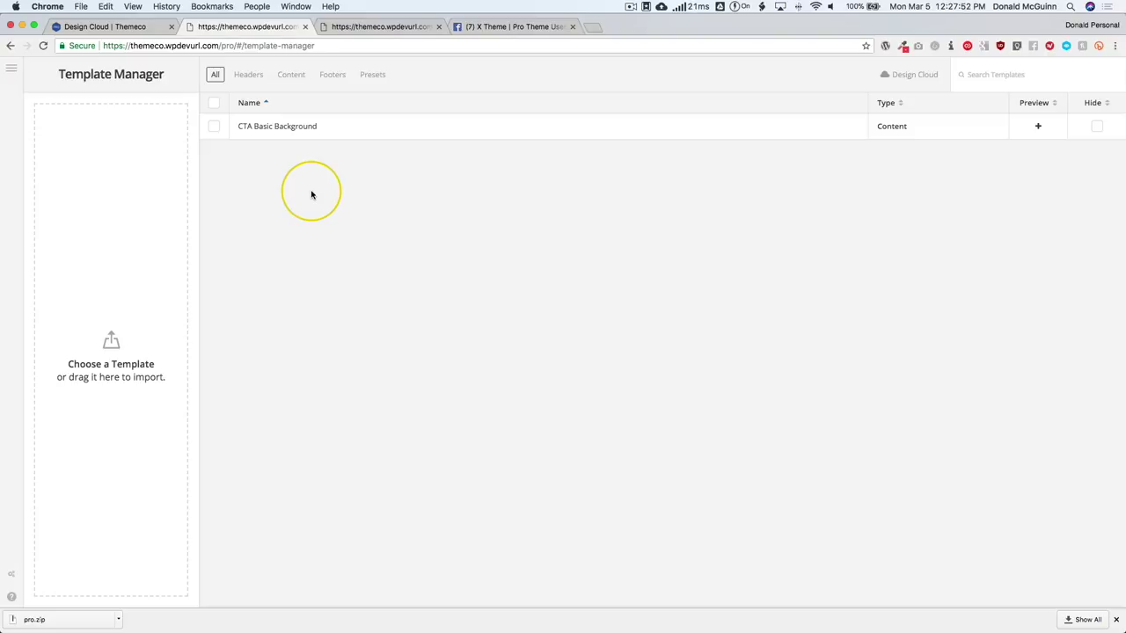
left_click(11, 67)
left_click(88, 111)
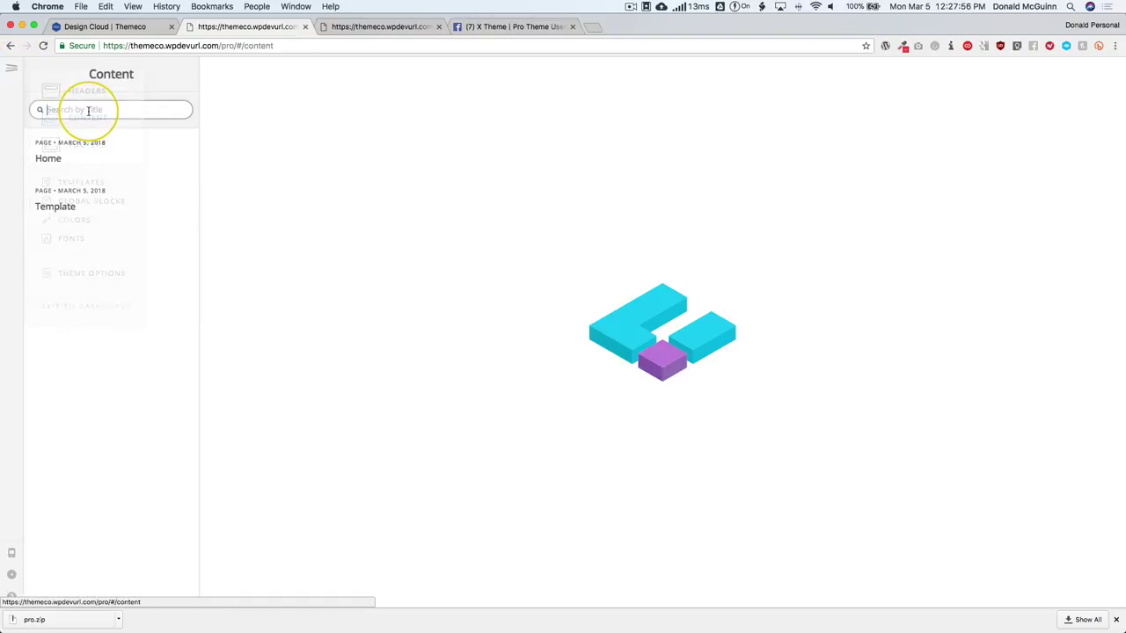
left_click(172, 202)
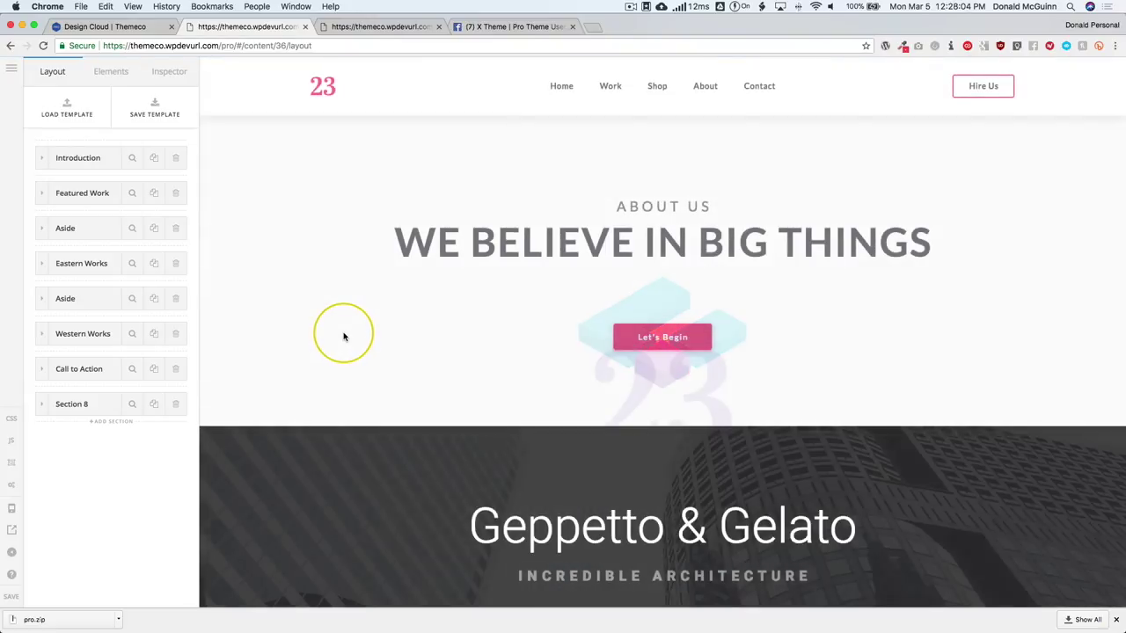
- Look through the Template page's sections from the header down to the footer
scroll(307, 317, "down", 10)
scroll(278, 311, "down", 7)
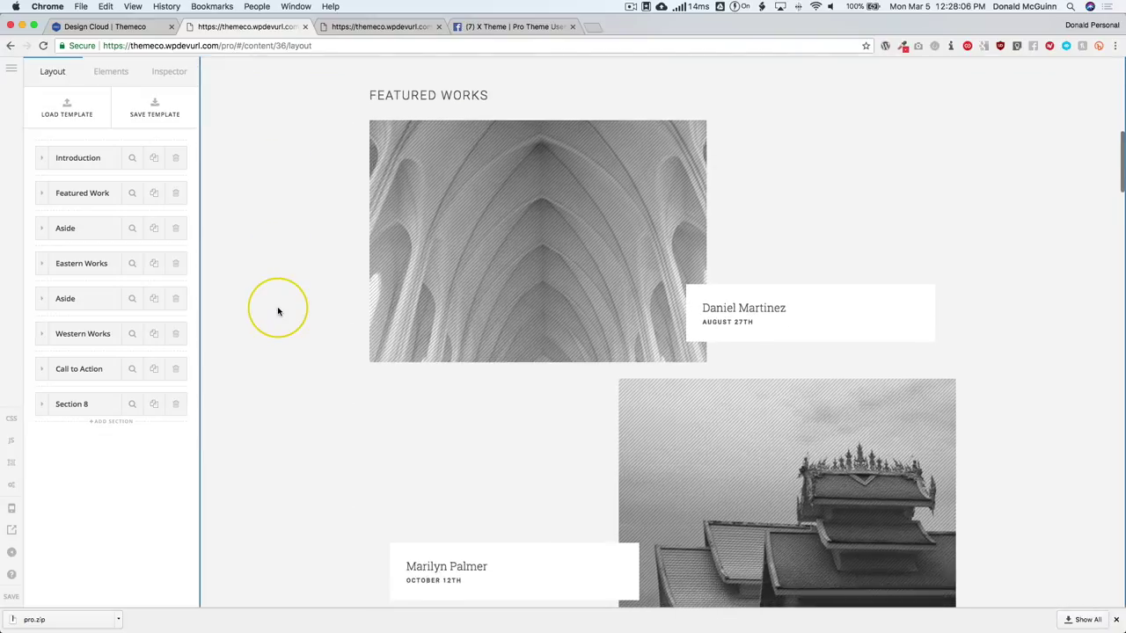
scroll(278, 311, "up", 5)
scroll(278, 312, "up", 10)
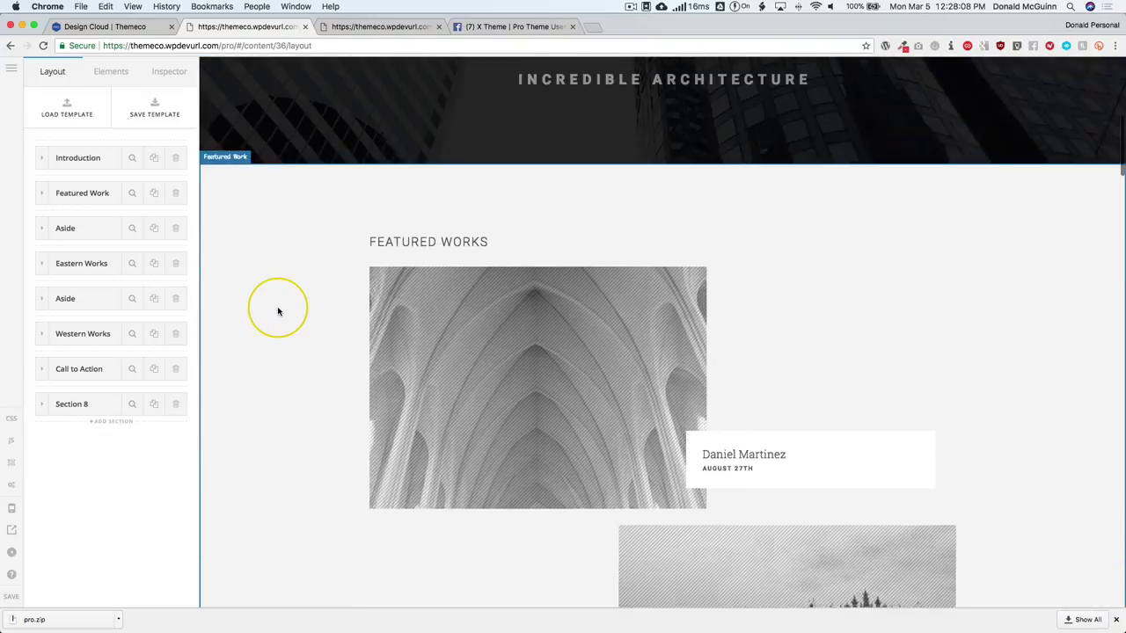
scroll(278, 312, "down", 12)
scroll(278, 311, "down", 8)
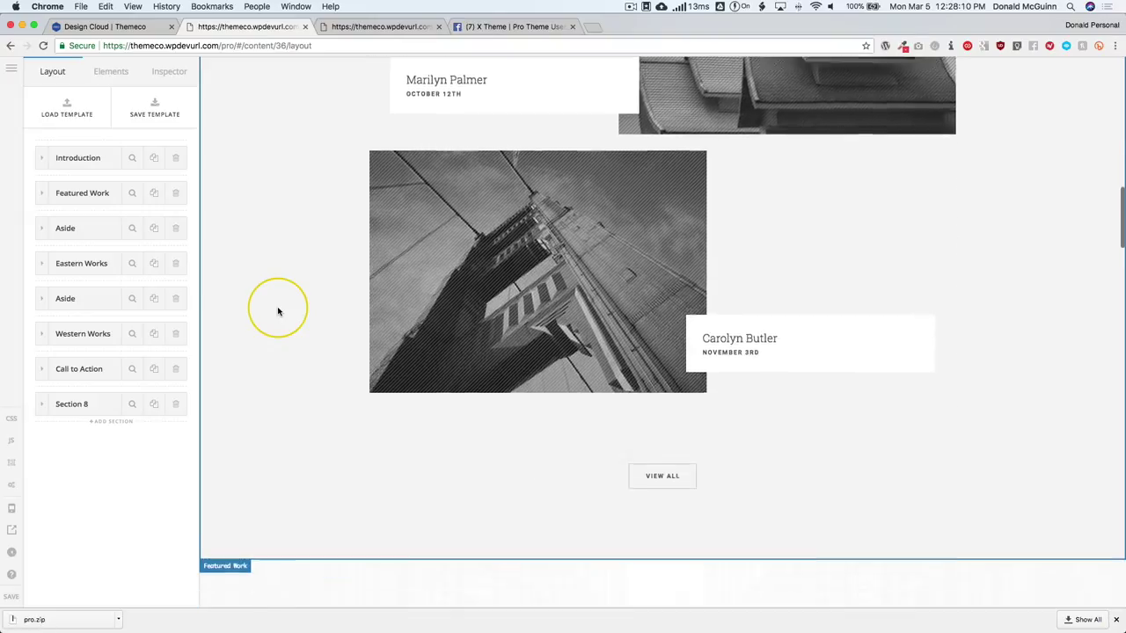
scroll(272, 307, "down", 10)
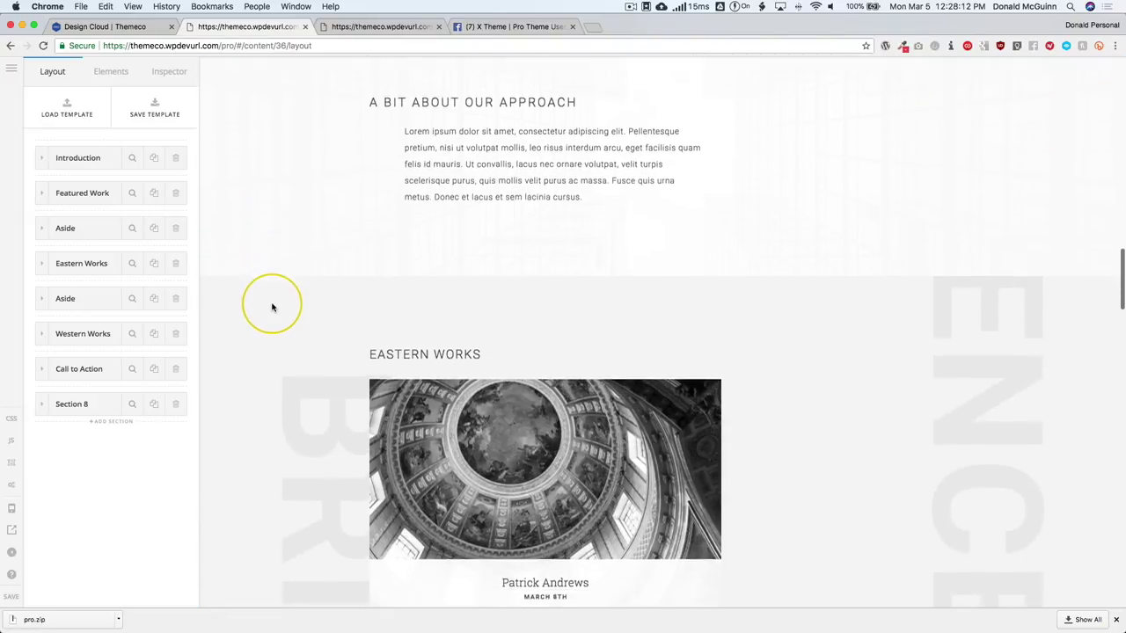
scroll(272, 307, "down", 10)
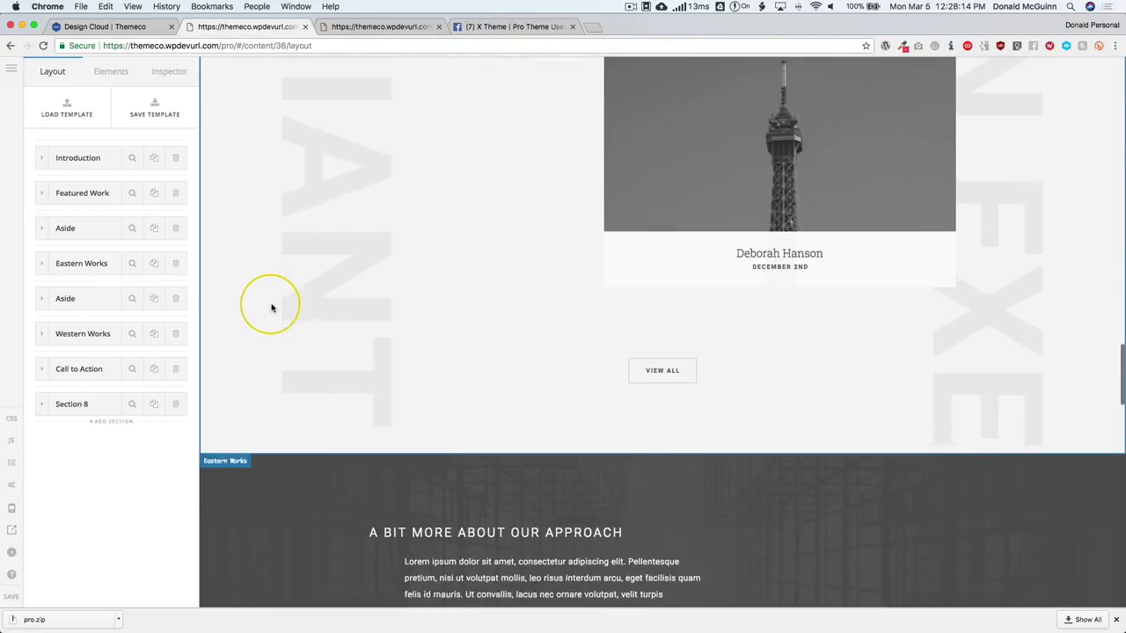
scroll(266, 308, "down", 12)
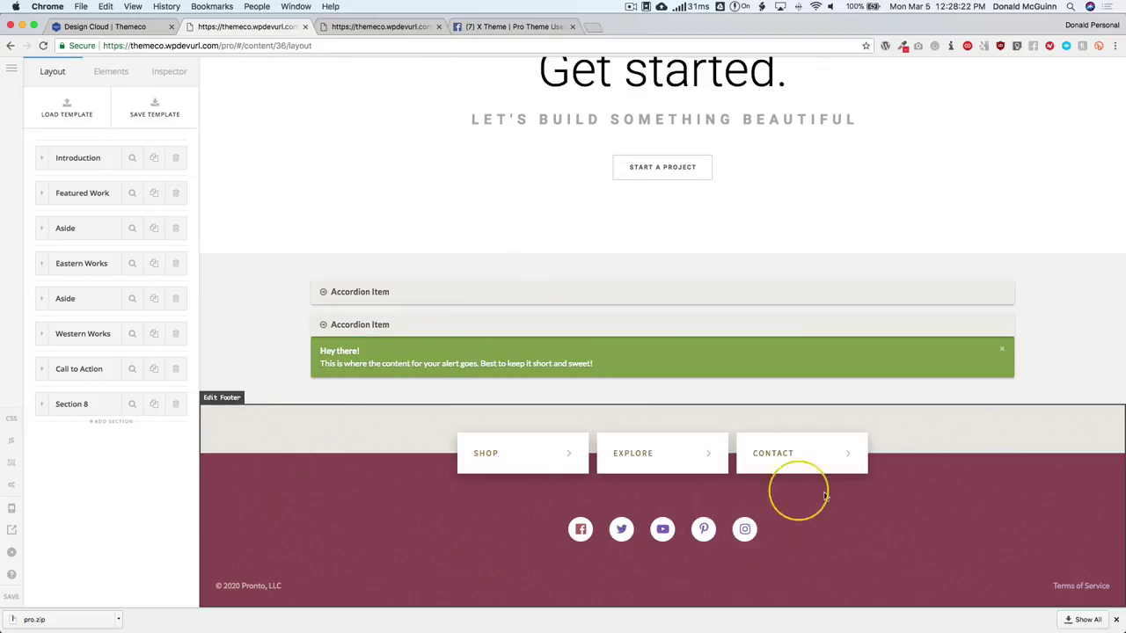
- View the page's footer in the footer editor and return to editing the Template page
left_click(406, 496)
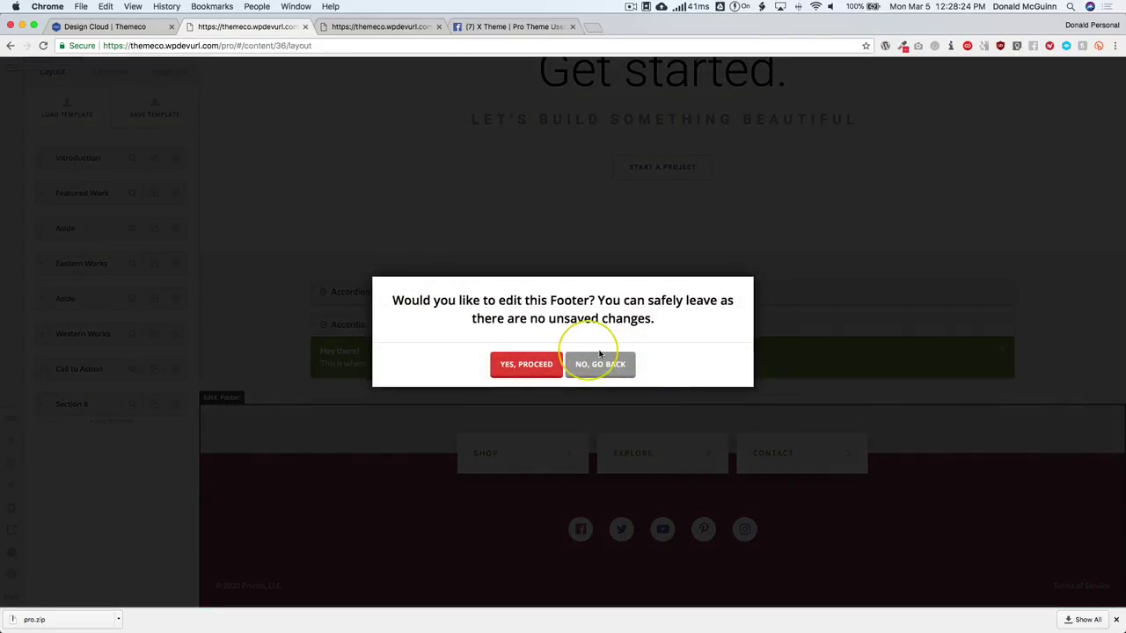
left_click(524, 363)
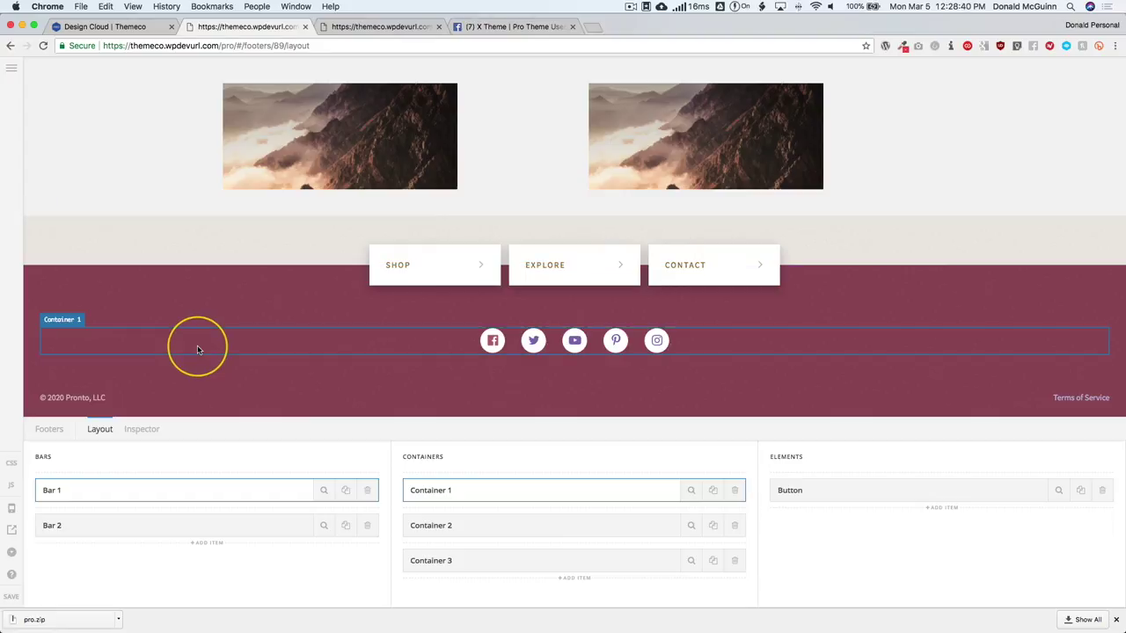
left_click(12, 71)
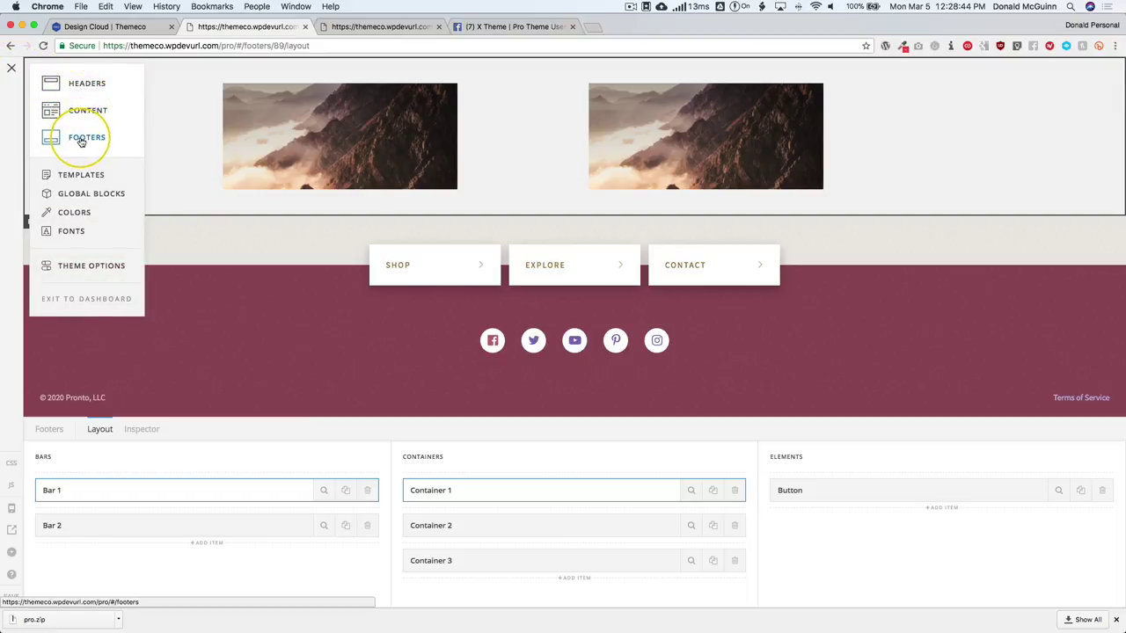
left_click(83, 110)
left_click(171, 201)
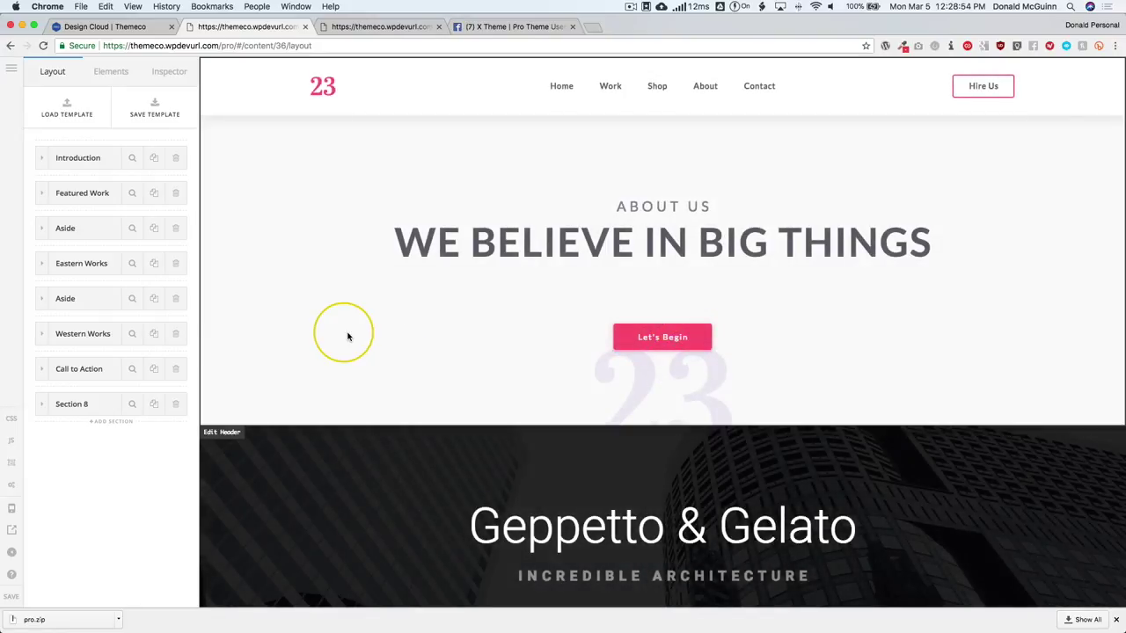
- View the settings of the Geppetto & Gelato Introduction section and return to the page's section layout
scroll(373, 343, "down", 5)
scroll(337, 329, "up", 1)
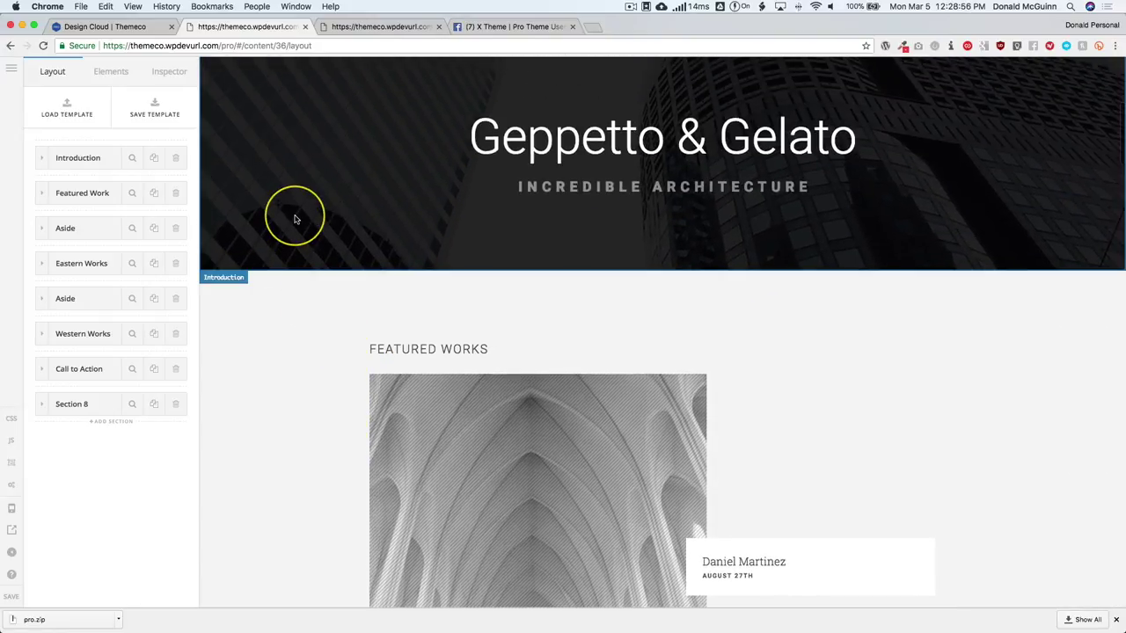
left_click(296, 219)
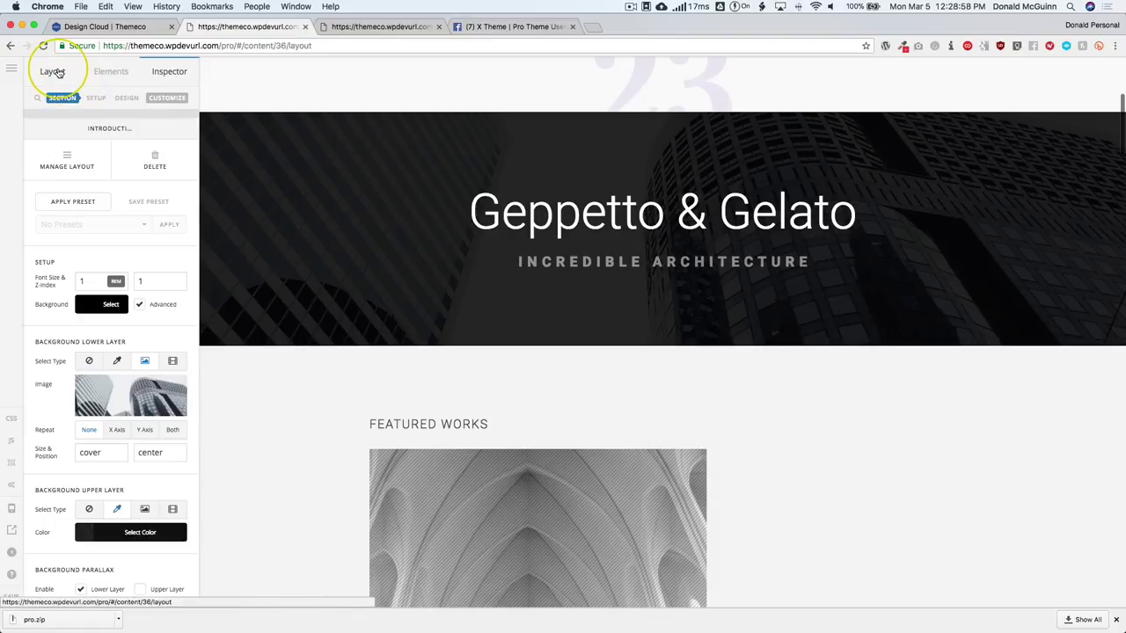
left_click(55, 73)
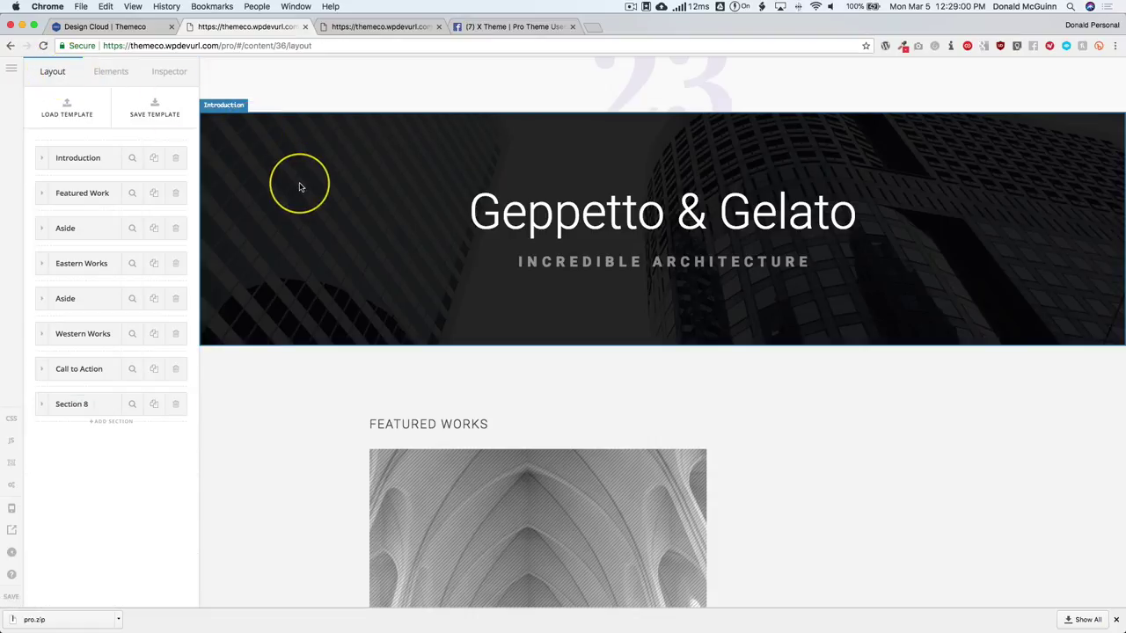
- Filter the Design Cloud to presets and install the Minimal Pack
left_click(11, 67)
left_click(91, 178)
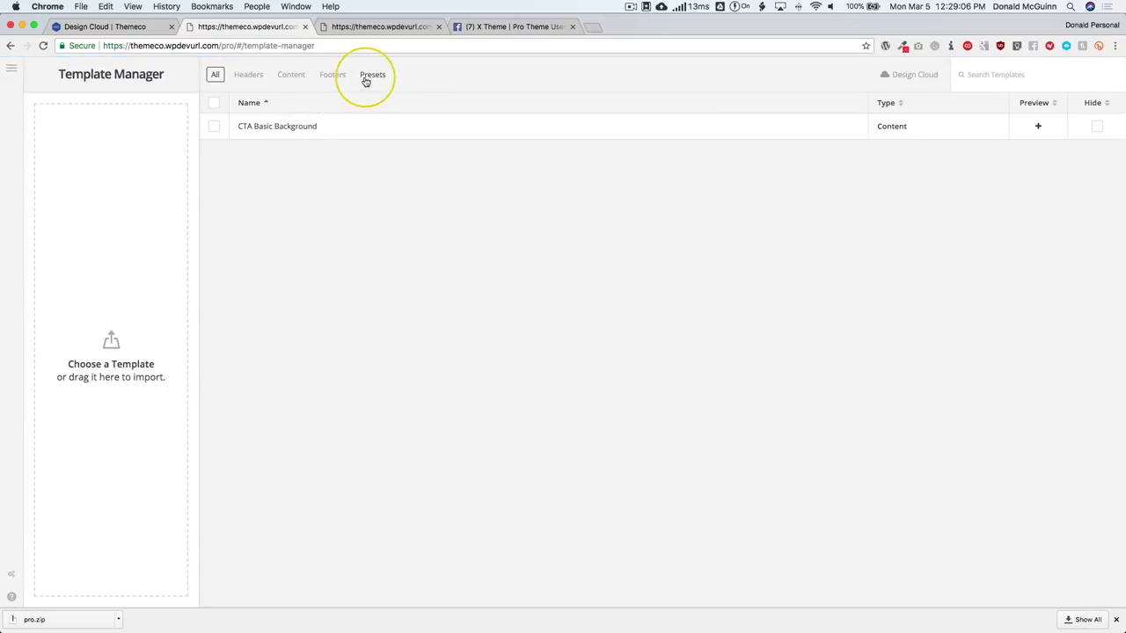
left_click(908, 76)
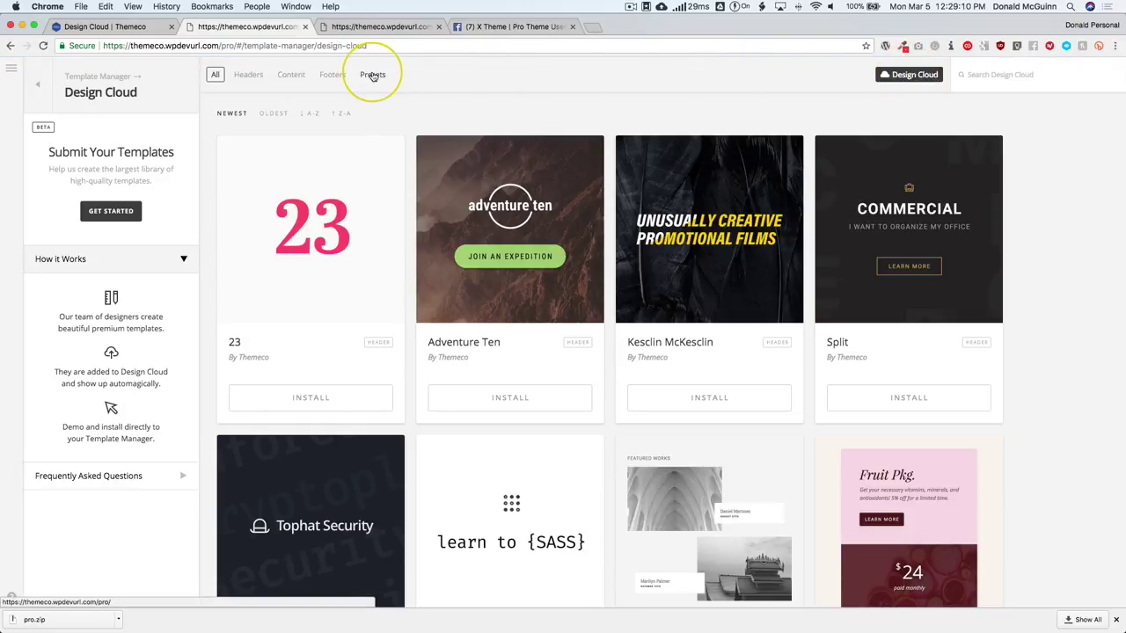
left_click(373, 75)
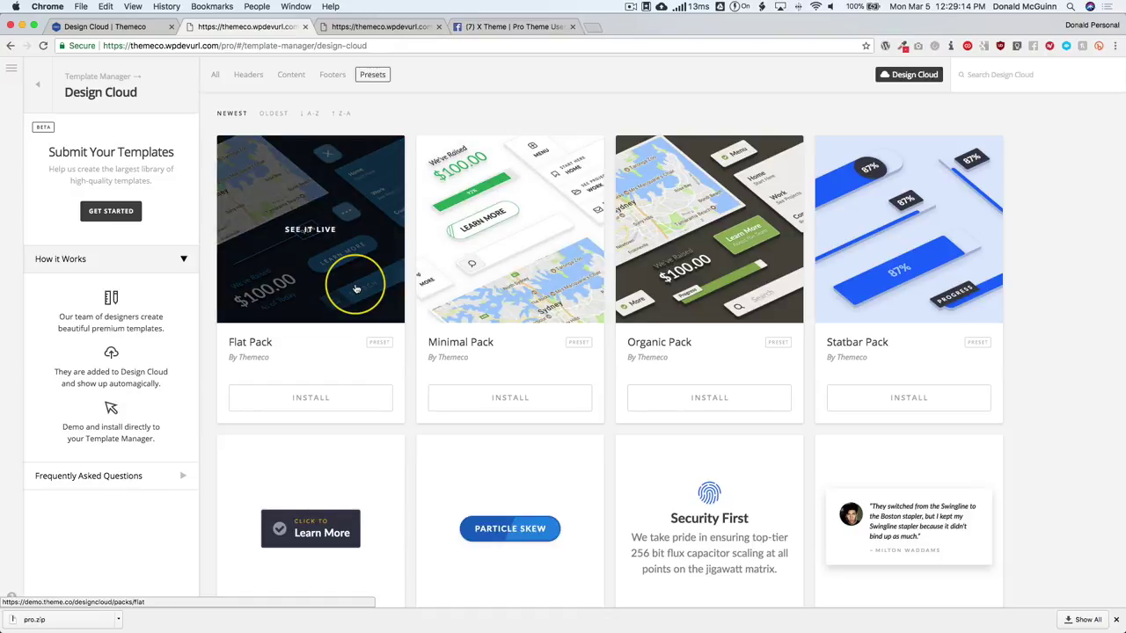
scroll(901, 282, "down", 2)
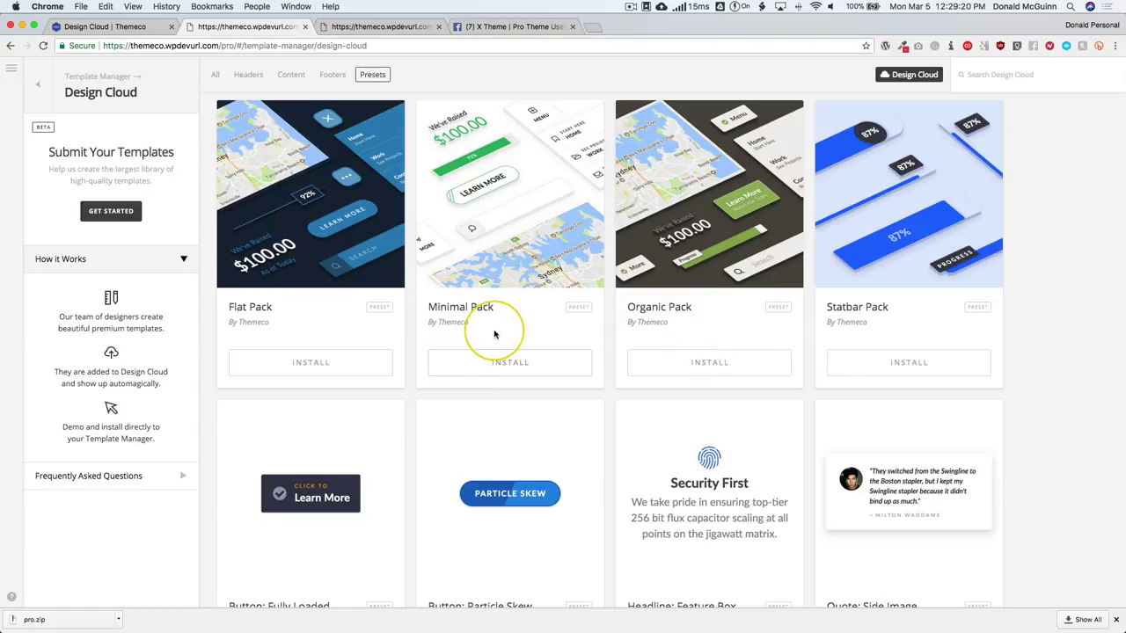
left_click(508, 364)
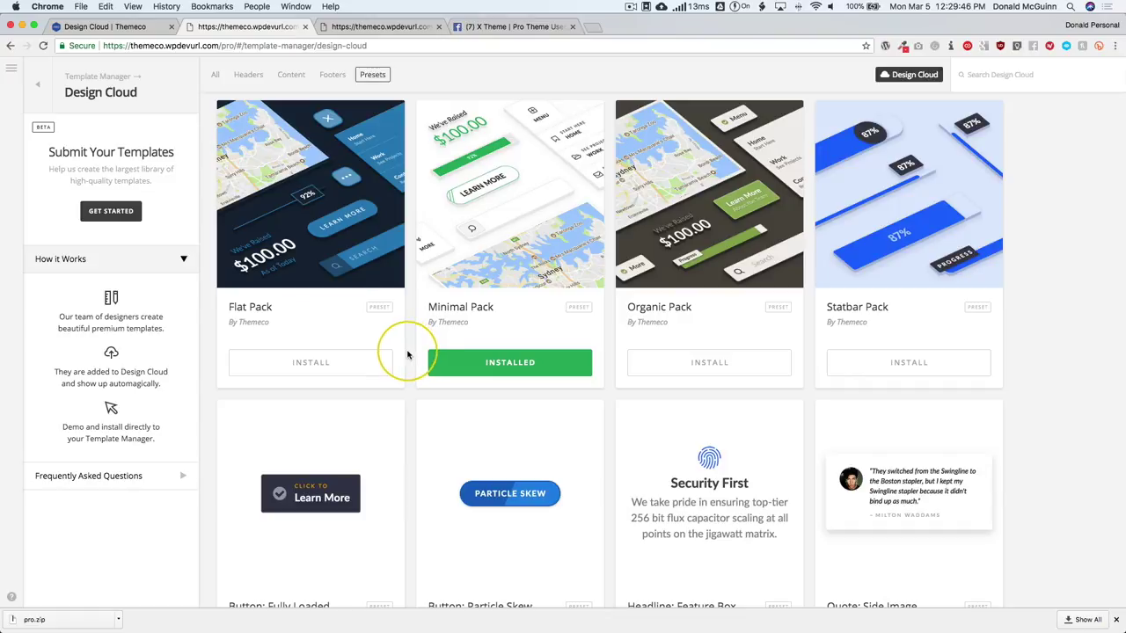
- Review the installed Minimal presets in the Template Manager list
left_click(37, 84)
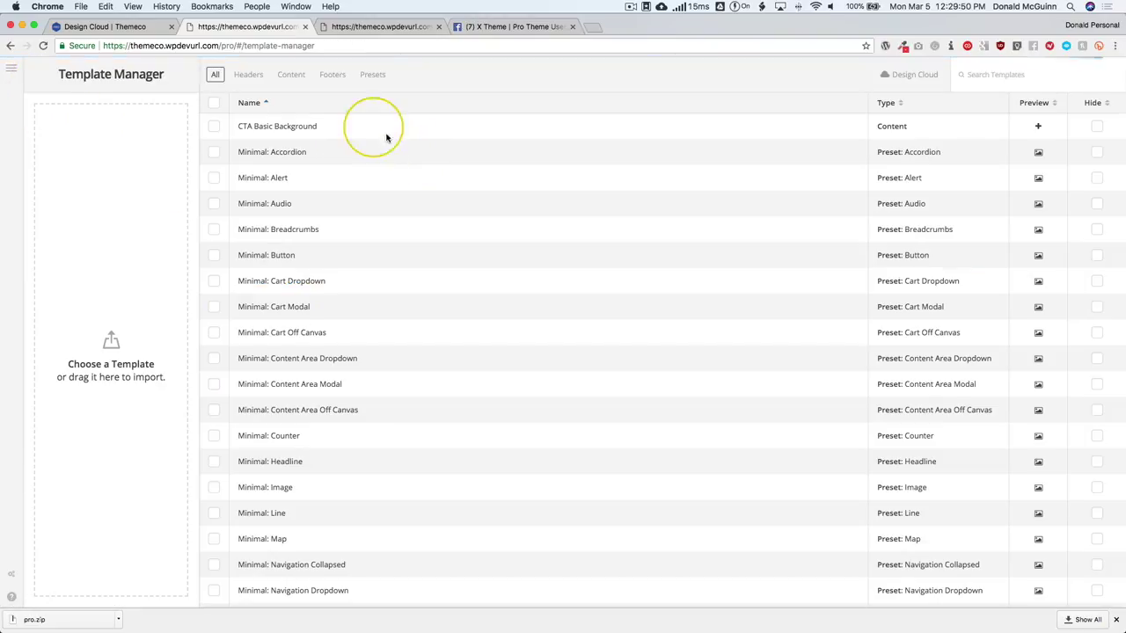
scroll(301, 550, "down", 5)
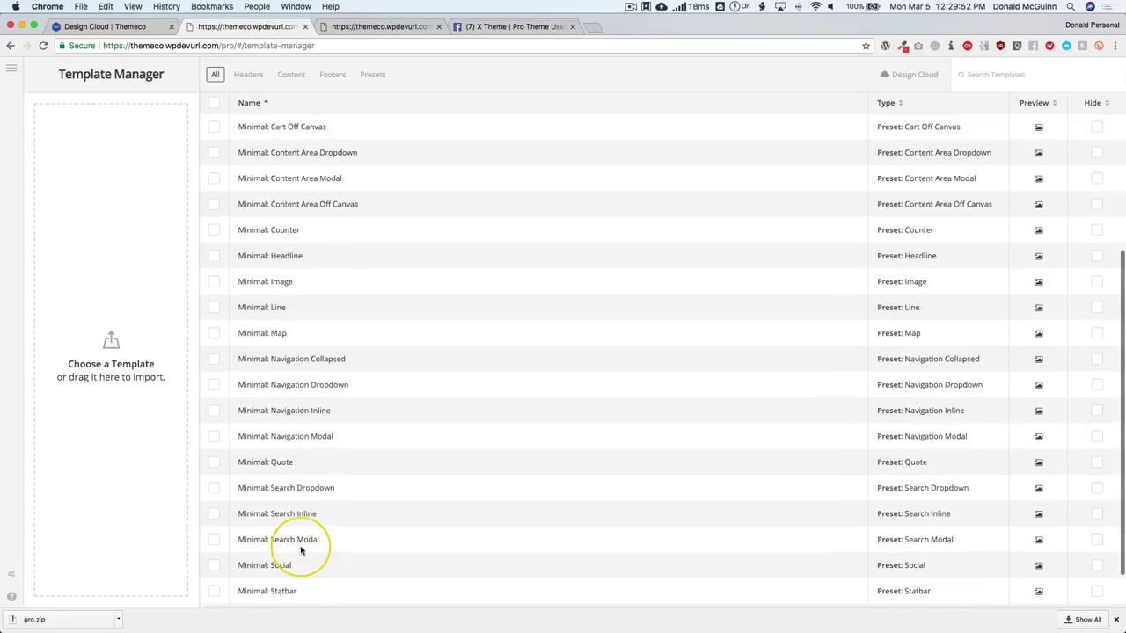
scroll(335, 475, "up", 5)
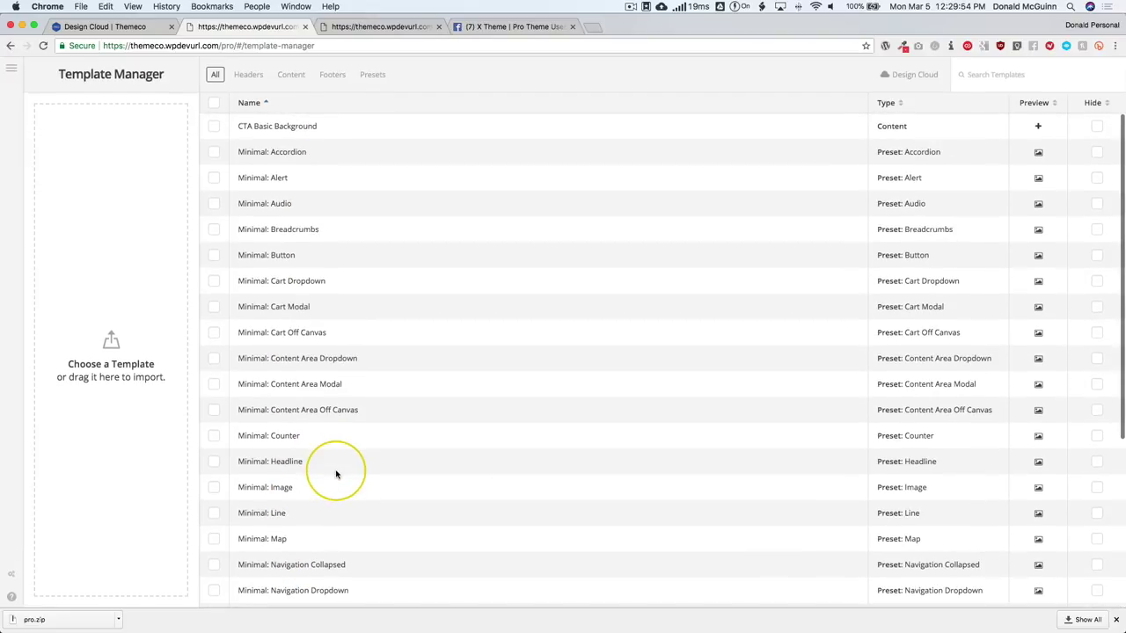
- Open the Template page for editing in the content builder
left_click(12, 73)
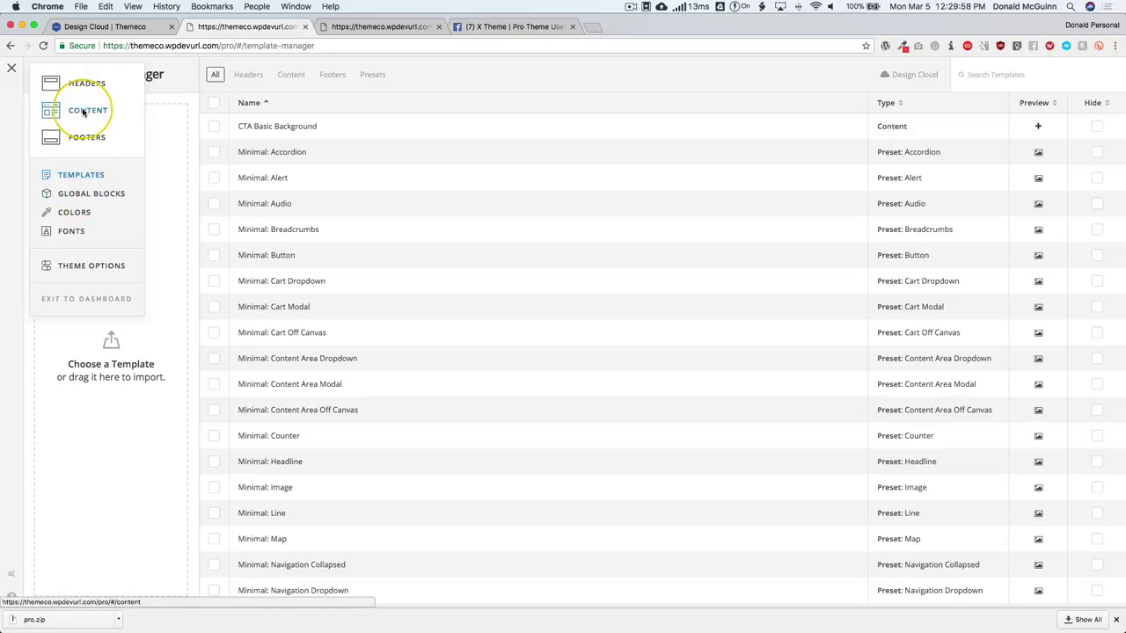
left_click(83, 112)
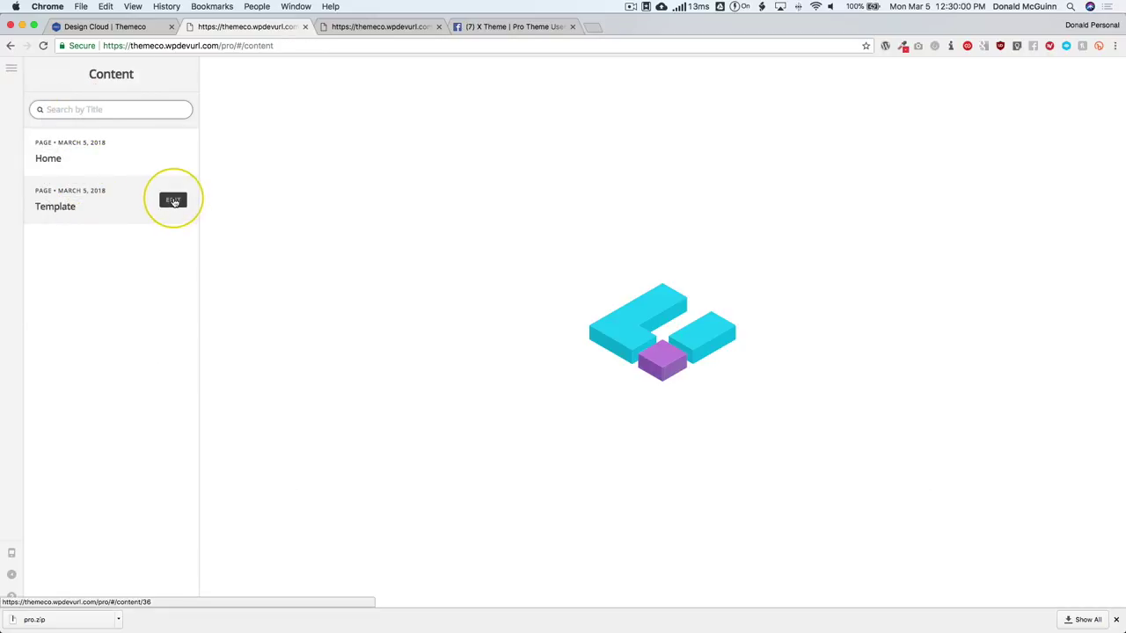
left_click(174, 201)
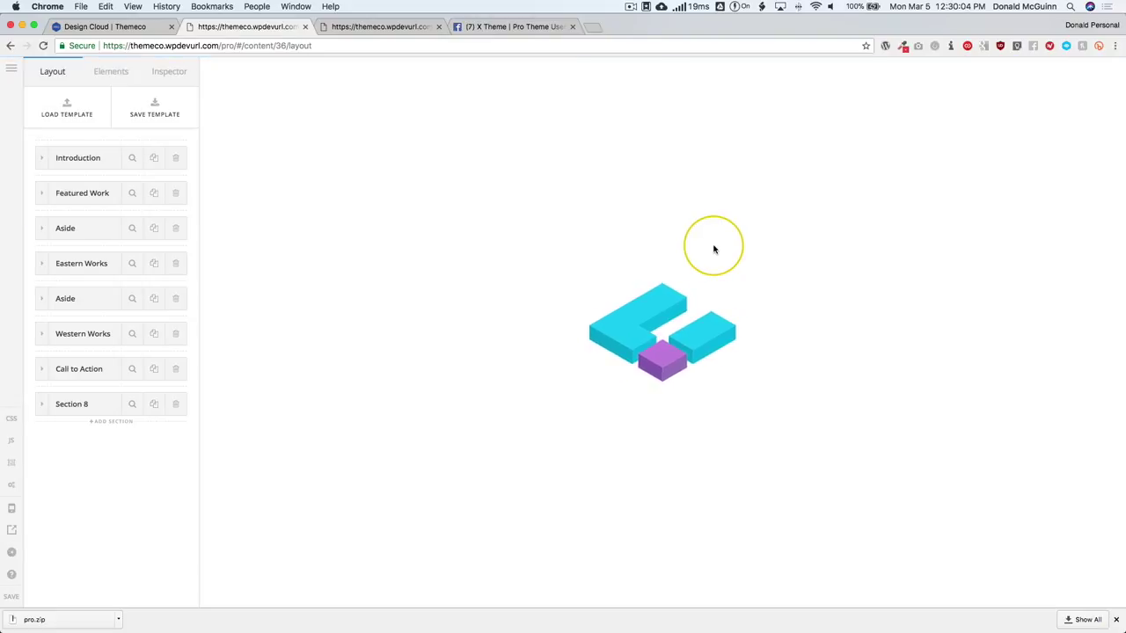
- Delete all eight sections from the Template page's layout, from Introduction to Section 8
left_click(176, 158)
left_click(176, 159)
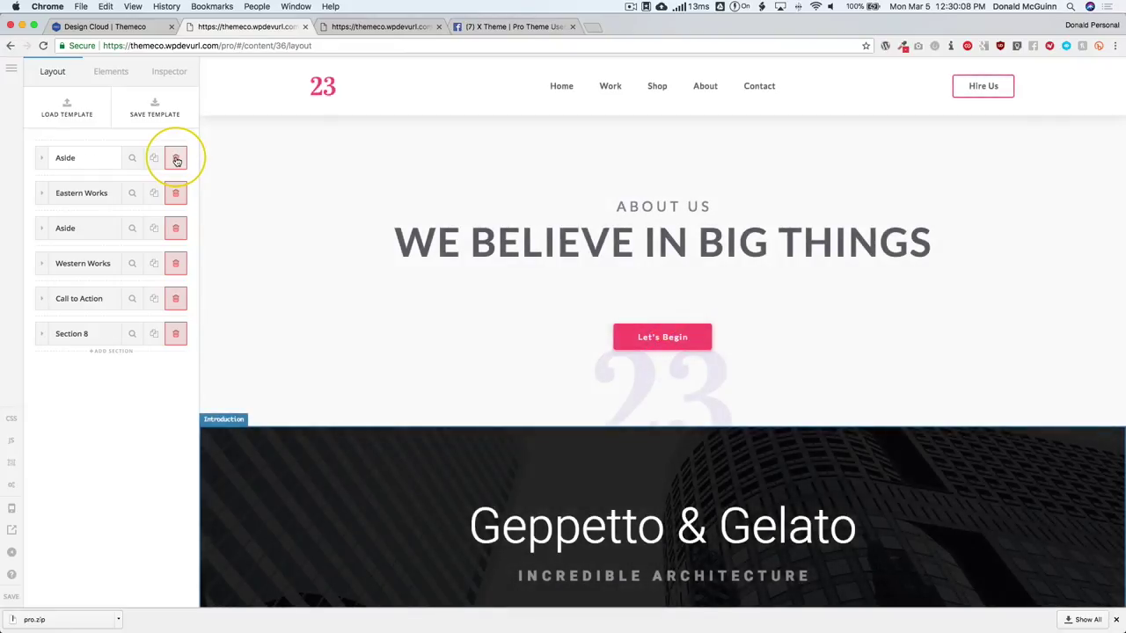
left_click(176, 158)
left_click(176, 159)
left_click(176, 158)
left_click(176, 158)
left_click(176, 158)
left_click(176, 159)
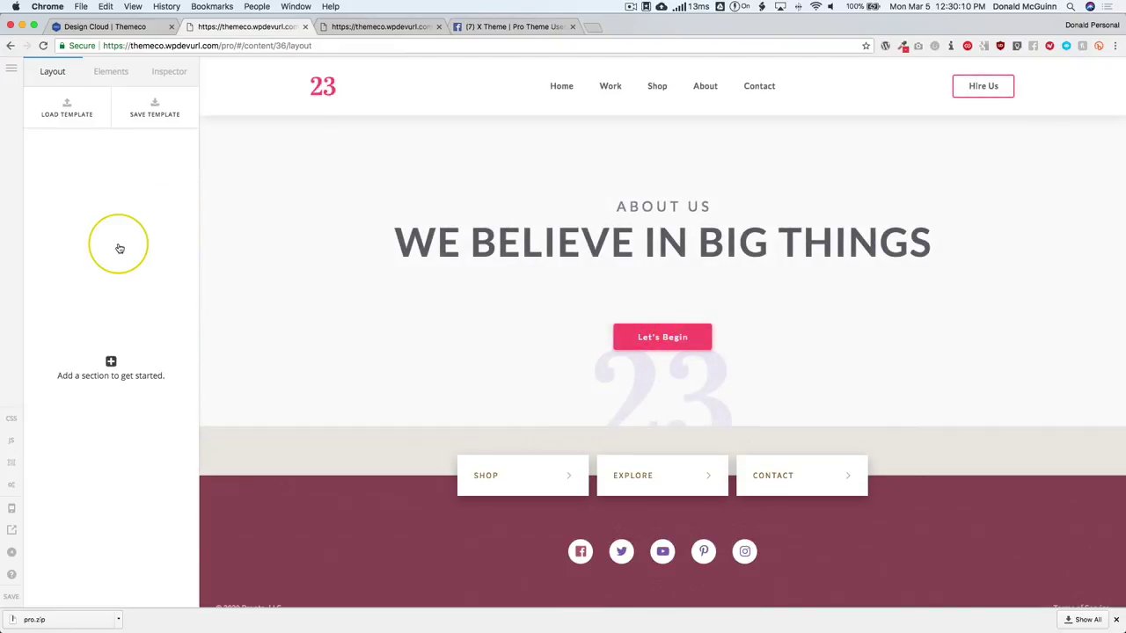
- Add an Accordion element to the empty page and apply the Minimal: Accordion preset to it
left_click(110, 73)
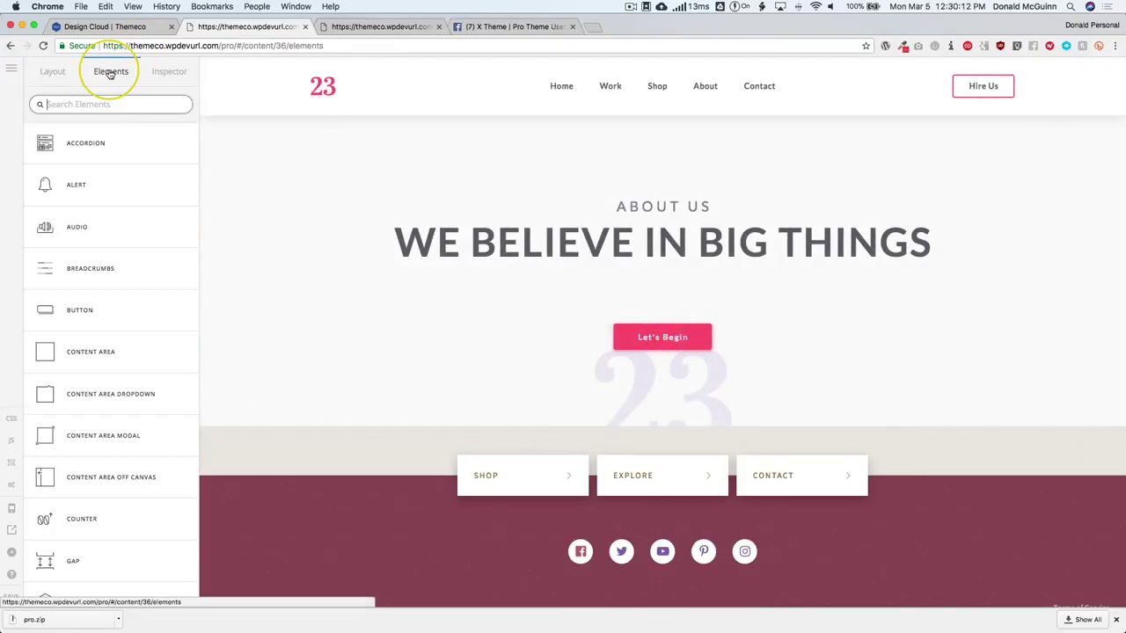
left_click_drag(88, 145, 460, 465)
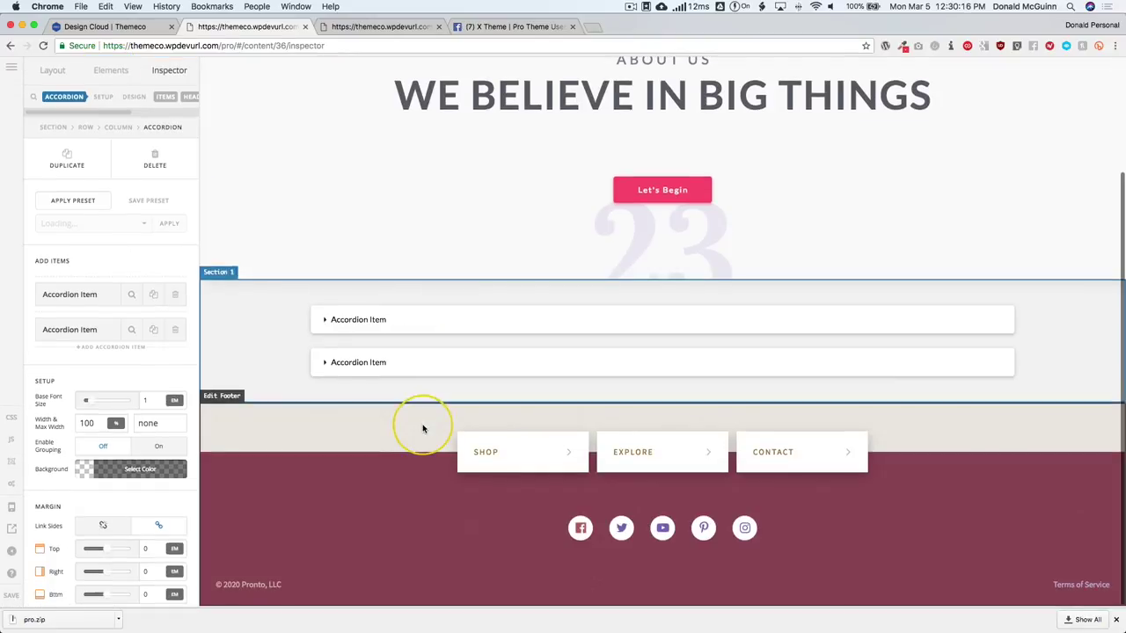
left_click(131, 224)
left_click(106, 240)
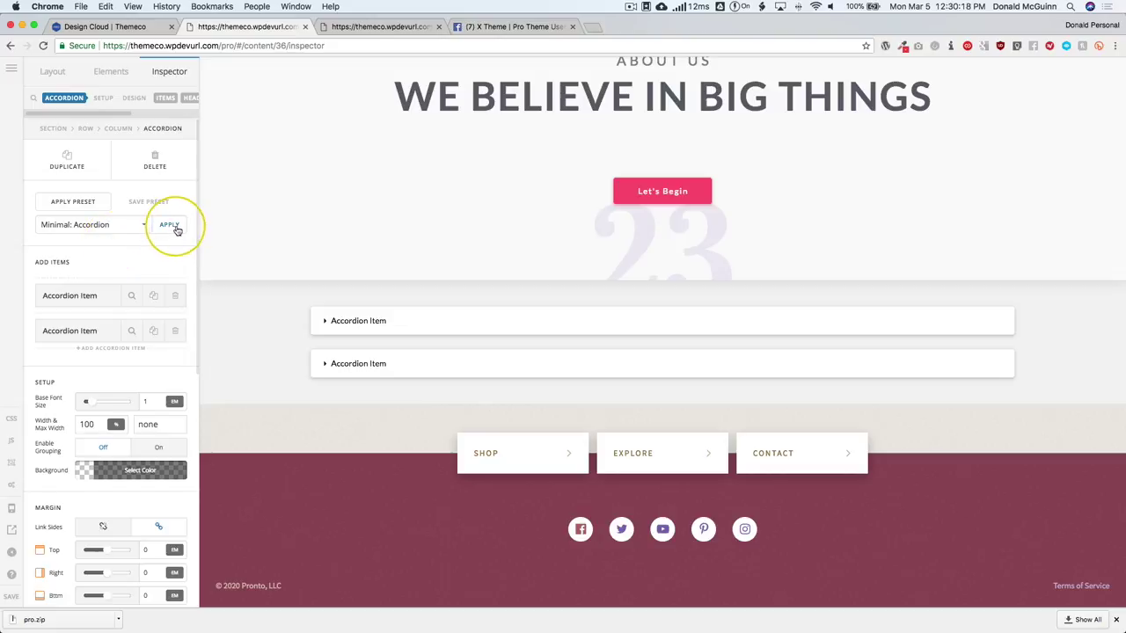
left_click(170, 227)
left_click(231, 244)
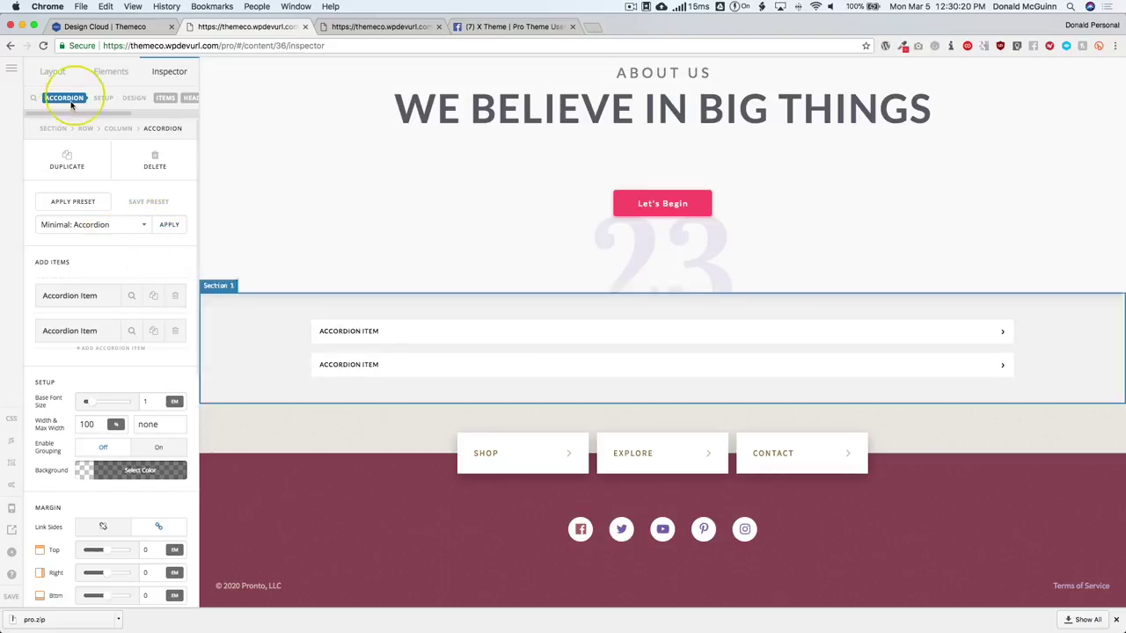
- Find the Button element, place it below the accordion and apply the Minimal: Button preset
left_click(108, 73)
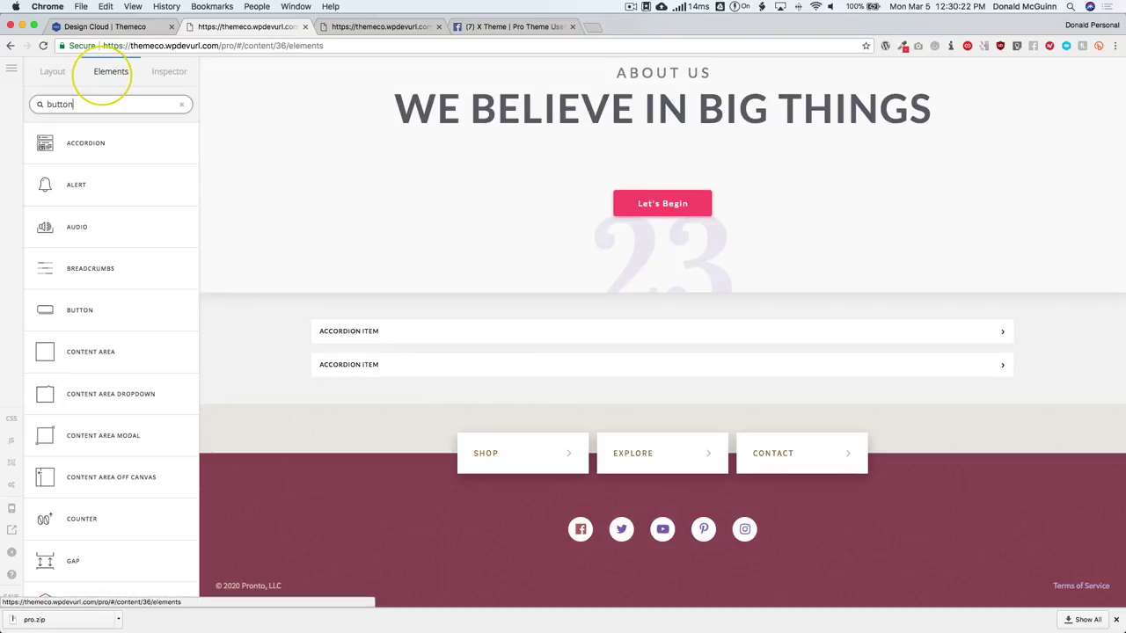
type("button")
left_click_drag(83, 144, 378, 381)
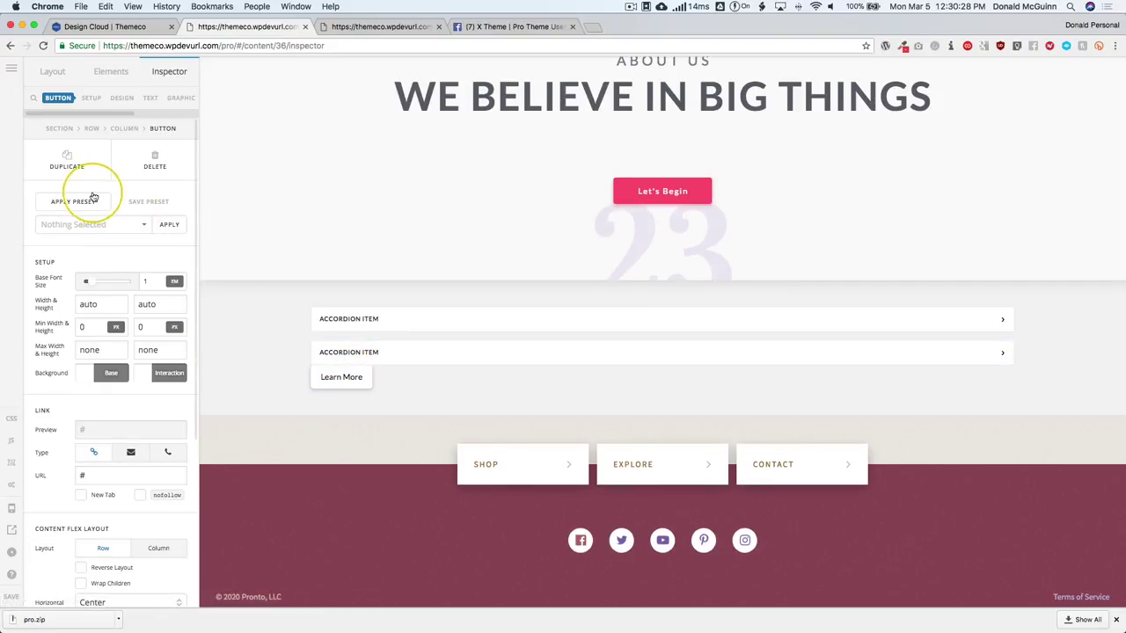
left_click(97, 224)
left_click(80, 241)
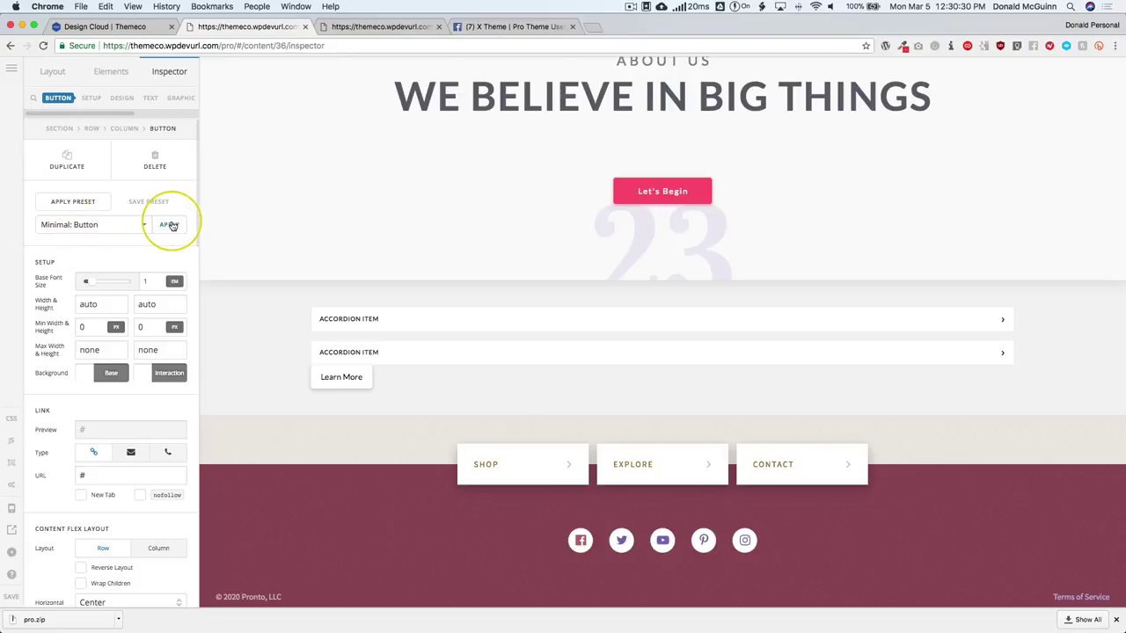
left_click(168, 225)
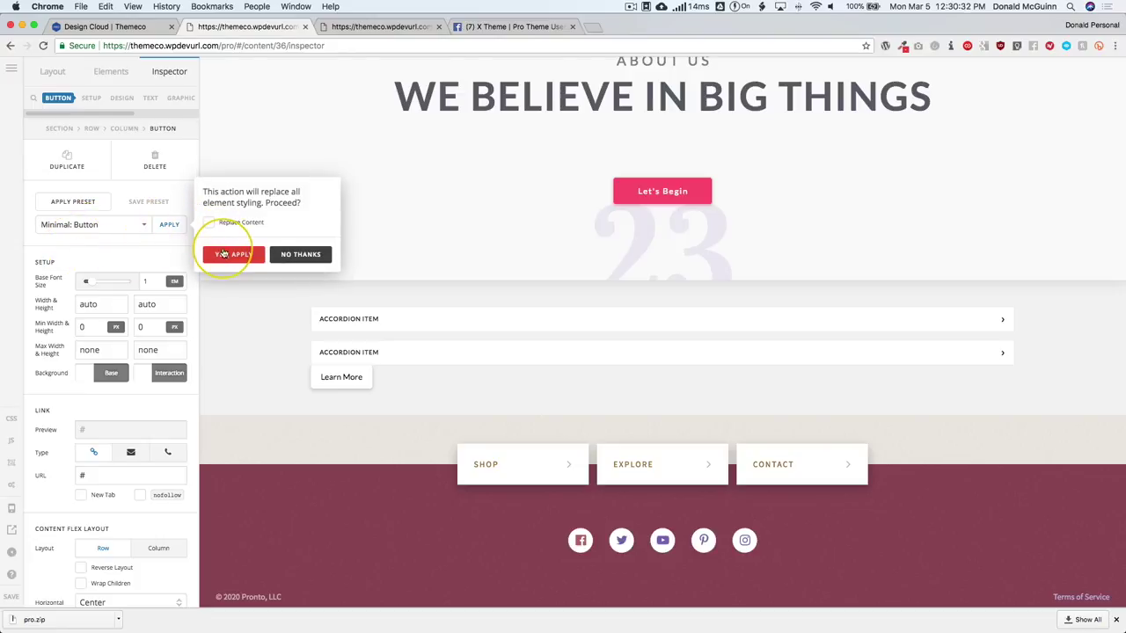
left_click(233, 254)
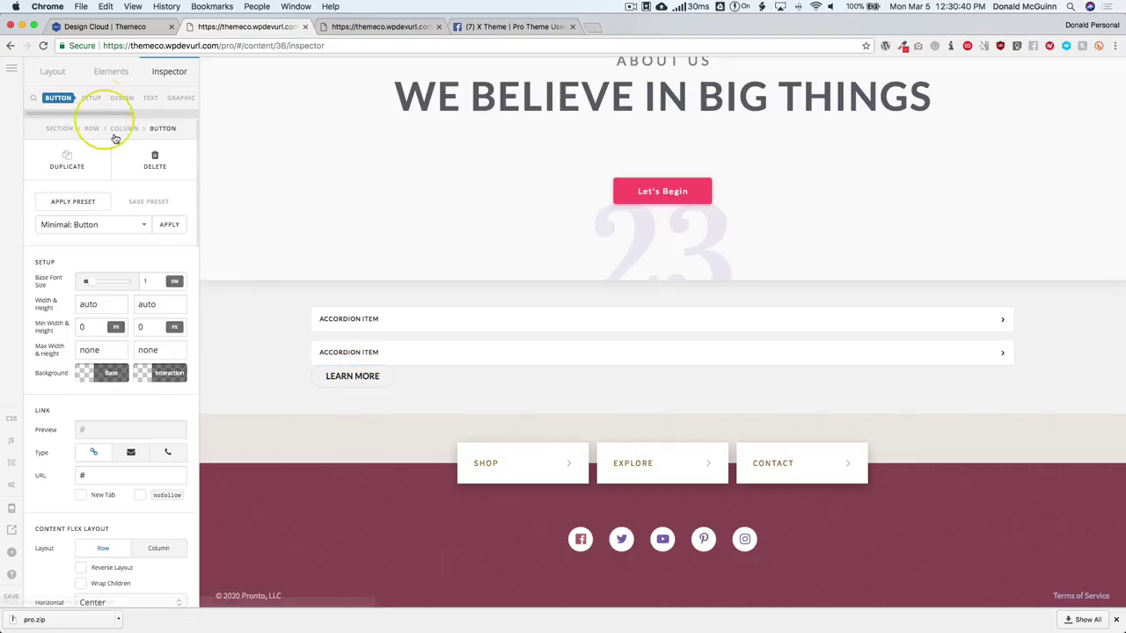
- Add a Content Area Dropdown below the Learn More button and apply its Minimal preset
left_click(104, 72)
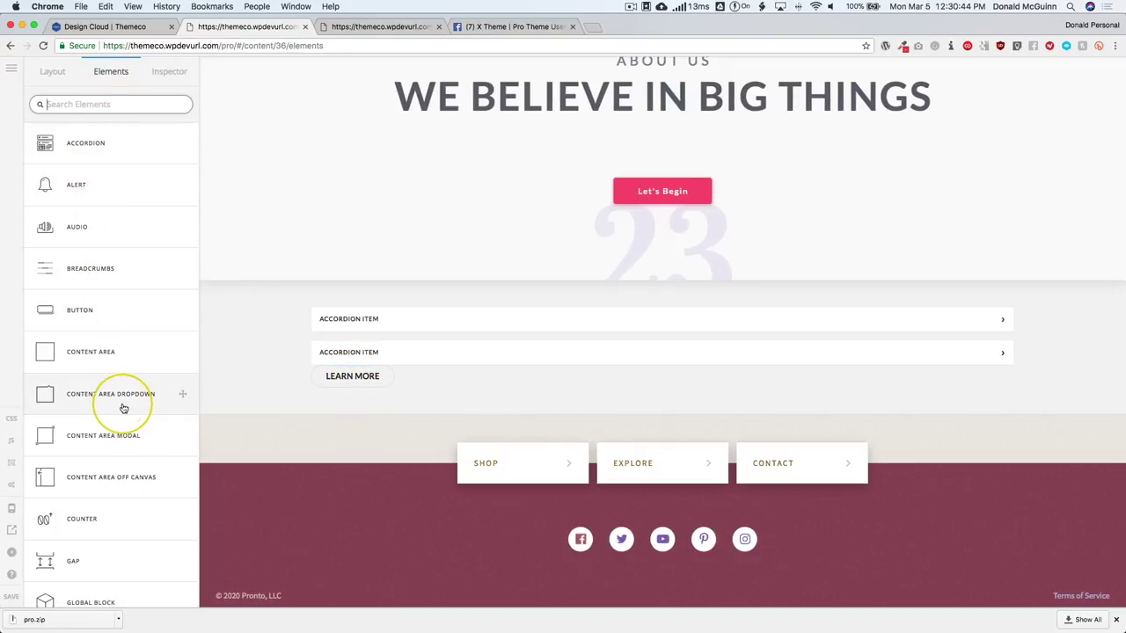
left_click_drag(110, 395, 353, 385)
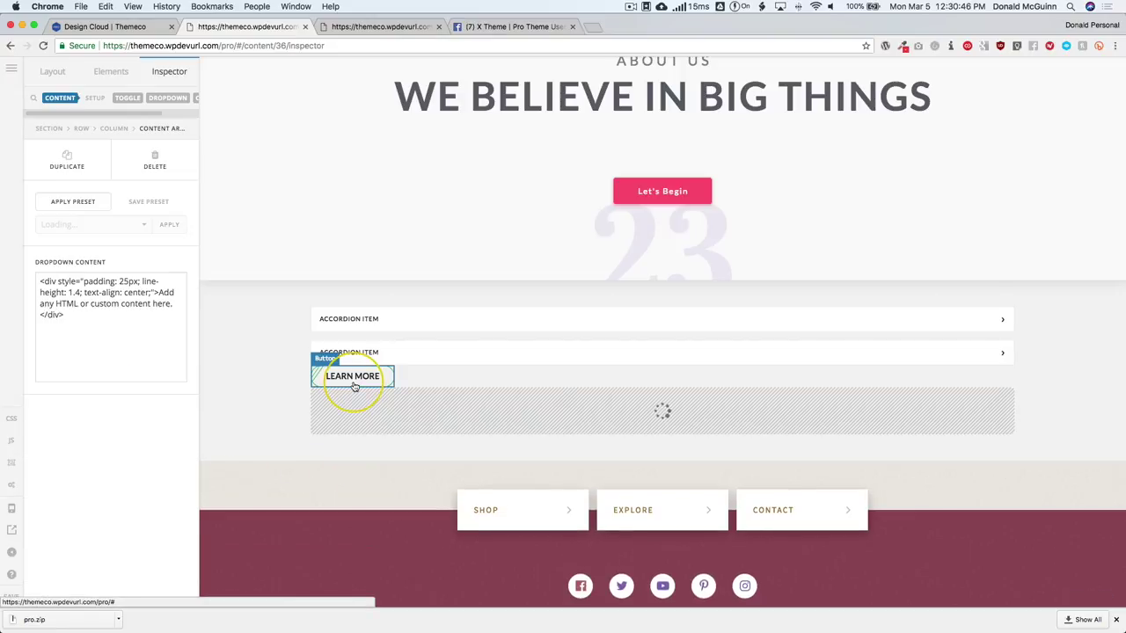
left_click(114, 225)
left_click(94, 240)
left_click(168, 226)
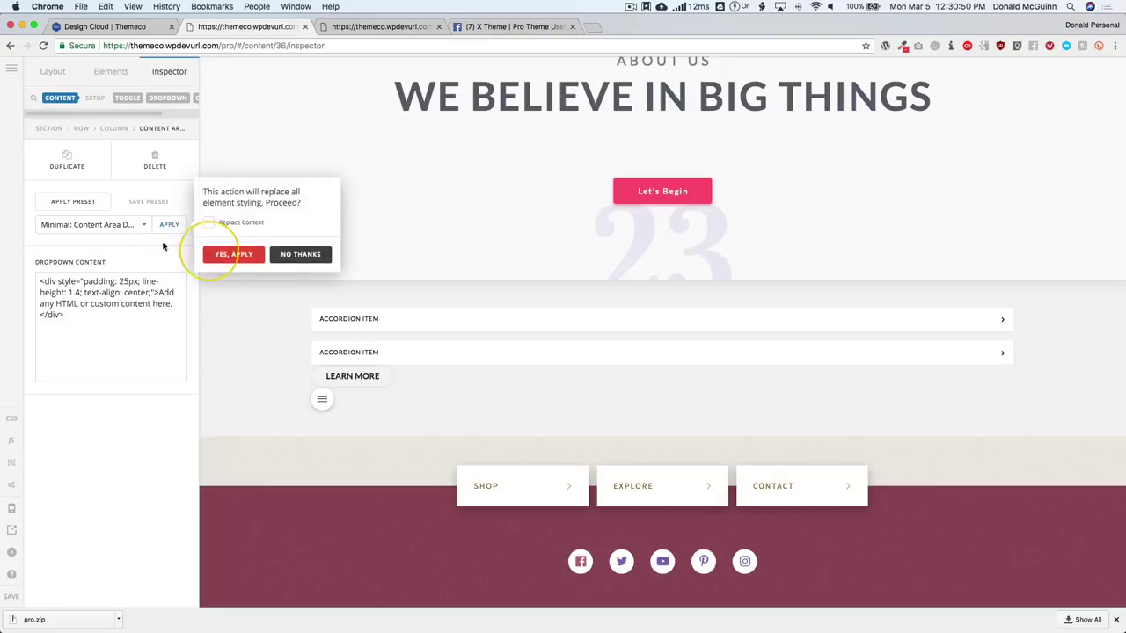
left_click(235, 255)
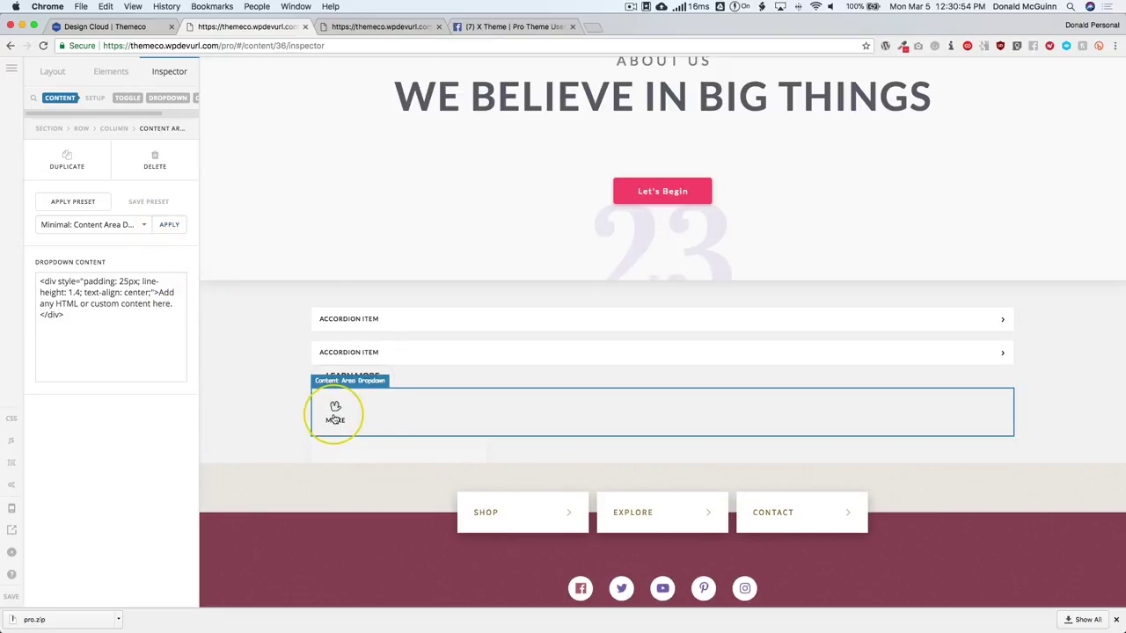
- Test the More toggle of the content area dropdown in the page preview
left_click(335, 413)
scroll(335, 413, "down", 1)
left_click(337, 397)
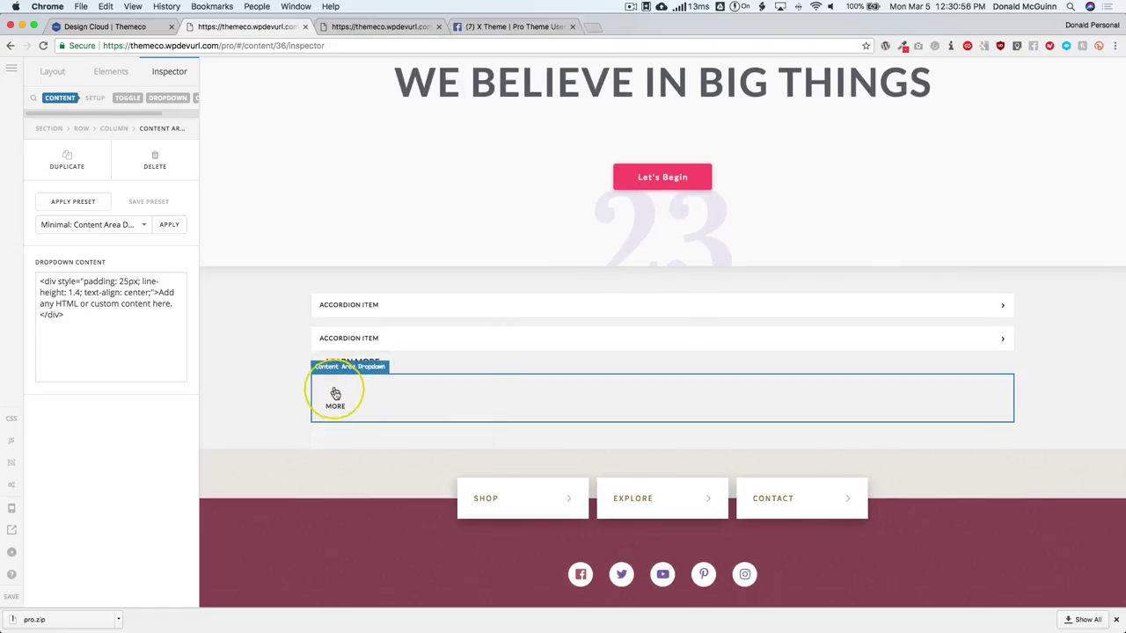
left_click(335, 397)
left_click(336, 395)
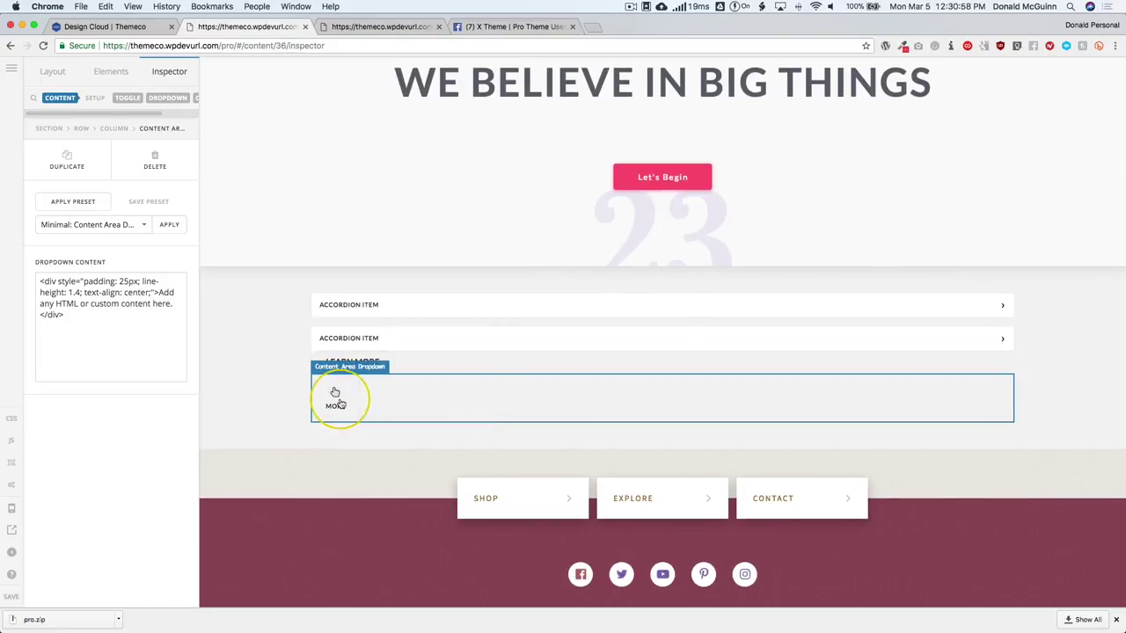
- Add a Counter element below the content area dropdown and apply the Minimal: Counter preset
left_click(111, 72)
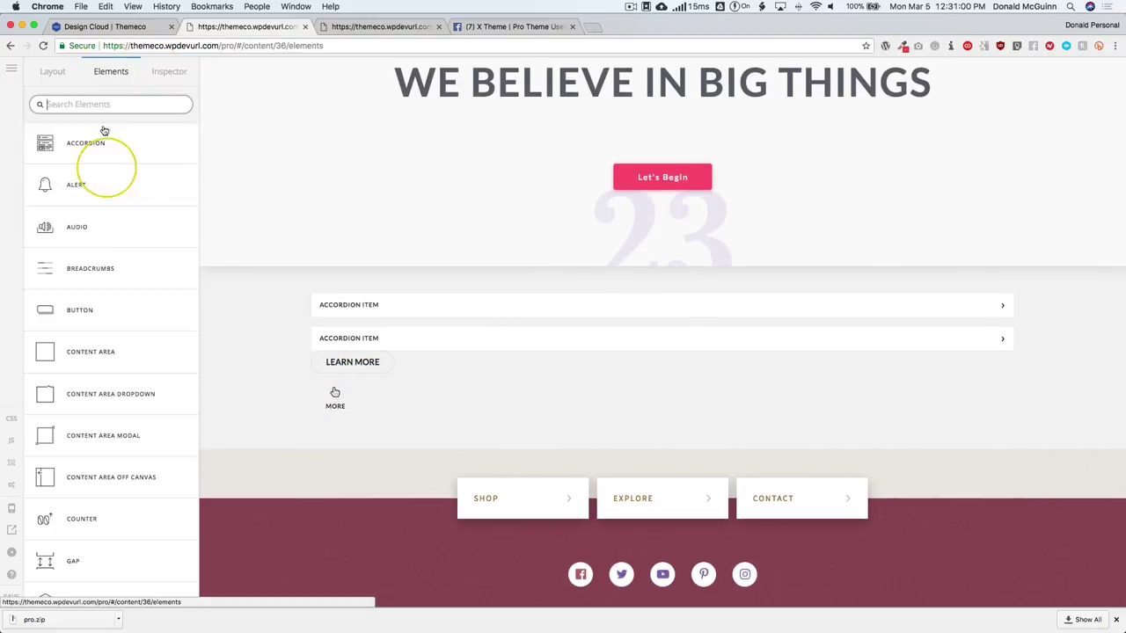
scroll(108, 284, "down", 15)
scroll(108, 284, "up", 6)
scroll(103, 186, "up", 5)
left_click_drag(97, 188, 343, 424)
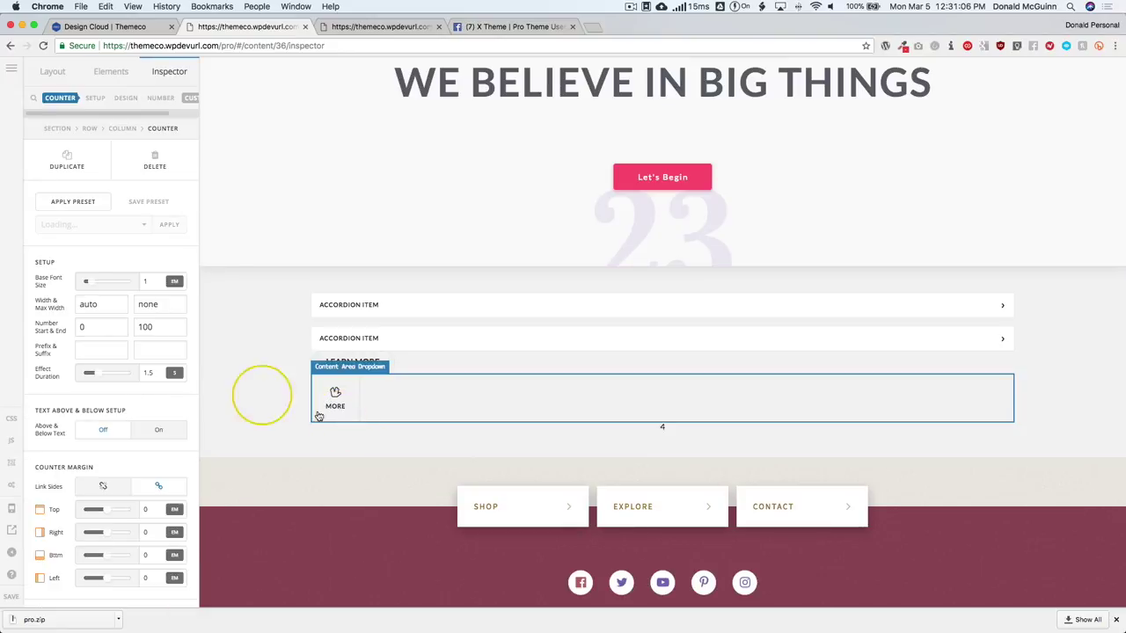
left_click(100, 223)
left_click(88, 242)
left_click(168, 226)
left_click(222, 254)
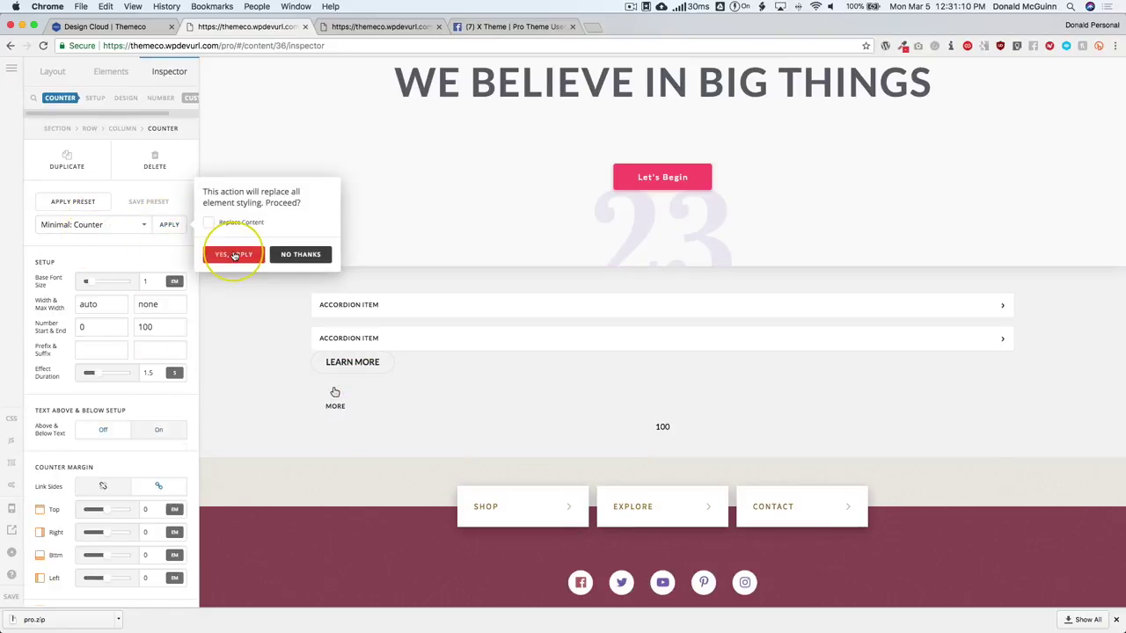
scroll(309, 250, "down", 2)
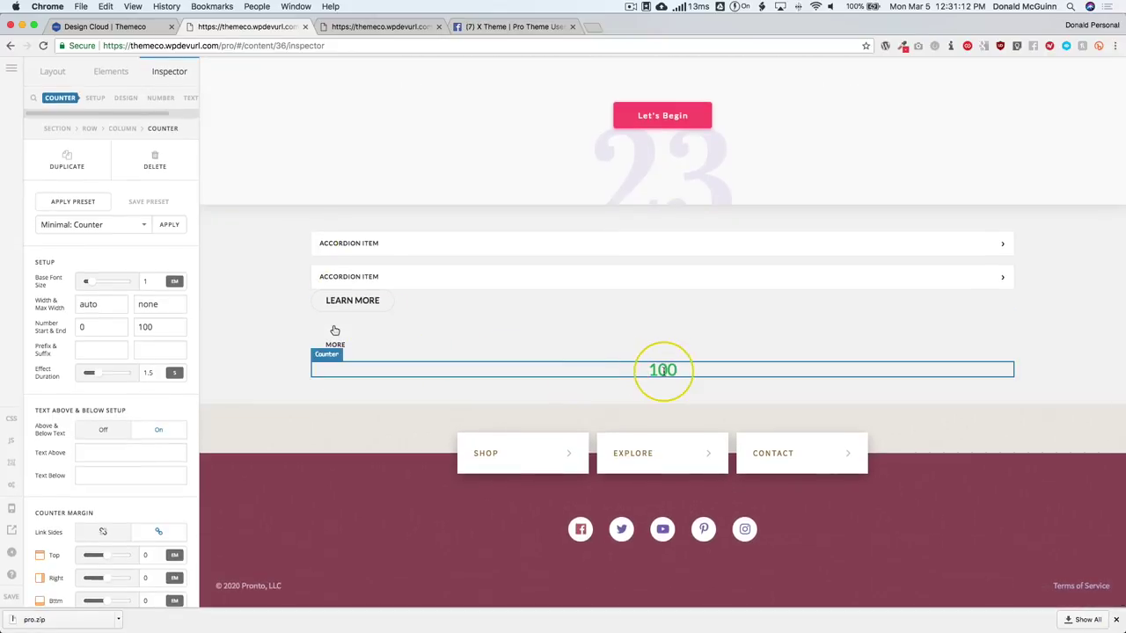
- Add a Navigation Collapsed element below the counter and apply its Minimal preset
left_click(111, 74)
scroll(103, 295, "down", 3)
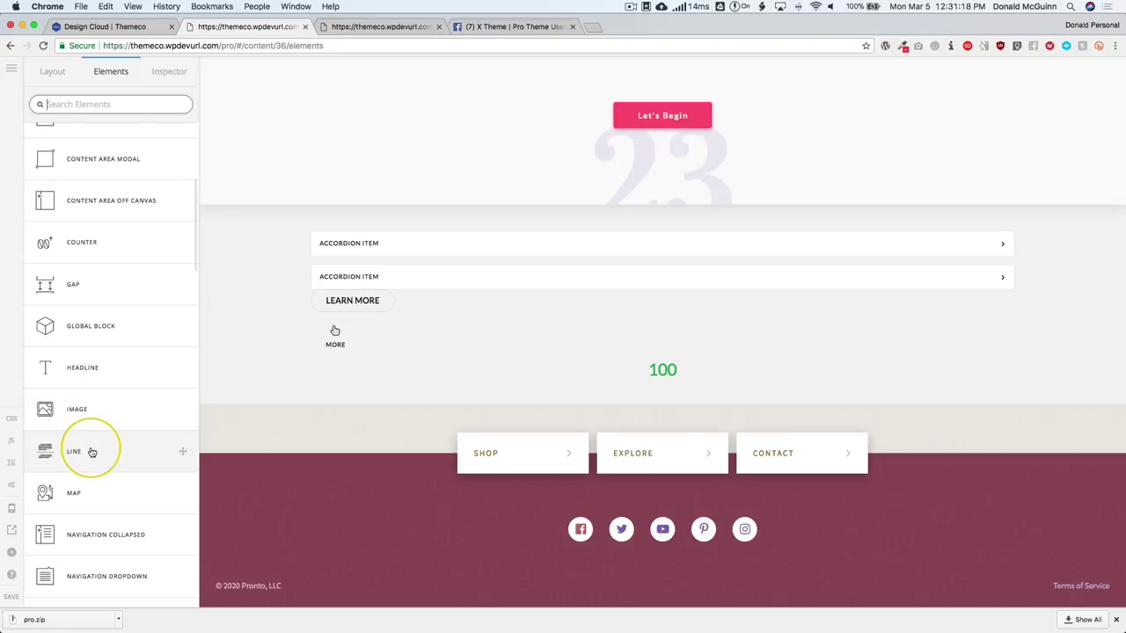
left_click_drag(71, 545, 429, 384)
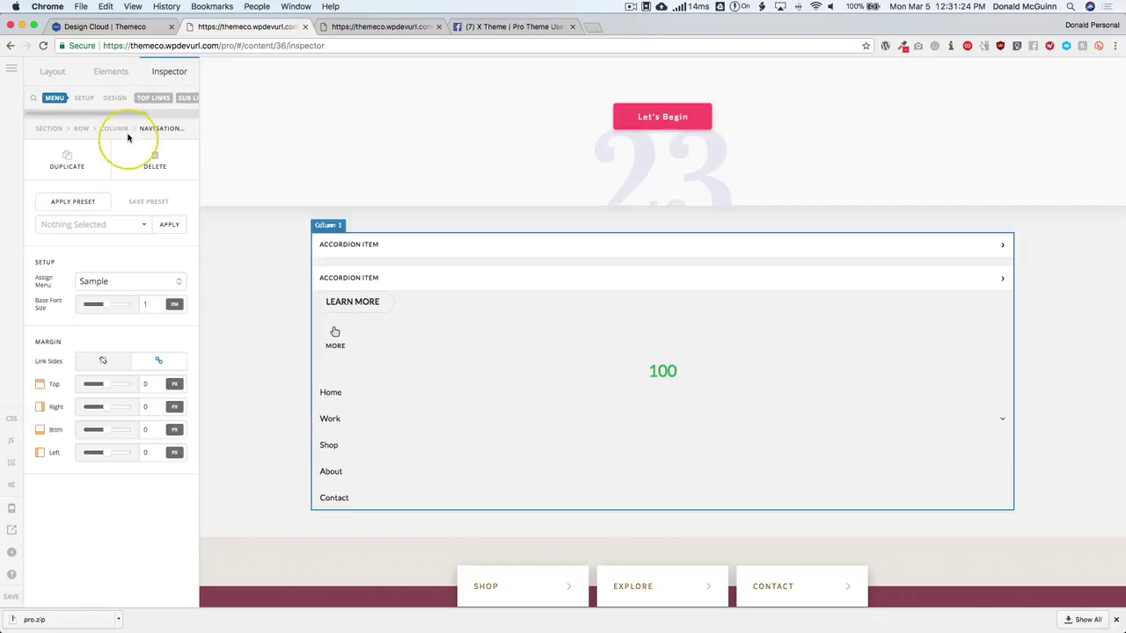
left_click(88, 225)
left_click(88, 239)
left_click(170, 226)
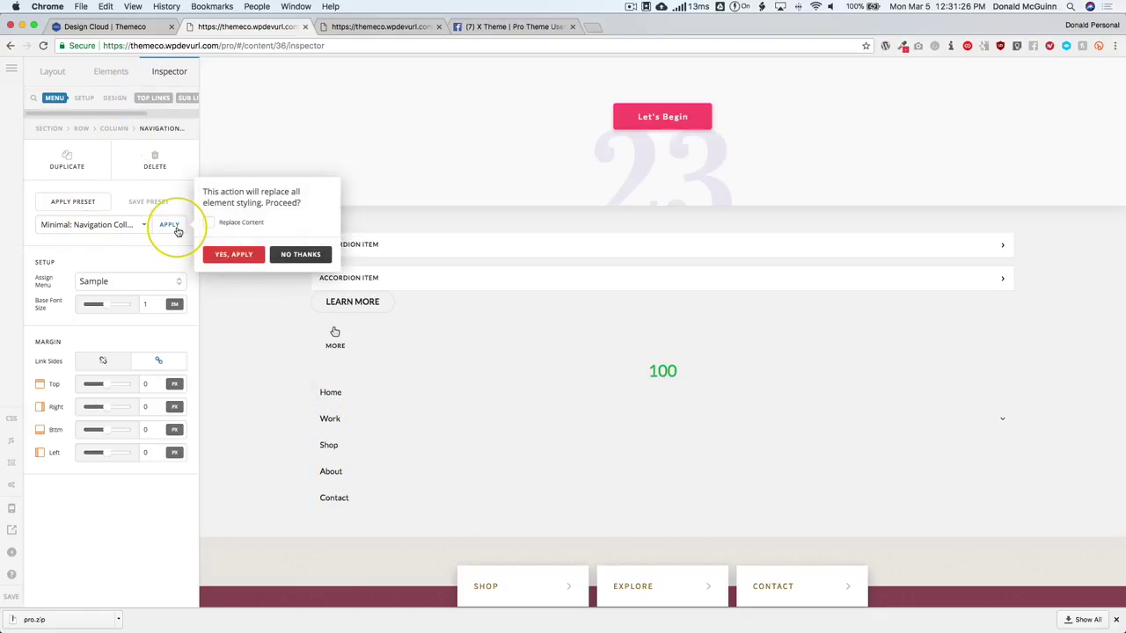
left_click(230, 254)
scroll(264, 316, "down", 4)
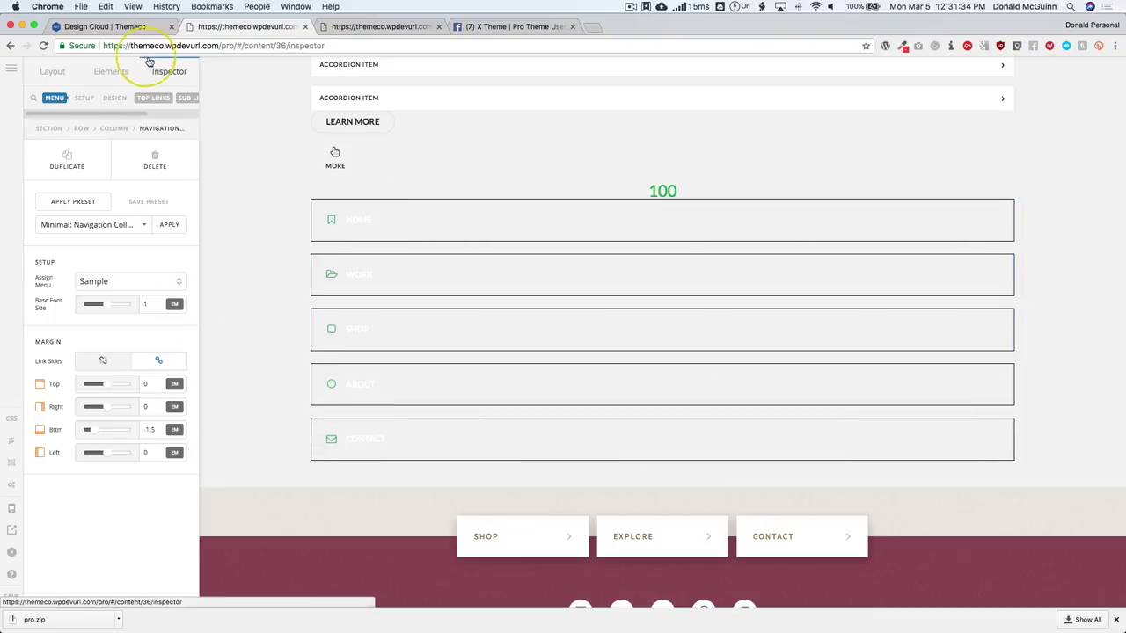
- Open and close the More dropdown repeatedly to check how its content area displays over the navigation
left_click(111, 71)
left_click(336, 156)
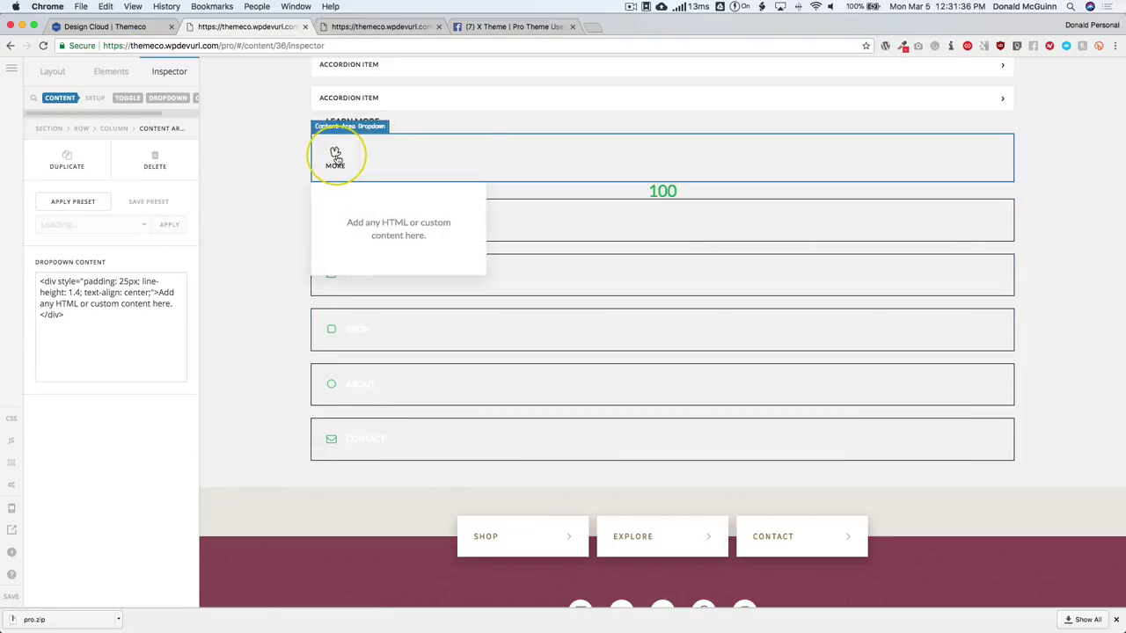
left_click(336, 157)
left_click(336, 157)
left_click(336, 157)
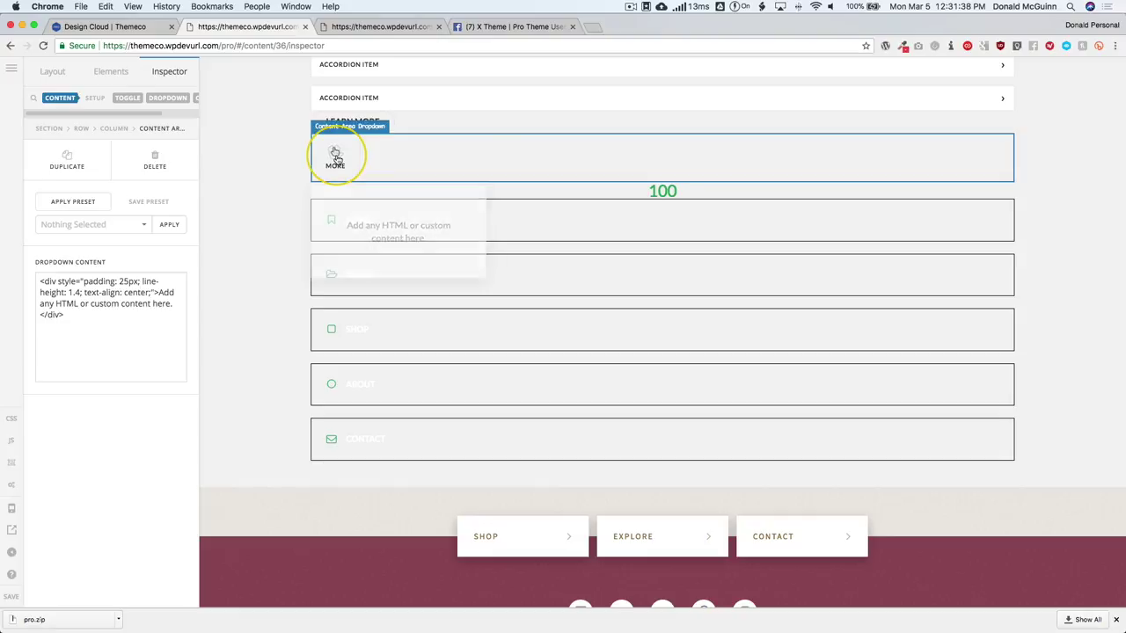
left_click(336, 157)
left_click(350, 155)
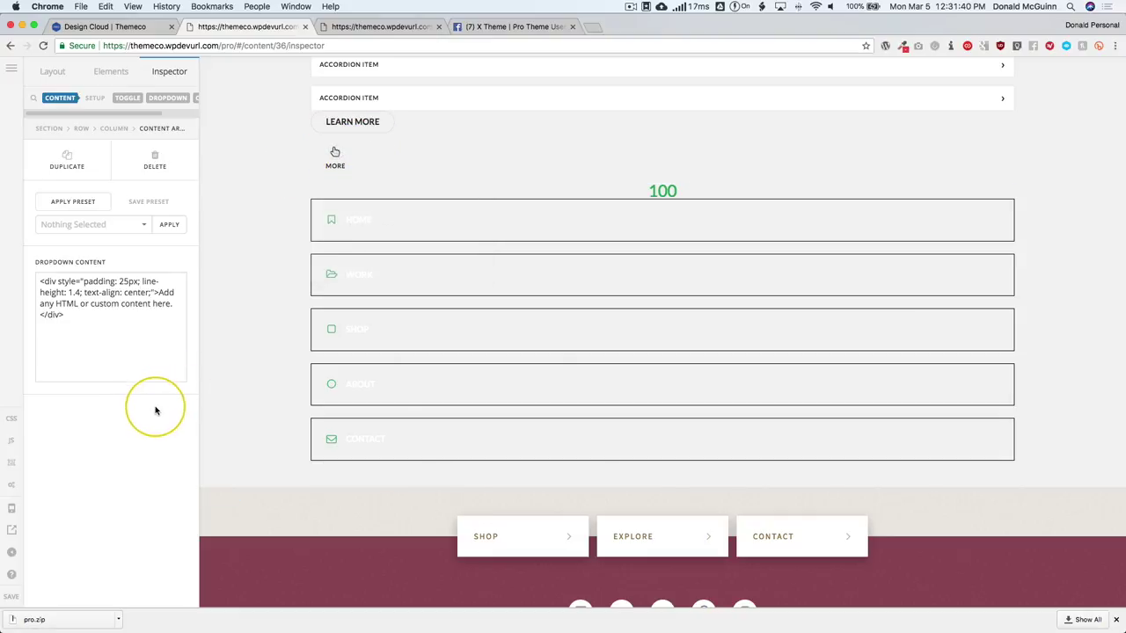
- Add a Statbar element below the collapsed navigation and apply the Minimal: Statbar preset
left_click(119, 70)
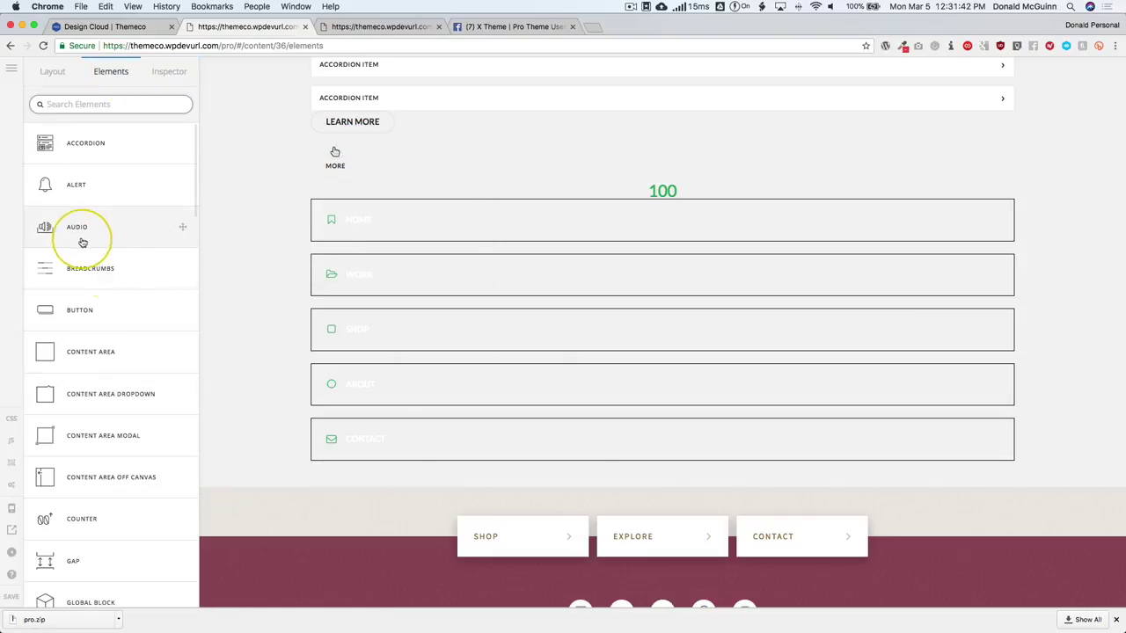
scroll(88, 247, "down", 3)
scroll(111, 277, "down", 10)
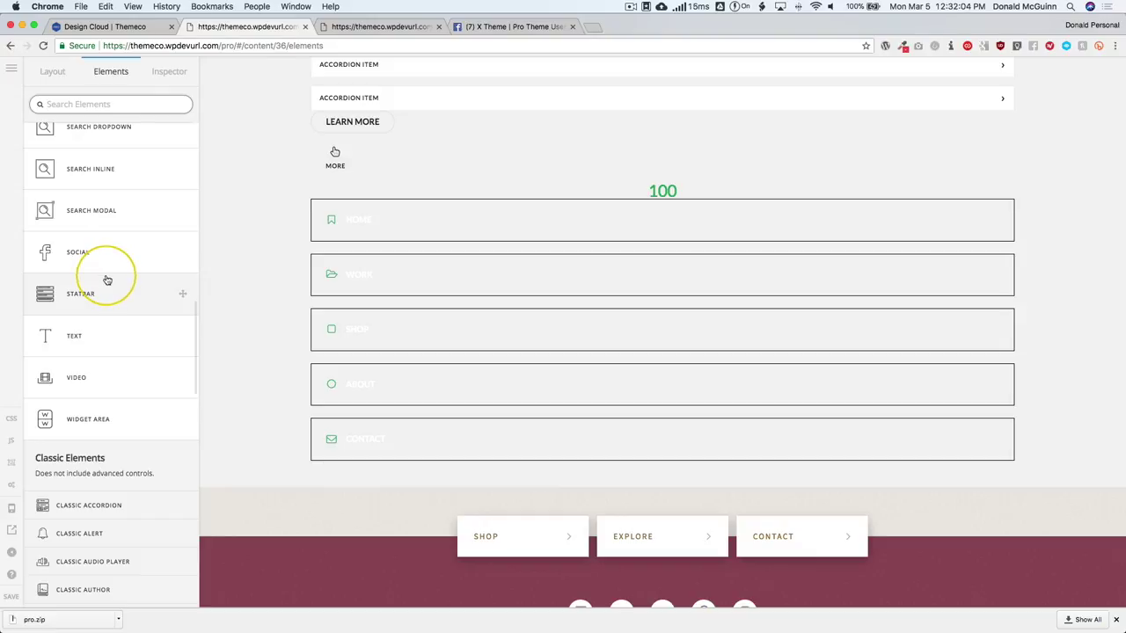
left_click_drag(105, 296, 372, 478)
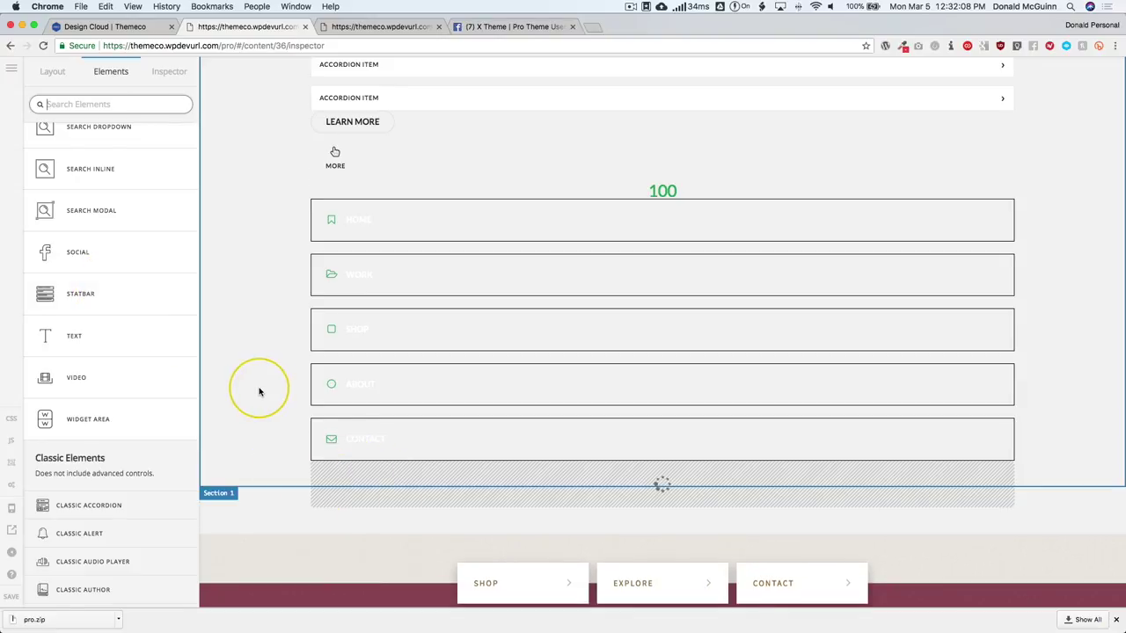
scroll(257, 393, "down", 3)
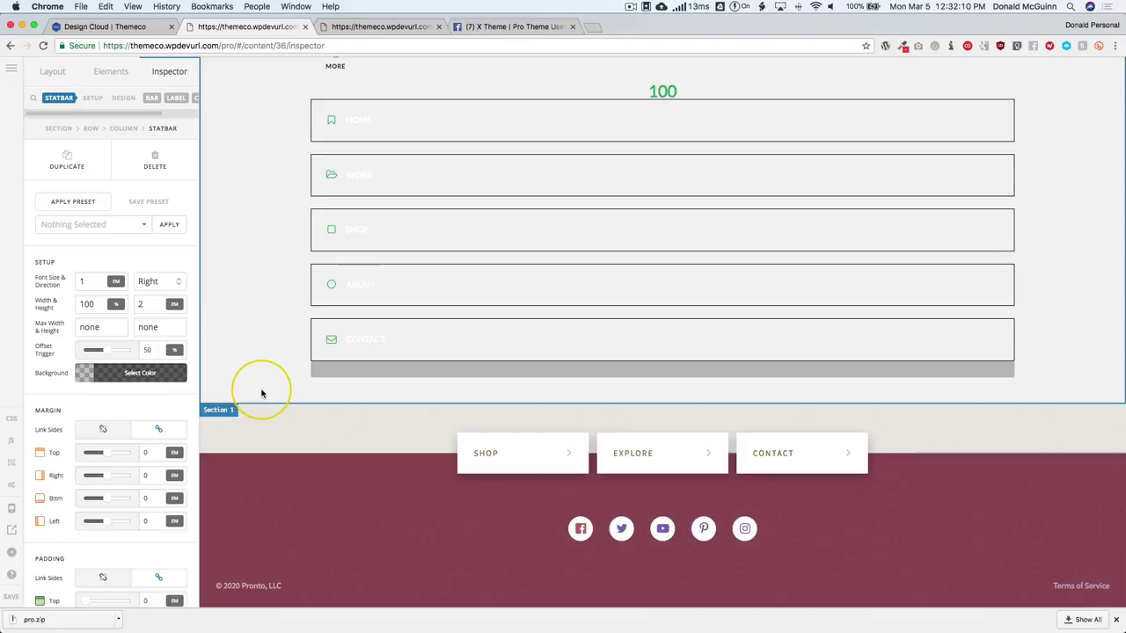
left_click(89, 226)
left_click(74, 241)
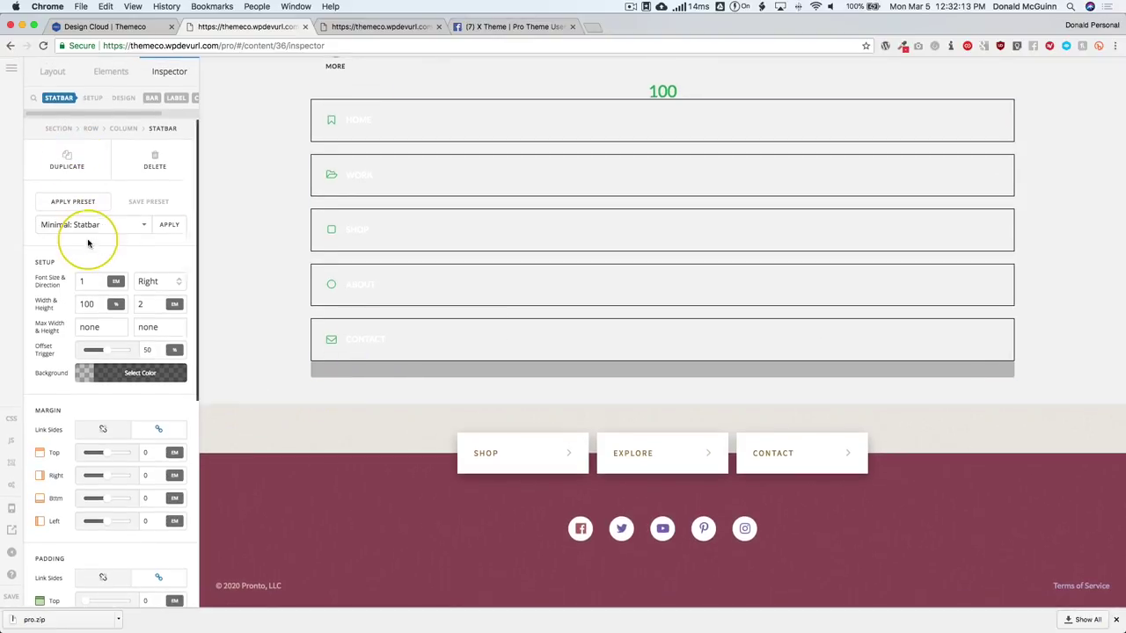
left_click(171, 225)
left_click(234, 254)
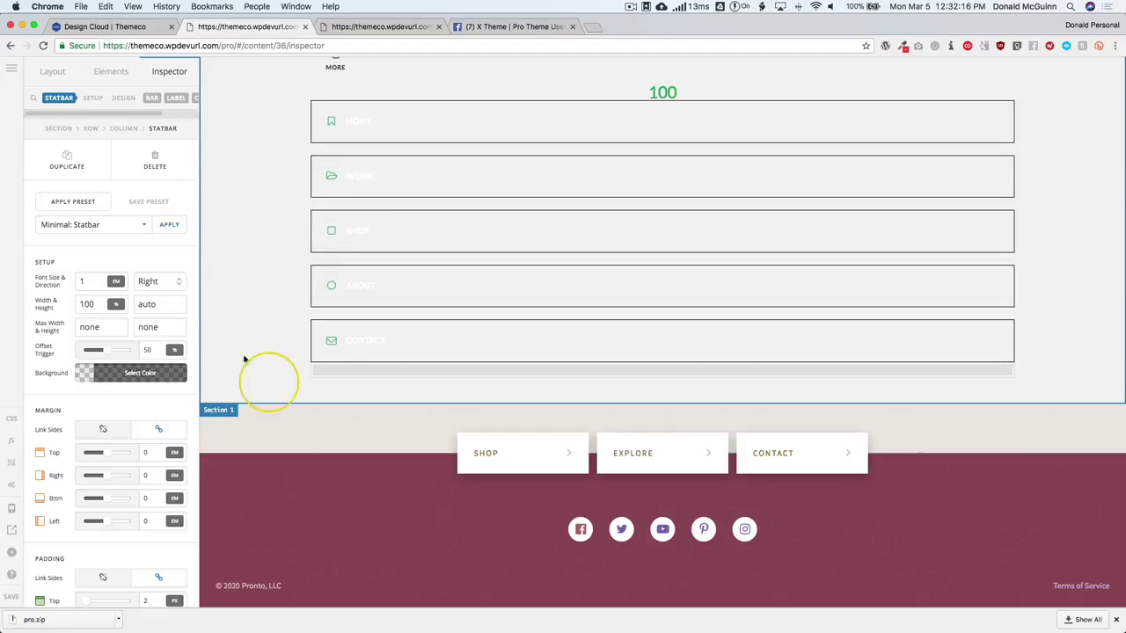
- Add a Quote element below the statbar and apply the Minimal: Quote preset
left_click(111, 74)
scroll(109, 413, "down", 10)
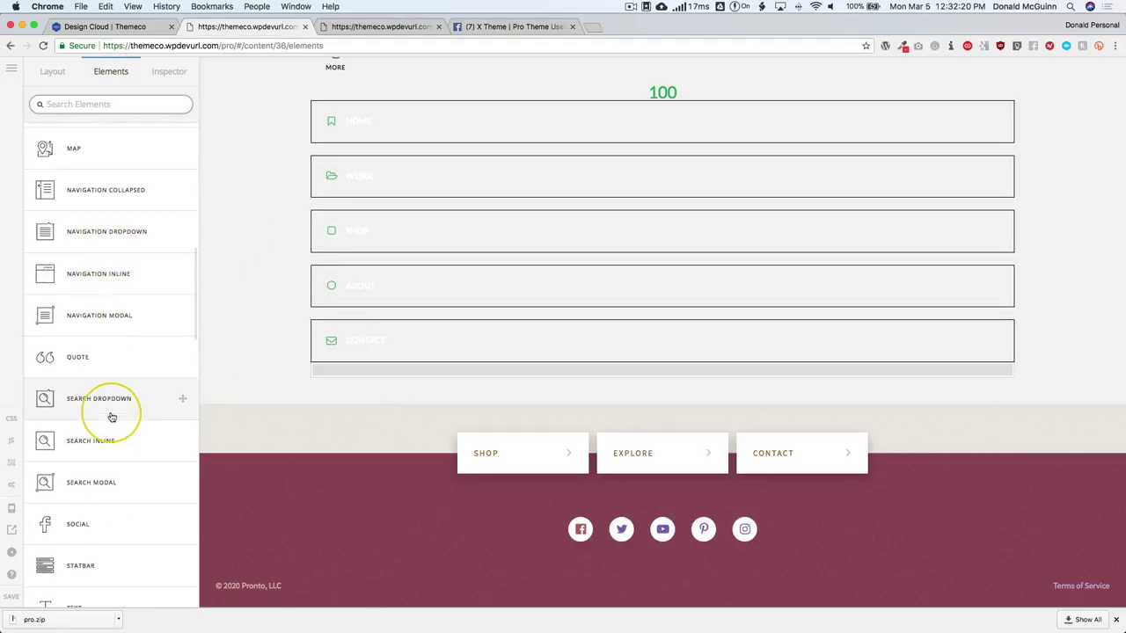
mouse_move(90, 376)
left_mouse_down()
mouse_move(167, 407)
mouse_move(432, 387)
mouse_move(437, 374)
mouse_move(428, 384)
left_mouse_up()
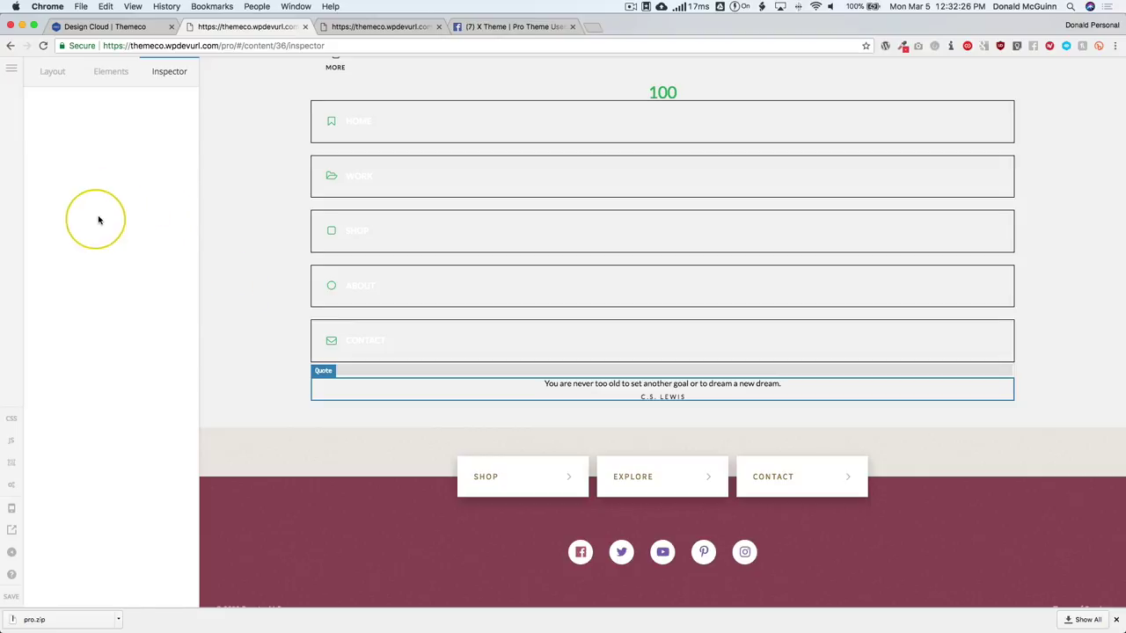
left_click(98, 225)
left_click(100, 242)
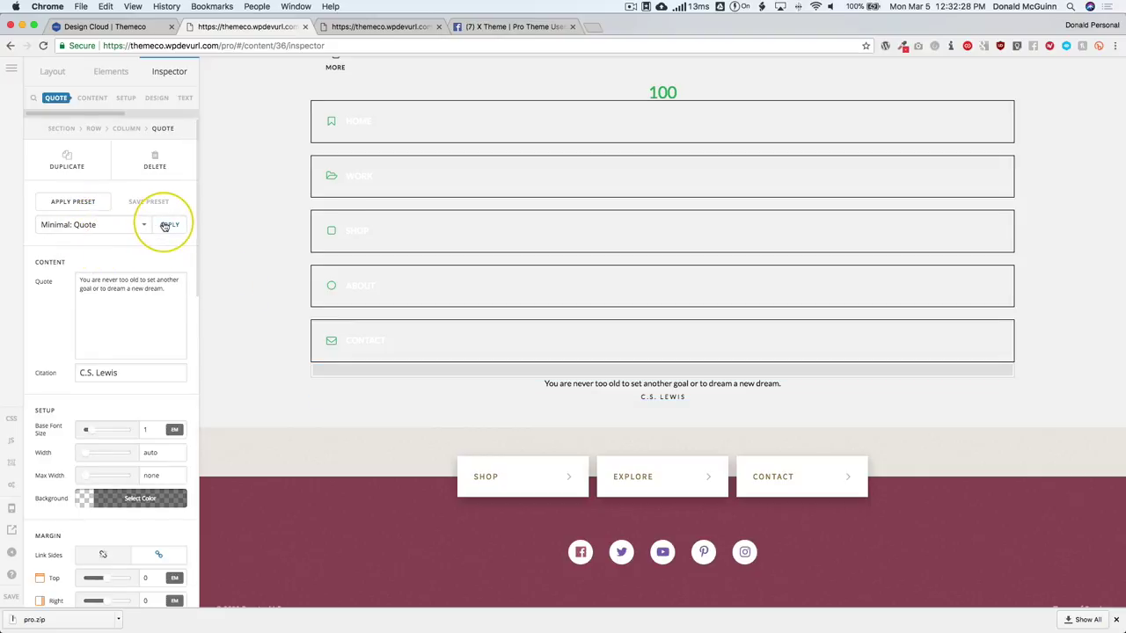
left_click(167, 225)
left_click(231, 254)
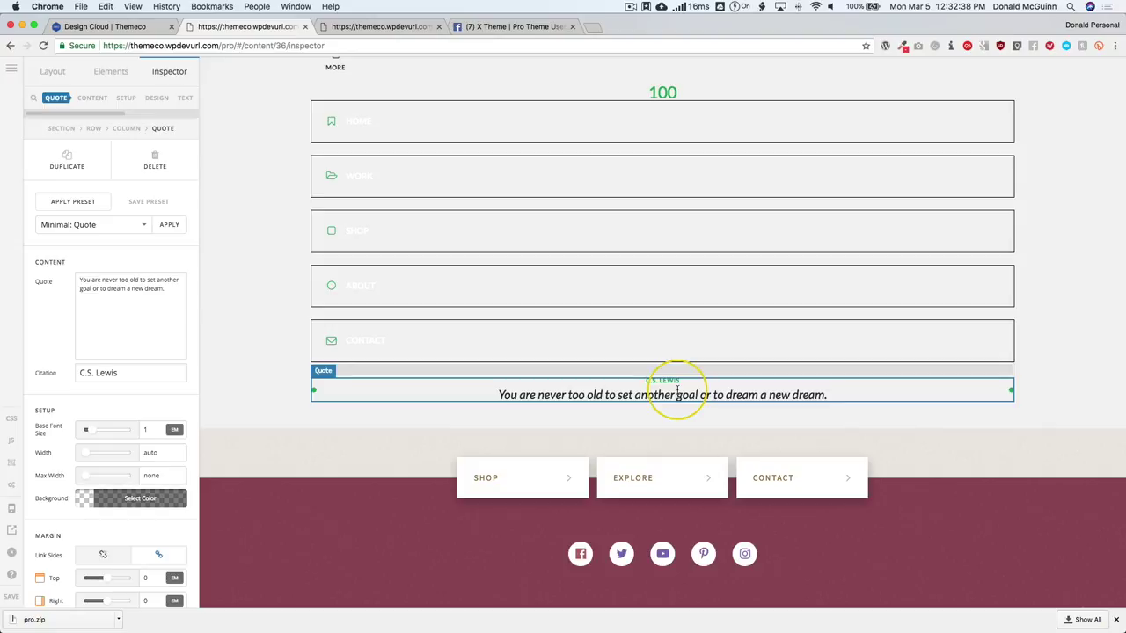
- Look over the elements styled with the Minimal presets and save the page
scroll(334, 485, "up", 6)
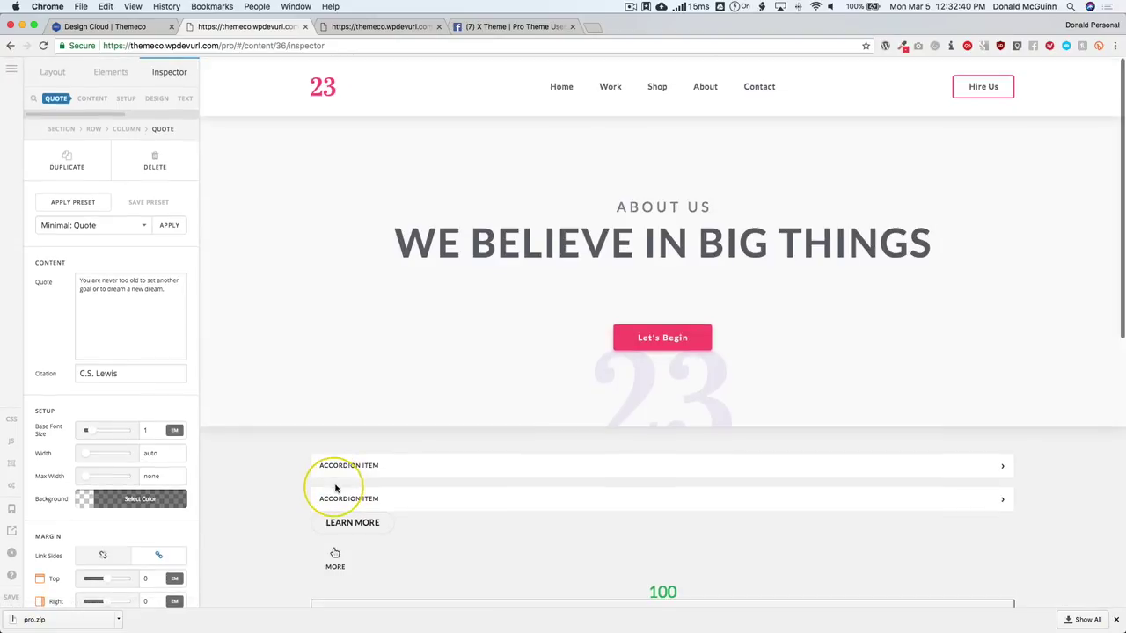
scroll(258, 344, "down", 6)
scroll(128, 580, "down", 3)
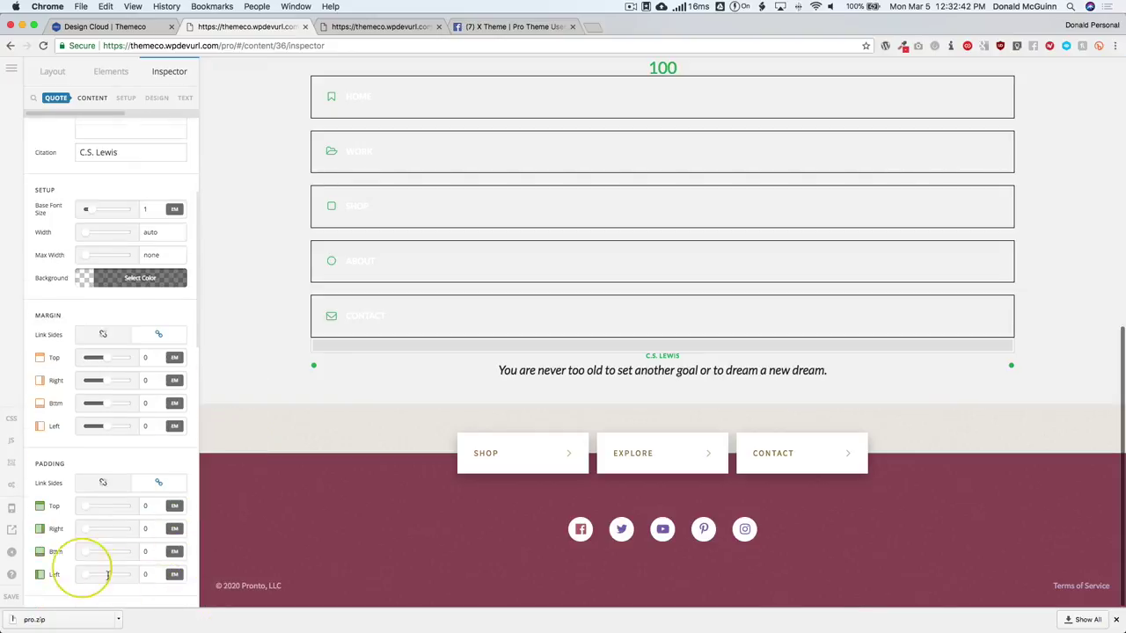
left_click(12, 598)
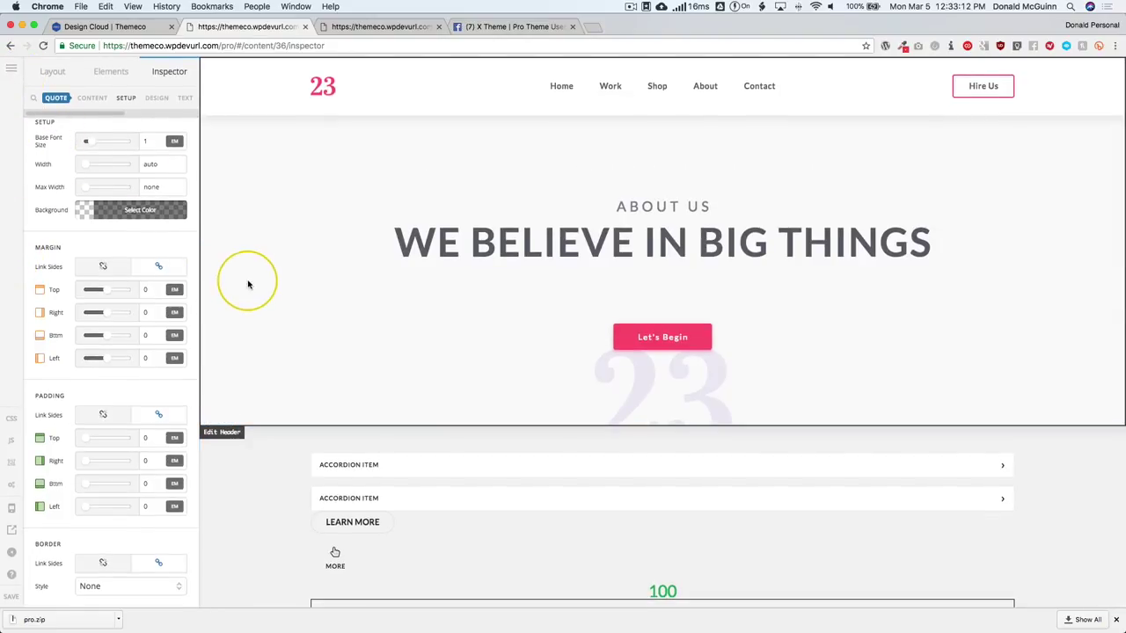
- Delete the section holding all the demo elements and save the page content
left_click(48, 71)
left_click(176, 159)
left_click(11, 596)
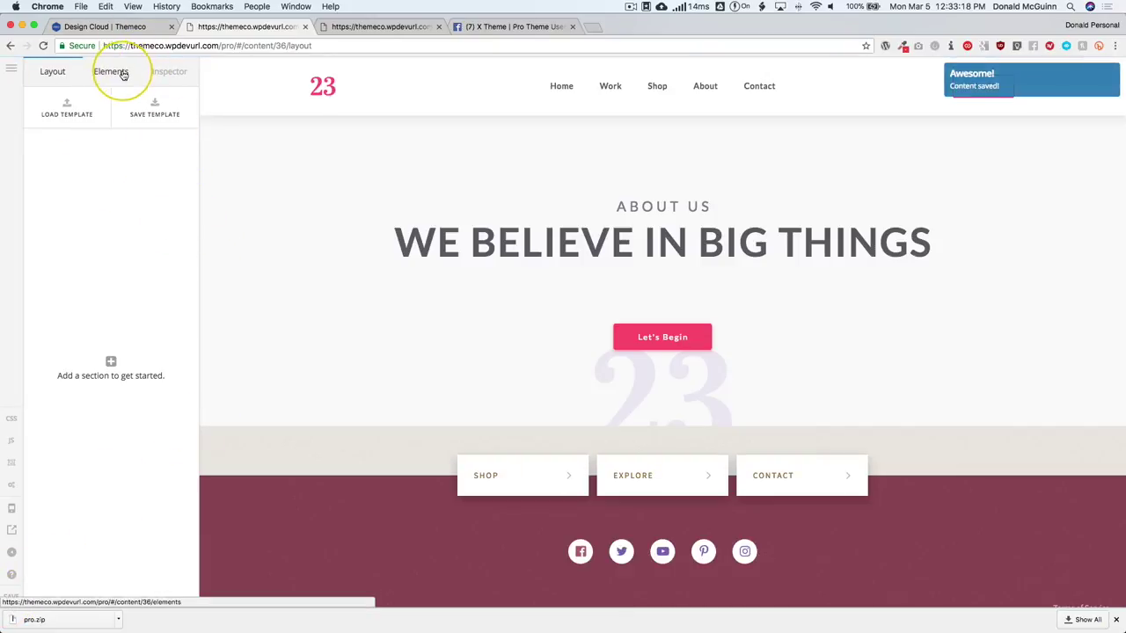
- Reload the Template Manager to refresh its template list, and return to the page builder
left_click(341, 26)
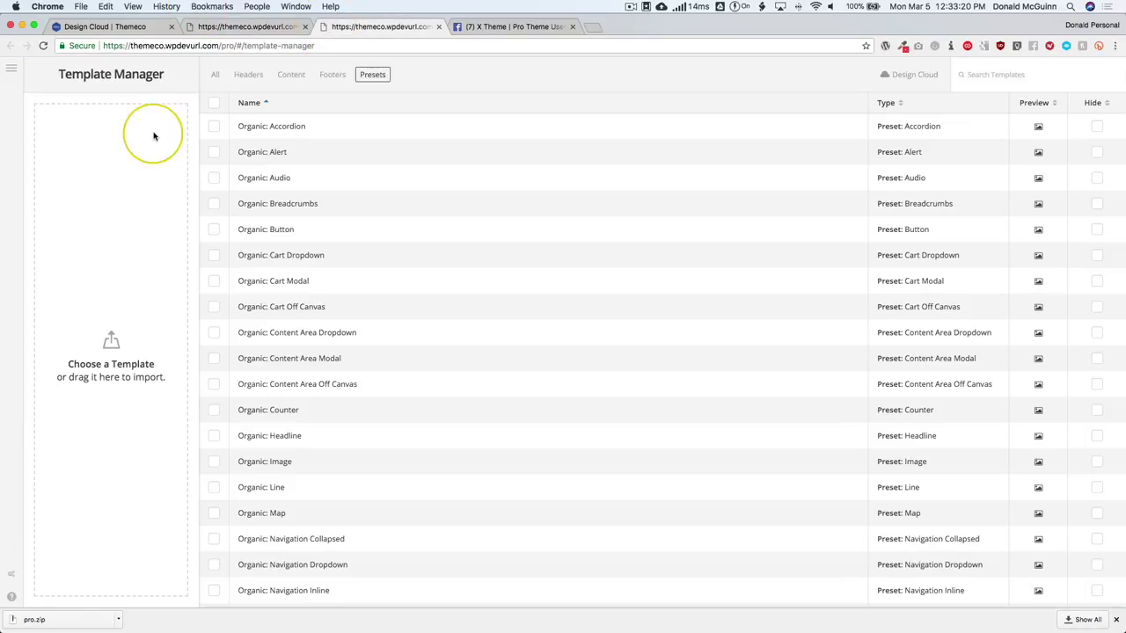
left_click(44, 46)
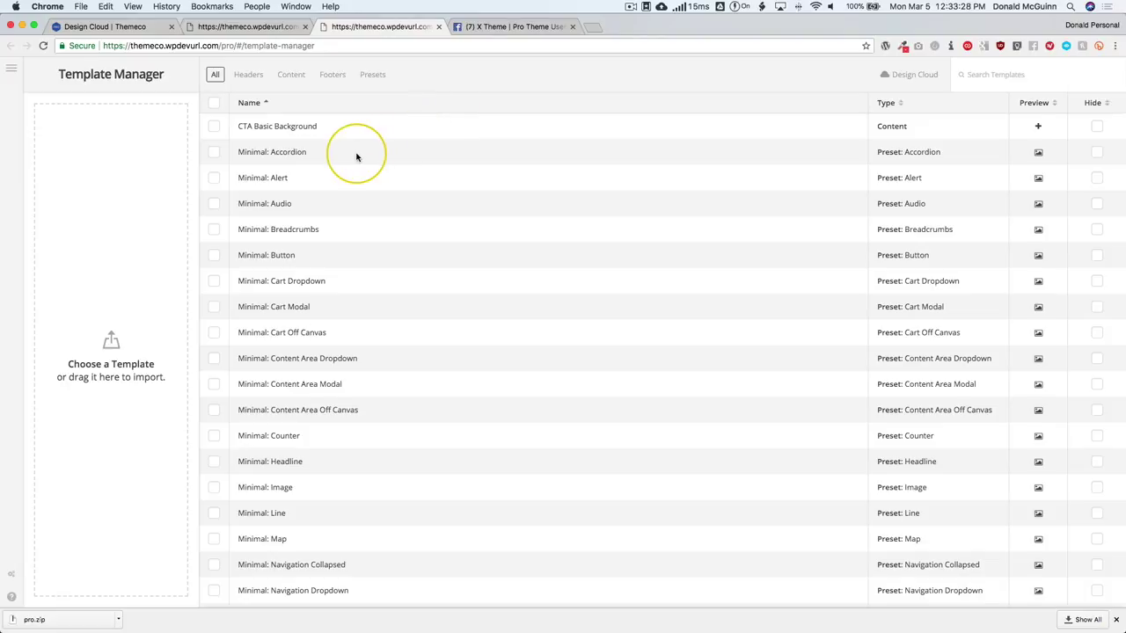
left_click(246, 27)
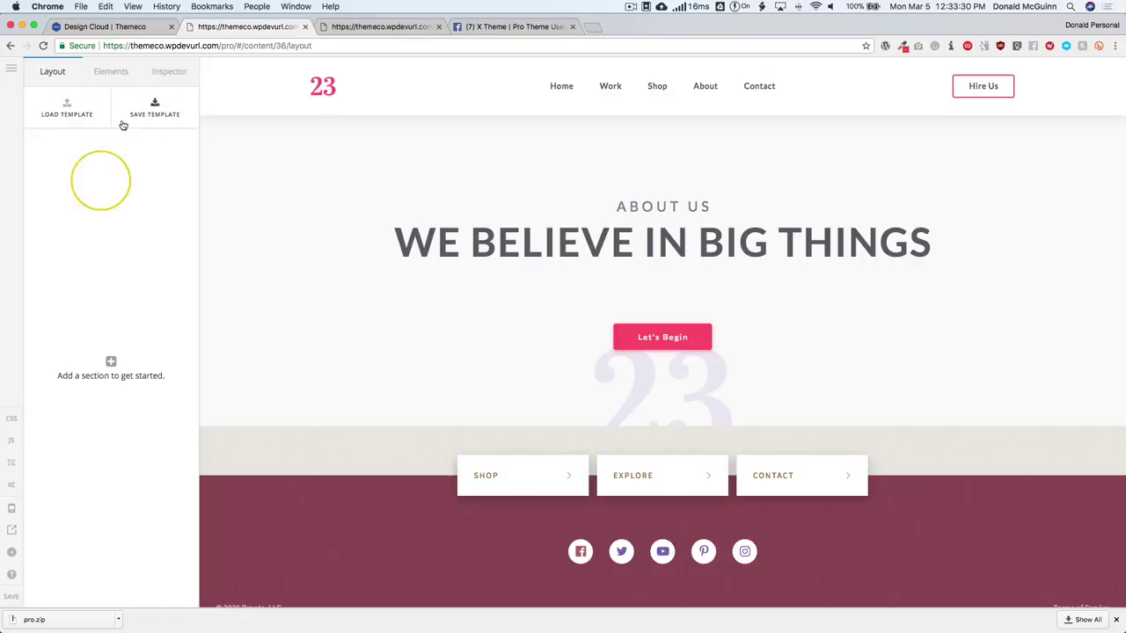
- Add a new section to the page and place a Button element in it without a preset
left_click(112, 366)
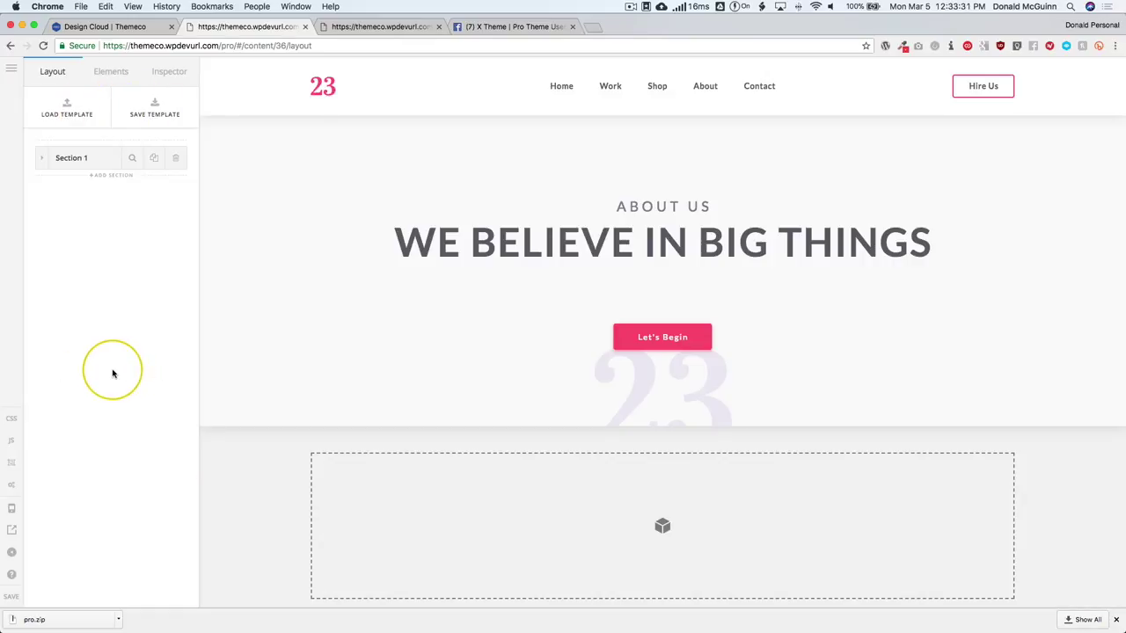
left_click(111, 74)
type("button")
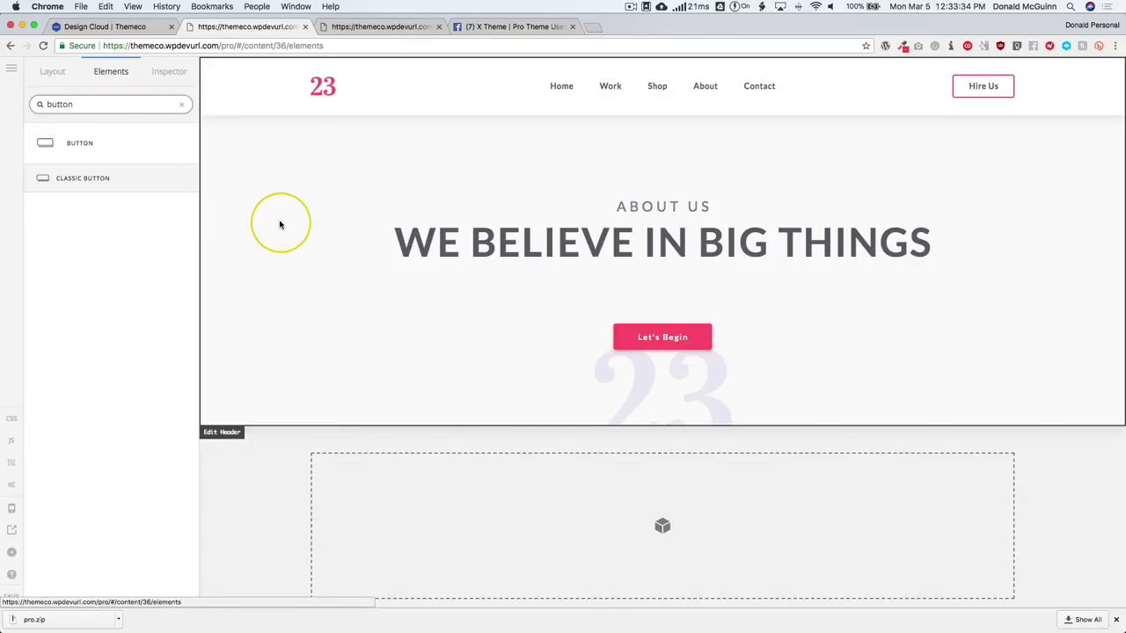
scroll(278, 224, "down", 4)
left_click_drag(79, 139, 495, 390)
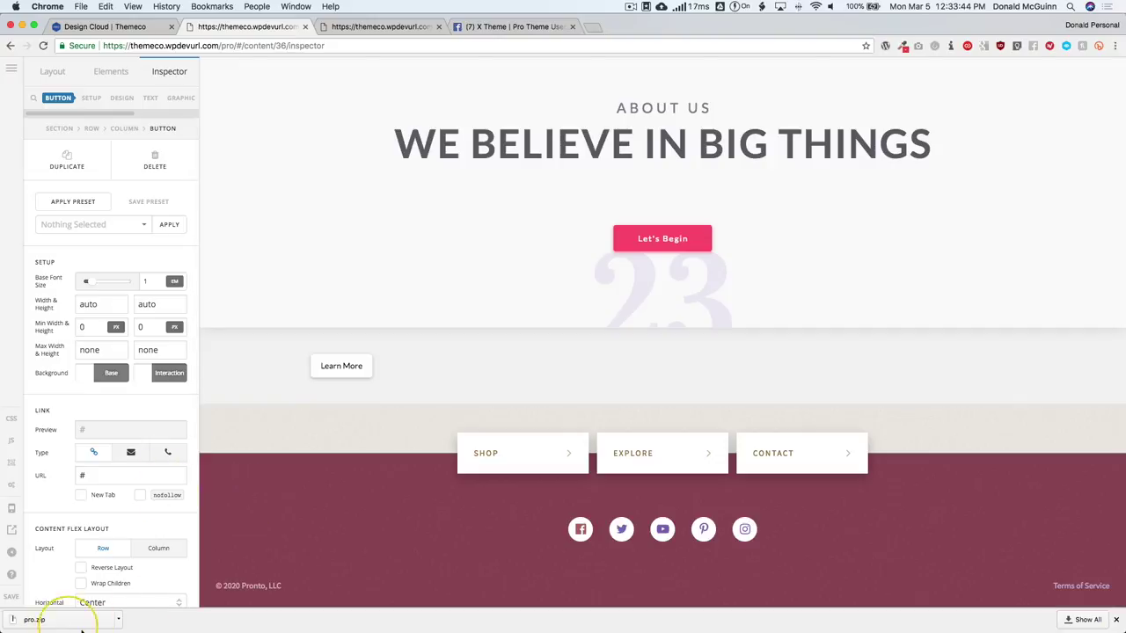
- Switch to the Template Manager and open its Element Defaults settings
left_click(400, 25)
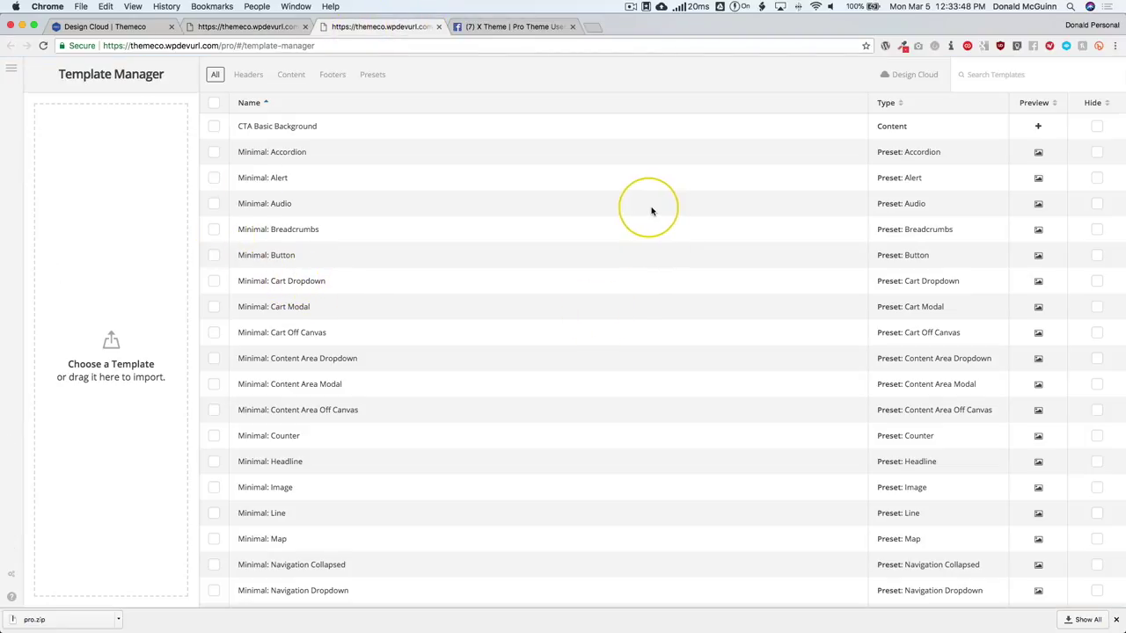
left_click(13, 577)
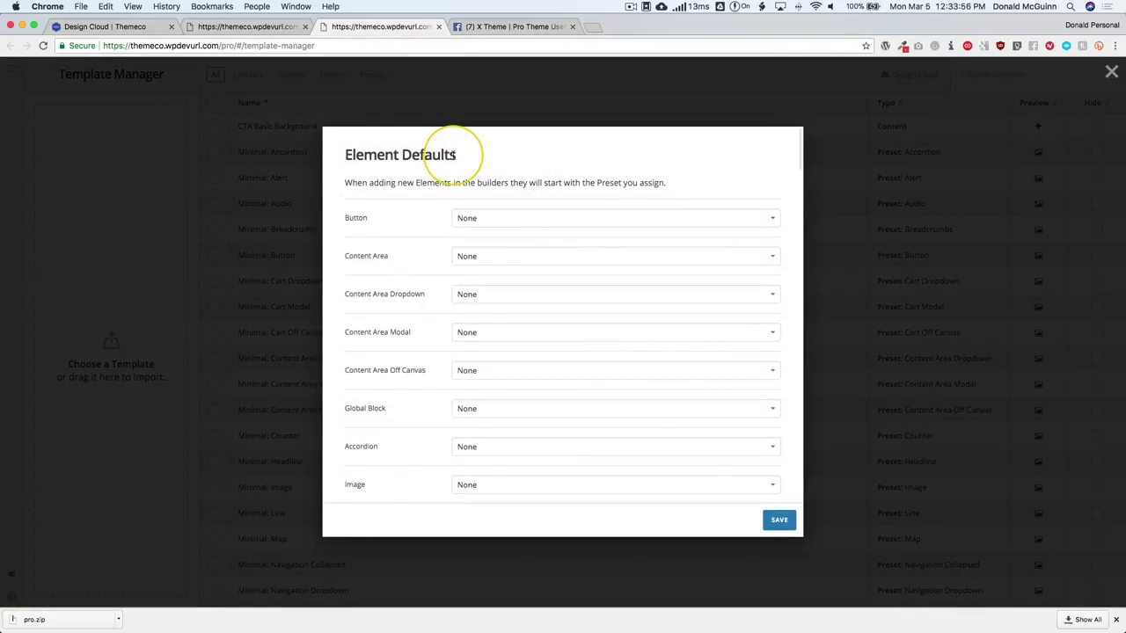
left_click_drag(454, 155, 365, 155)
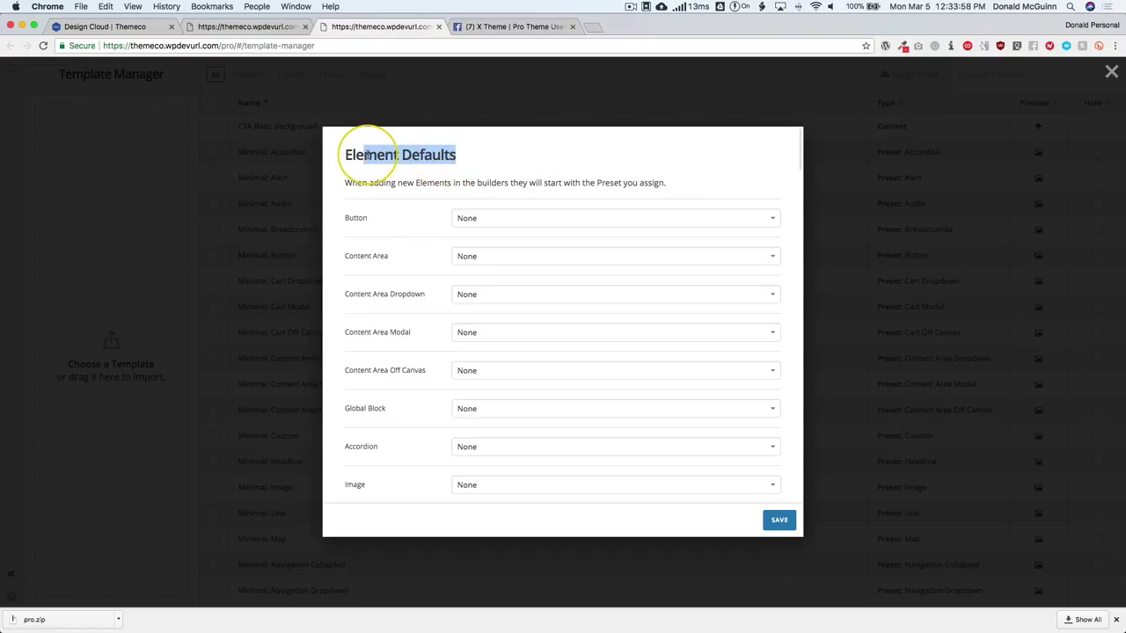
left_click(387, 204)
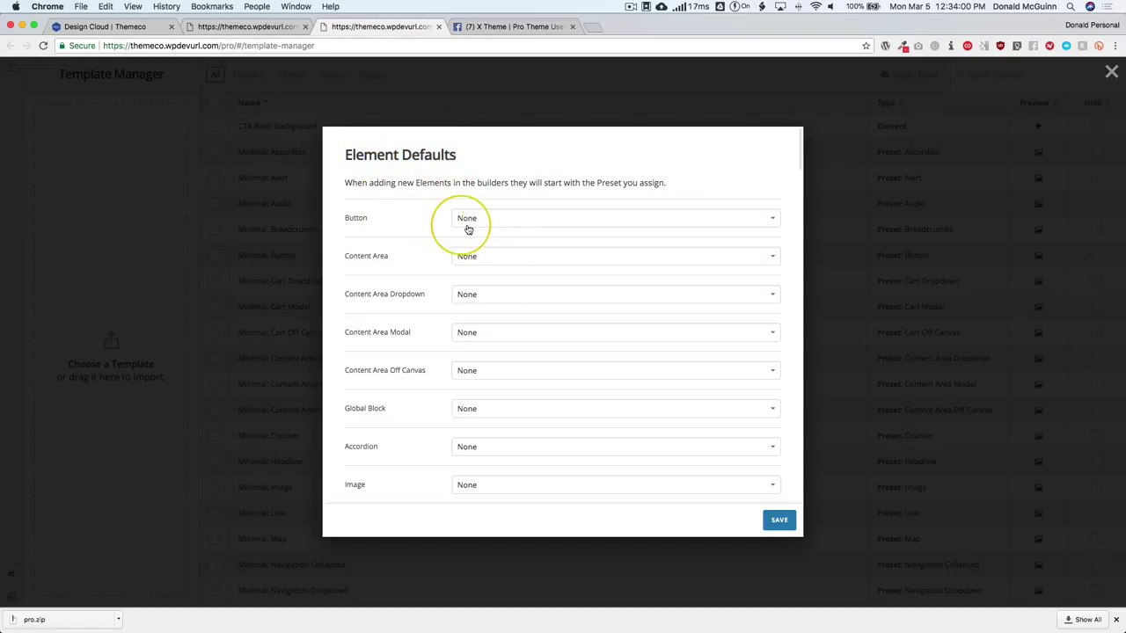
scroll(488, 220, "down", 1)
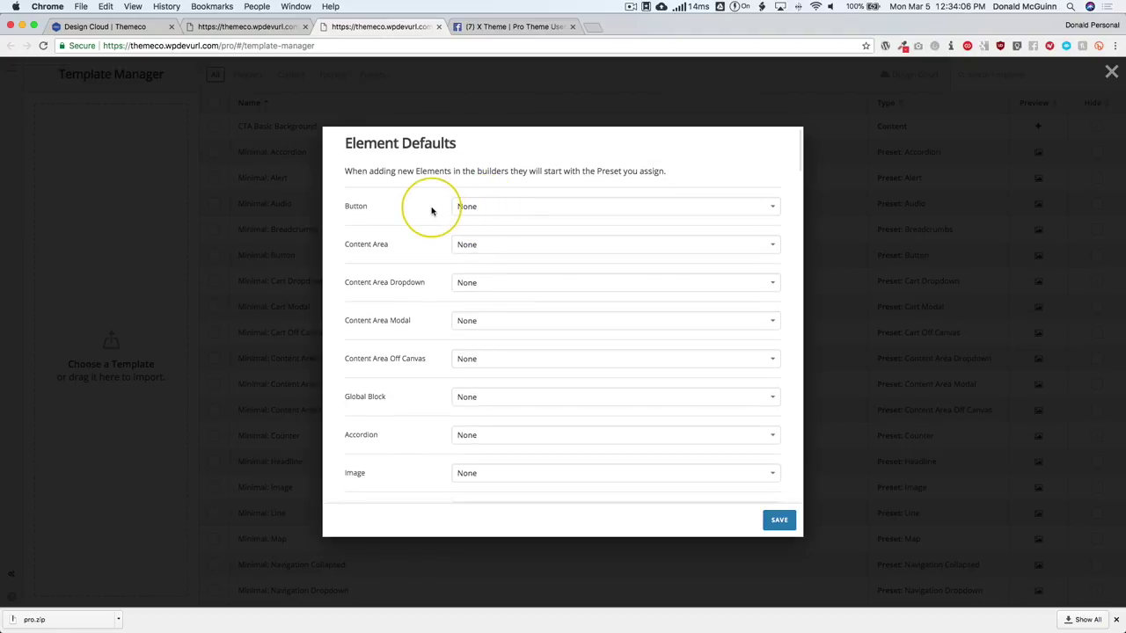
- Set the Button element default to Minimal: Button and choose None for Content Area
left_click(465, 207)
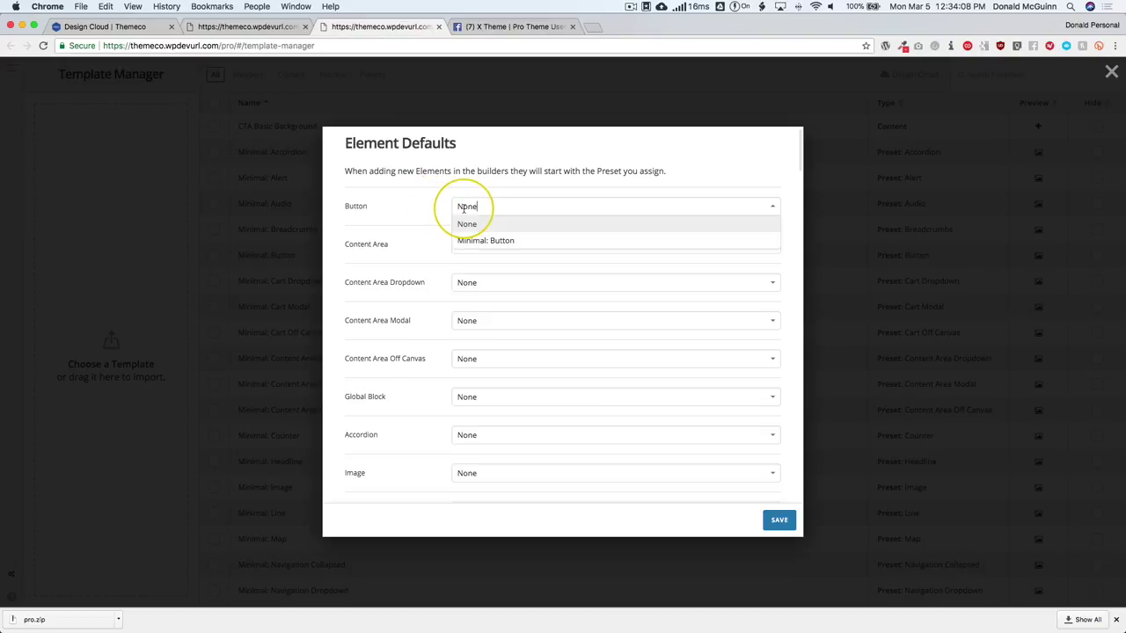
left_click(471, 239)
left_click(470, 246)
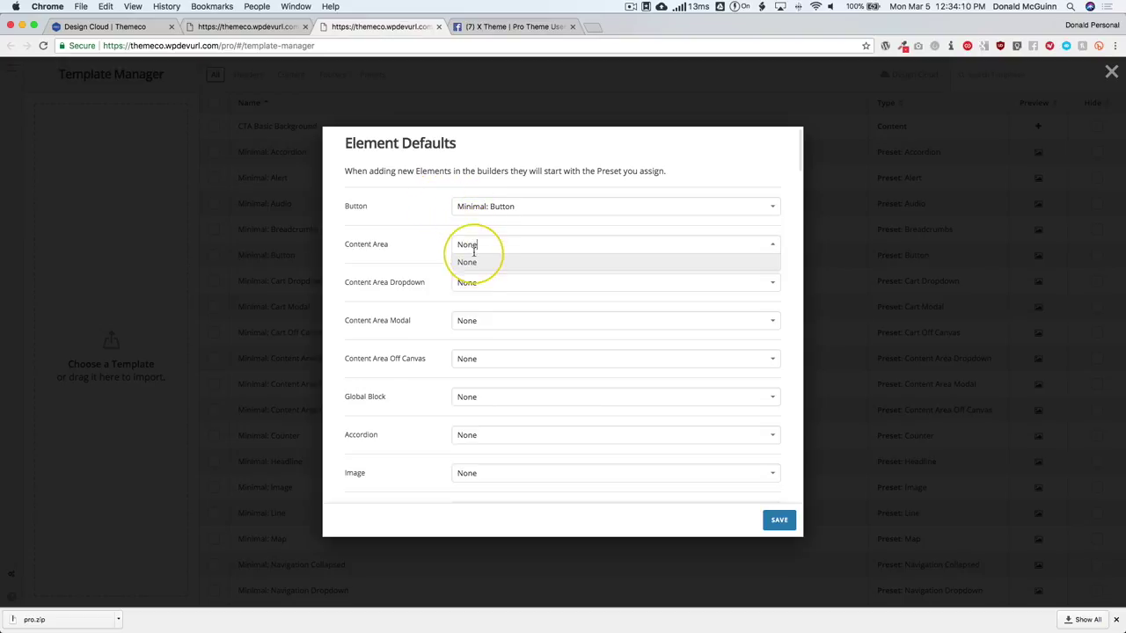
left_click(471, 264)
- Assign the matching Minimal presets as defaults for Content Area Dropdown, Content Area Modal and Content Area Off Canvas
left_click(464, 282)
left_click(480, 317)
left_click(464, 320)
left_click(464, 355)
left_click(464, 359)
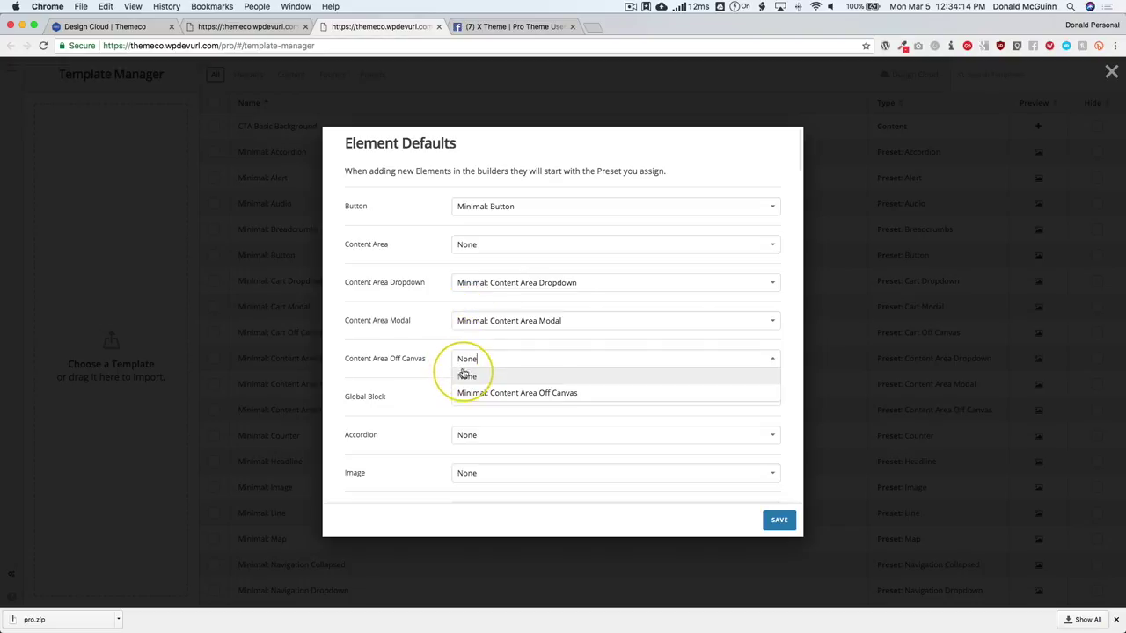
left_click(475, 395)
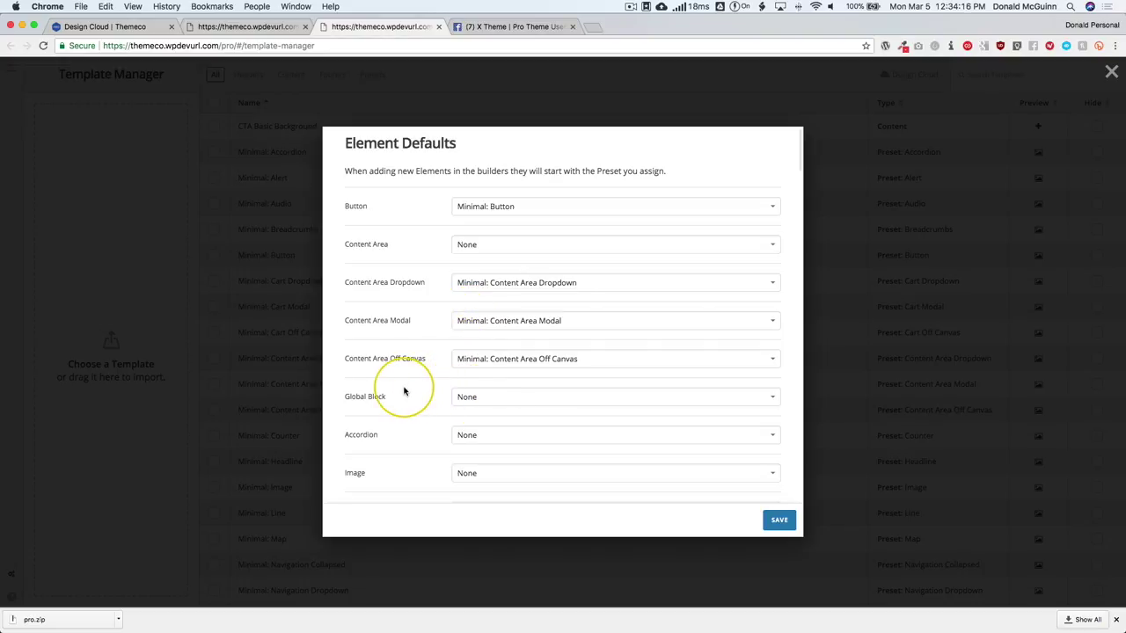
- Choose None as the Global Block default and set the Accordion default to Minimal: Accordion
left_click(468, 397)
left_click(475, 423)
left_click(455, 435)
left_click(467, 467)
- Assign the matching Minimal presets as defaults for Image, Navigation Collapsed, Navigation Dropdown and Navigation Inline
scroll(427, 445, "down", 5)
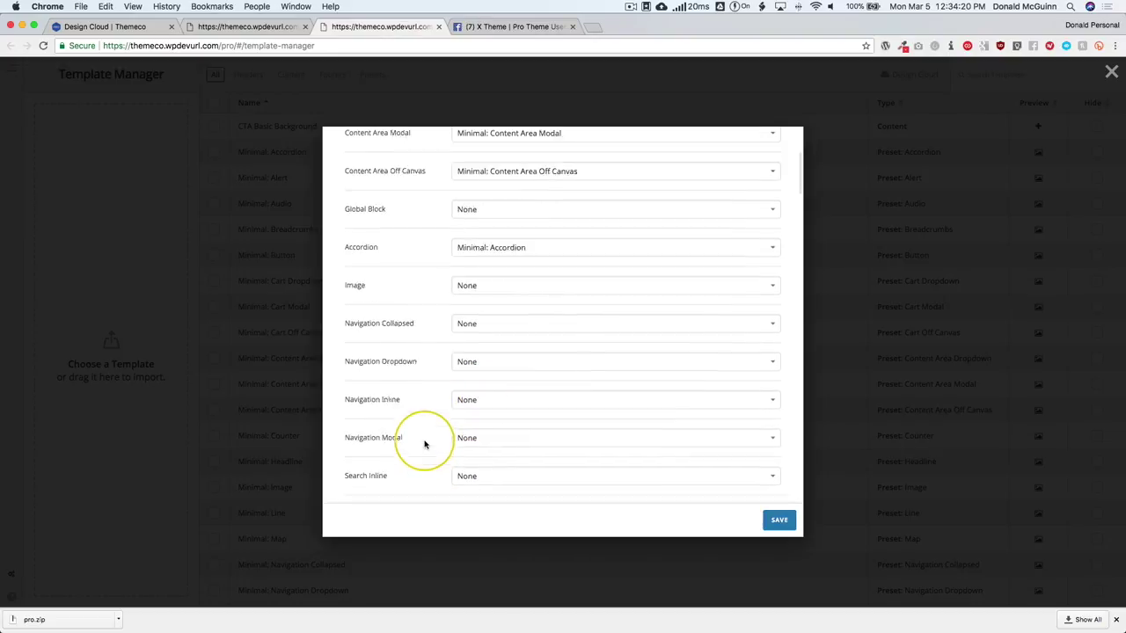
left_click(484, 202)
left_click(477, 231)
left_click(480, 238)
left_click(479, 267)
left_click(475, 273)
left_click(477, 304)
left_click(475, 308)
left_click(477, 342)
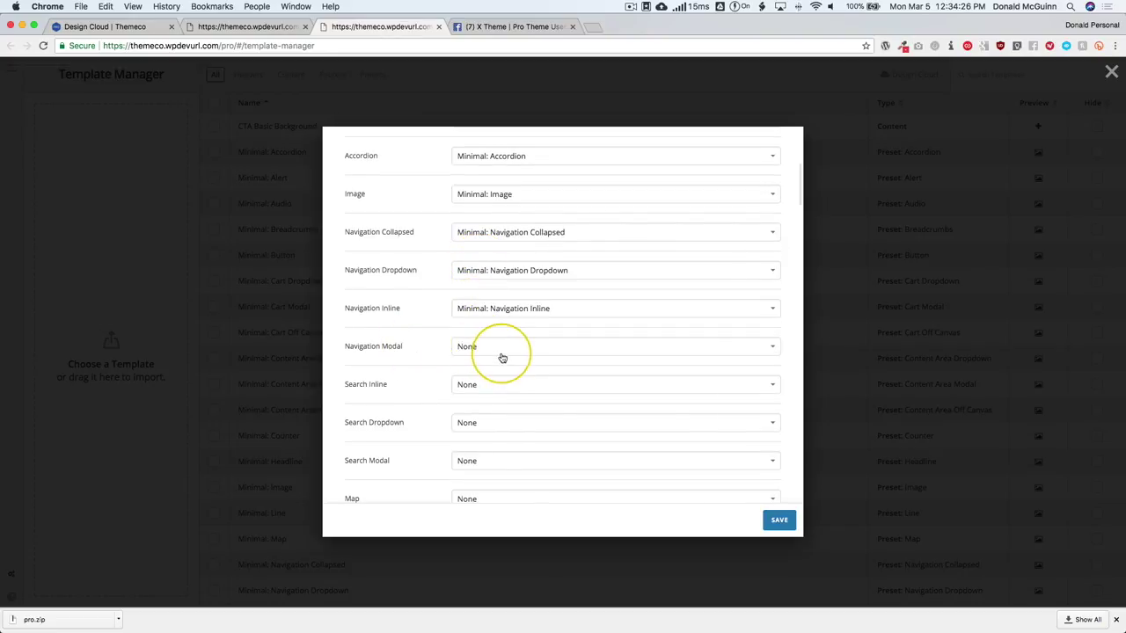
- Assign the Minimal presets as defaults for Search Inline and Search Dropdown
left_click(455, 384)
left_click(466, 417)
left_click(469, 423)
left_click(479, 456)
- Save the element defaults, close their settings and return to the page builder
scroll(410, 376, "up", 5)
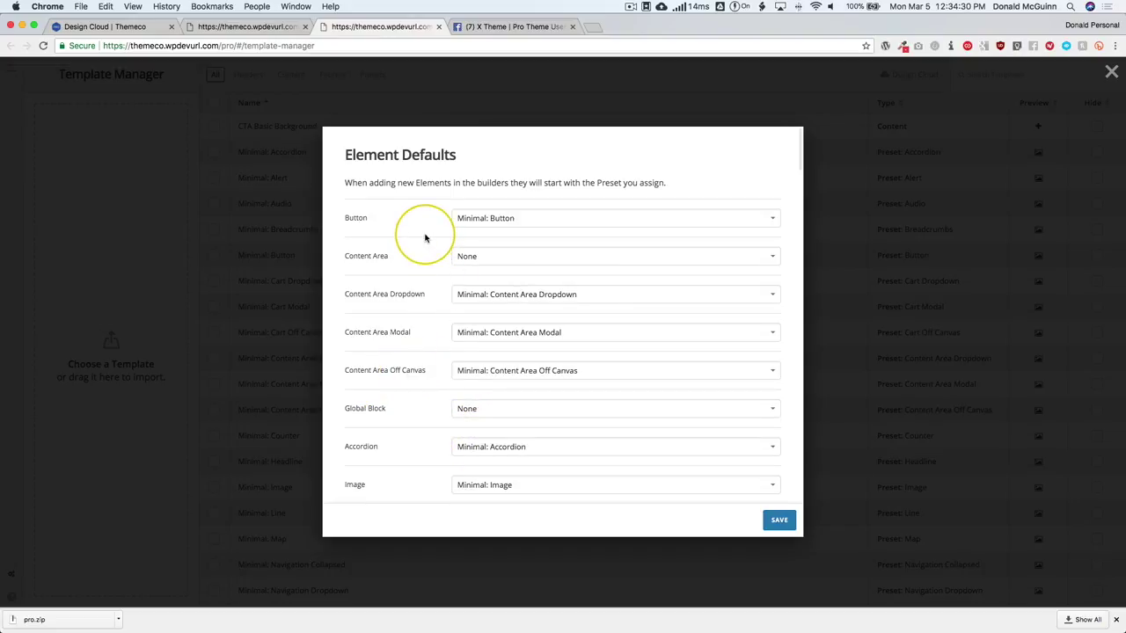
left_click(780, 522)
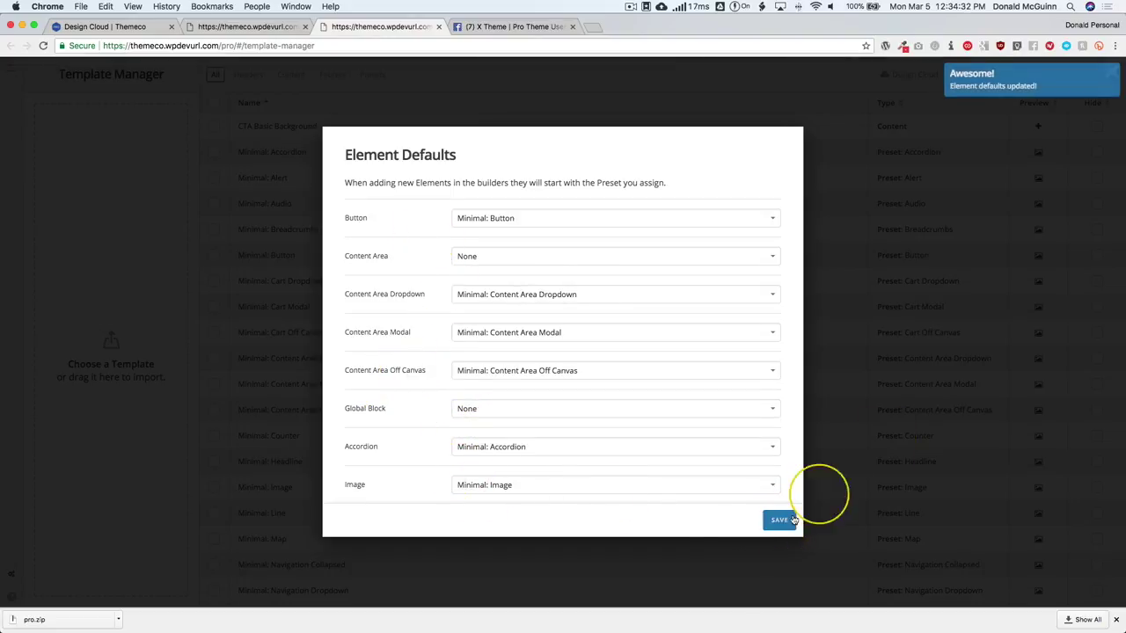
left_click(1112, 74)
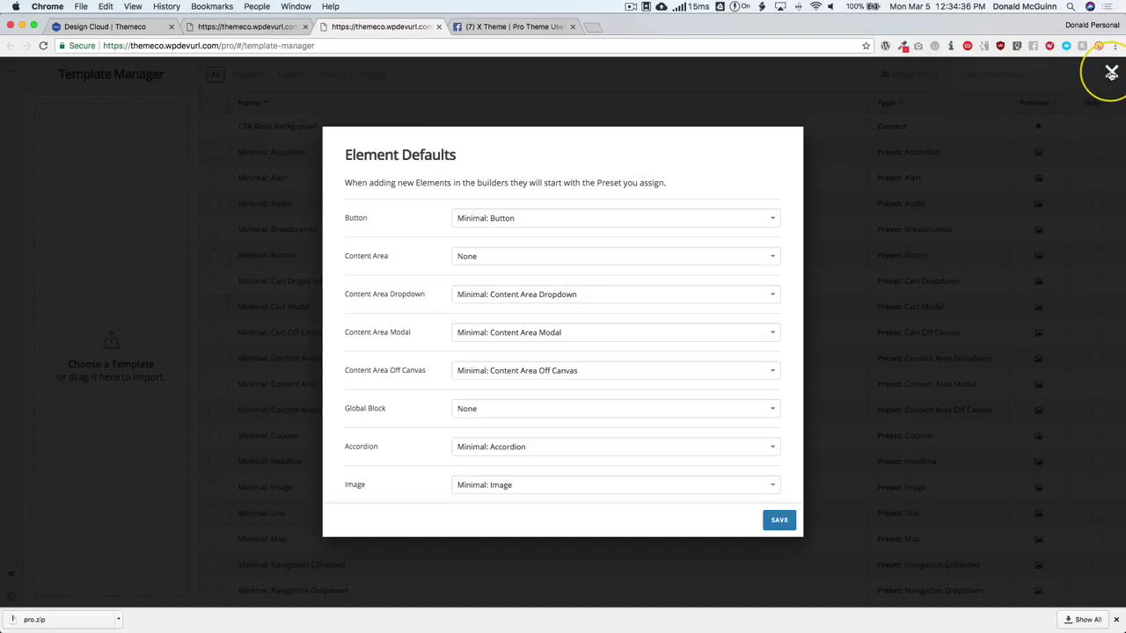
left_click(1112, 73)
left_click(259, 31)
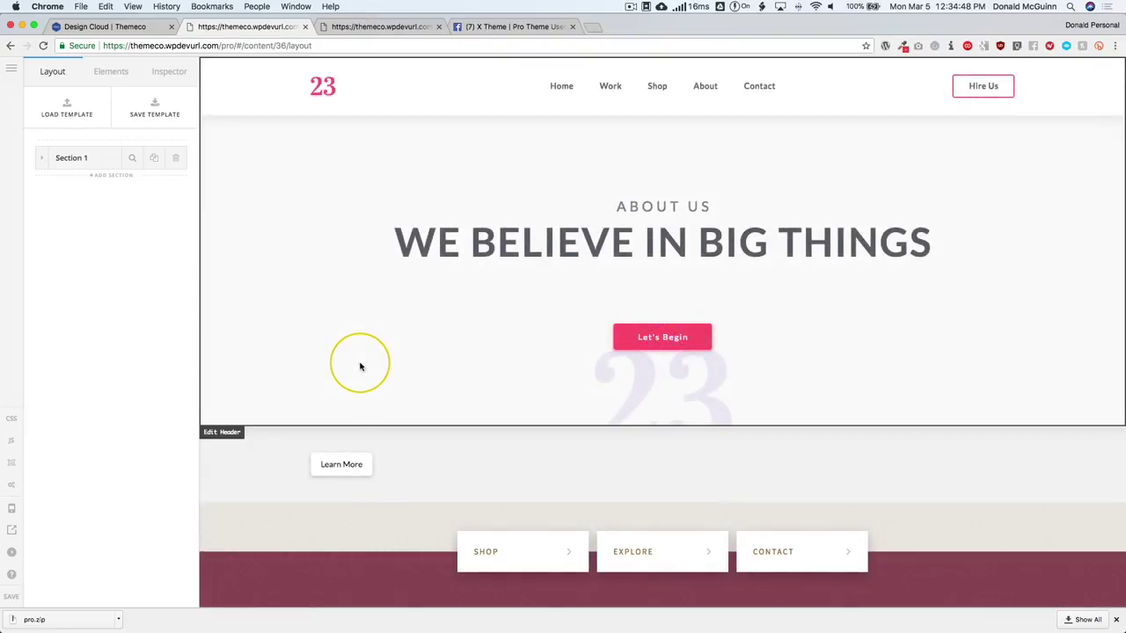
- Find the Button element and add one to the content column ahead of the existing Learn More button
scroll(360, 367, "down", 2)
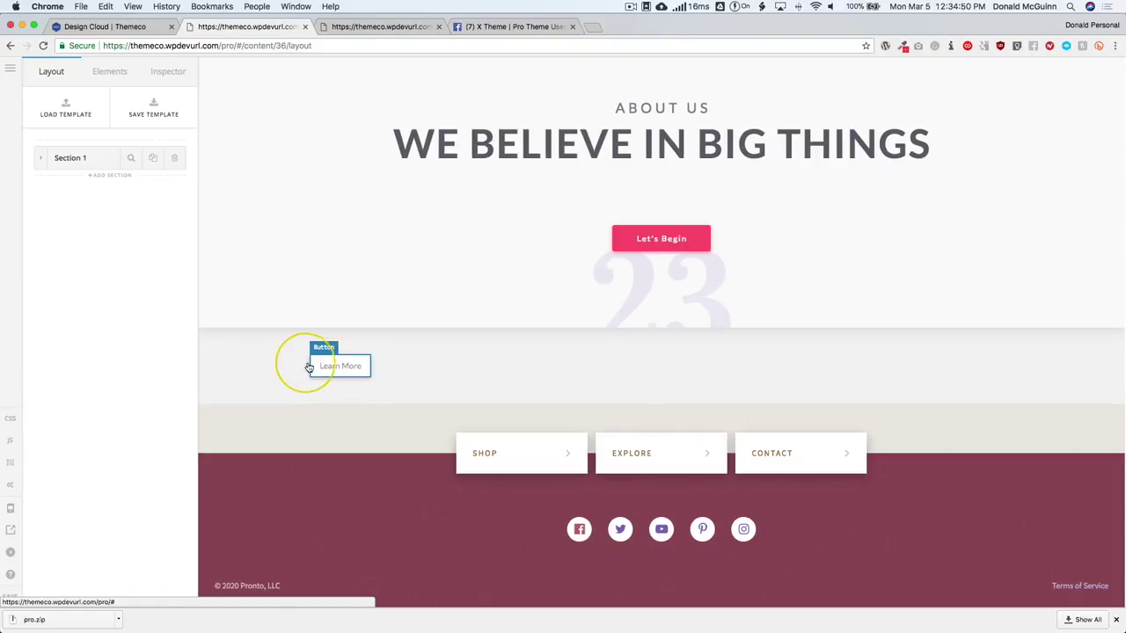
left_click(112, 73)
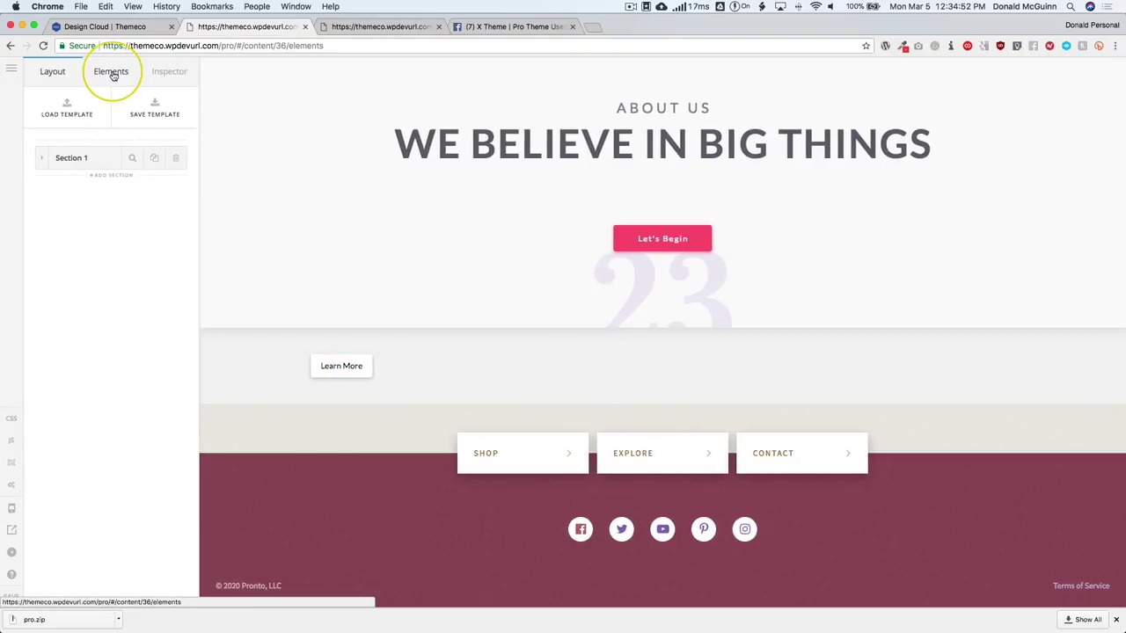
type("button")
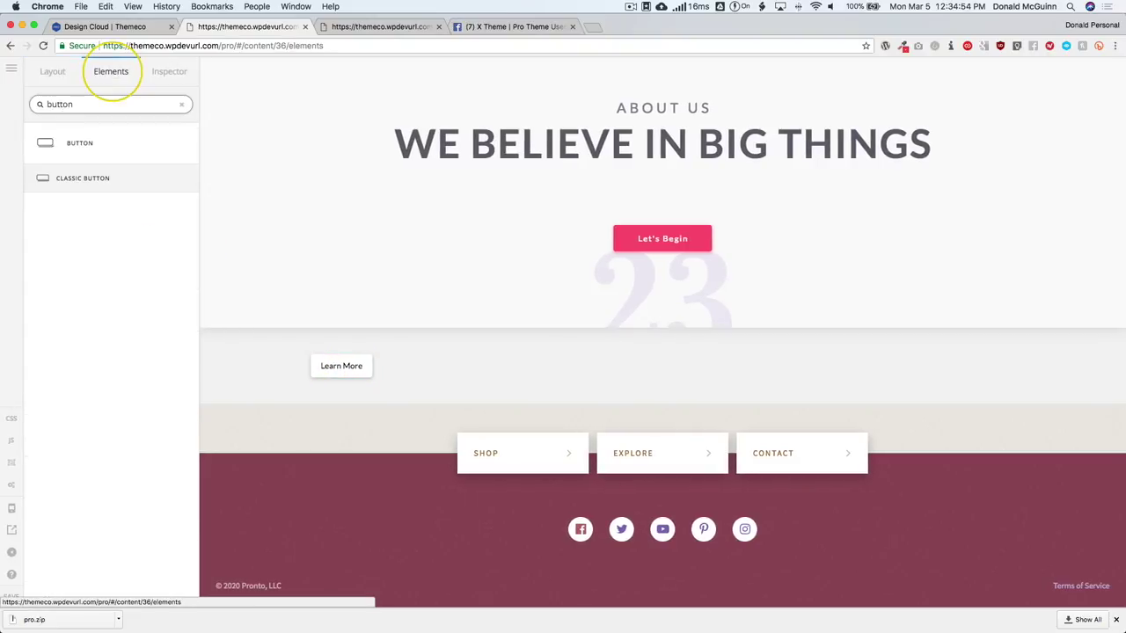
mouse_move(121, 143)
left_mouse_down()
mouse_move(174, 286)
mouse_move(372, 372)
mouse_move(395, 367)
left_mouse_up()
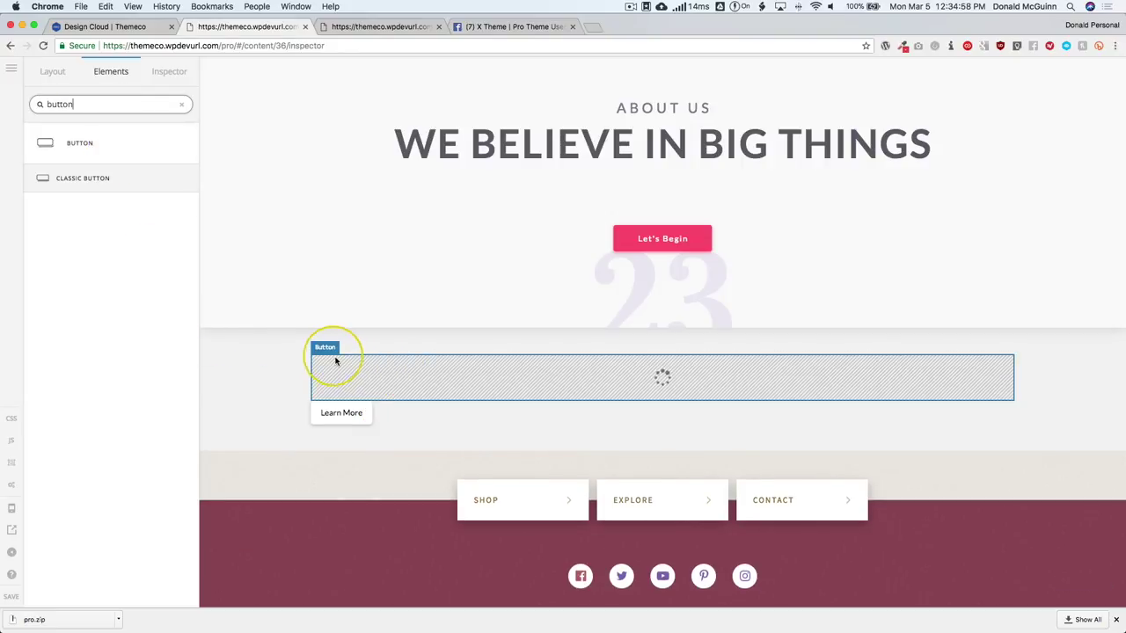
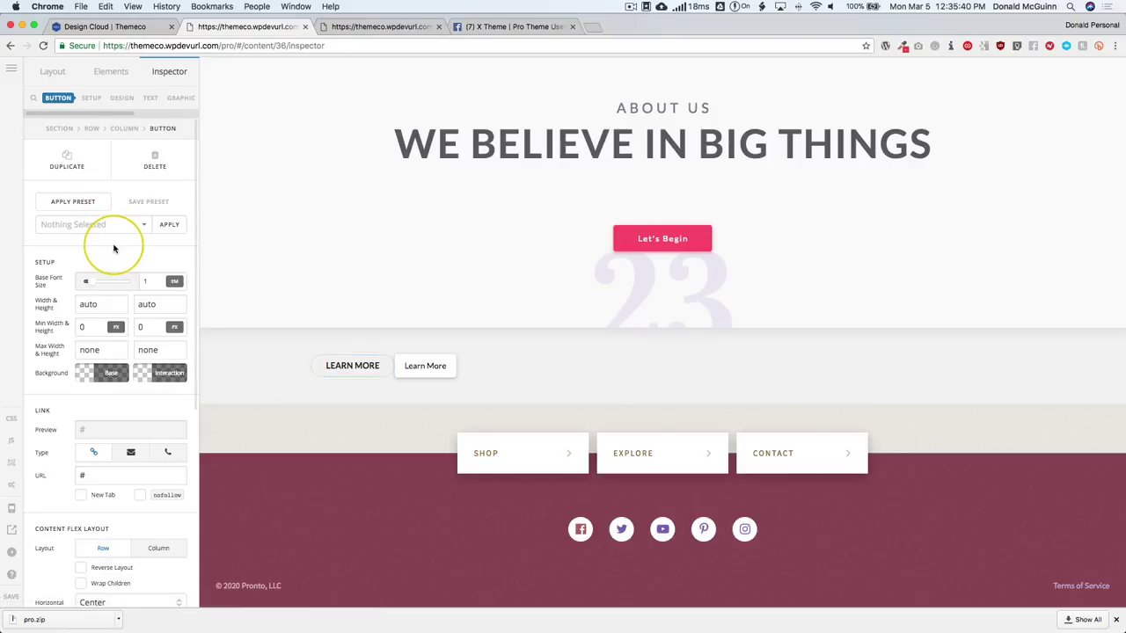
- Look through the presets listed in the Template Manager and return to the page builder
left_click(381, 26)
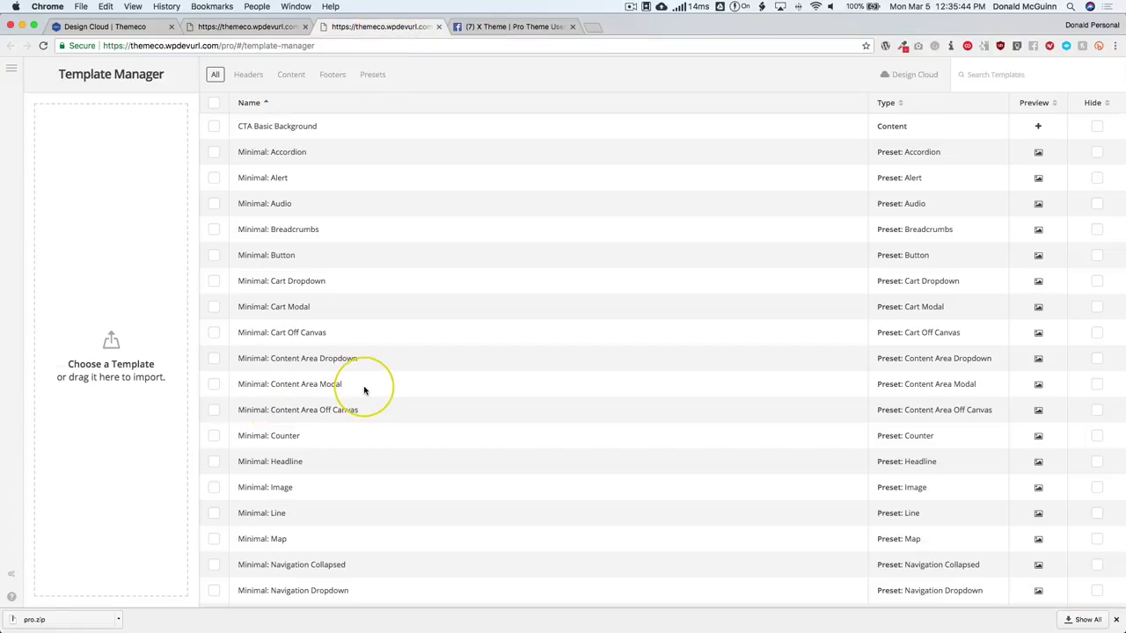
scroll(365, 392, "down", 5)
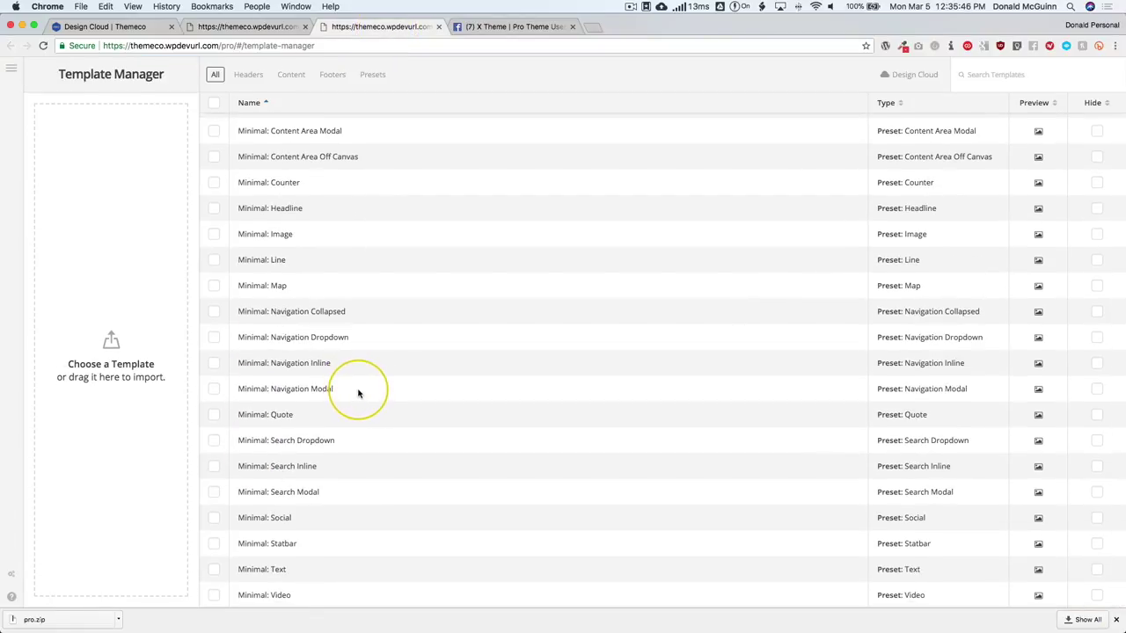
scroll(362, 390, "up", 5)
left_click(249, 26)
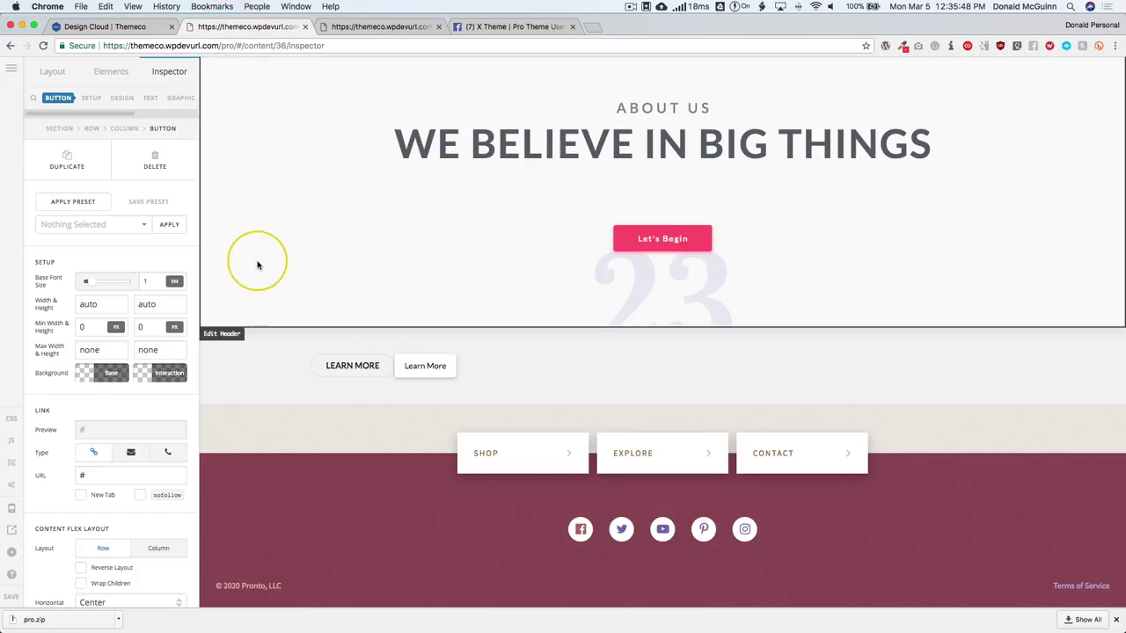
- Add a new section below the existing one and place a Button element in its column
left_click(46, 71)
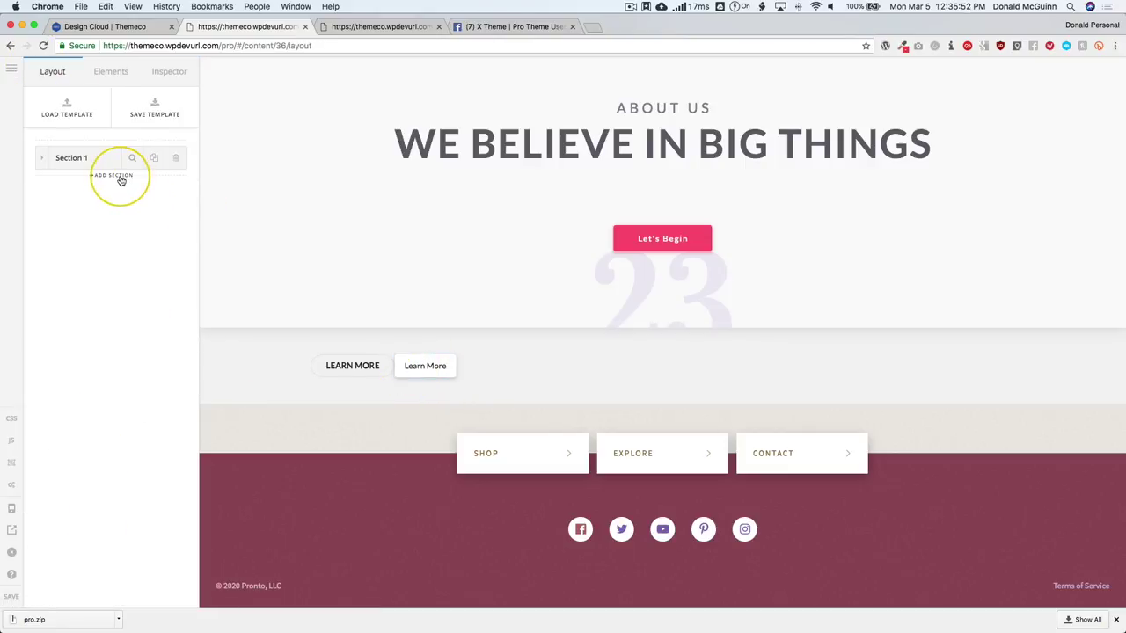
left_click(115, 176)
left_click(110, 73)
type("bu")
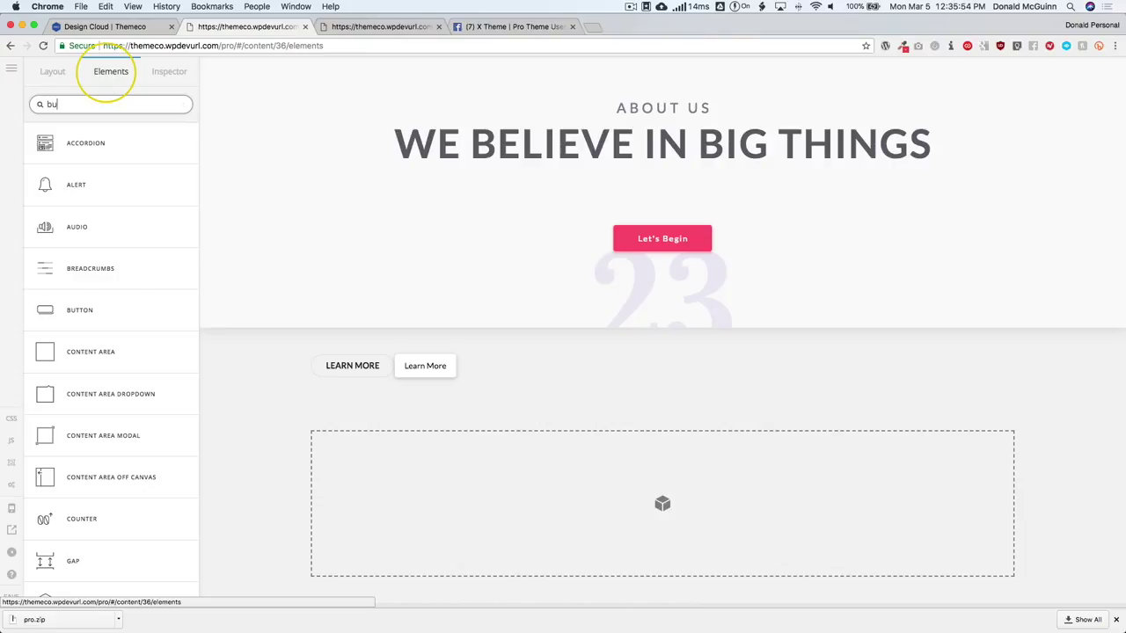
type("tton")
left_click_drag(100, 141, 398, 528)
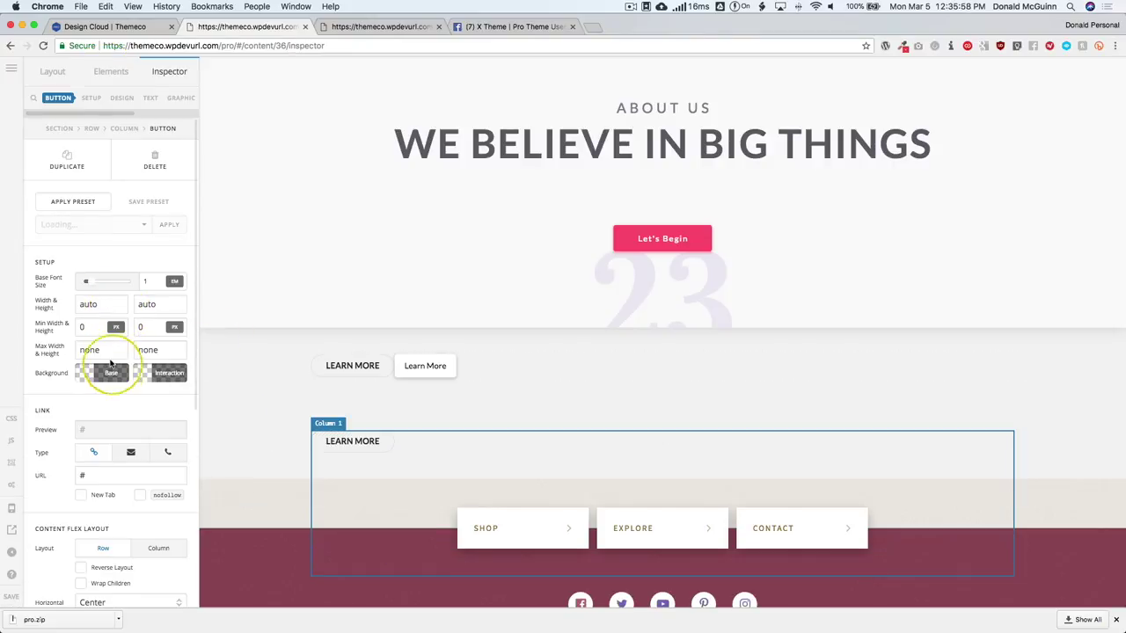
- Set the new button's base background to red, rgb(223, 18, 18), and its interaction background to black
left_click(114, 373)
left_click(282, 201)
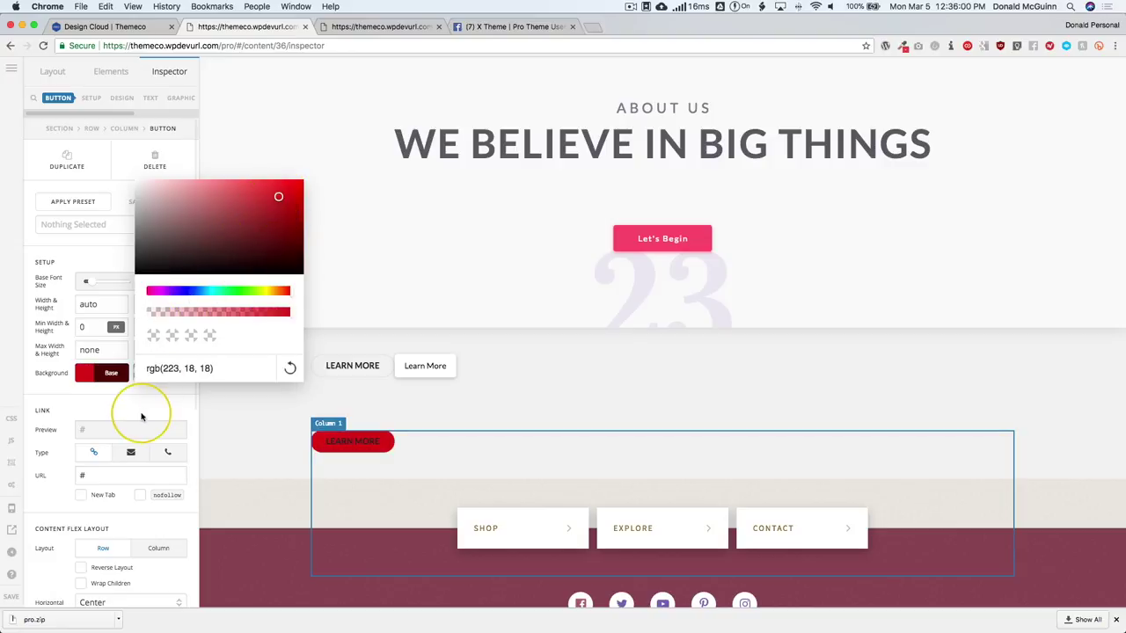
left_click(160, 374)
left_click_drag(282, 256, 280, 273)
left_click(151, 428)
- Set the button's border style to None and its border radius to 0 em on all corners
scroll(121, 401, "down", 5)
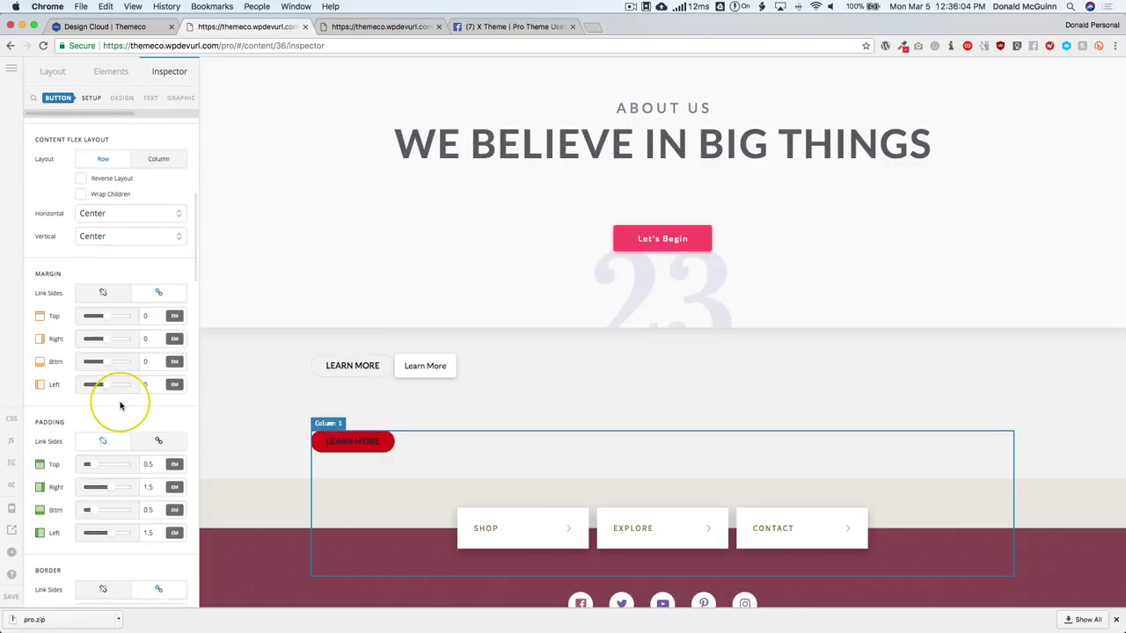
scroll(95, 314, "down", 5)
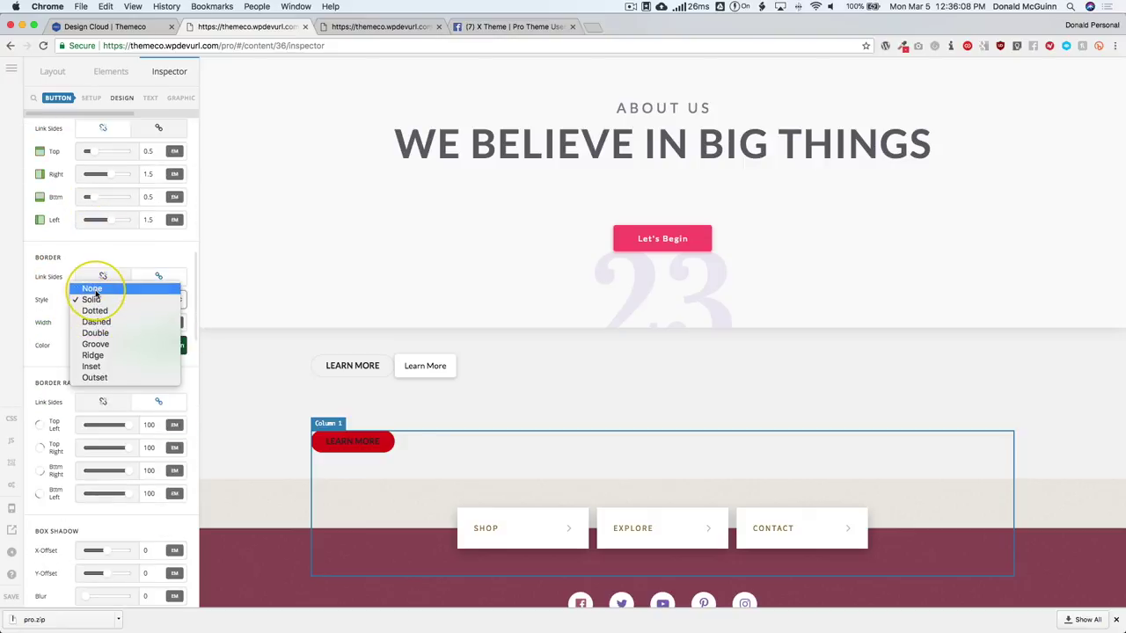
scroll(130, 375, "up", 10)
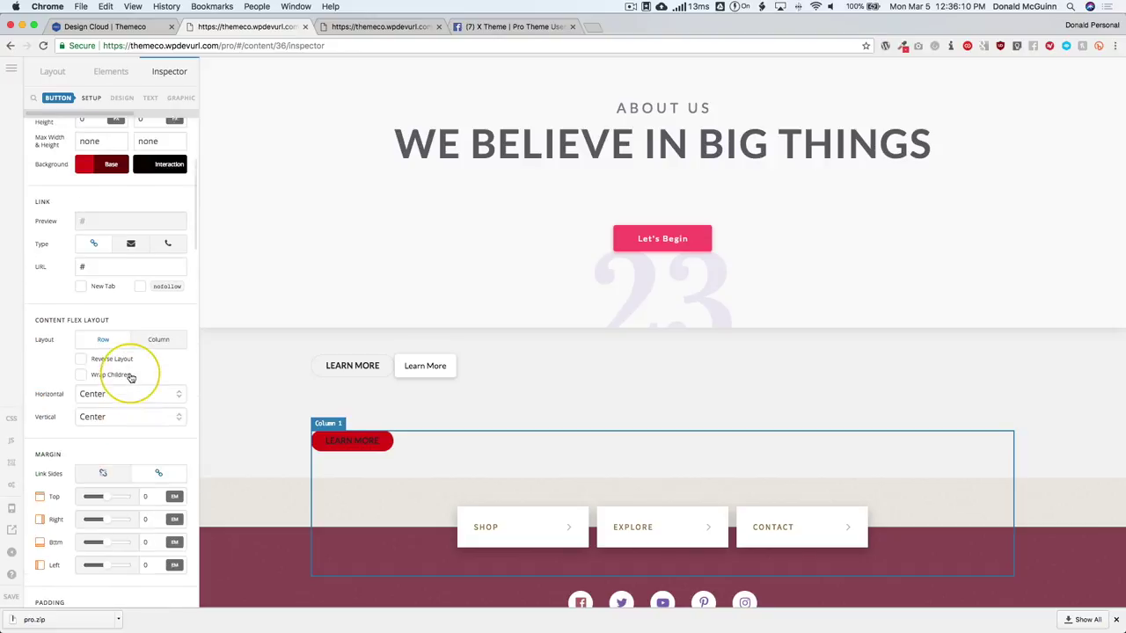
scroll(130, 373, "down", 15)
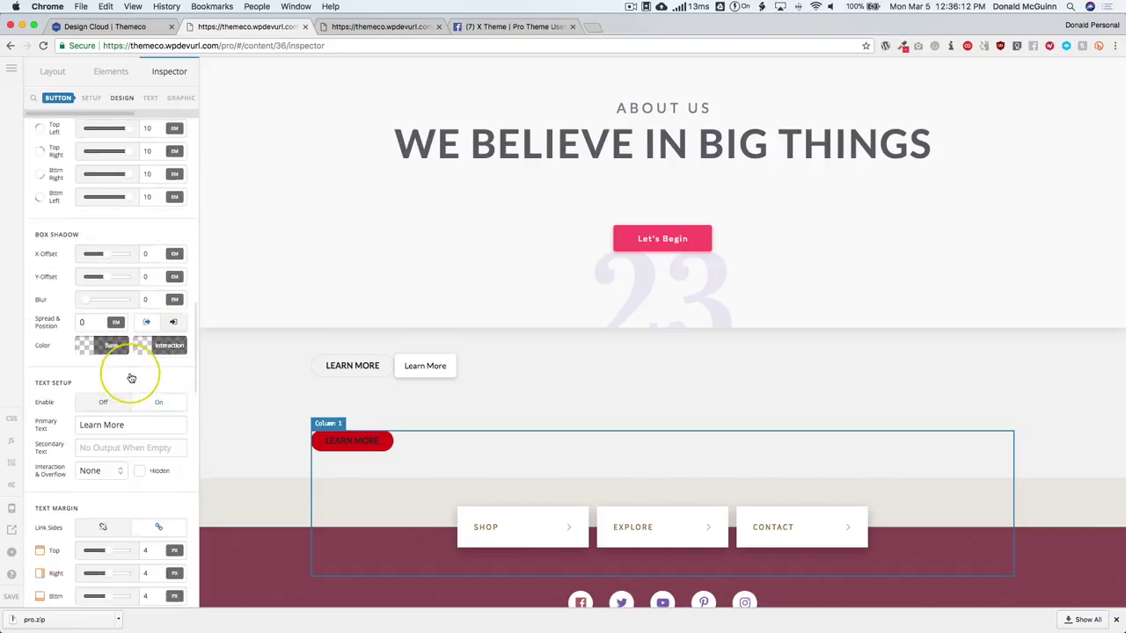
scroll(130, 377, "down", 10)
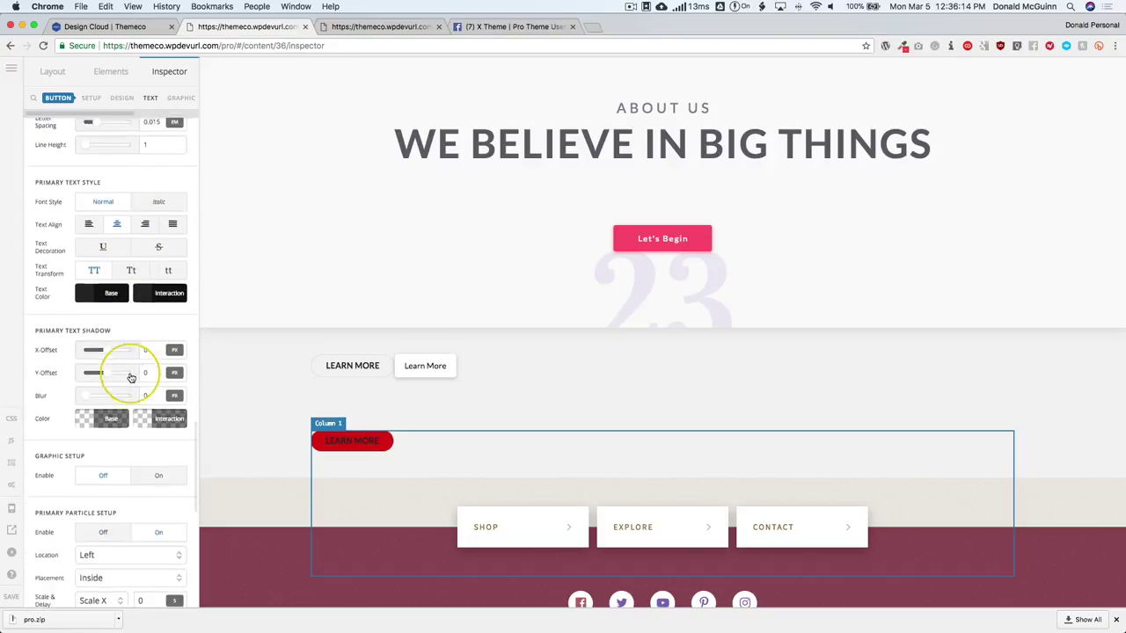
scroll(130, 375, "down", 10)
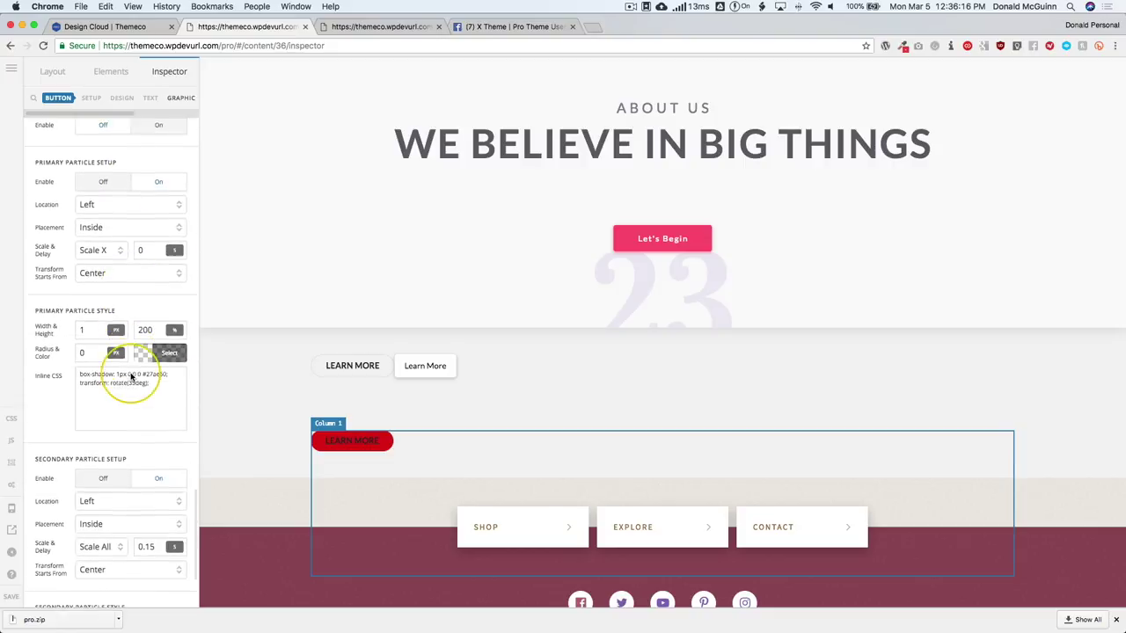
scroll(130, 375, "down", 1)
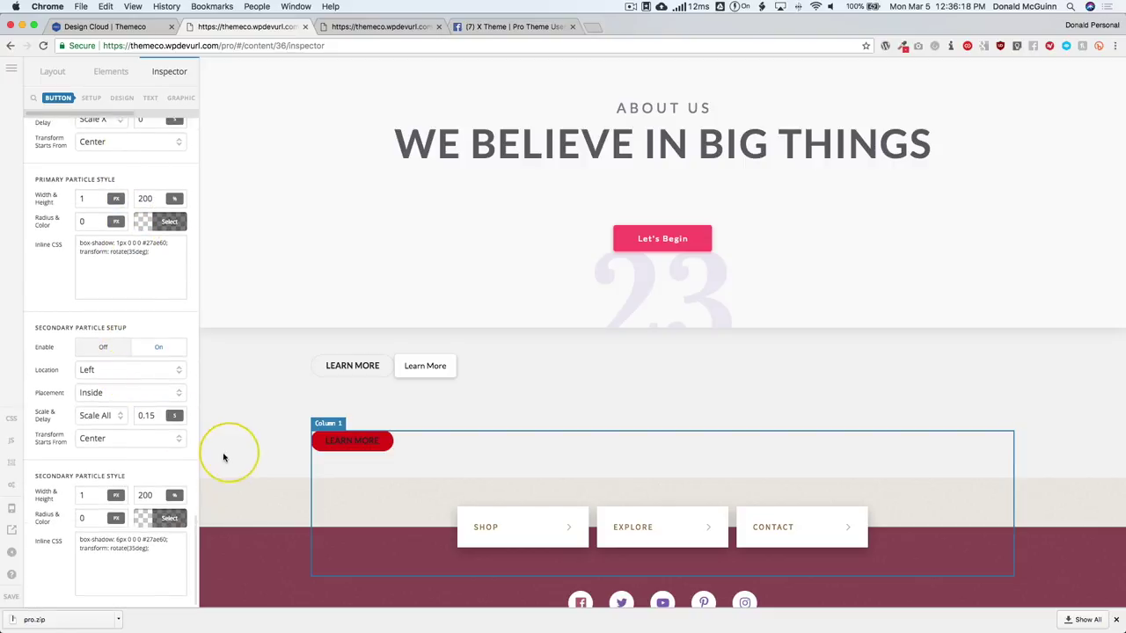
scroll(62, 351, "up", 15)
scroll(62, 352, "up", 15)
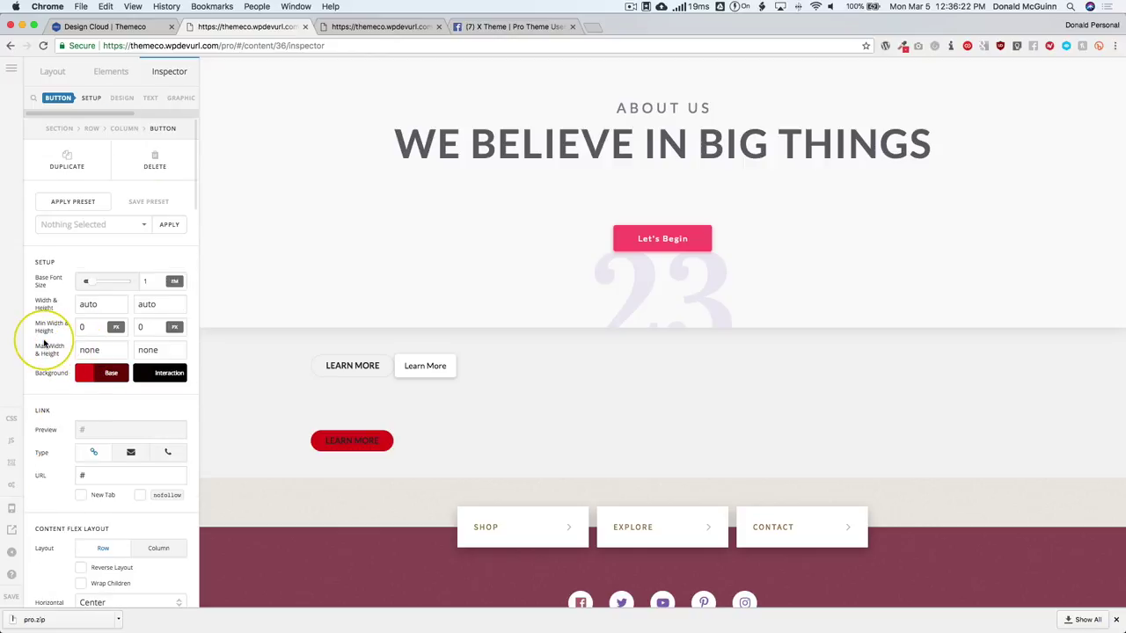
scroll(44, 343, "down", 15)
scroll(48, 343, "down", 15)
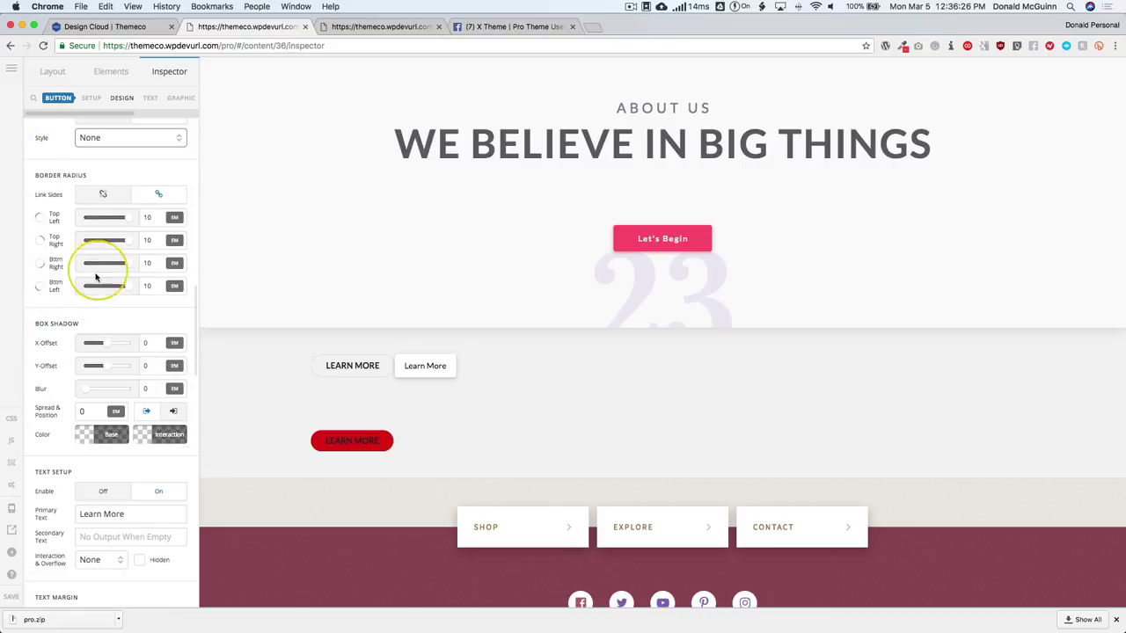
left_click_drag(88, 221, 75, 222)
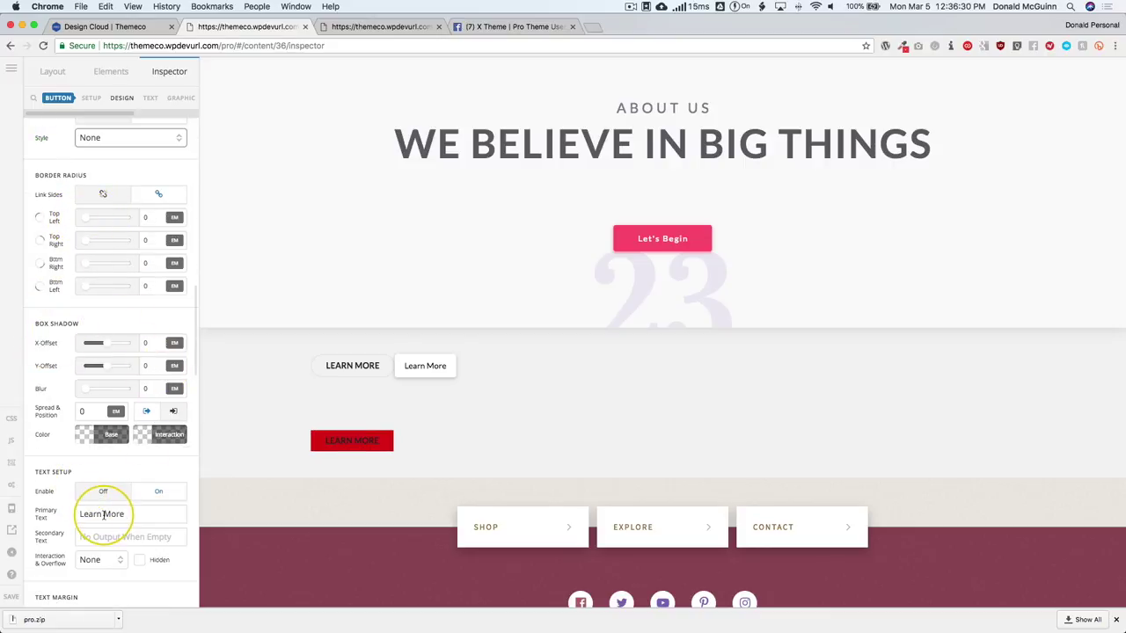
- Set the button's primary text color to white for both the base and interaction states
scroll(102, 515, "down", 10)
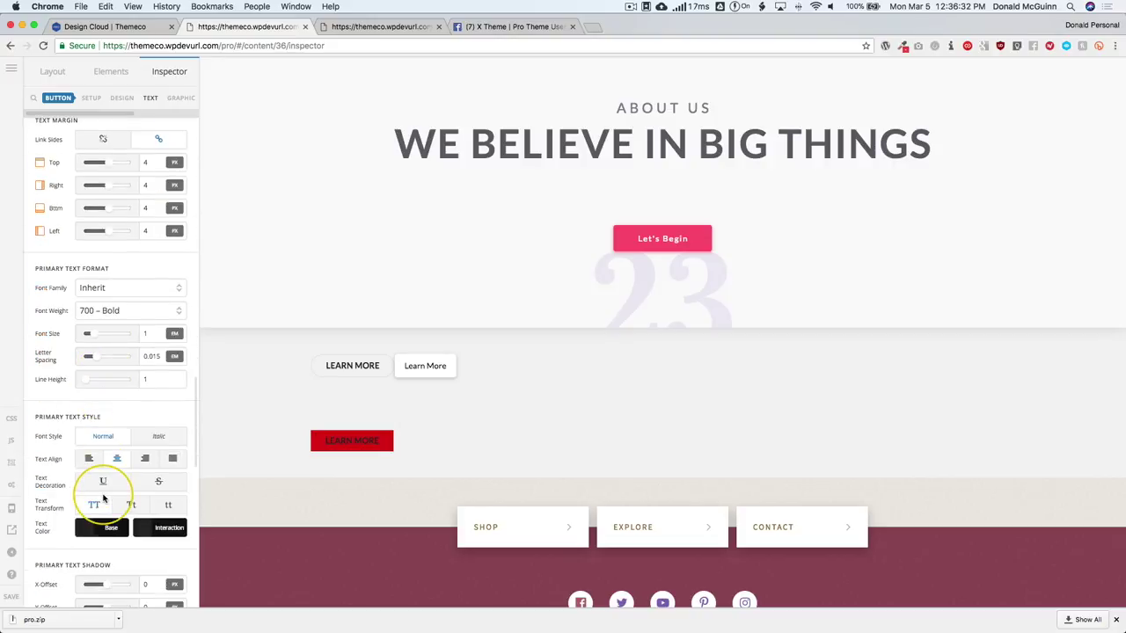
left_click(103, 529)
type("white")
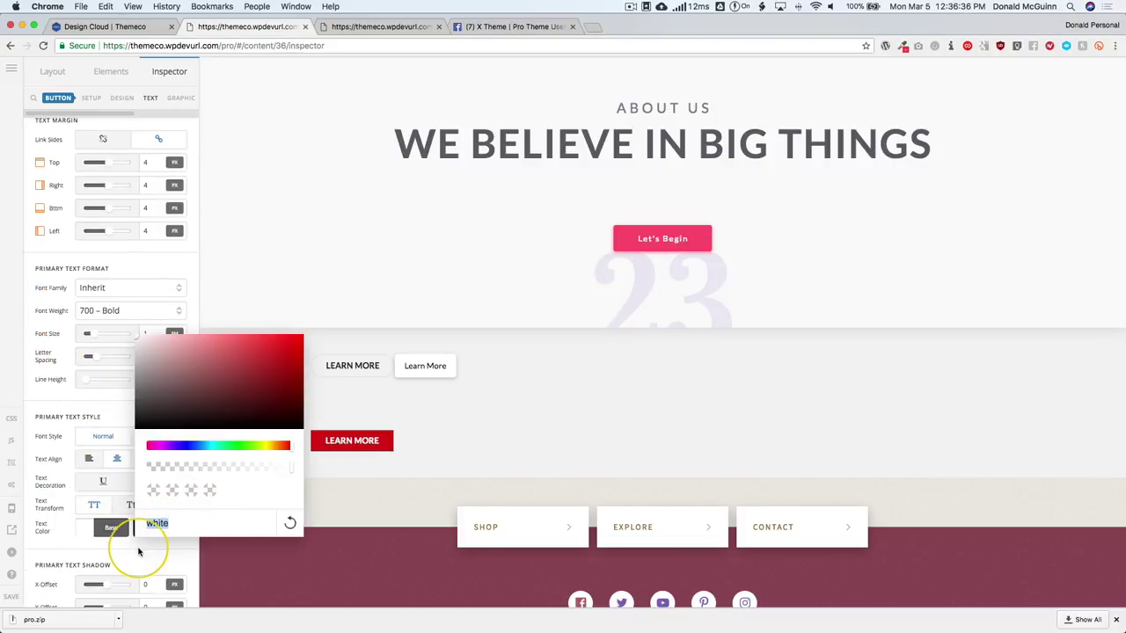
left_click(138, 552)
left_click(167, 528)
triple_click(214, 523)
type("white")
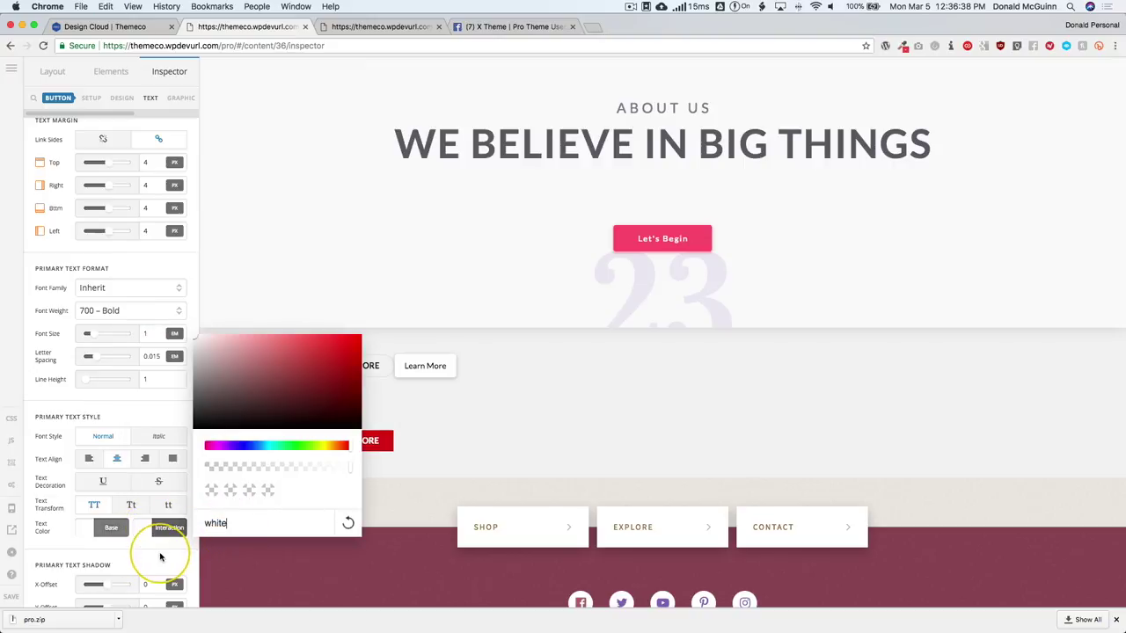
left_click(160, 556)
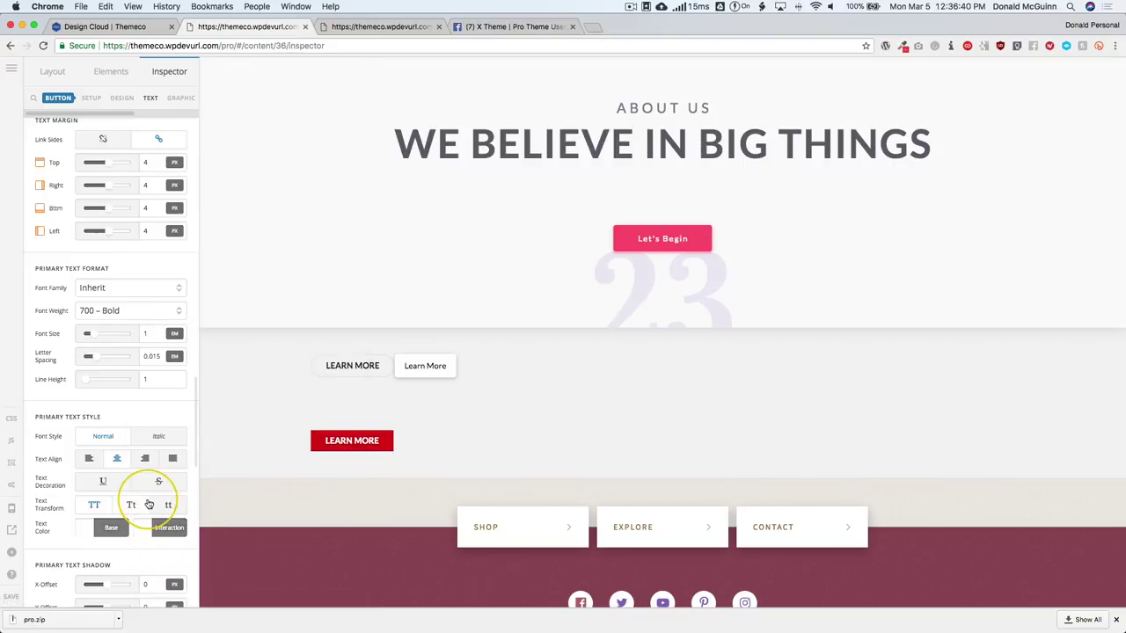
- Turn off the button's primary and secondary particles
scroll(148, 504, "down", 15)
scroll(107, 455, "up", 3)
scroll(106, 455, "up", 8)
left_click(104, 560)
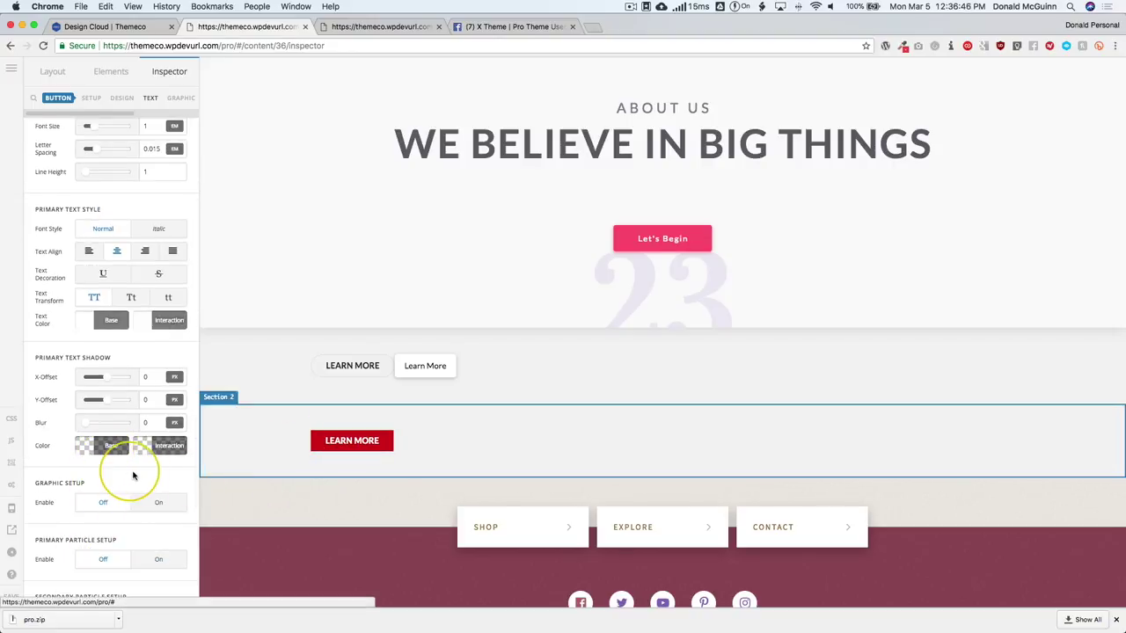
scroll(136, 468, "down", 5)
left_click(104, 481)
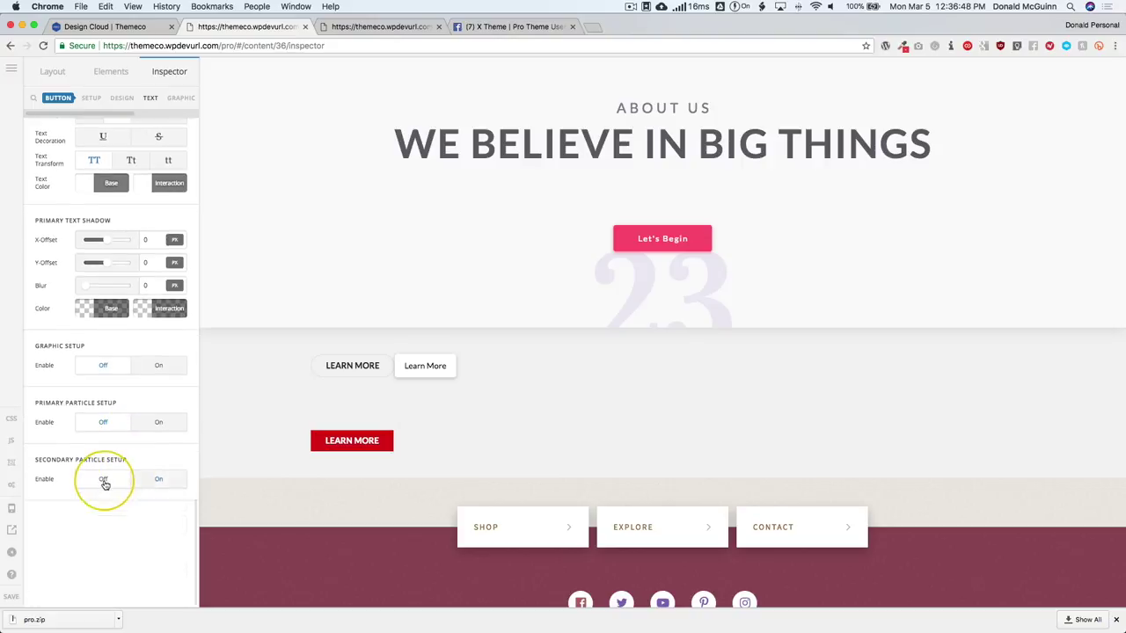
- Save the red button's styling as a preset named Global Button
left_click(354, 455)
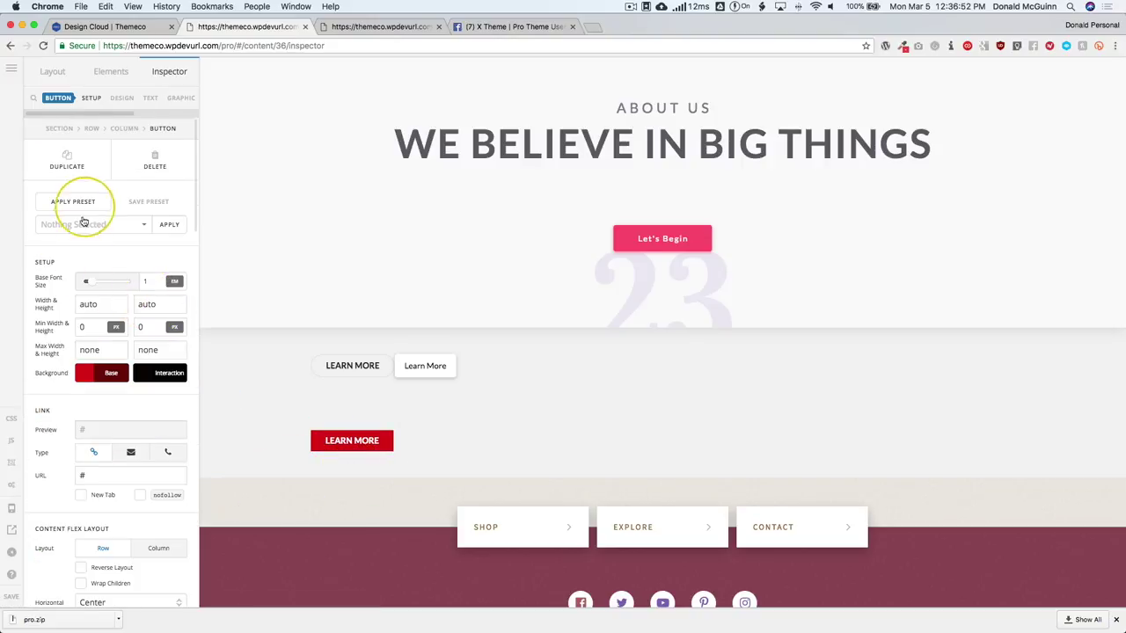
left_click(148, 203)
left_click(71, 228)
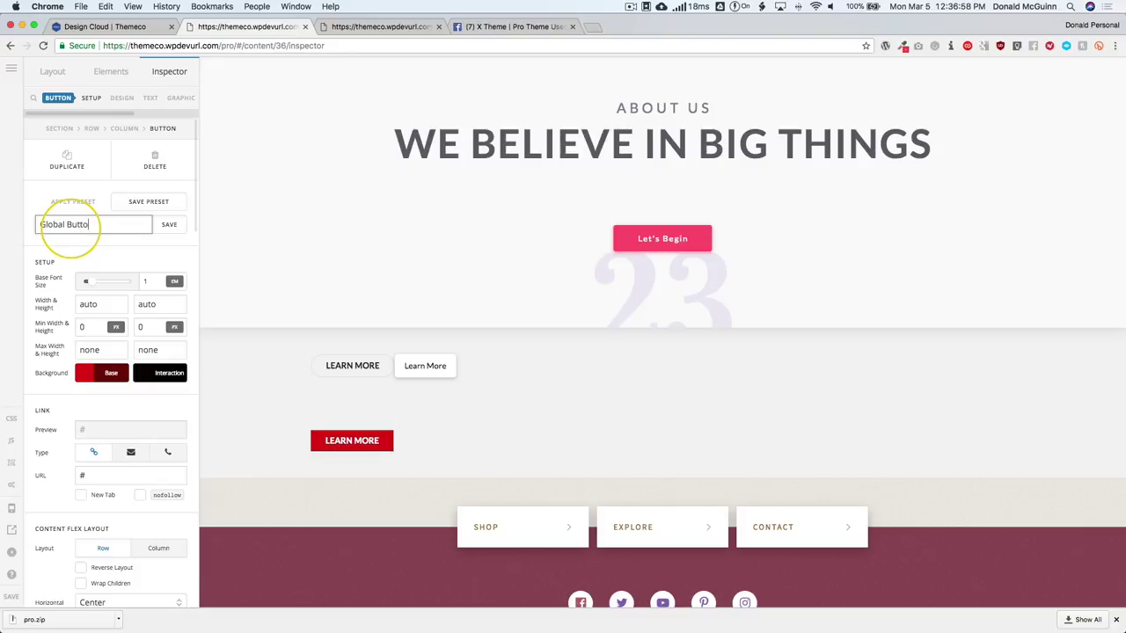
type("Global Button")
left_click(167, 226)
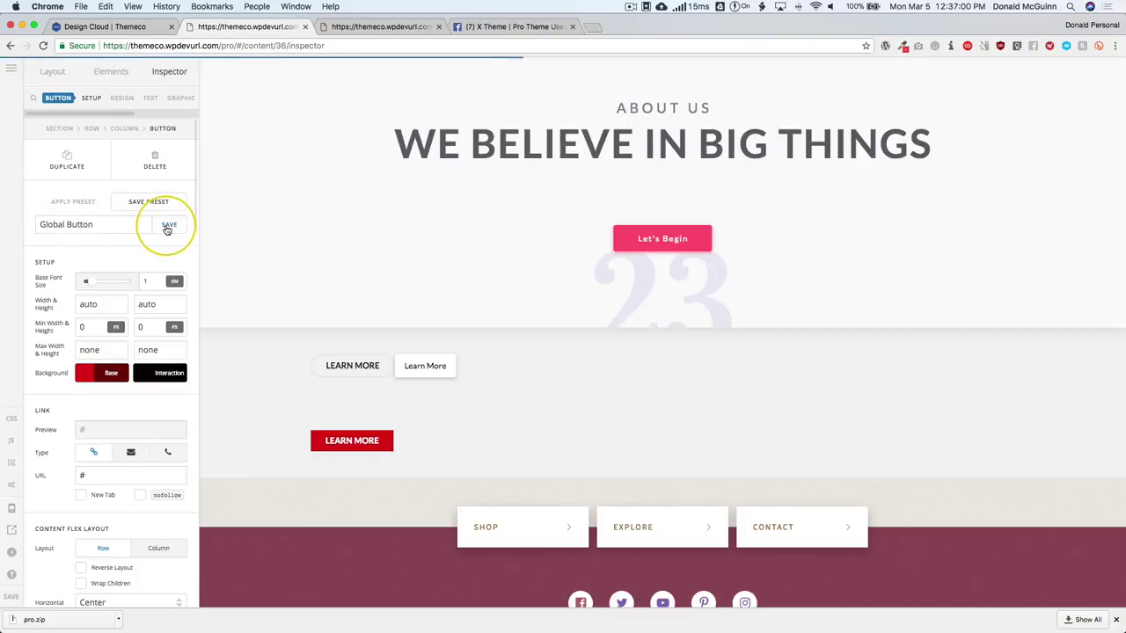
- Reload the Template Manager, set the Button element default to Global Button and save the element defaults
left_click(11, 67)
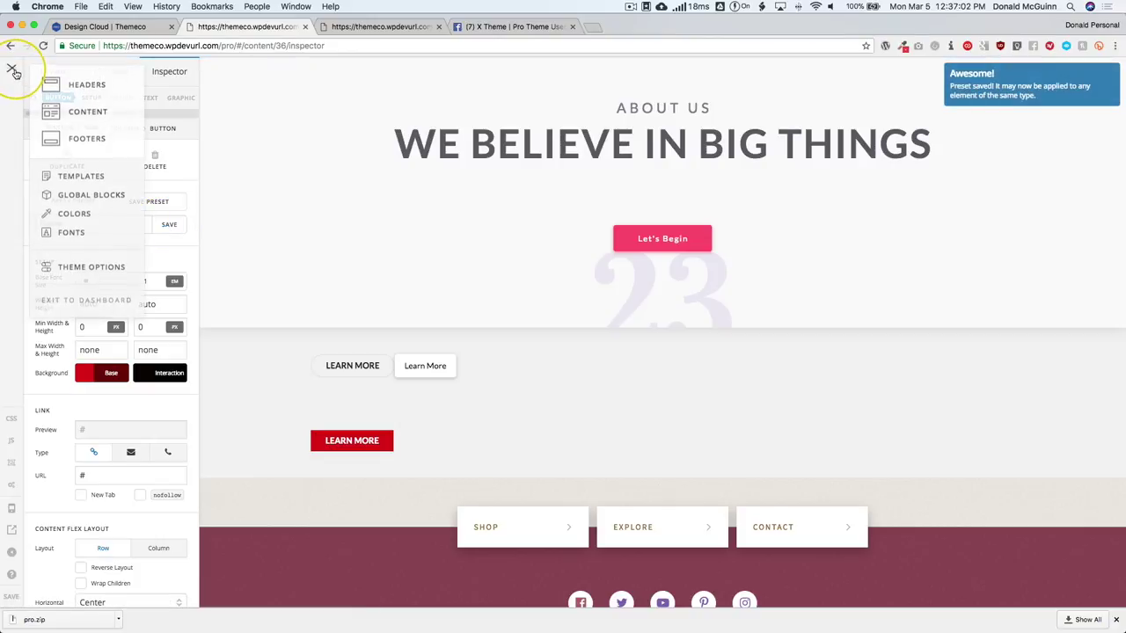
left_click(341, 26)
key("super+r")
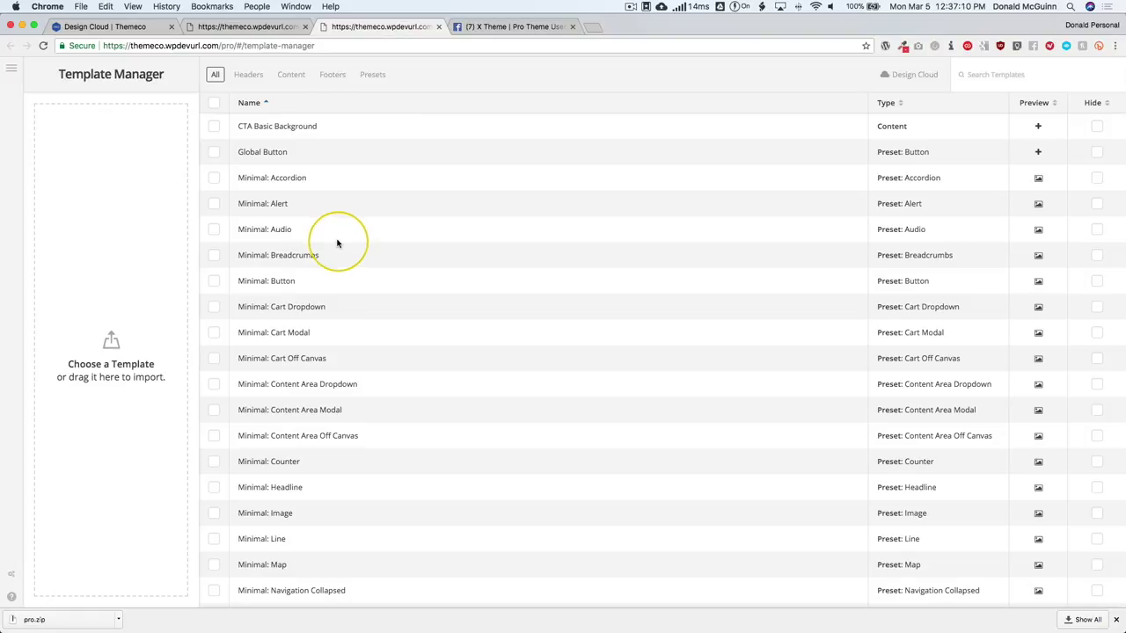
left_click(11, 576)
left_click(468, 220)
left_click(475, 269)
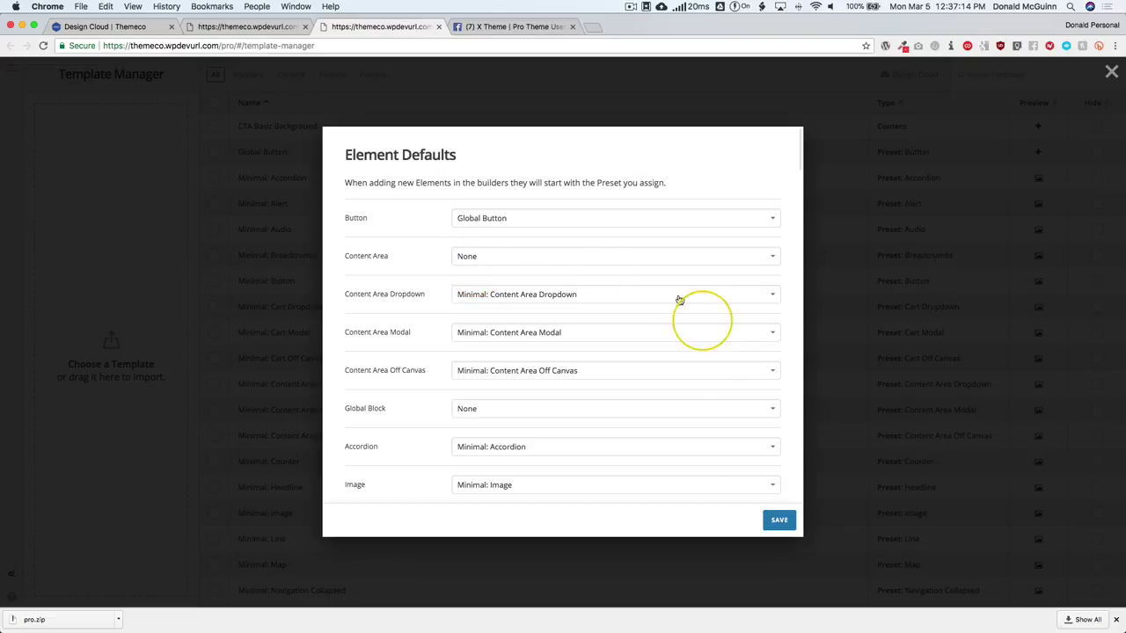
left_click(776, 519)
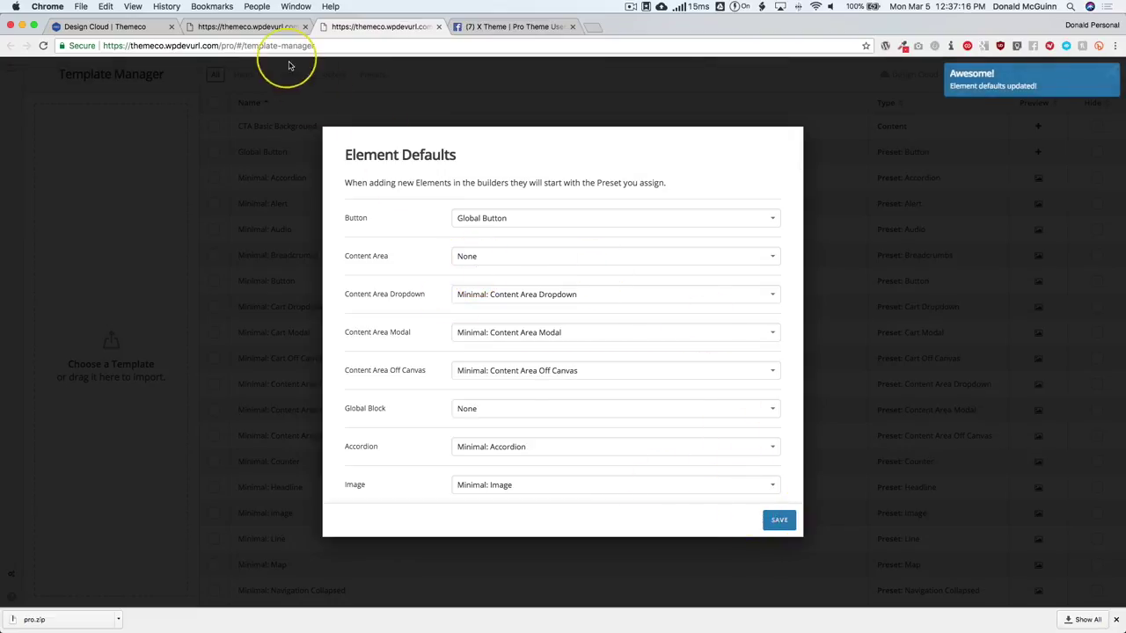
- Switch back to the page in the content builder and reload it with the updated element defaults
left_click(269, 27)
key("super+r")
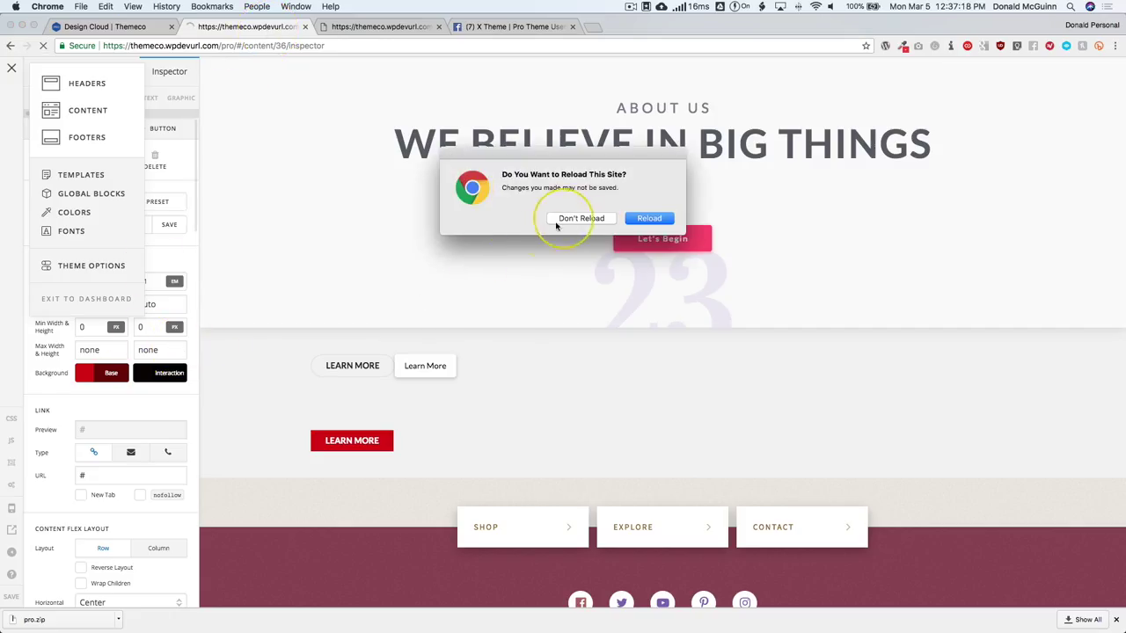
left_click(649, 218)
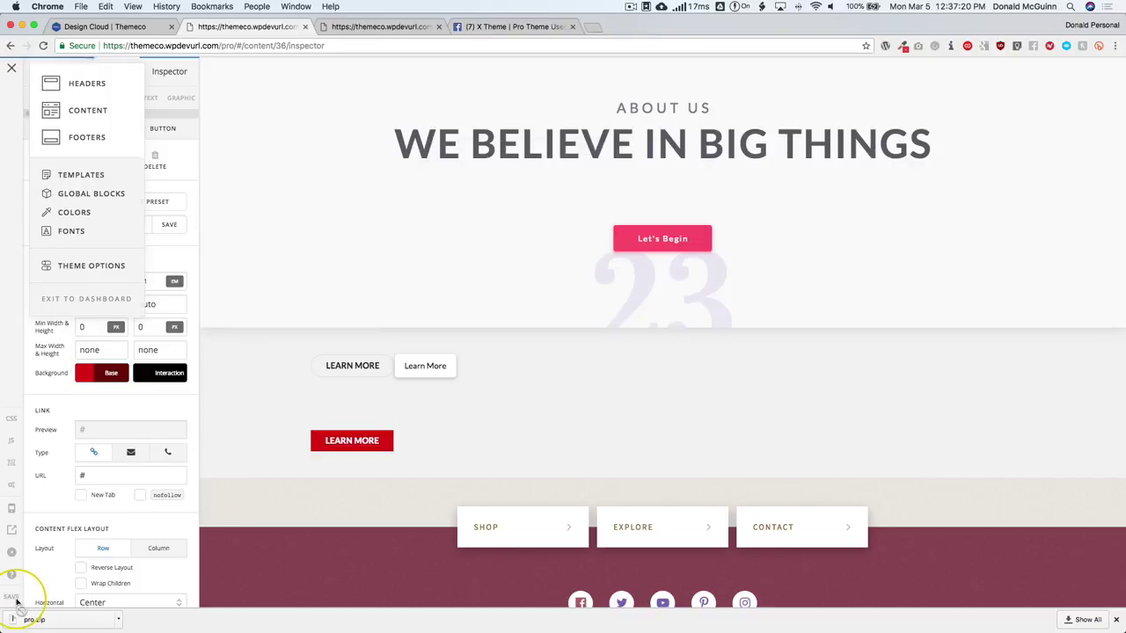
key("super+s")
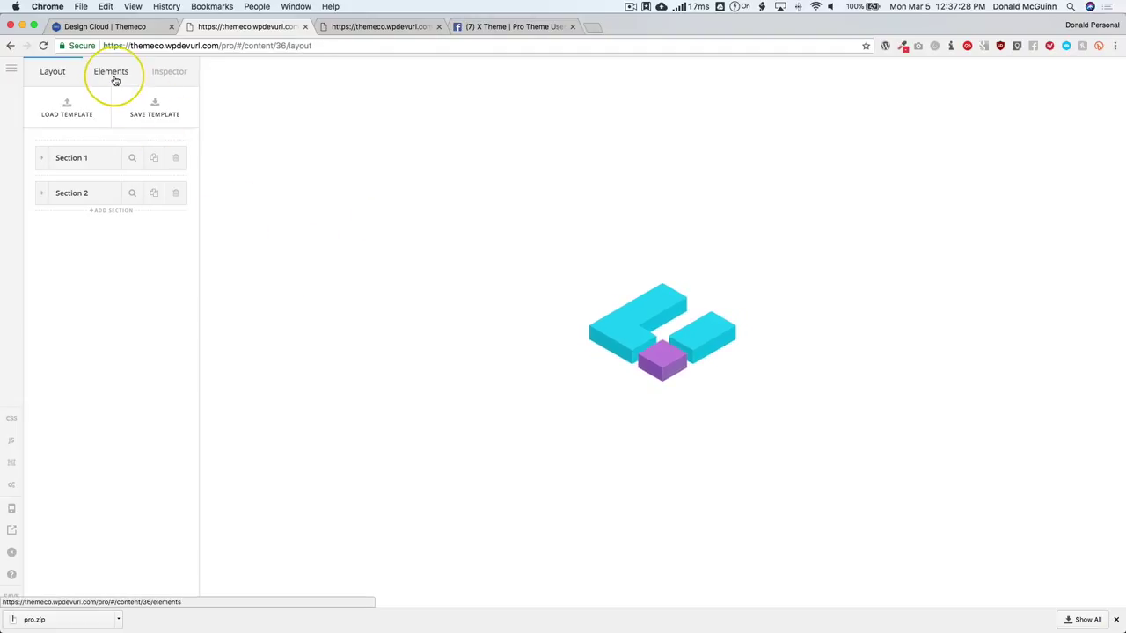
- Find the Button element and add one beside the existing red button in Section 2
left_click(113, 78)
type("bu")
left_click_drag(128, 141, 460, 552)
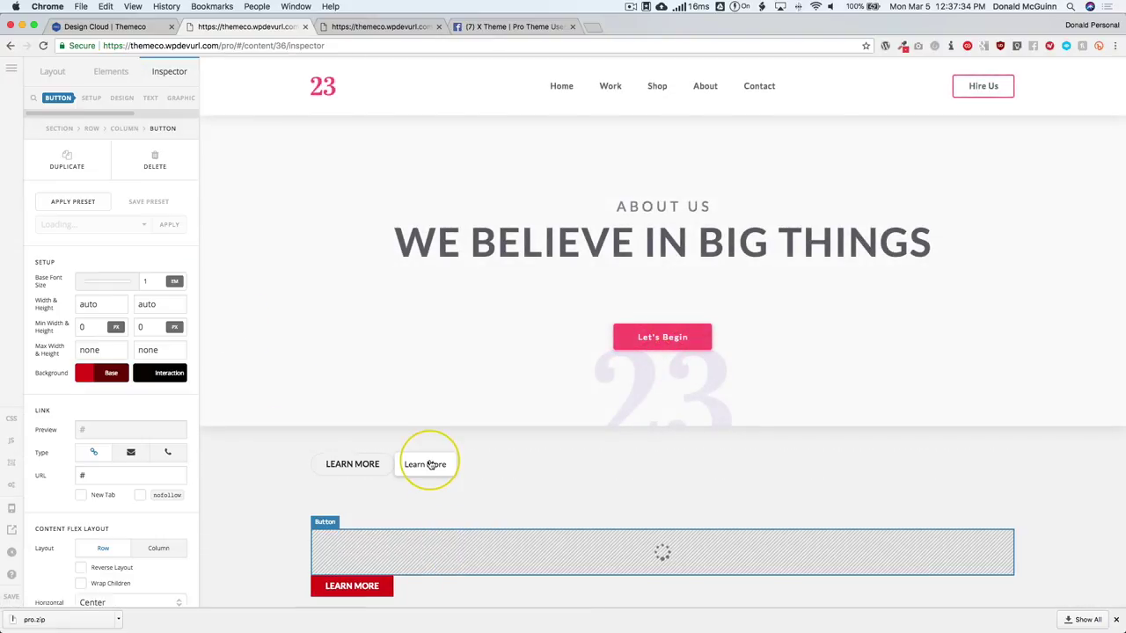
scroll(432, 462, "down", 3)
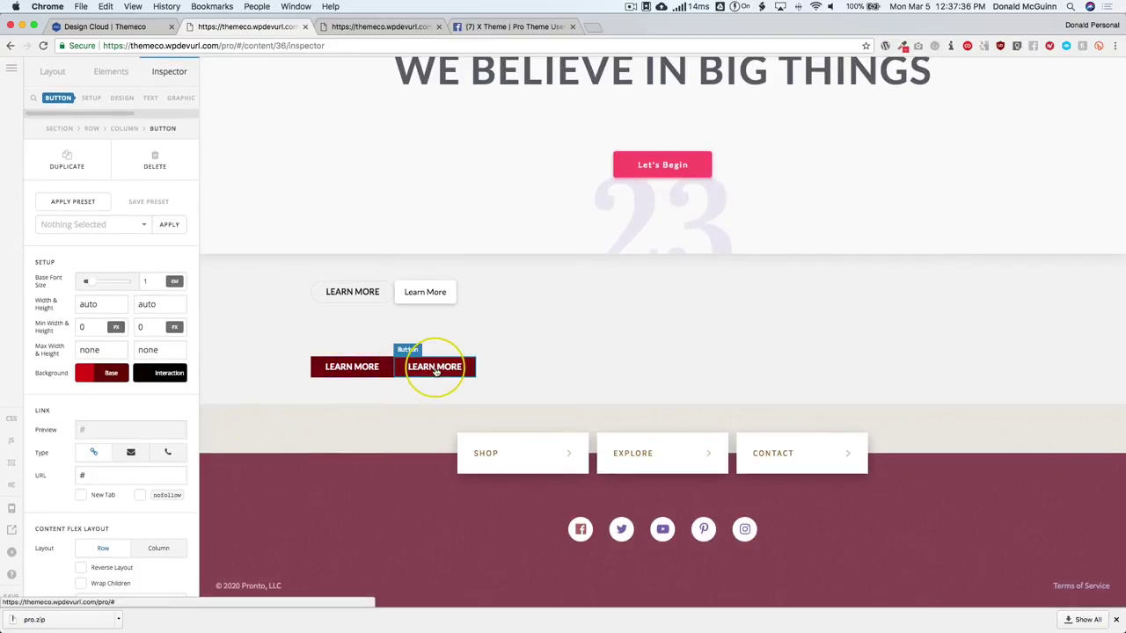
- Add two Button elements to Section 1, one before and one after the existing Learn More buttons
left_click(106, 73)
left_click_drag(96, 143, 356, 291)
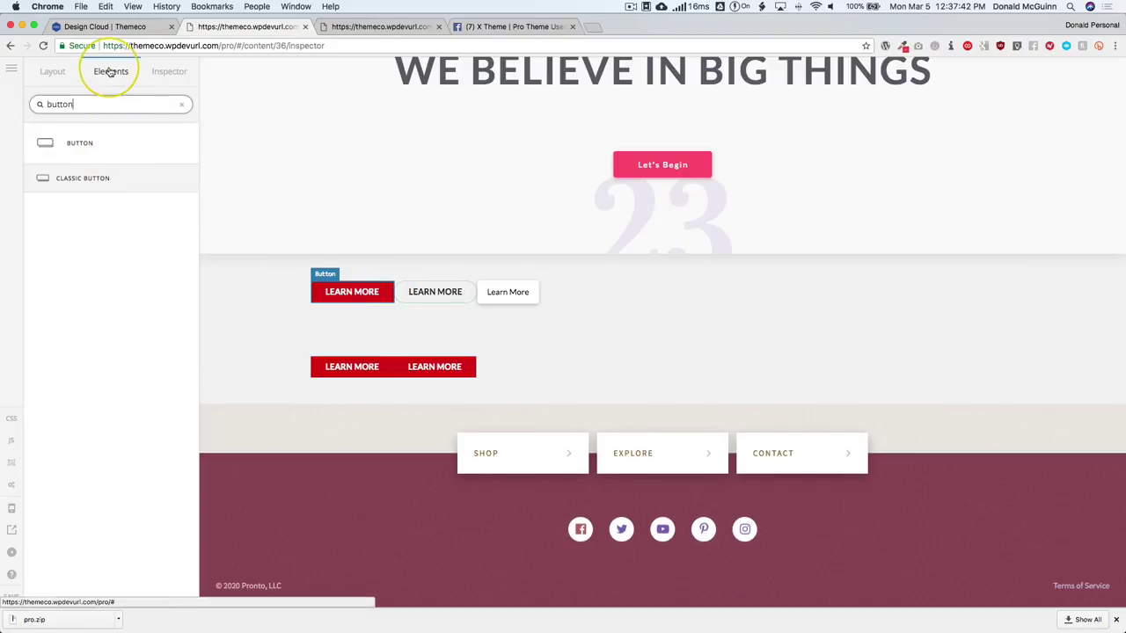
left_click(107, 72)
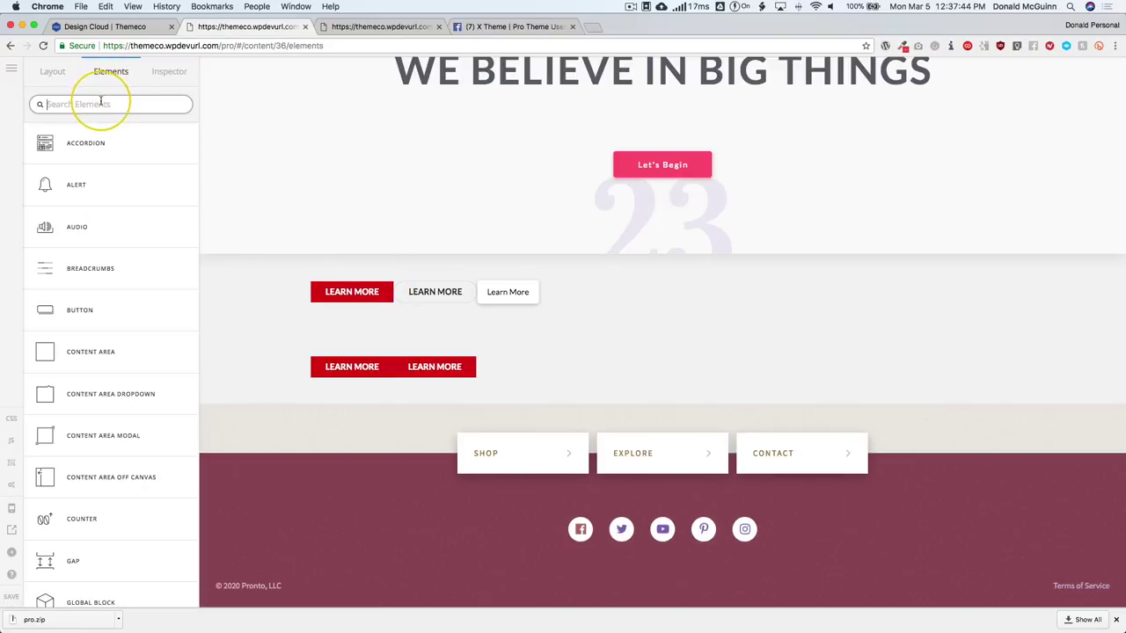
left_click_drag(97, 144, 587, 339)
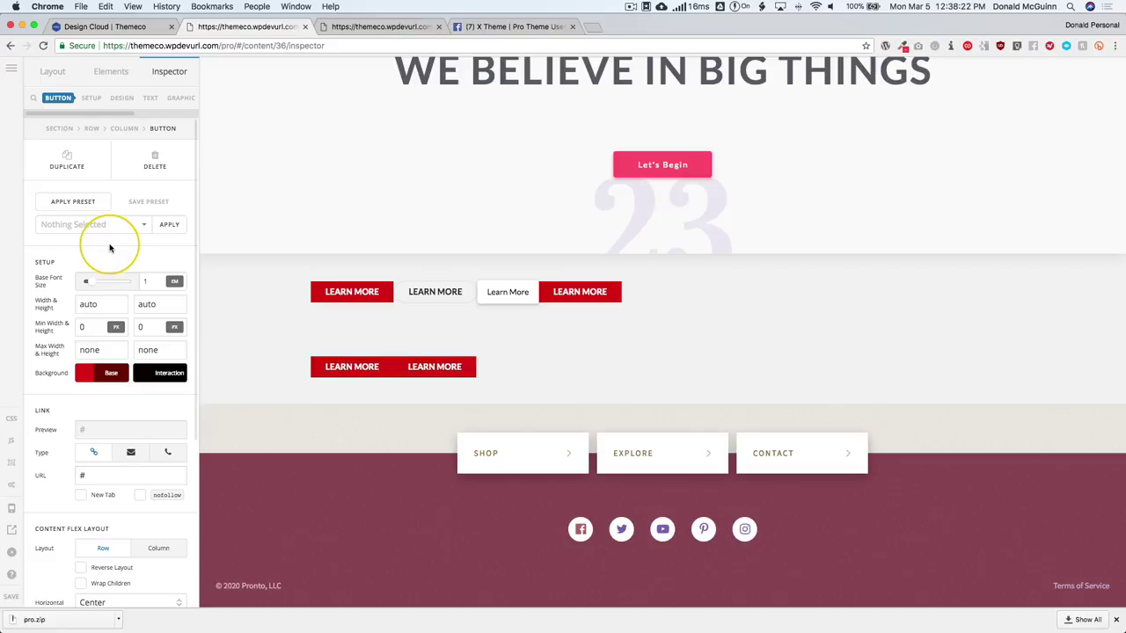
- Review the Element Defaults in the Template Manager and compare them with the buttons placed in both sections of the page
scroll(44, 563, "down", 1)
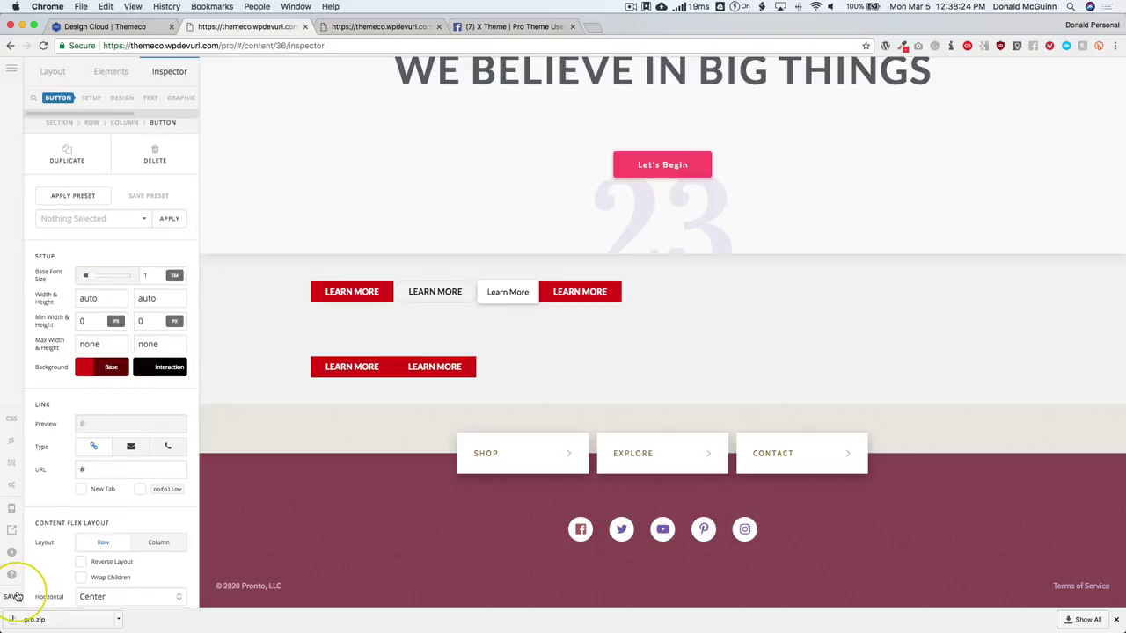
left_click(368, 28)
left_click_drag(344, 154, 461, 157)
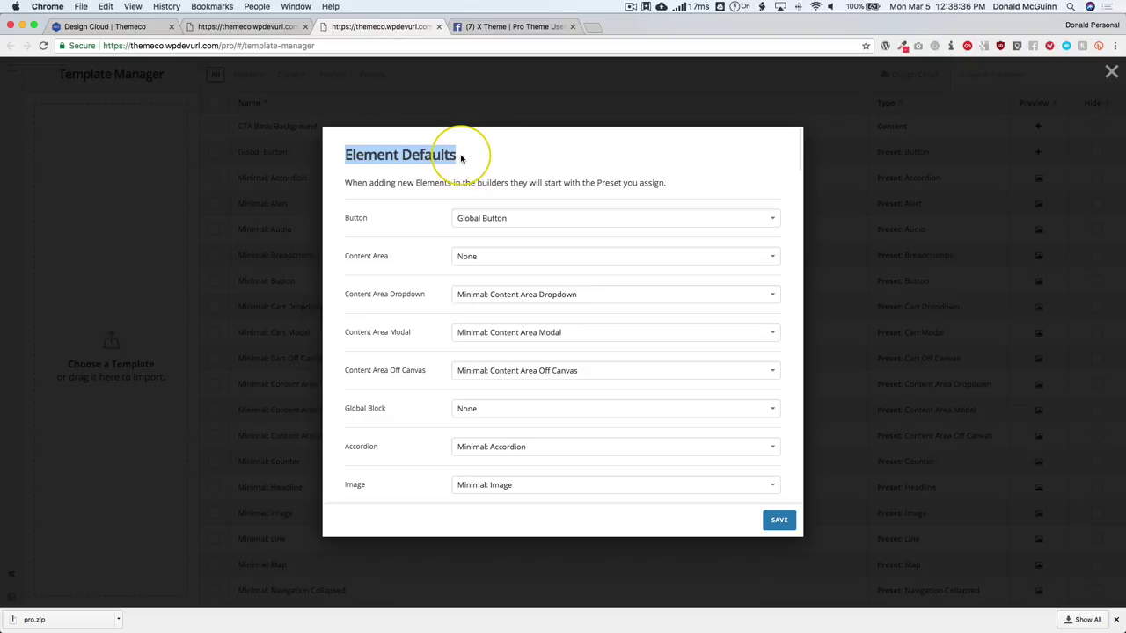
left_click(269, 28)
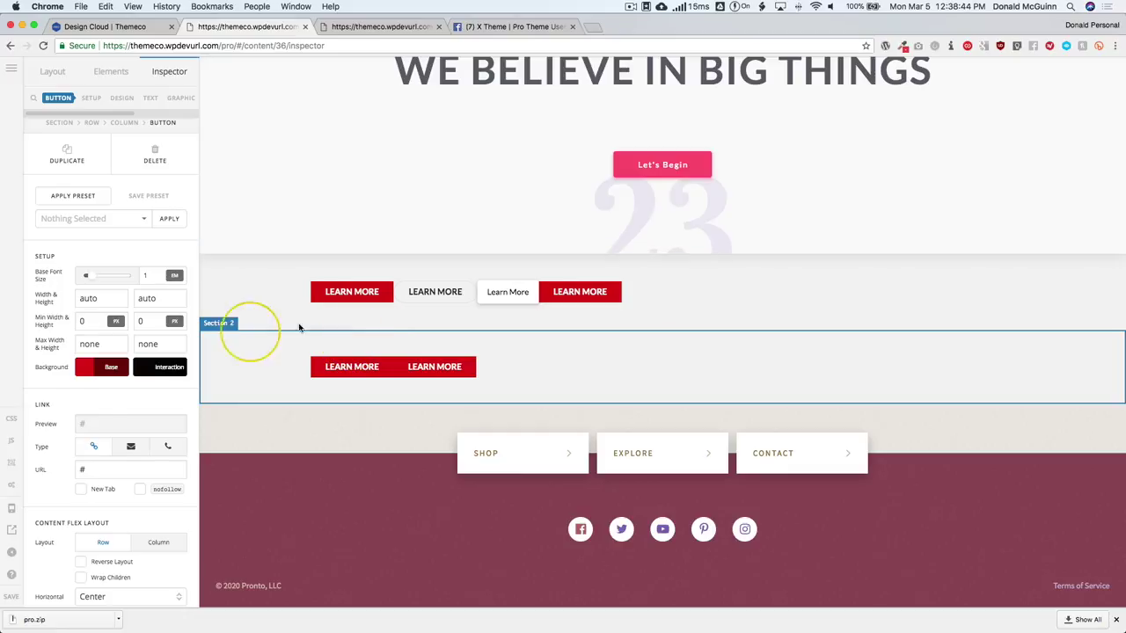
scroll(76, 380, "up", 1)
scroll(327, 355, "up", 1)
scroll(328, 356, "up", 5)
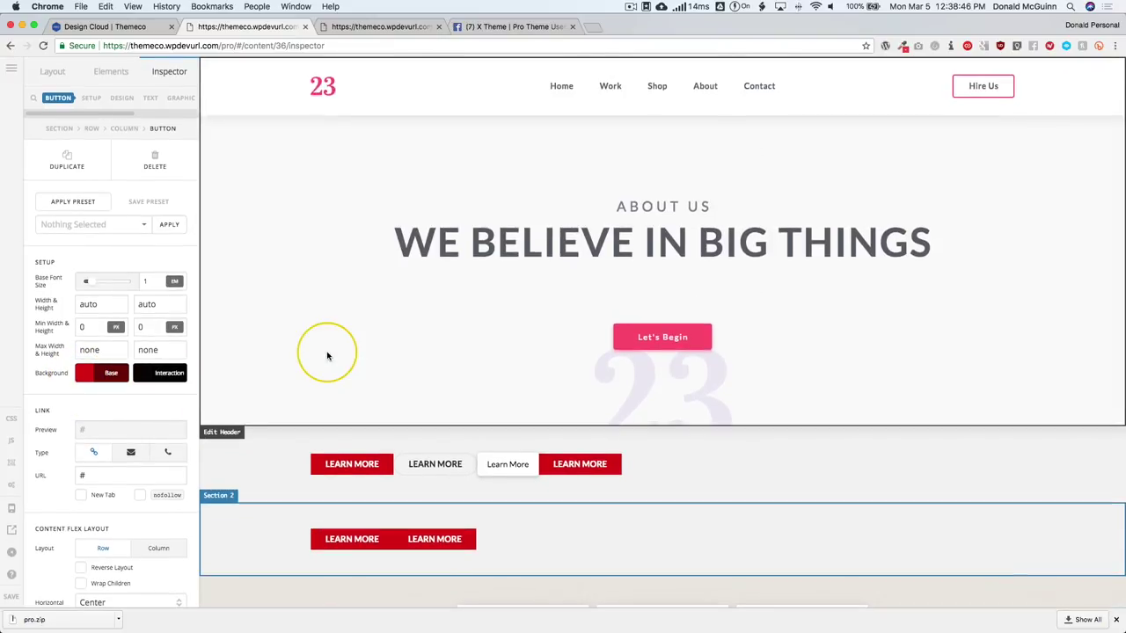
scroll(313, 355, "down", 4)
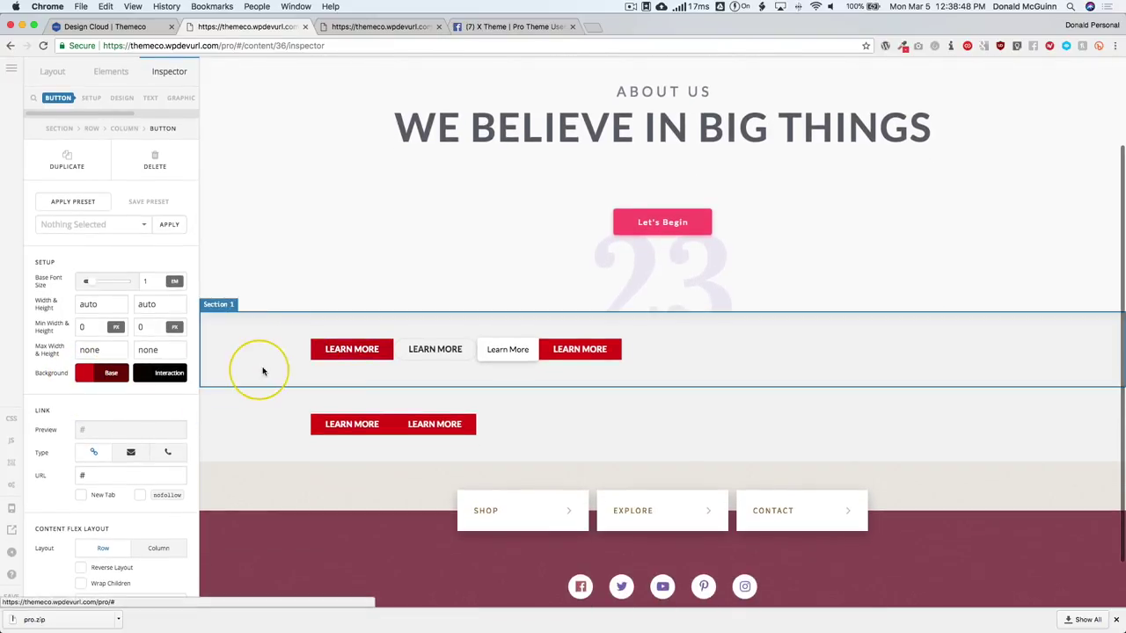